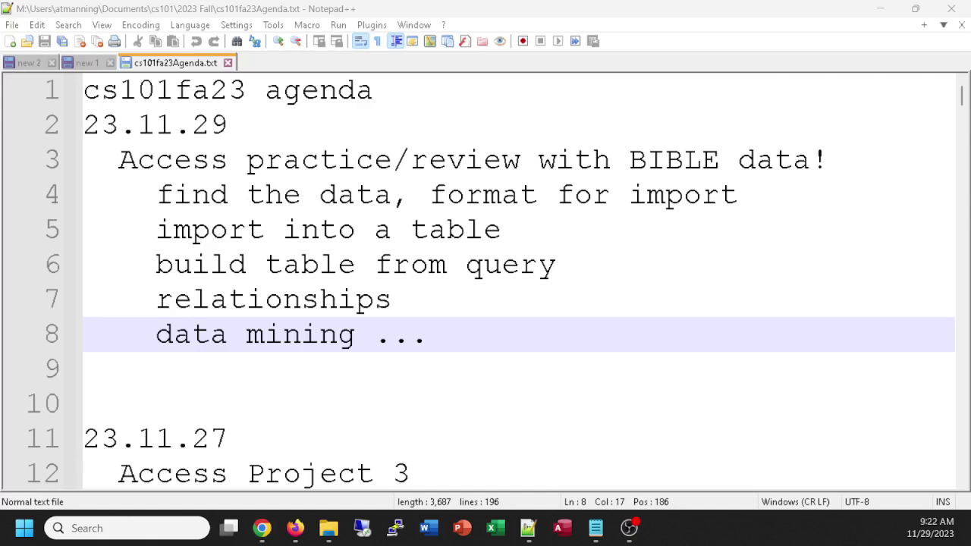
# Switch to Firefox and open the Access Bible Project assignment in section 2 of CS 101 Fundamental Computer Literacy
pyautogui.hotkey('alt', 'Tab')
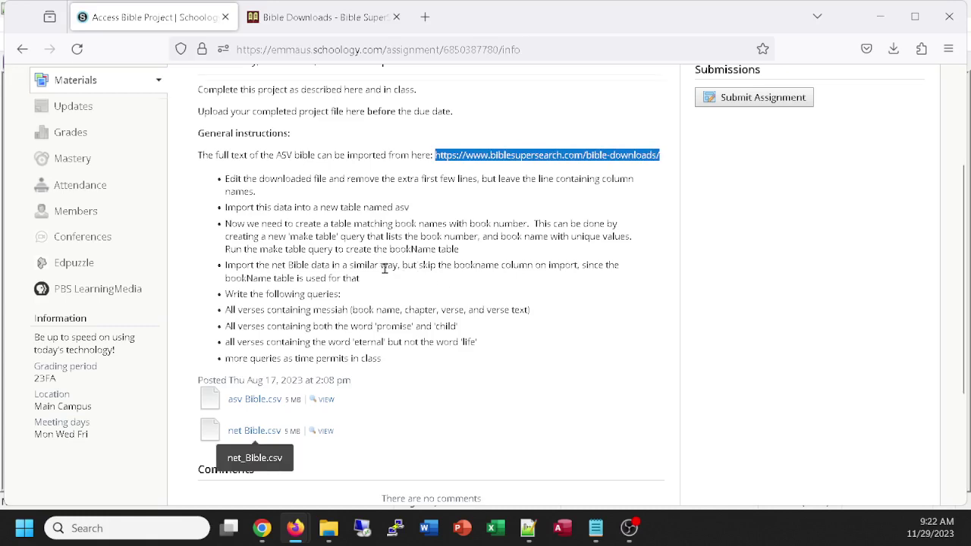
pyautogui.scroll(3, 384, 269)
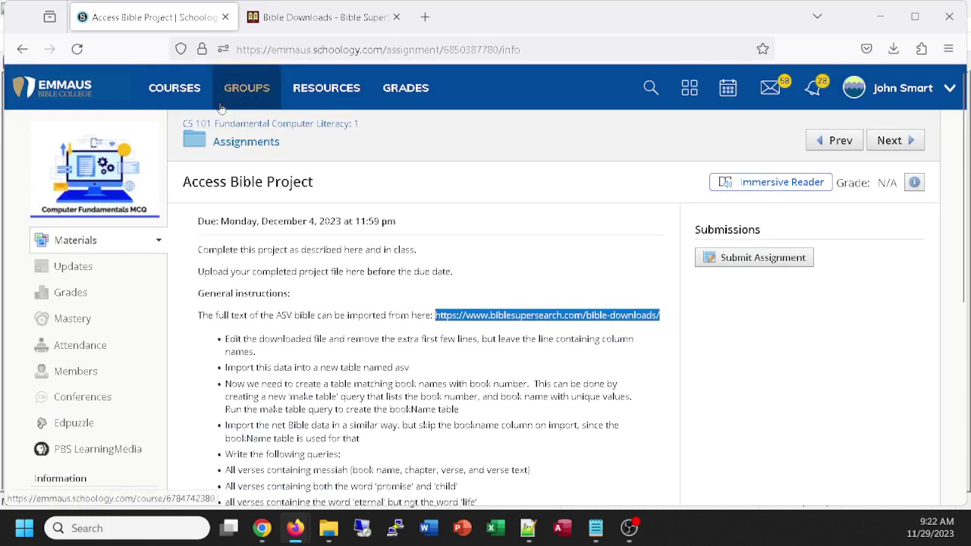
pyautogui.click(182, 93)
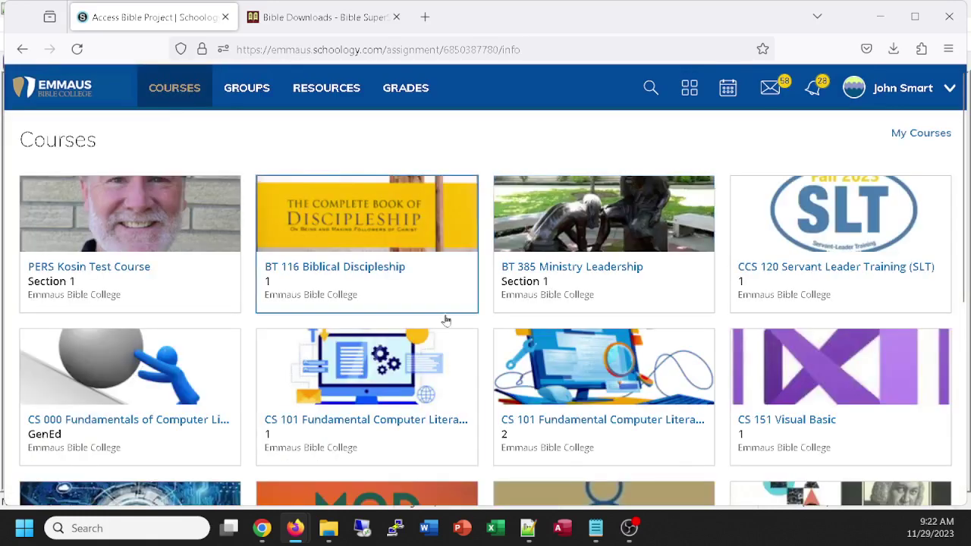
pyautogui.click(608, 393)
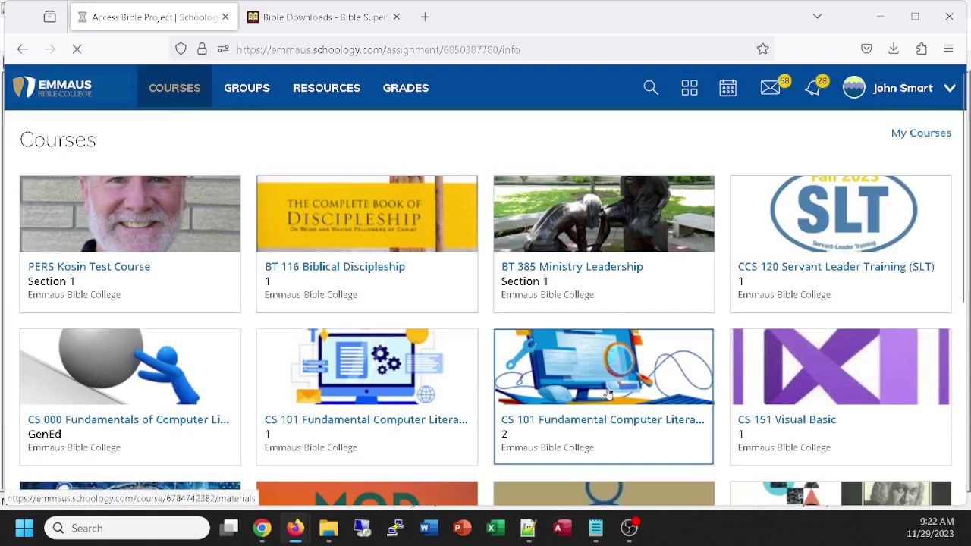
pyautogui.scroll(-5, 496, 379)
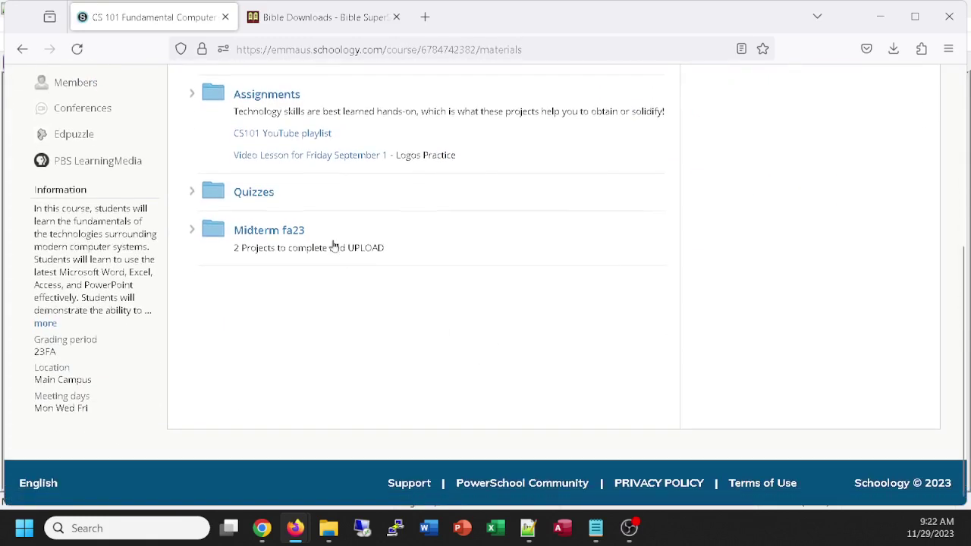
pyautogui.click(266, 94)
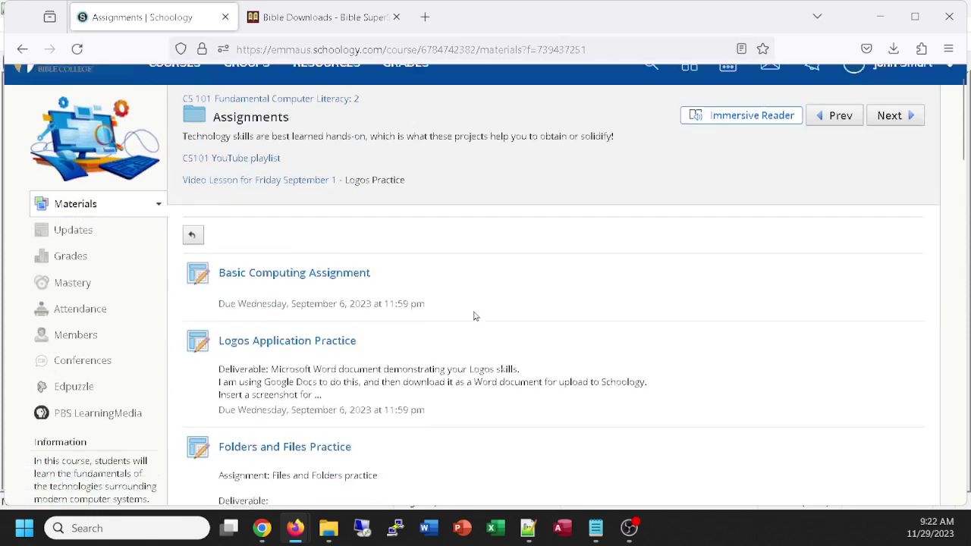
pyautogui.scroll(-15, 473, 316)
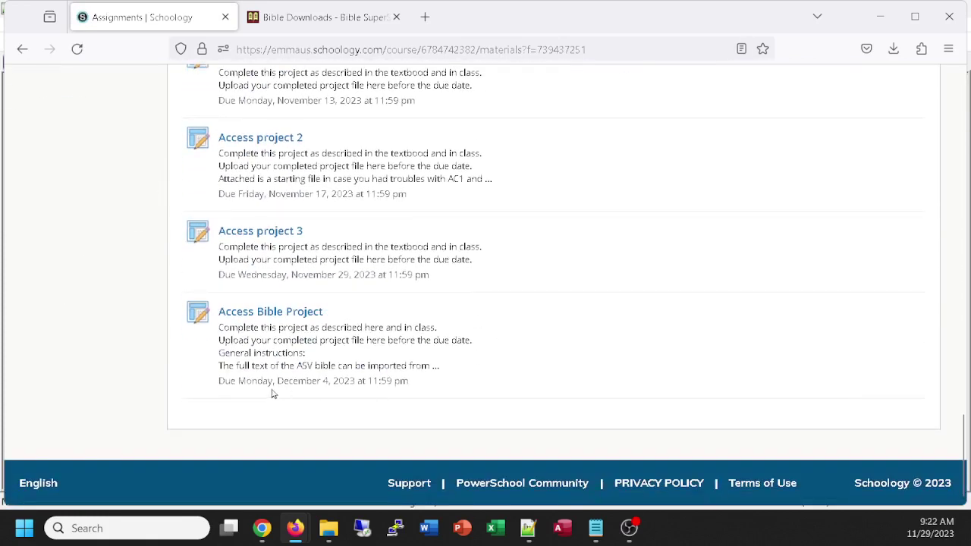
pyautogui.click(268, 314)
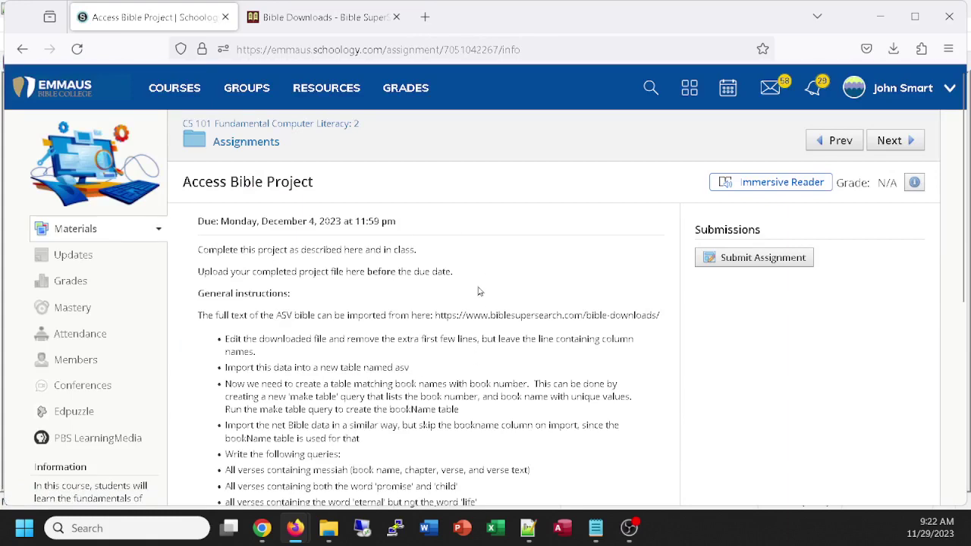
# Read through the Access Bible Project instructions, highlighting the Bible download URL, and look over the attached CSV files
pyautogui.scroll(-2, 478, 291)
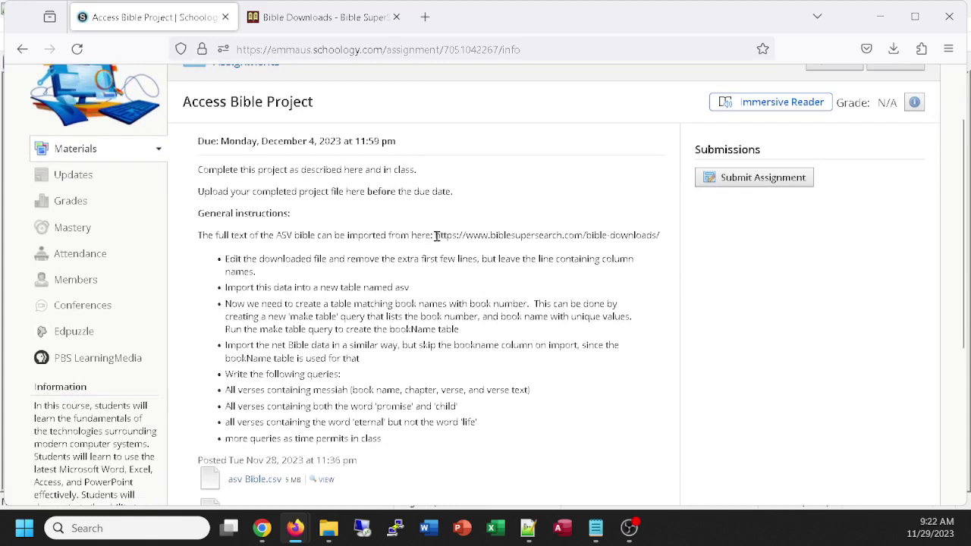
pyautogui.moveTo(435, 236); pyautogui.dragTo(665, 245)
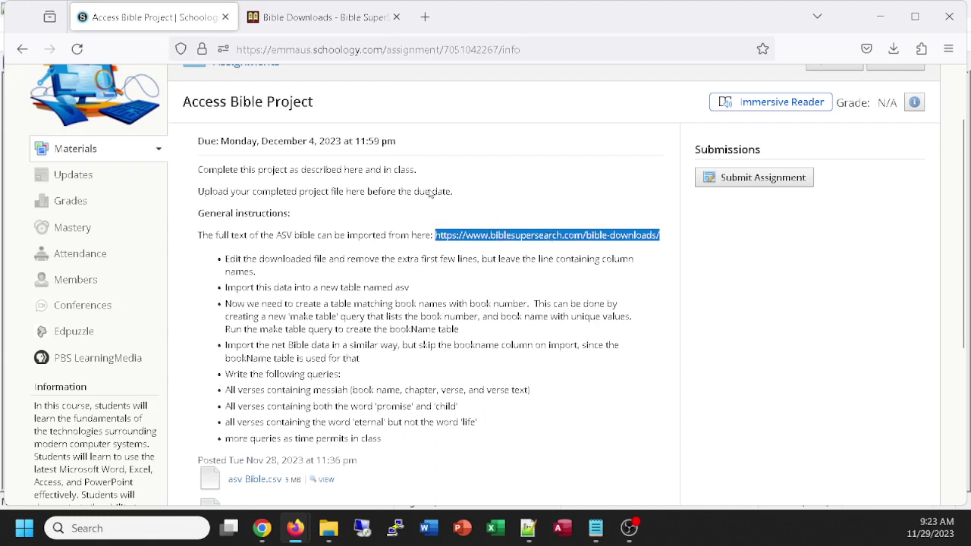
pyautogui.click(296, 18)
pyautogui.click(152, 16)
pyautogui.scroll(-2, 549, 365)
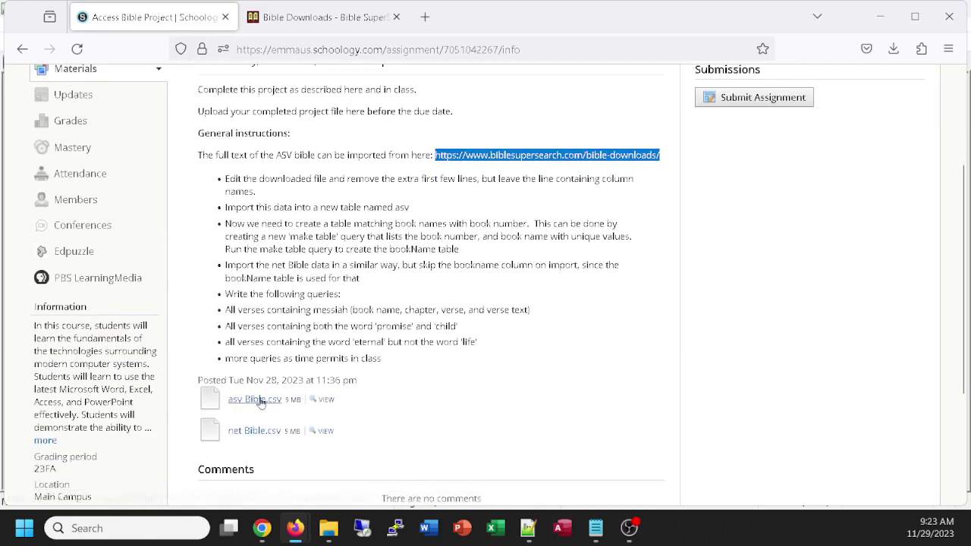
pyautogui.scroll(3, 369, 423)
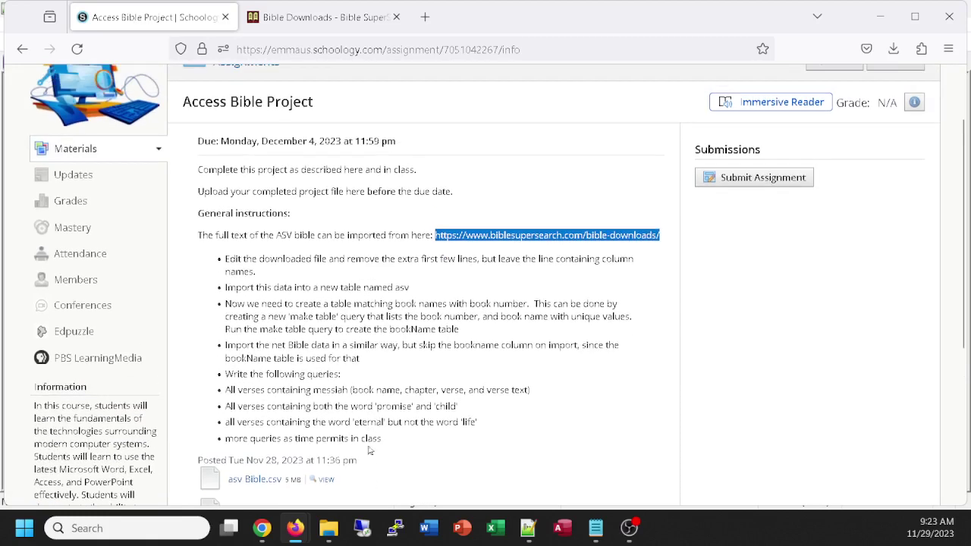
pyautogui.scroll(-3, 320, 435)
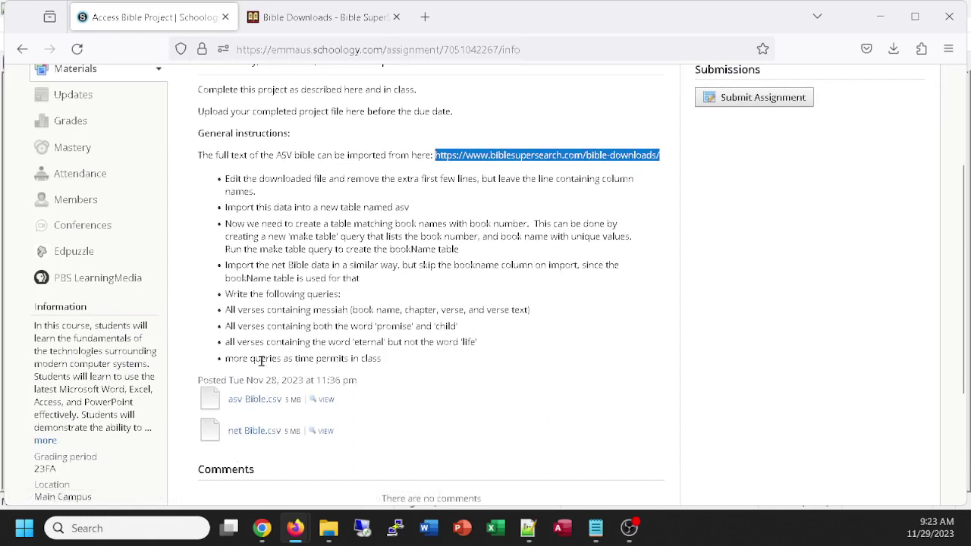
pyautogui.scroll(2, 373, 341)
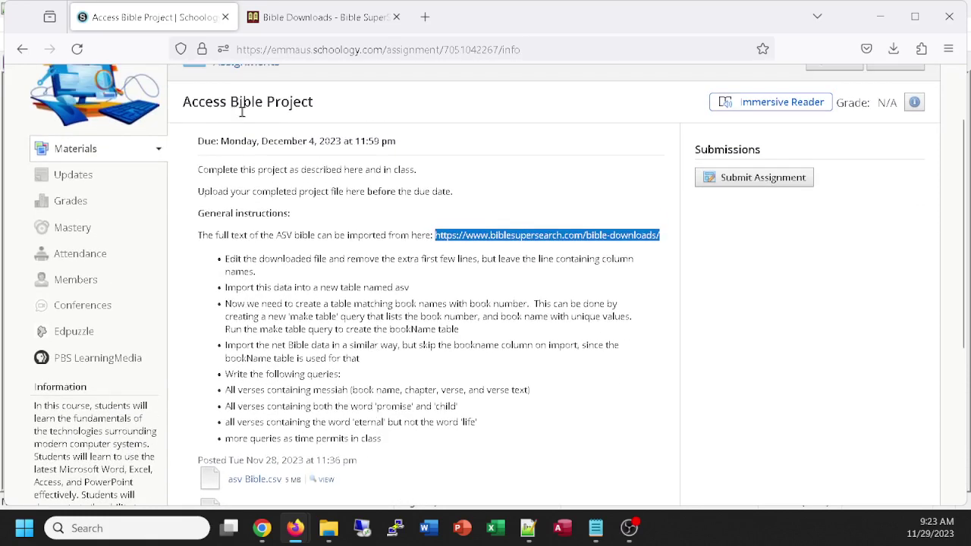
pyautogui.scroll(-2, 303, 258)
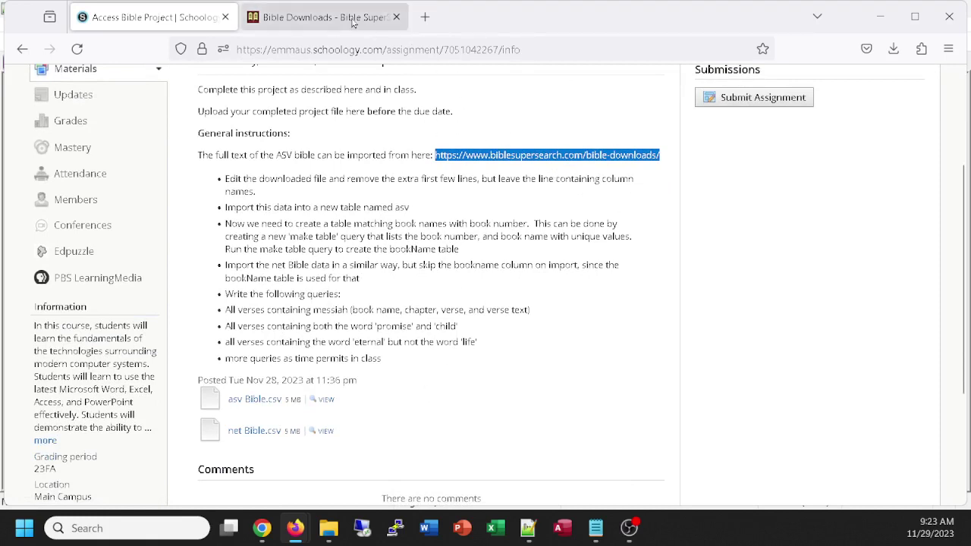
# Review the download formats on the Bible SuperSearch downloads page and select the CSV spreadsheet format
pyautogui.click(338, 21)
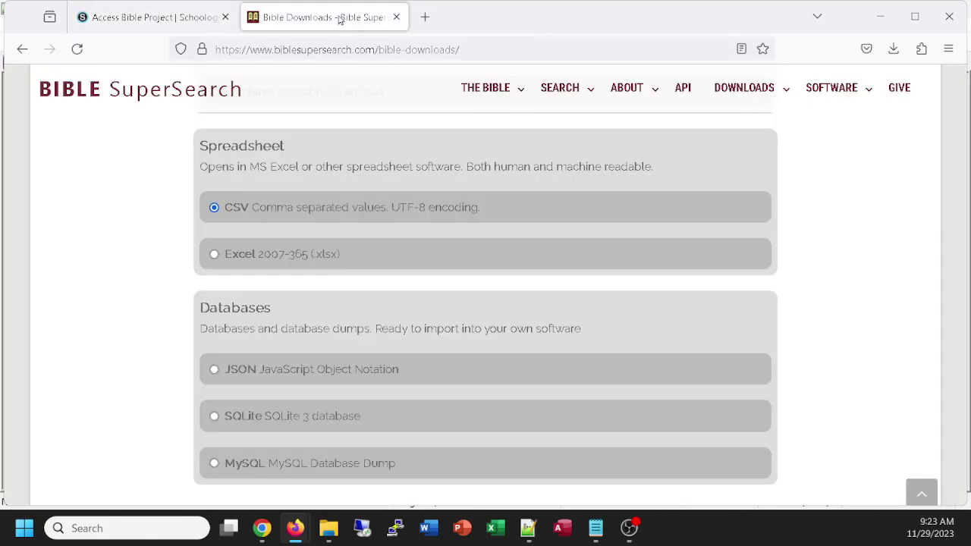
pyautogui.scroll(1, 352, 254)
pyautogui.scroll(10, 351, 250)
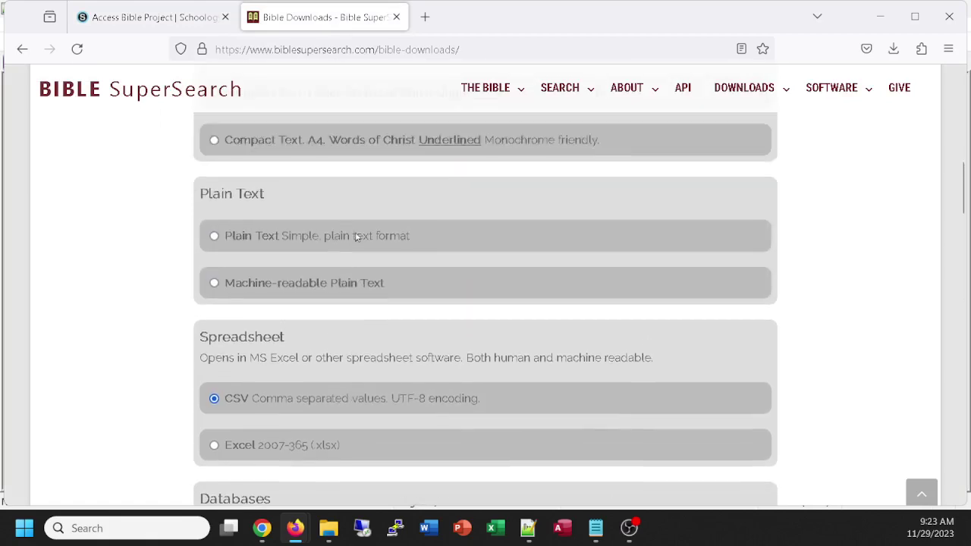
pyautogui.scroll(-5, 349, 232)
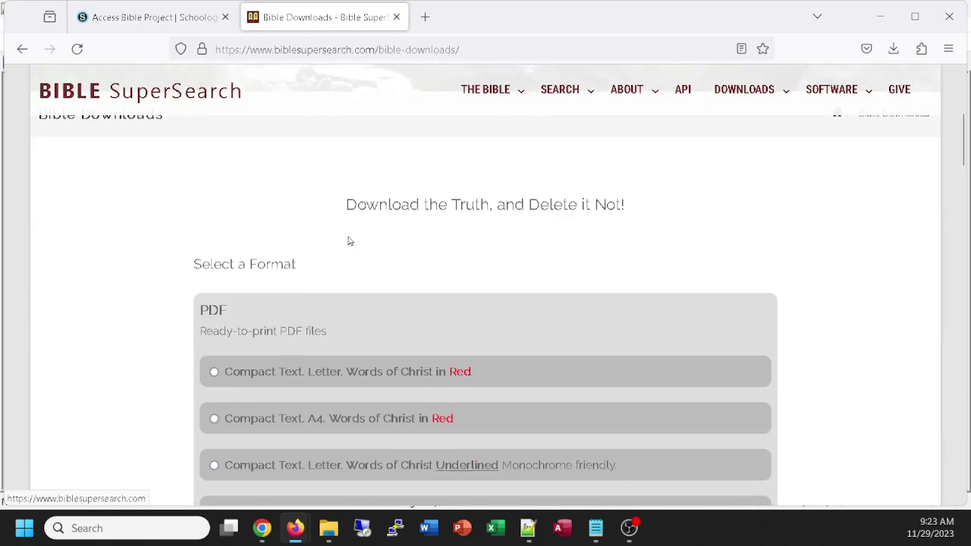
pyautogui.scroll(-2, 461, 274)
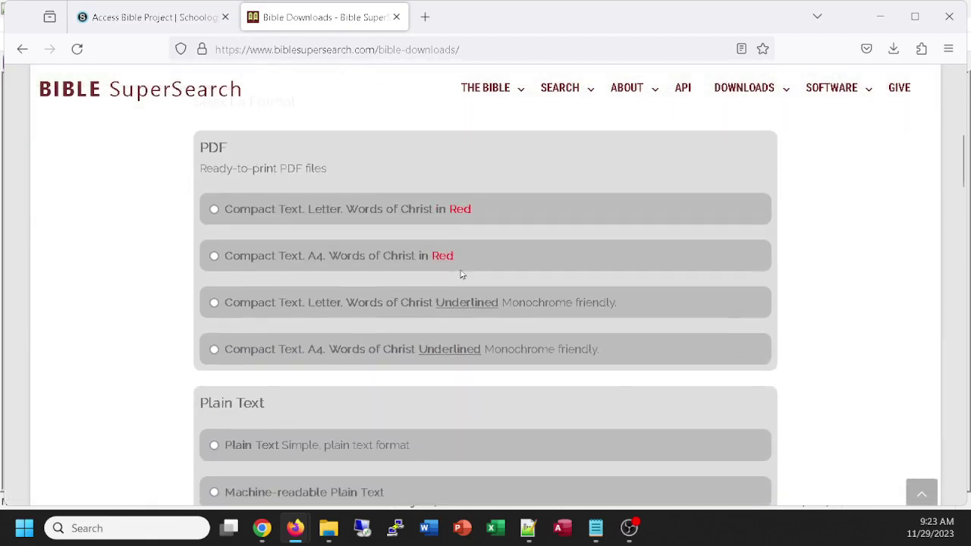
pyautogui.scroll(2, 461, 274)
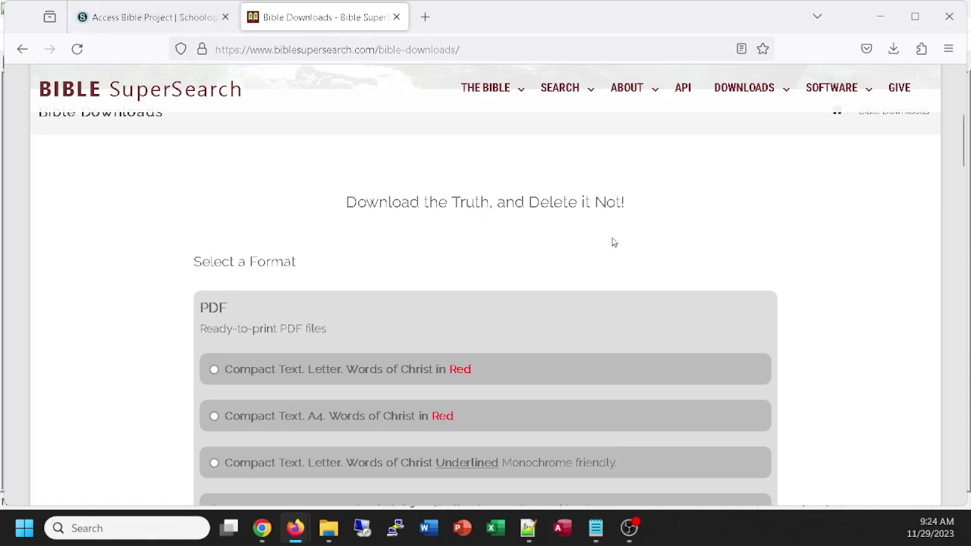
pyautogui.scroll(-3, 612, 240)
pyautogui.scroll(-2, 613, 242)
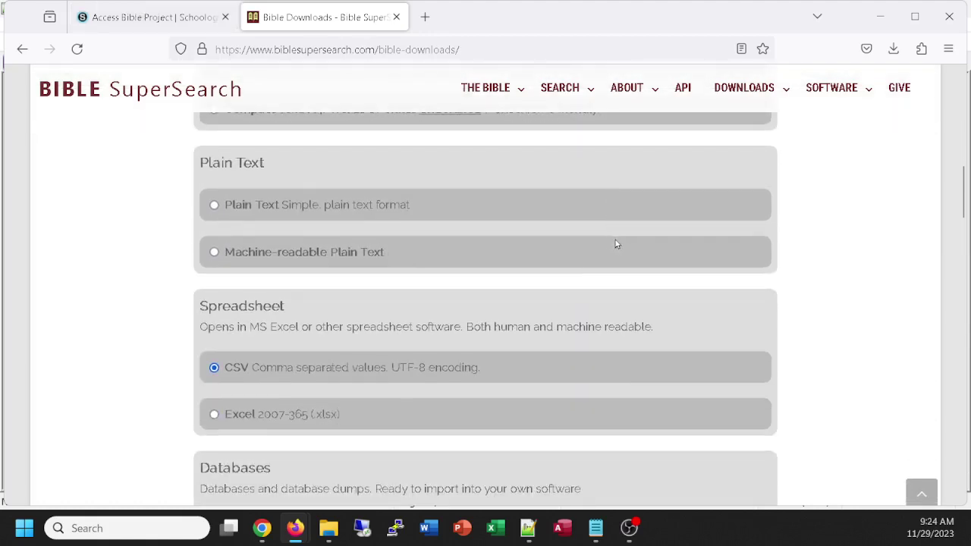
pyautogui.scroll(-4, 615, 243)
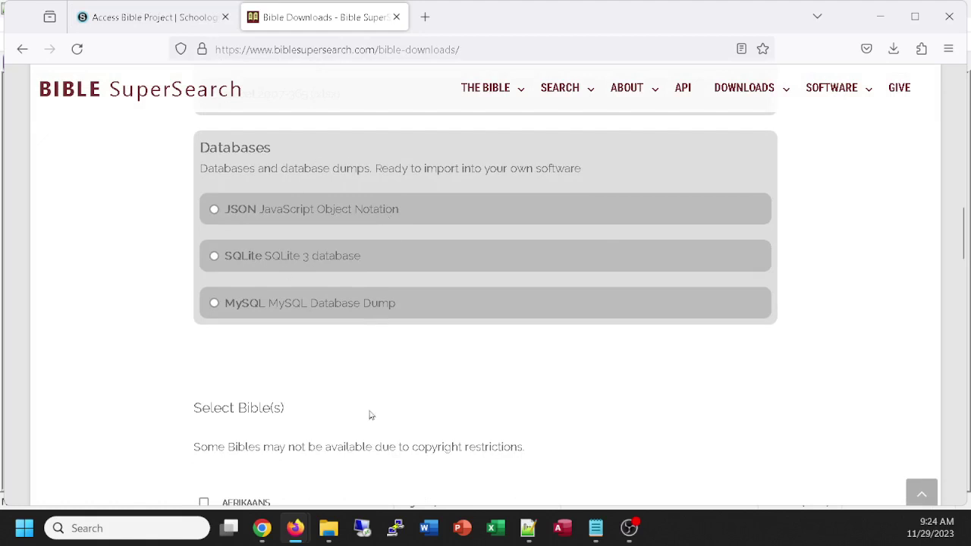
pyautogui.scroll(2, 430, 357)
pyautogui.click(250, 219)
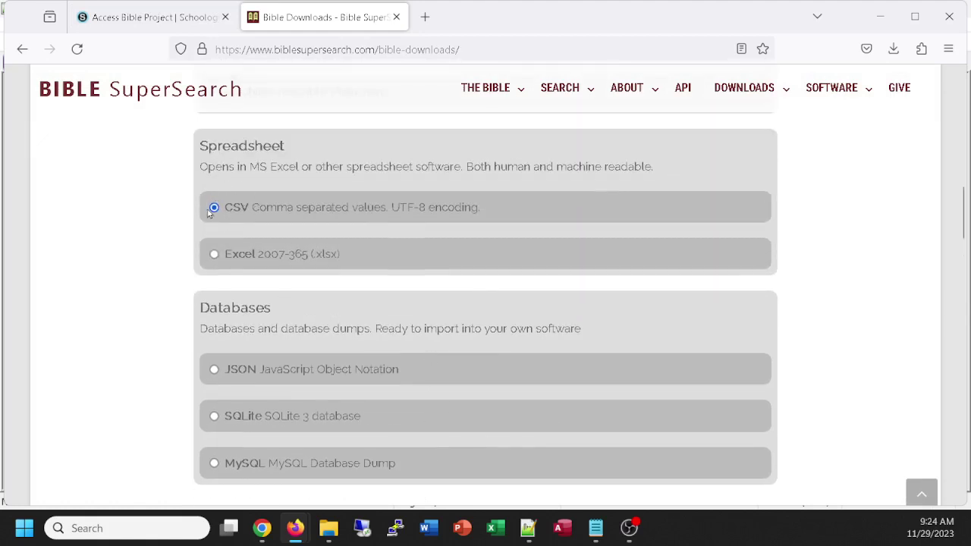
# Examine the English Bible versions offered for download and the all-Bibles archives and outside website links on the same page
pyautogui.scroll(-6, 607, 300)
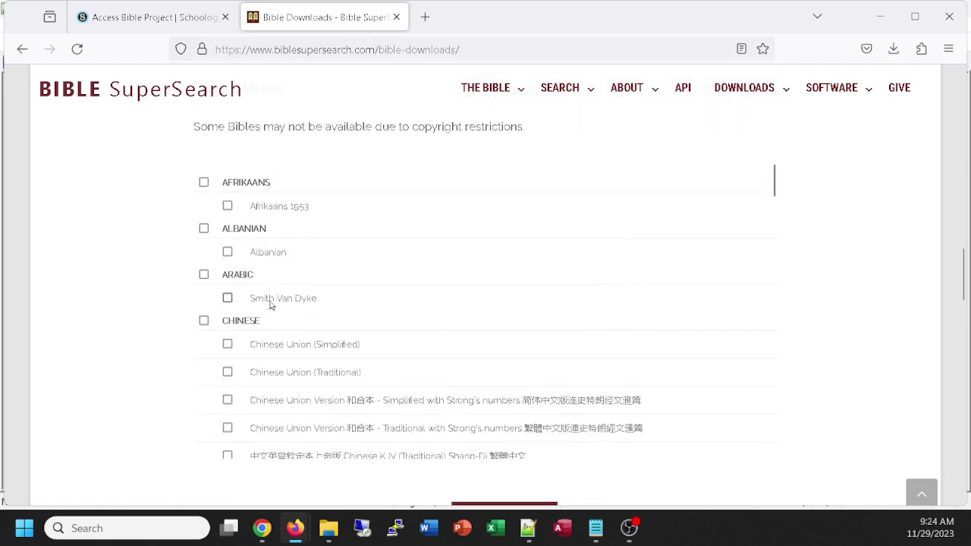
pyautogui.scroll(-6, 603, 286)
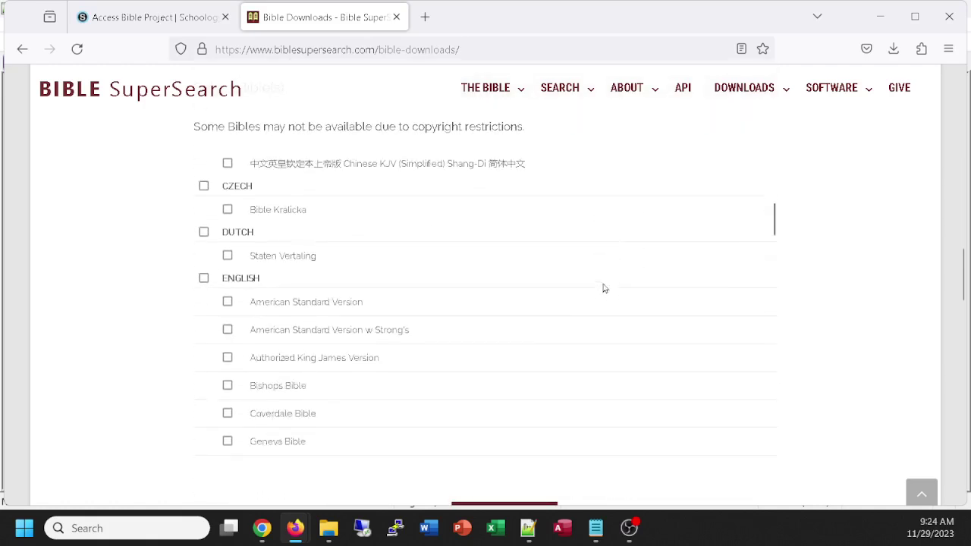
pyautogui.scroll(2, 605, 288)
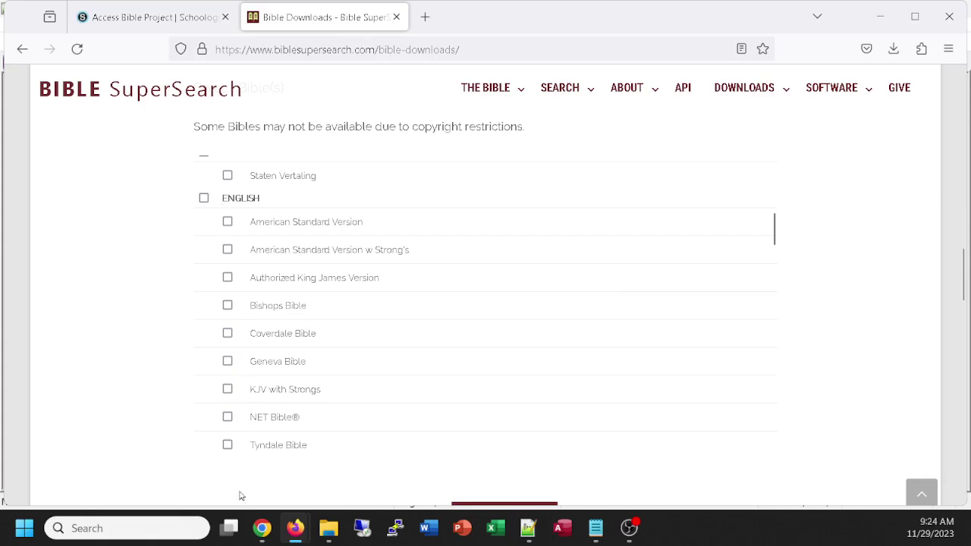
pyautogui.scroll(-4, 548, 318)
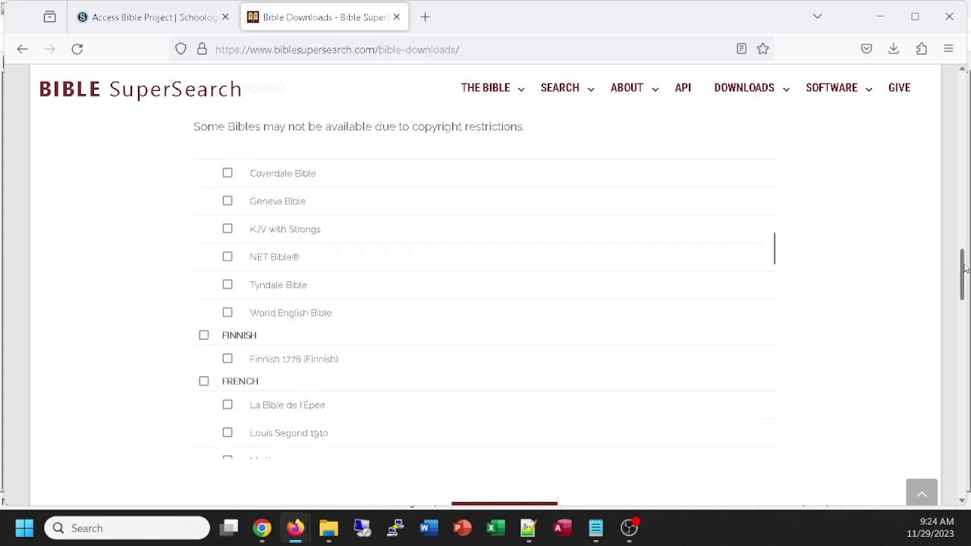
pyautogui.moveTo(964, 271); pyautogui.dragTo(963, 421)
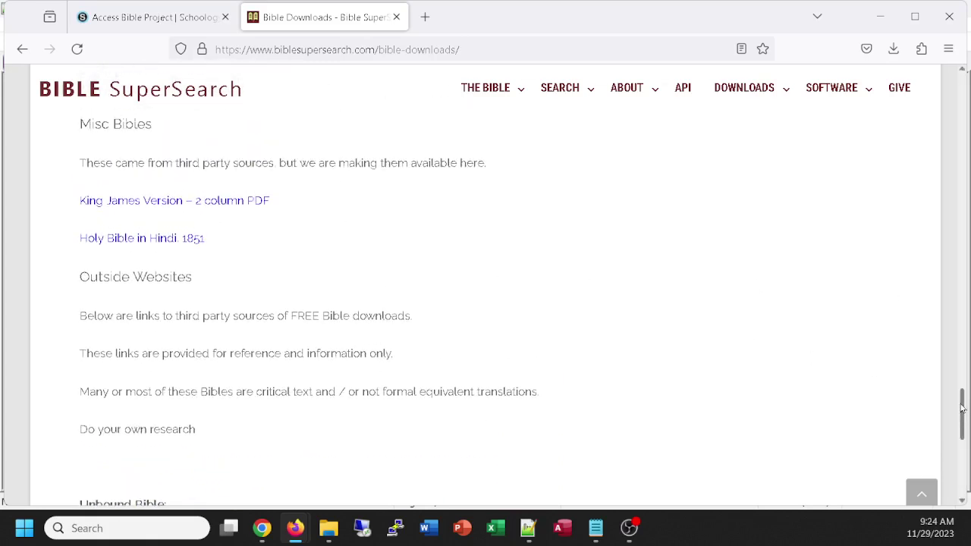
pyautogui.moveTo(963, 407); pyautogui.dragTo(965, 466)
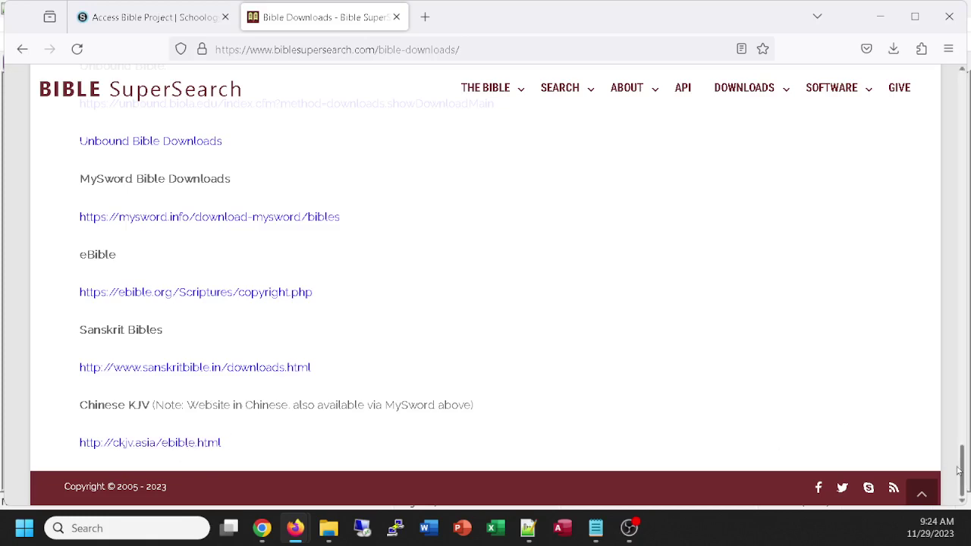
pyautogui.moveTo(962, 474); pyautogui.dragTo(960, 326)
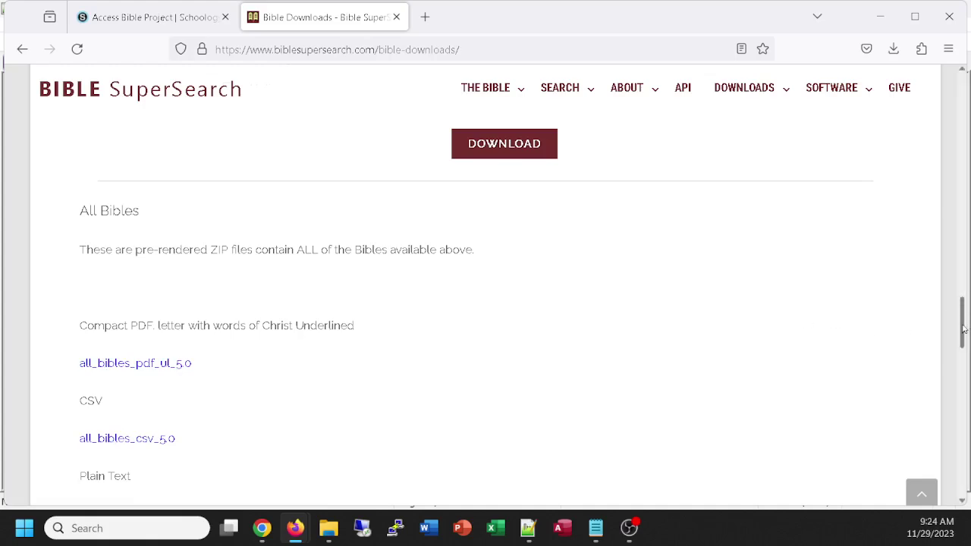
pyautogui.moveTo(963, 327); pyautogui.dragTo(962, 218)
# Look over the English translations in the Bible selection list again and return to the Access Bible Project assignment
pyautogui.scroll(-10, 940, 258)
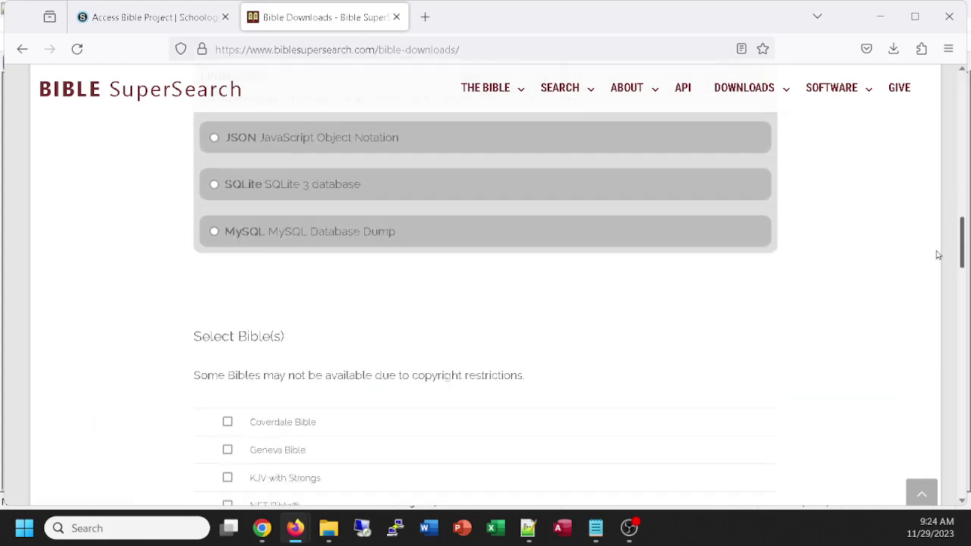
pyautogui.scroll(1, 935, 264)
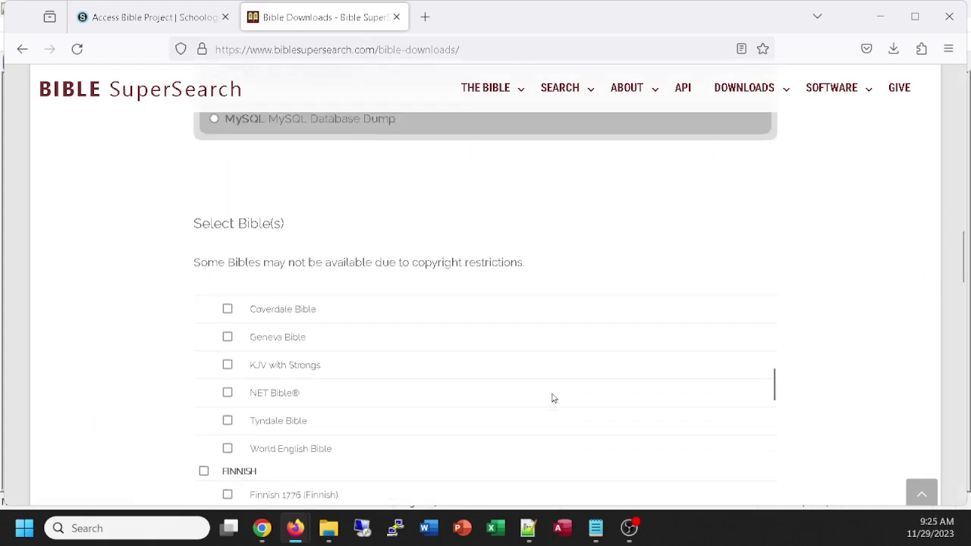
pyautogui.scroll(3, 540, 388)
pyautogui.scroll(-4, 541, 388)
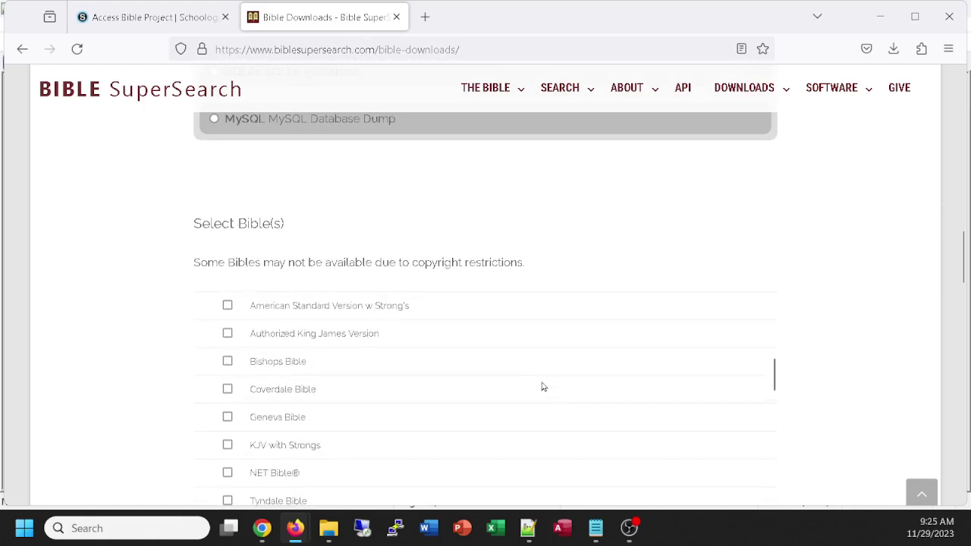
pyautogui.scroll(-2, 501, 410)
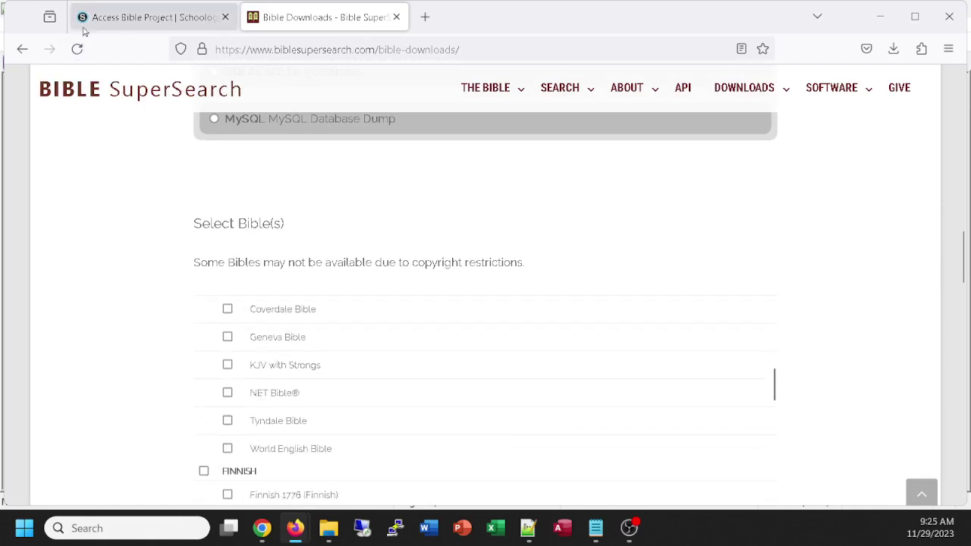
pyautogui.click(104, 13)
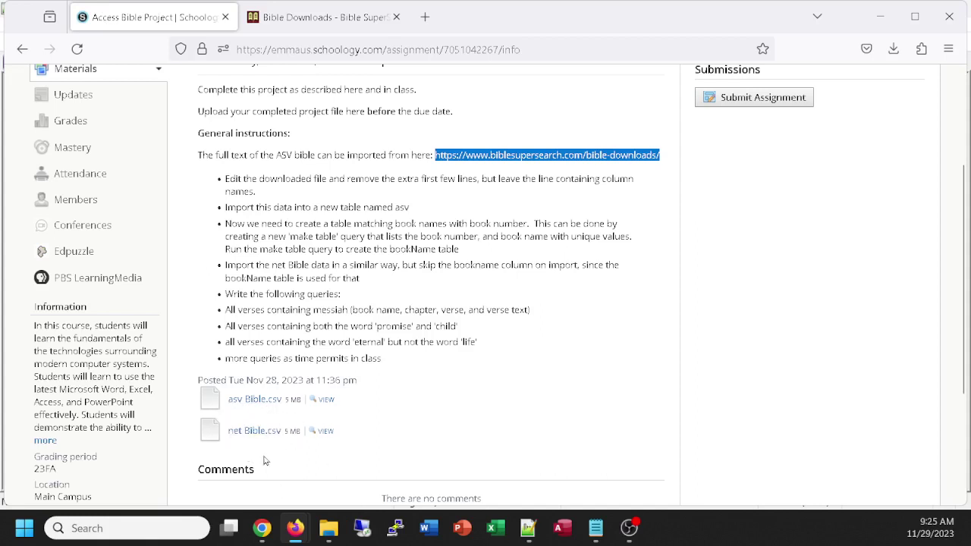
# Download asv Bible.csv from the assignment, and turn on the Firefox download setting "Always ask you where to save files"
pyautogui.click(247, 402)
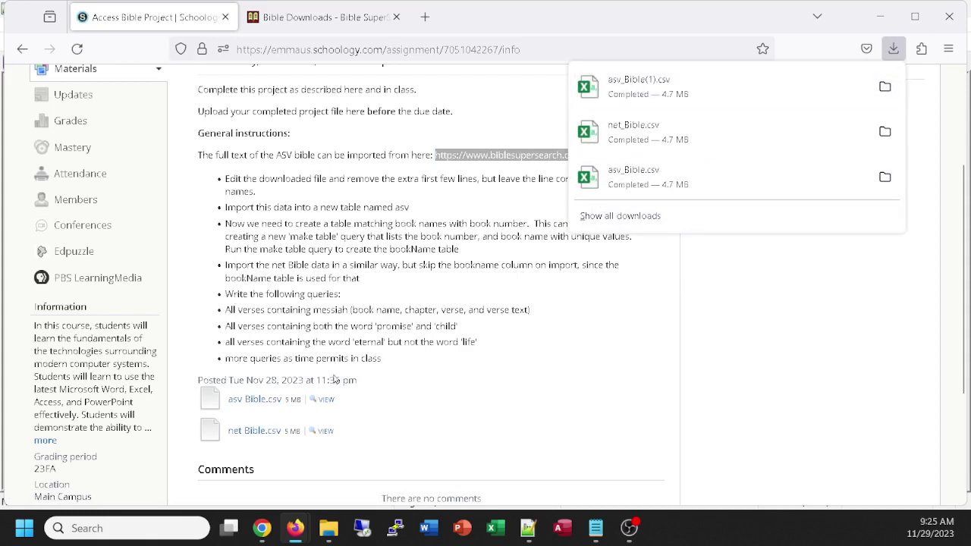
pyautogui.click(946, 52)
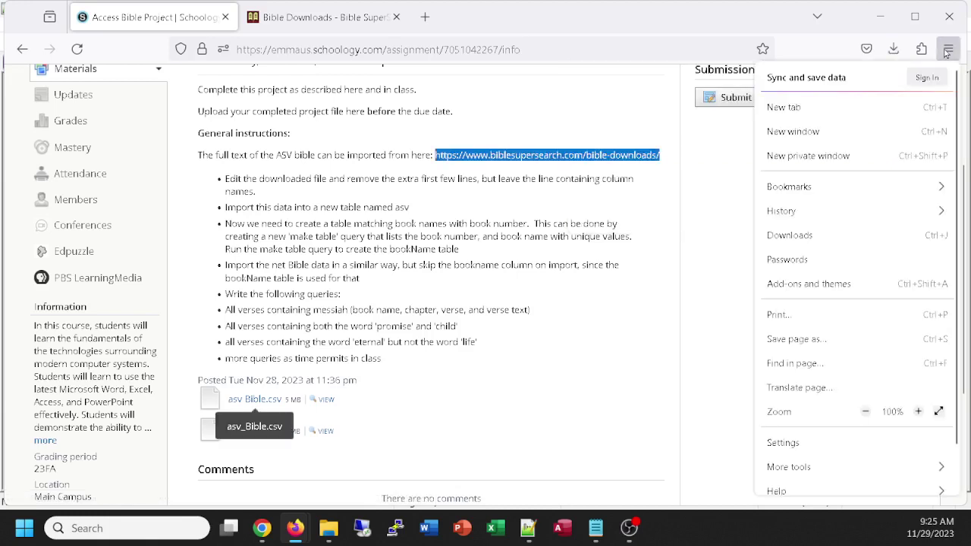
pyautogui.click(790, 443)
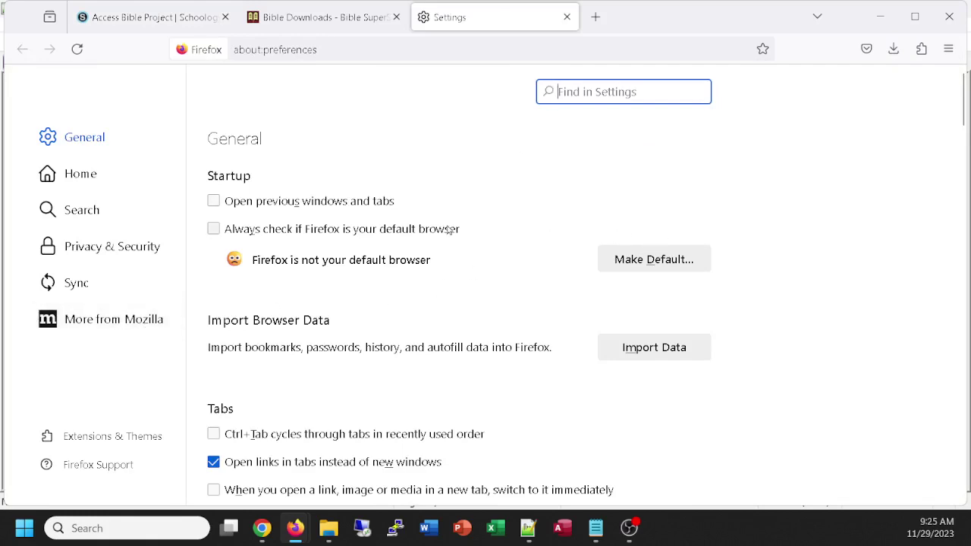
pyautogui.scroll(-8, 514, 224)
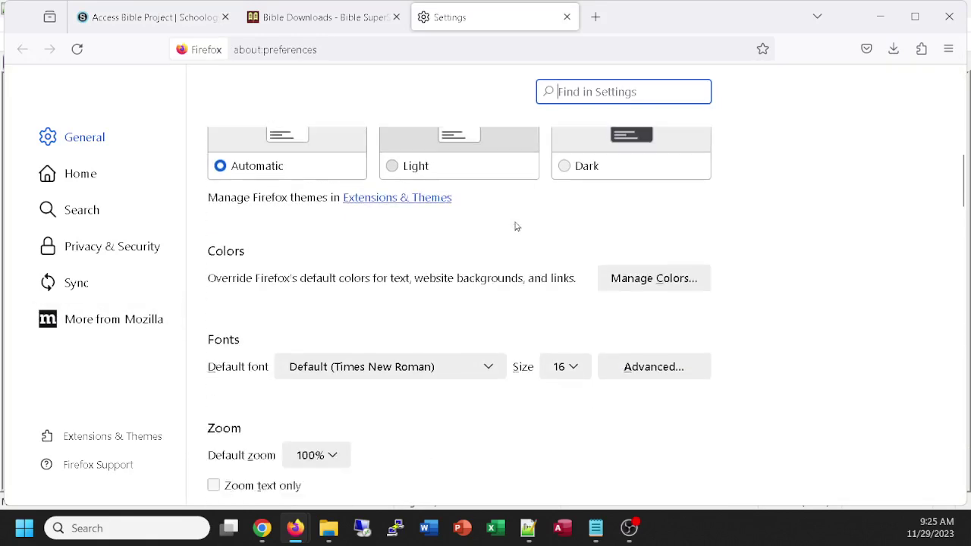
pyautogui.scroll(-10, 515, 226)
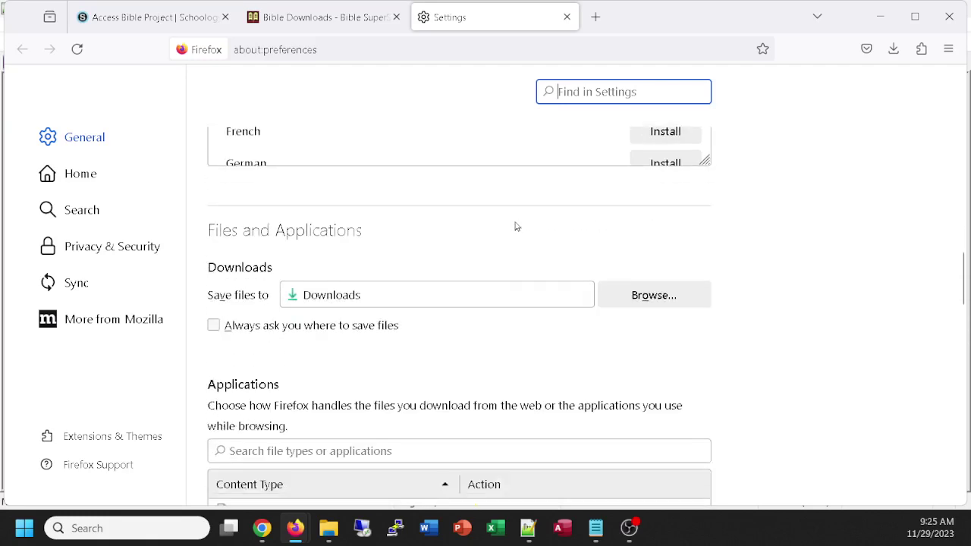
pyautogui.scroll(-4, 515, 226)
pyautogui.scroll(4, 514, 225)
pyautogui.click(213, 325)
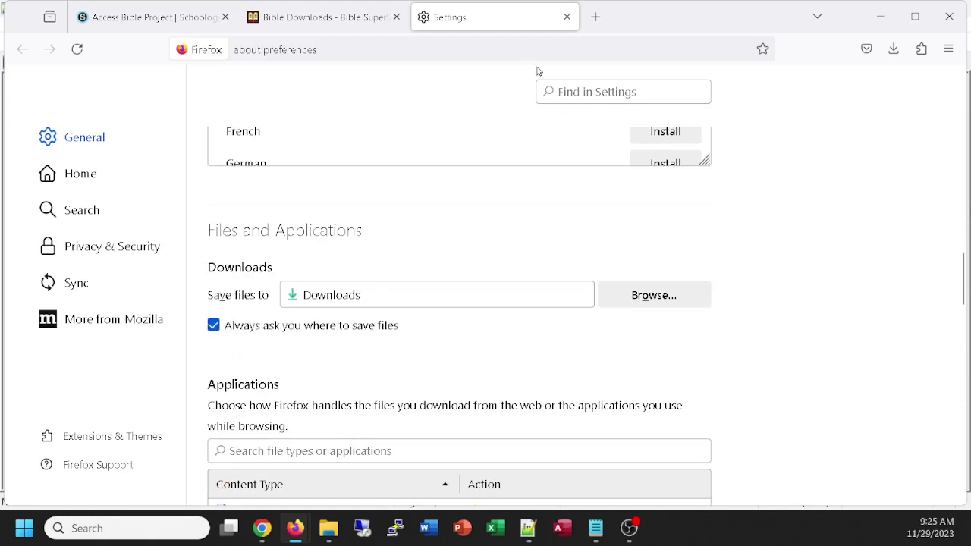
pyautogui.click(567, 18)
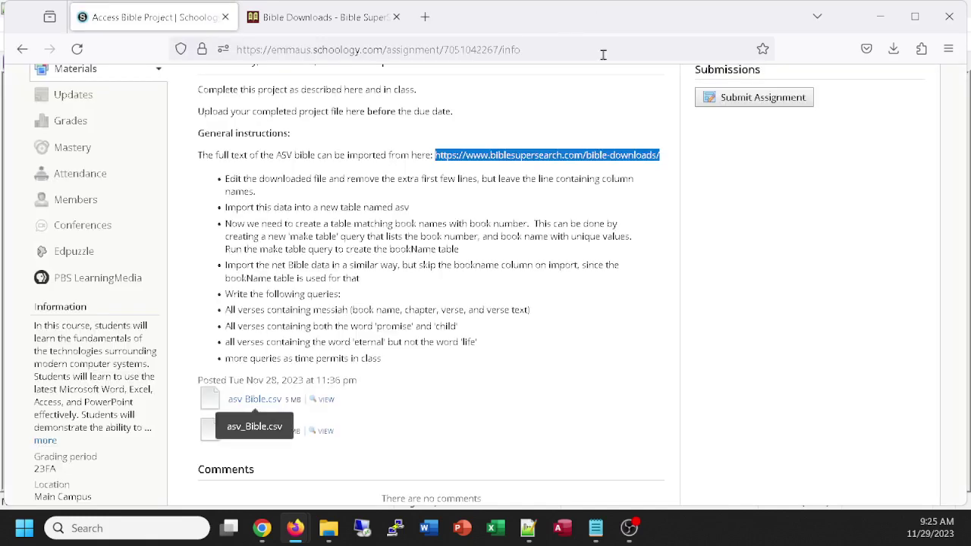
# Download the asv Bible.csv attachment as asv_Bible.csv into the cs101fa23-section2 folder under Documents, cs101, 2023 Fall on the M: drive
pyautogui.click(250, 399)
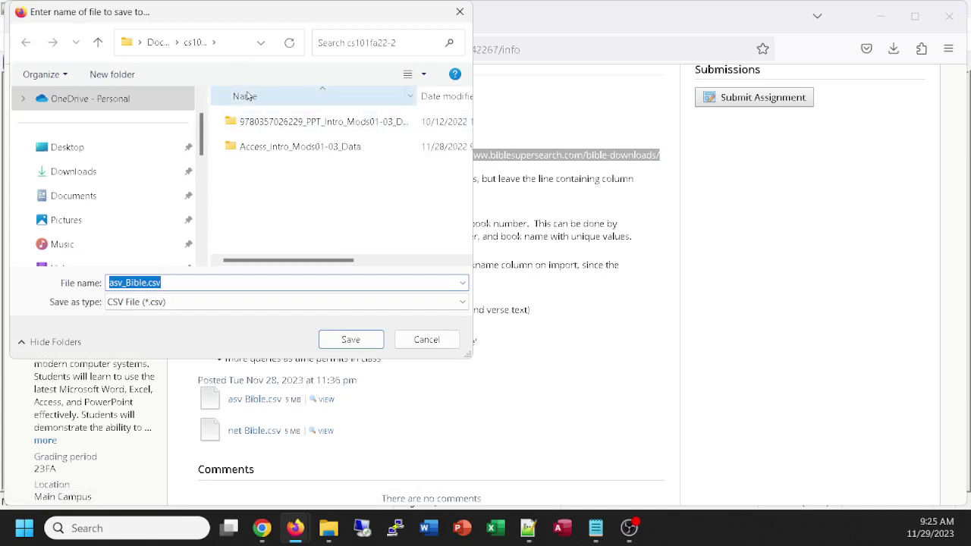
pyautogui.moveTo(198, 123); pyautogui.dragTo(207, 218)
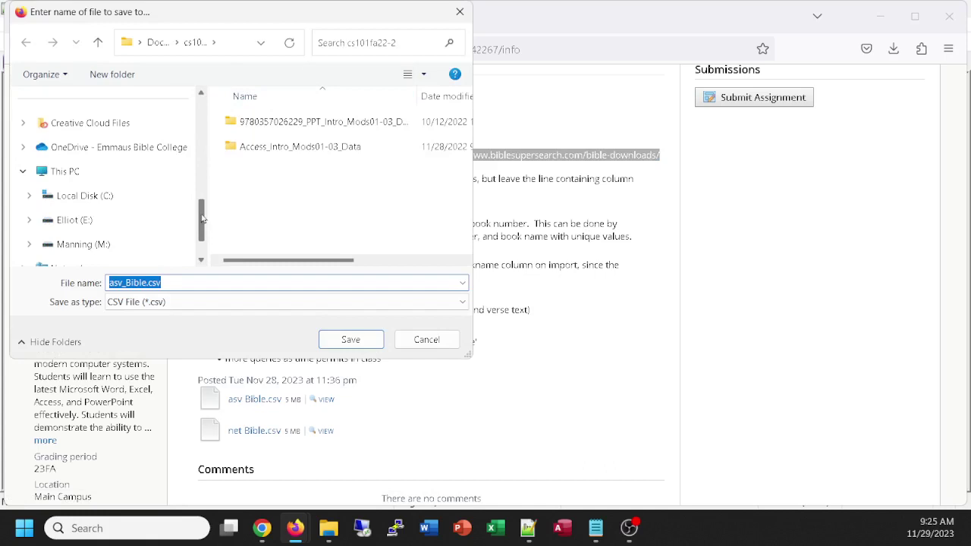
pyautogui.click(79, 245)
pyautogui.scroll(-1, 254, 242)
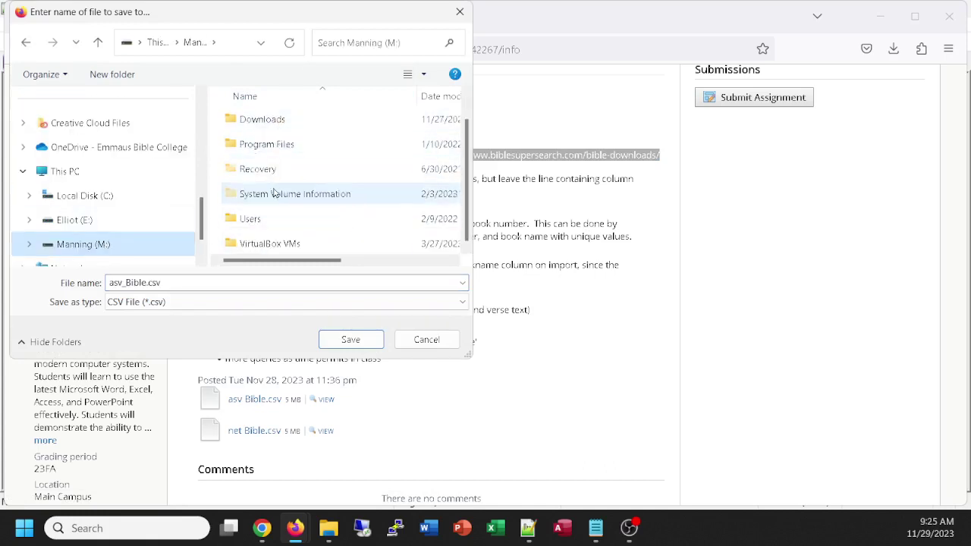
pyautogui.click(259, 220)
pyautogui.doubleClick(259, 220)
pyautogui.doubleClick(267, 147)
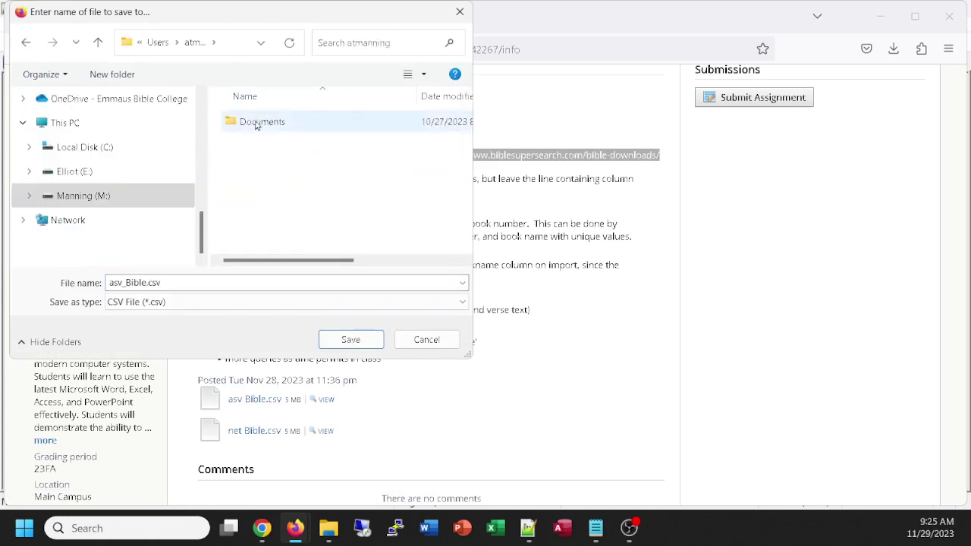
pyautogui.doubleClick(271, 122)
pyautogui.doubleClick(255, 197)
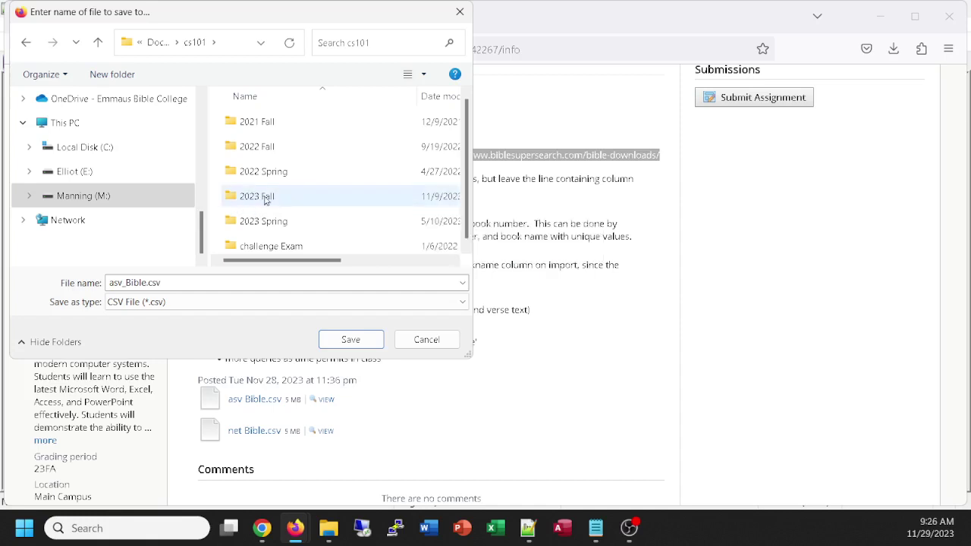
pyautogui.doubleClick(262, 196)
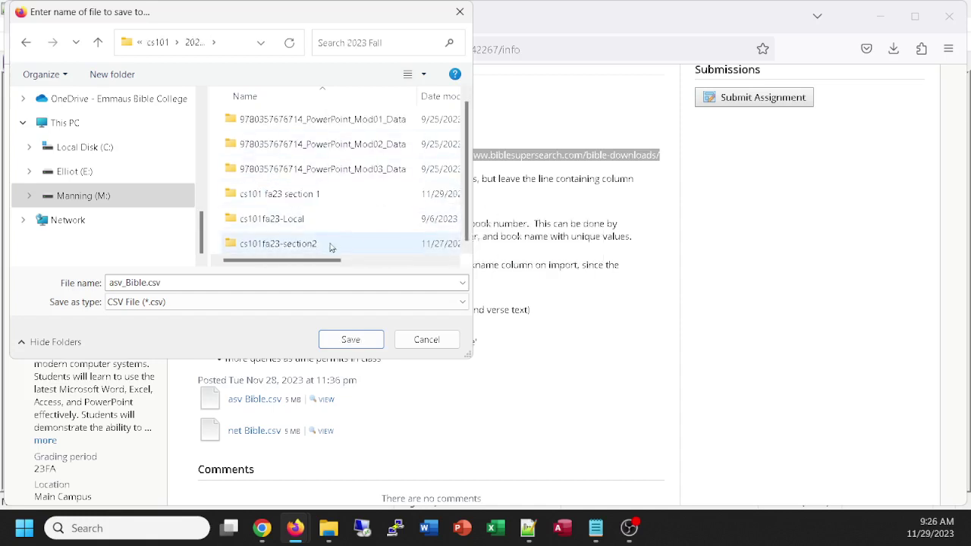
pyautogui.doubleClick(284, 247)
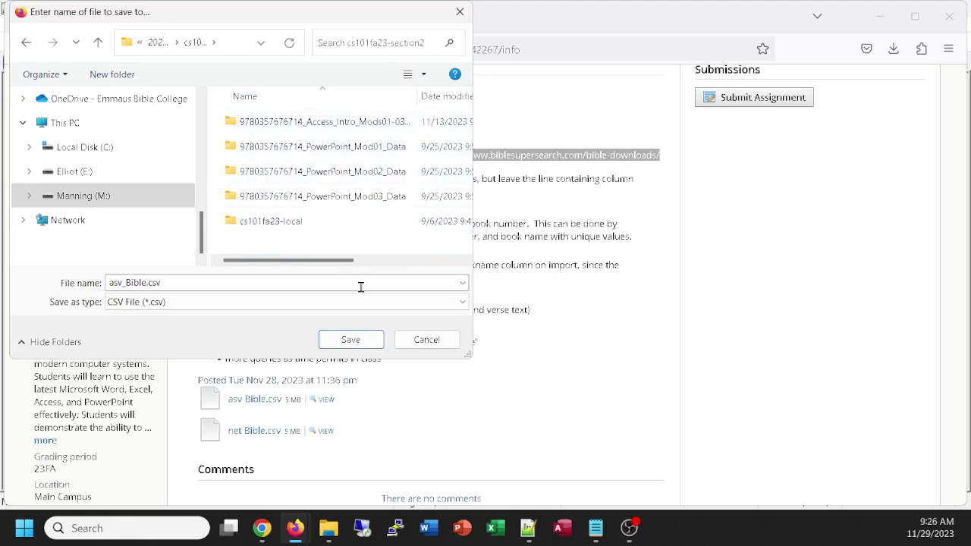
pyautogui.click(353, 339)
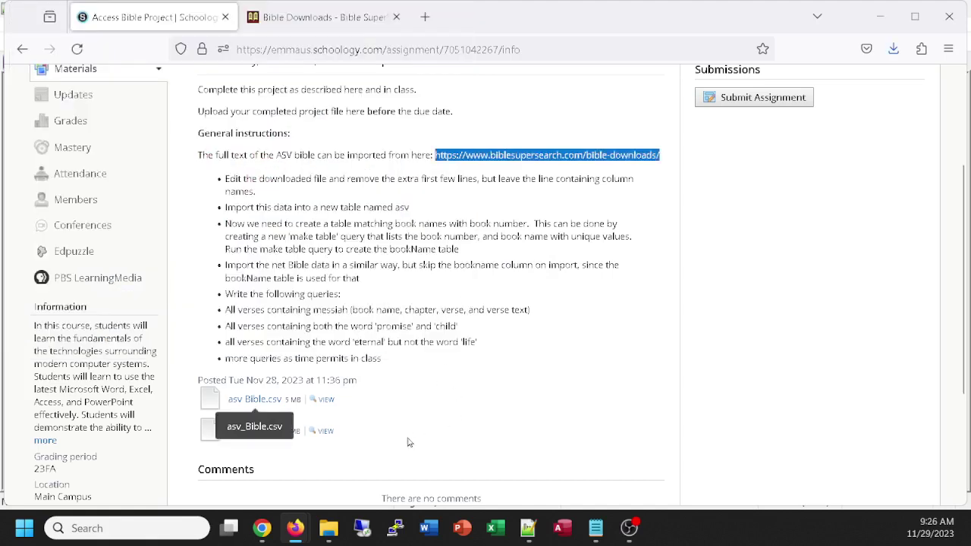
# Download the net Bible.csv attachment as net_Bible.csv into the same cs101fa23-section2 folder
pyautogui.click(321, 450)
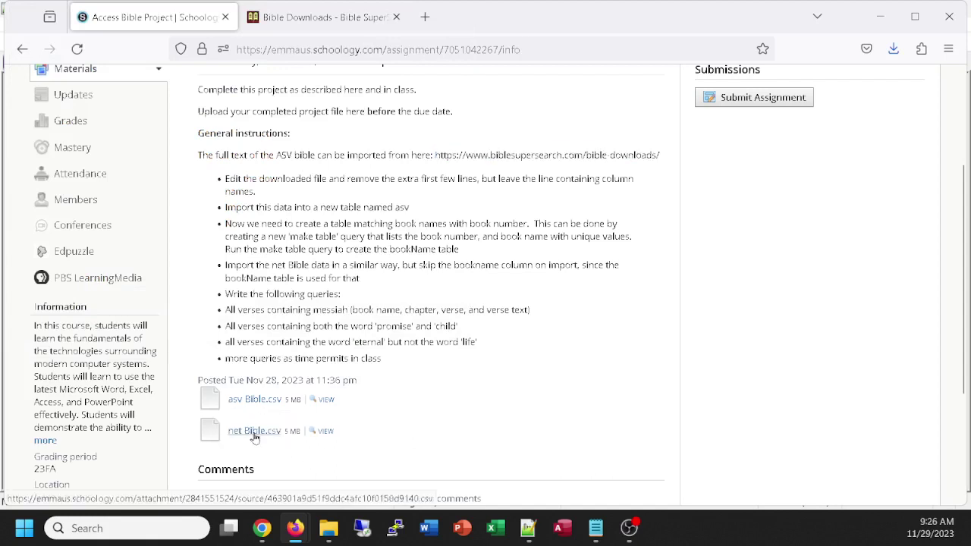
pyautogui.click(255, 430)
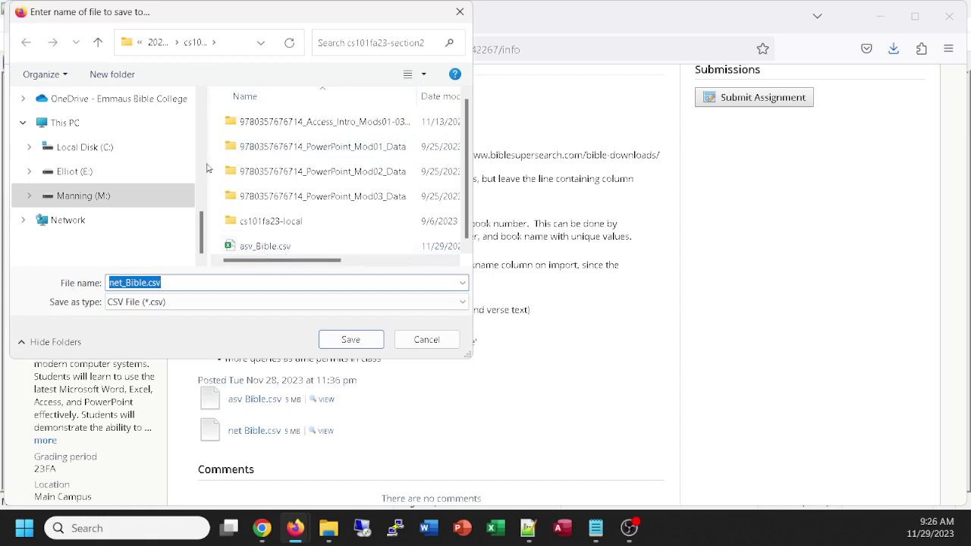
pyautogui.click(350, 339)
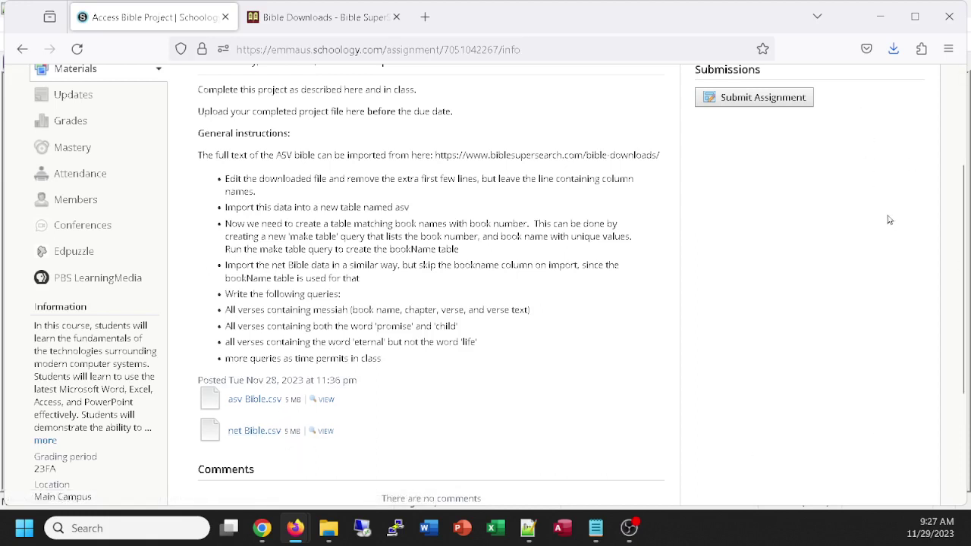
# Show the asv_Bible.csv download saved in cs101fa23-section2 in its containing folder in File Explorer
pyautogui.click(894, 51)
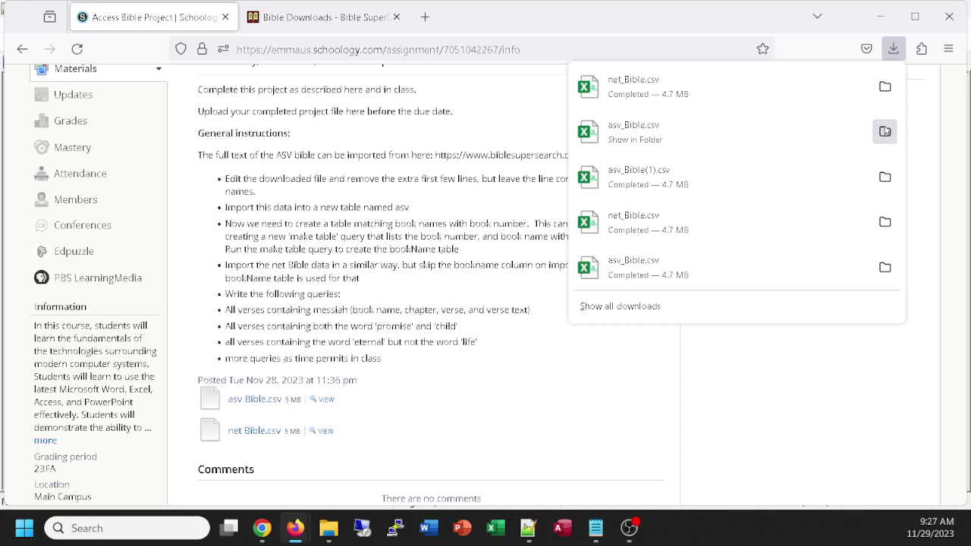
pyautogui.click(885, 131)
pyautogui.click(884, 130)
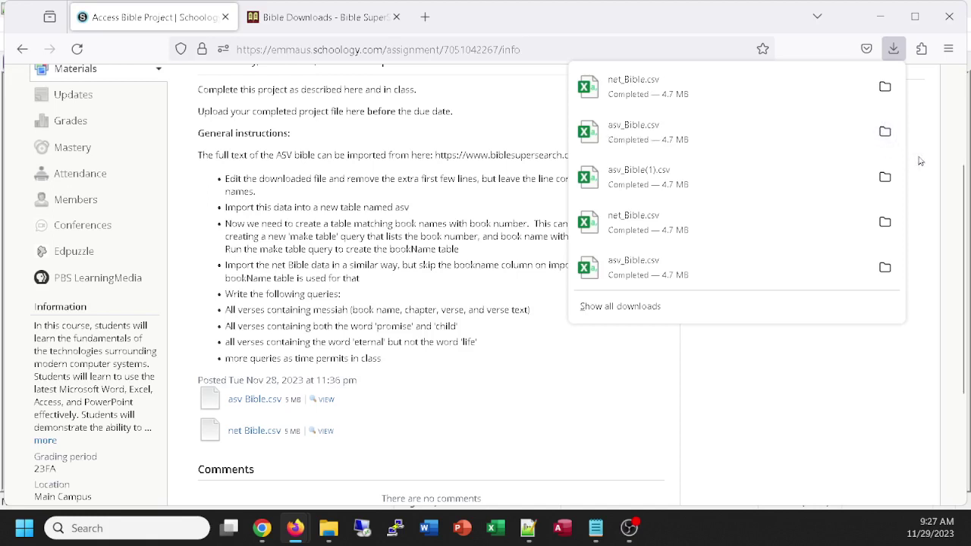
pyautogui.click(891, 133)
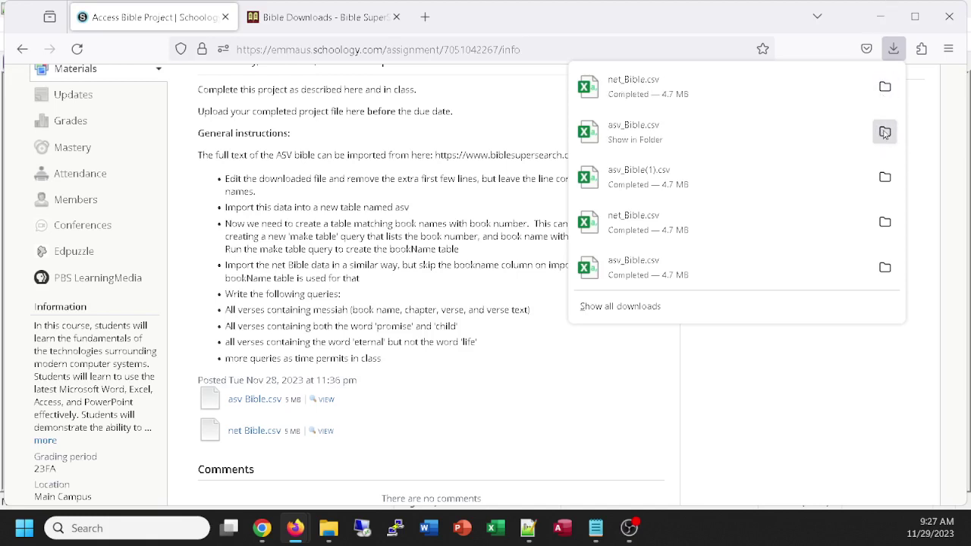
pyautogui.click(886, 133)
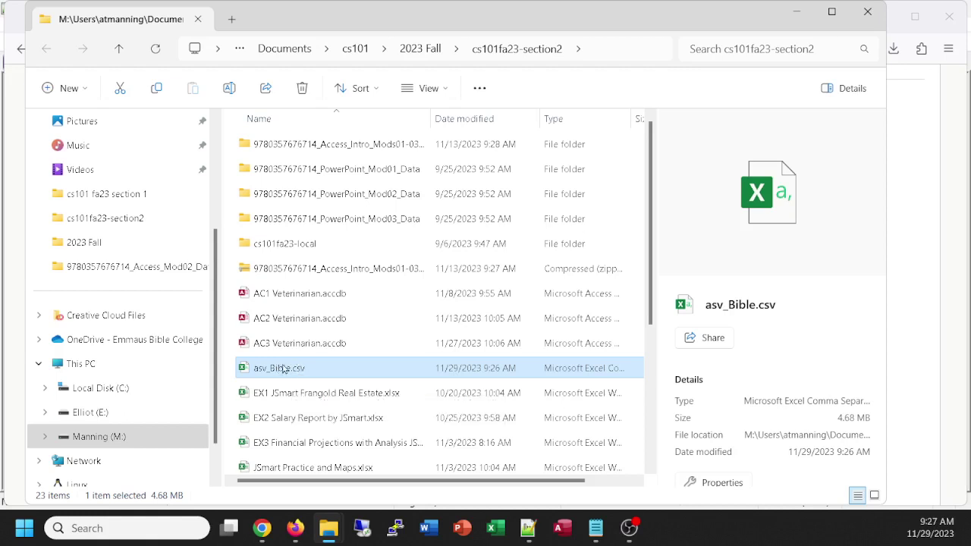
# Open asv_Bible.csv with WordPad to examine its first lines and column names, and close it without editing
pyautogui.rightClick(287, 370)
pyautogui.moveTo(372, 151)
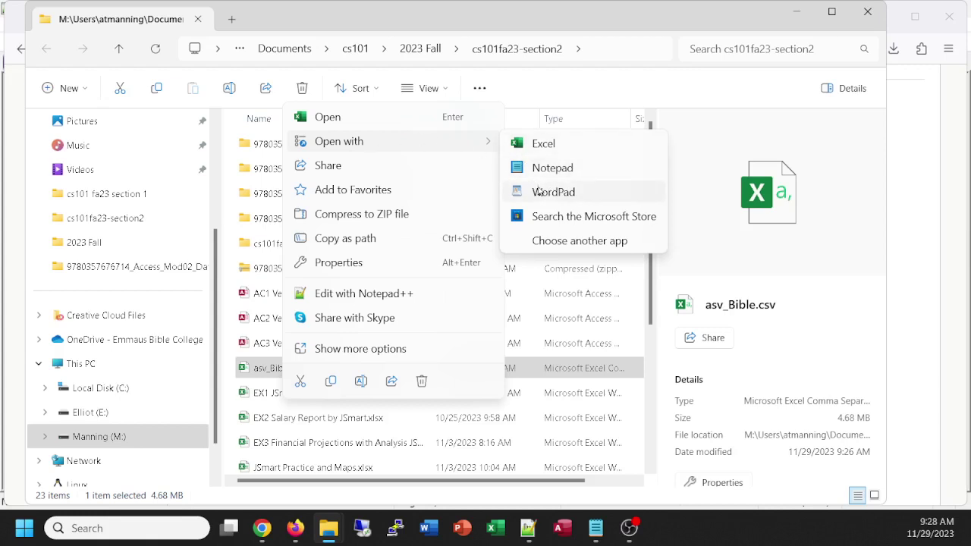
pyautogui.click(538, 192)
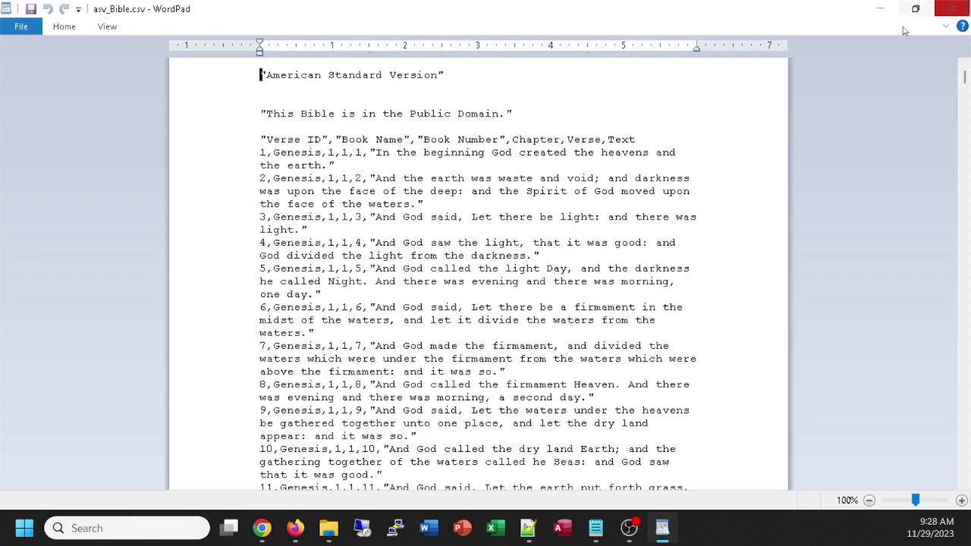
pyautogui.click(950, 10)
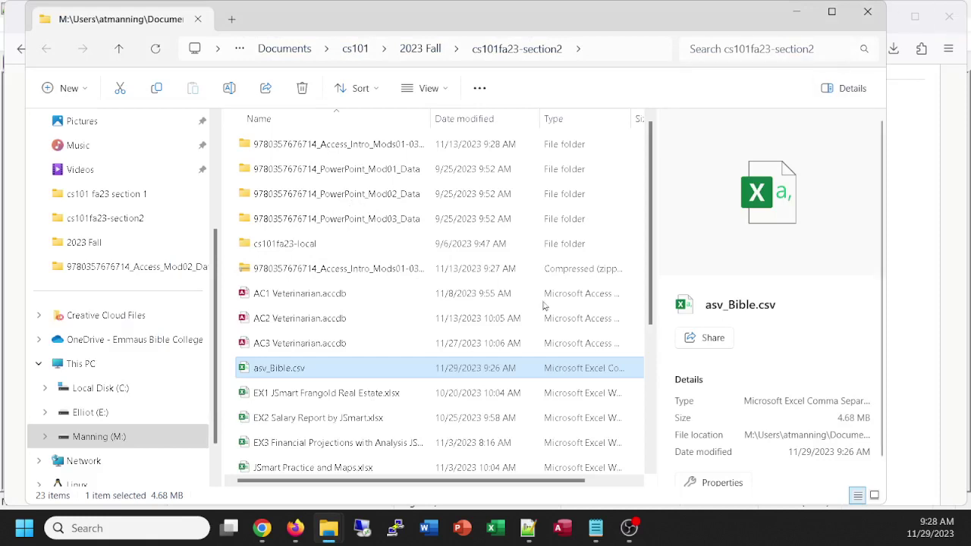
# Search Windows for wordpad and start WordPad with a blank document
pyautogui.click(118, 524)
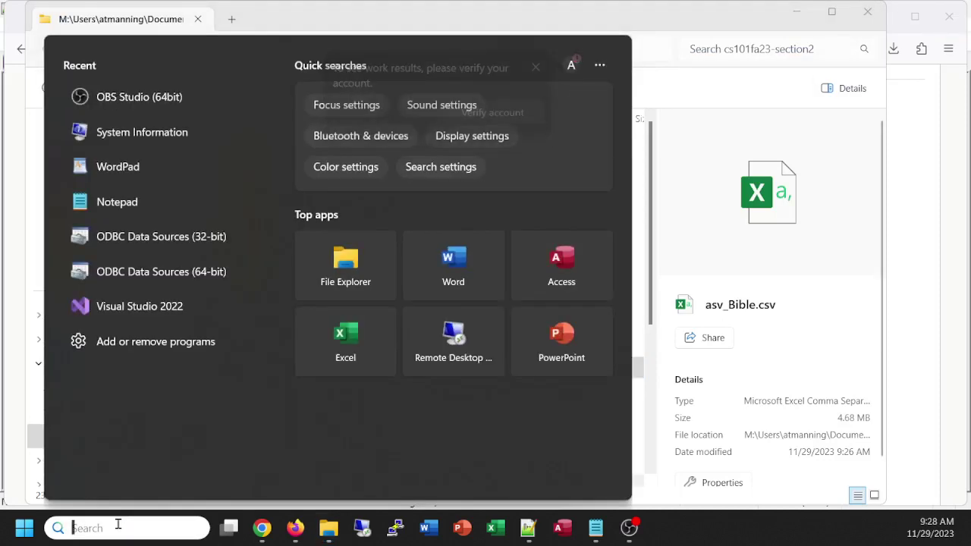
pyautogui.write('word')
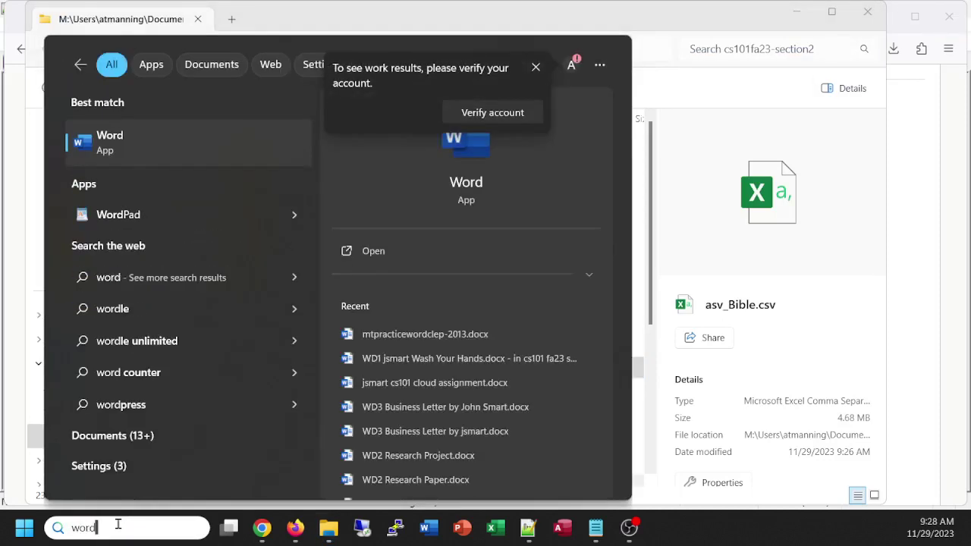
pyautogui.write('pad')
pyautogui.press('Return')
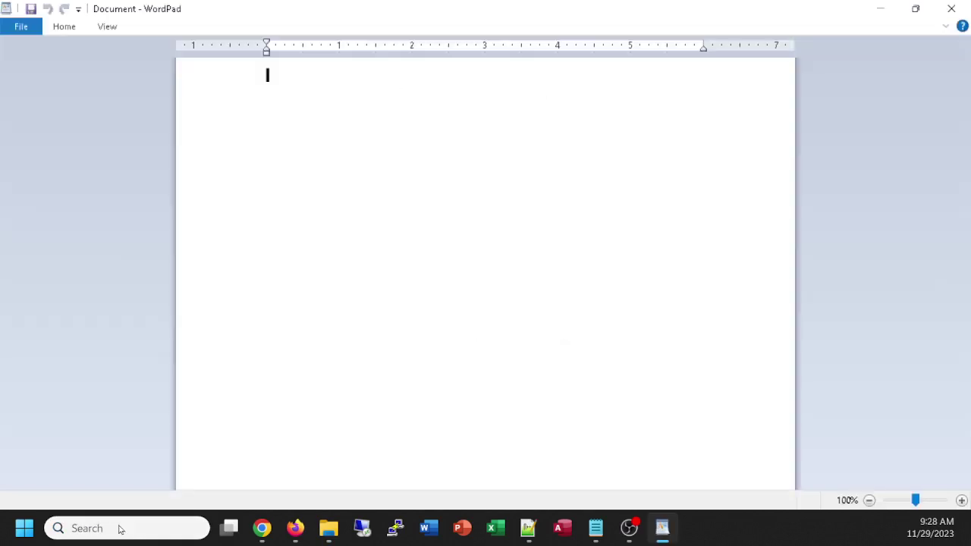
# Begin opening a file in WordPad and set the file filter to All Documents (*.*)
pyautogui.click(18, 30)
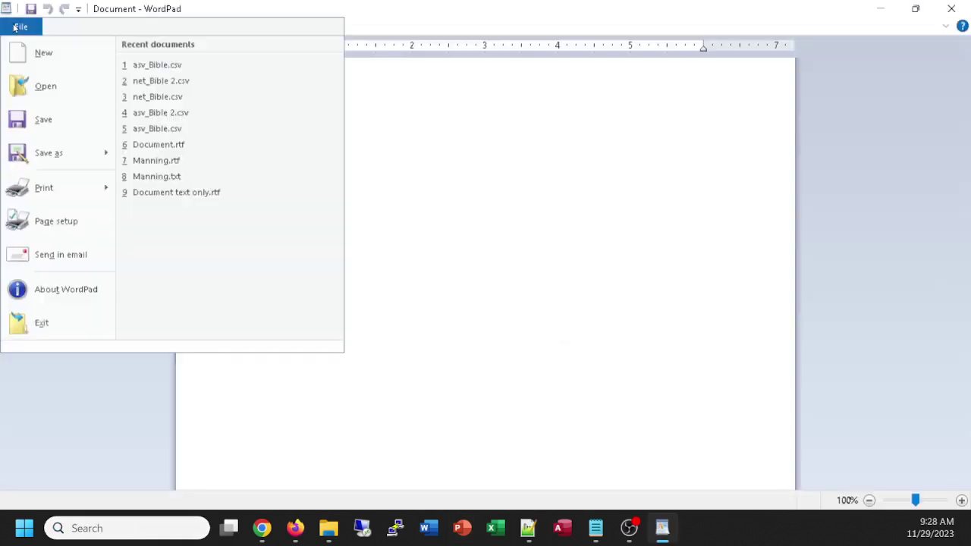
pyautogui.click(41, 91)
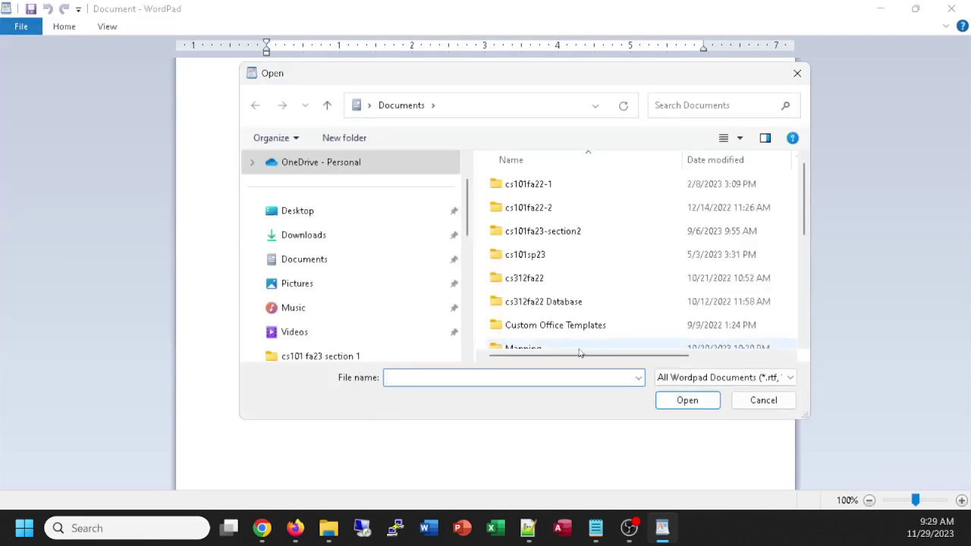
pyautogui.click(716, 379)
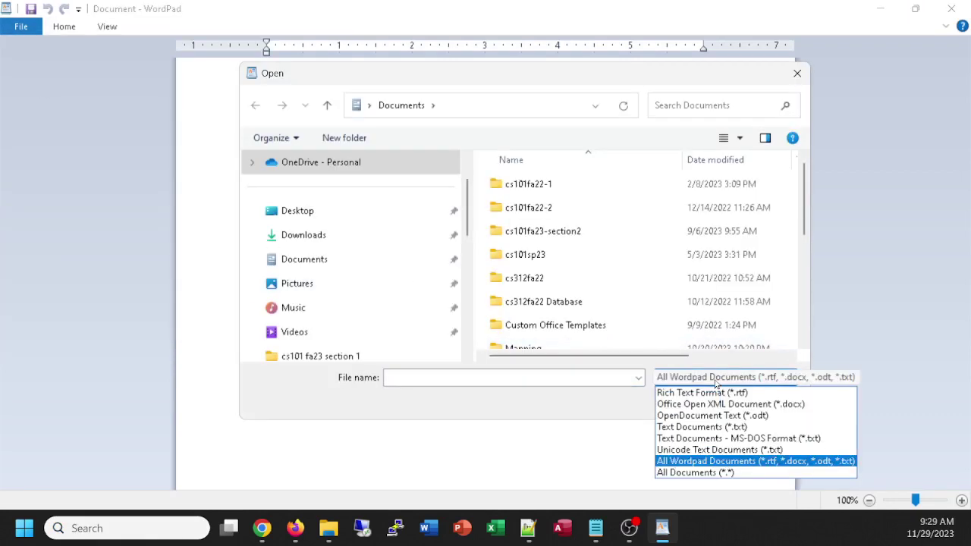
pyautogui.click(708, 474)
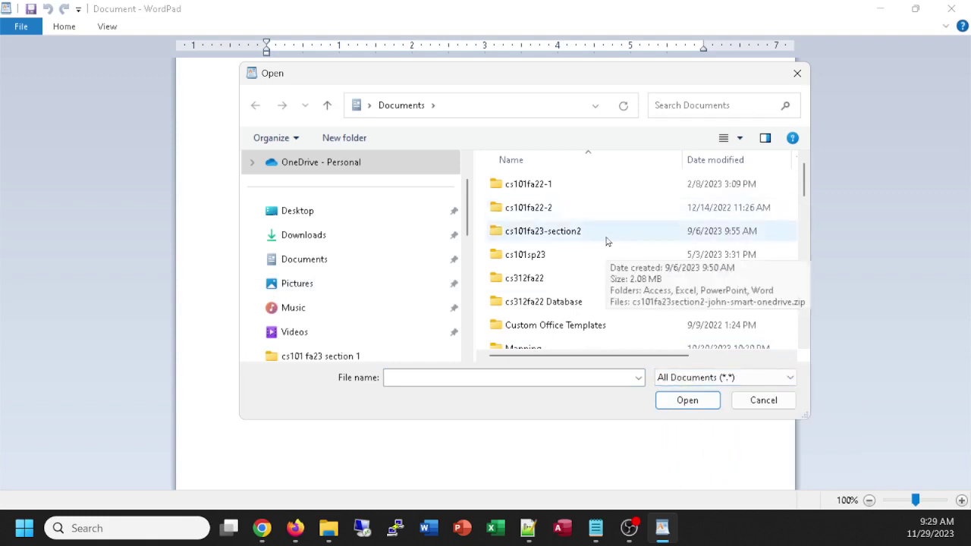
pyautogui.scroll(-2, 583, 283)
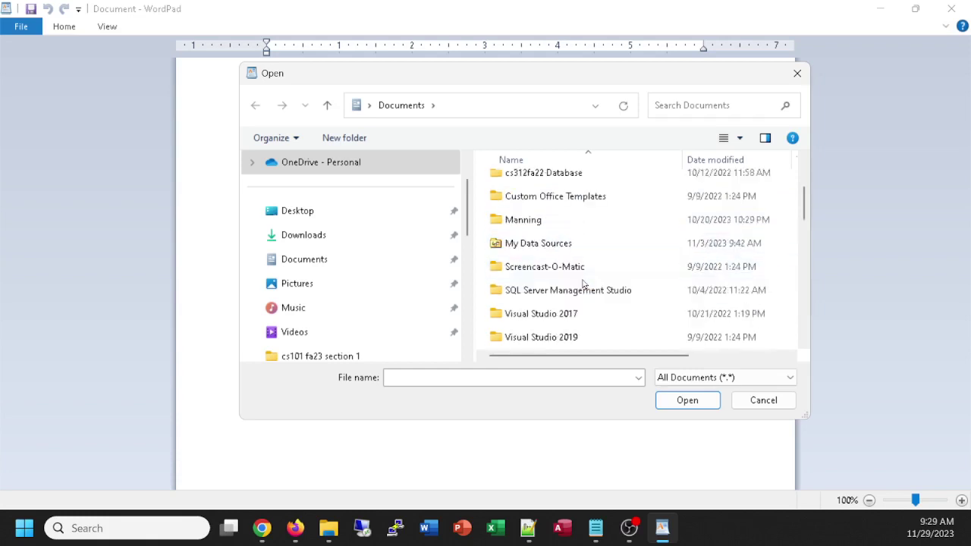
pyautogui.scroll(2, 582, 282)
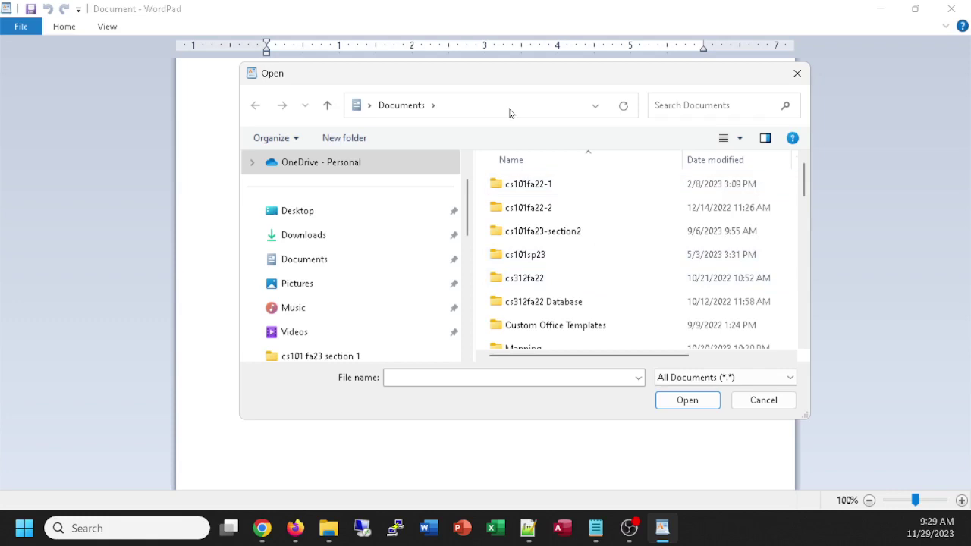
# Browse on the M: drive to the cs101fa23-section2 folder under Documents, cs101, 2023 Fall
pyautogui.scroll(-5, 400, 269)
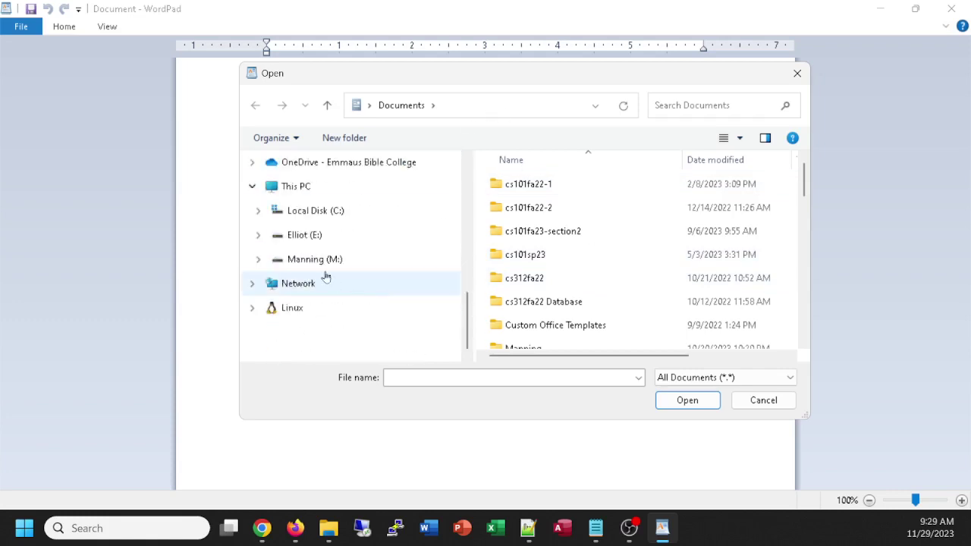
pyautogui.click(328, 258)
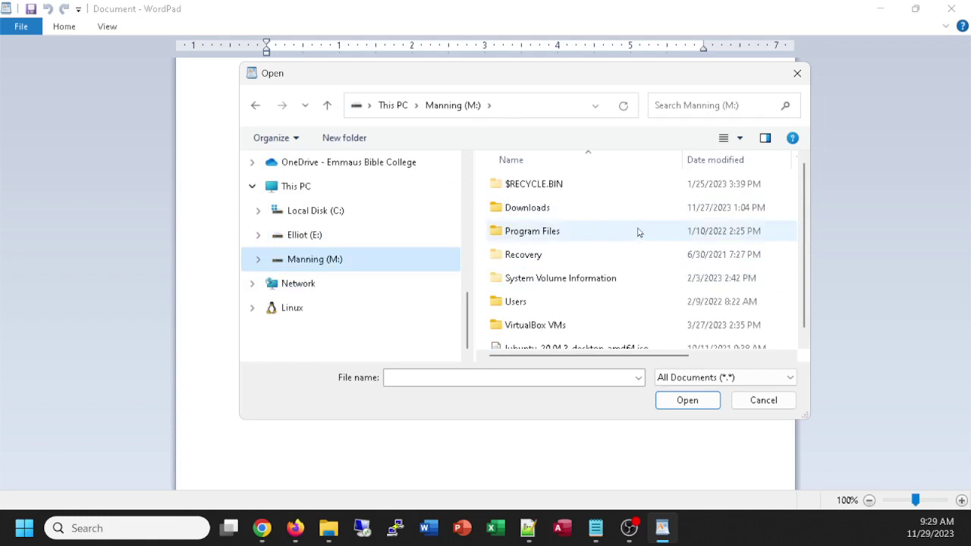
pyautogui.doubleClick(512, 303)
pyautogui.click(521, 212)
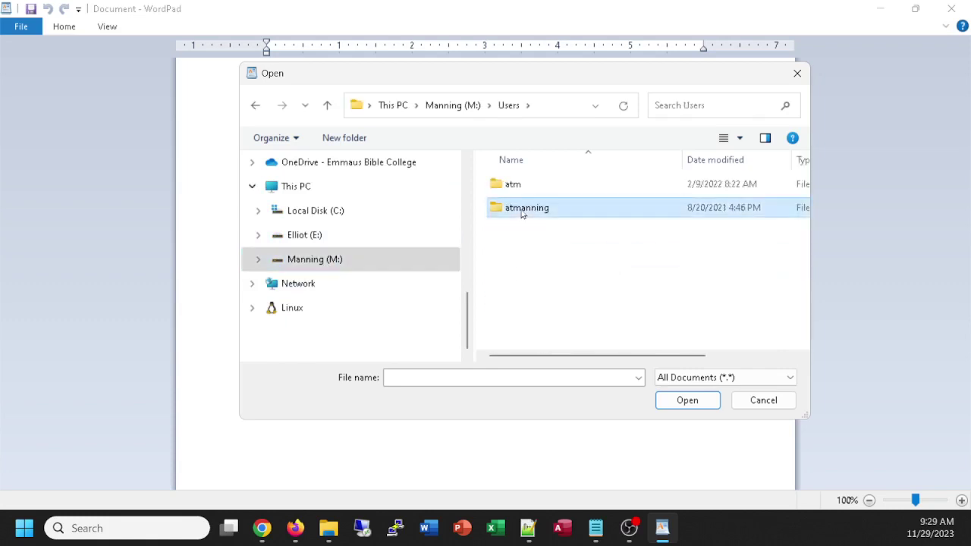
pyautogui.doubleClick(521, 212)
pyautogui.doubleClick(521, 186)
pyautogui.click(521, 258)
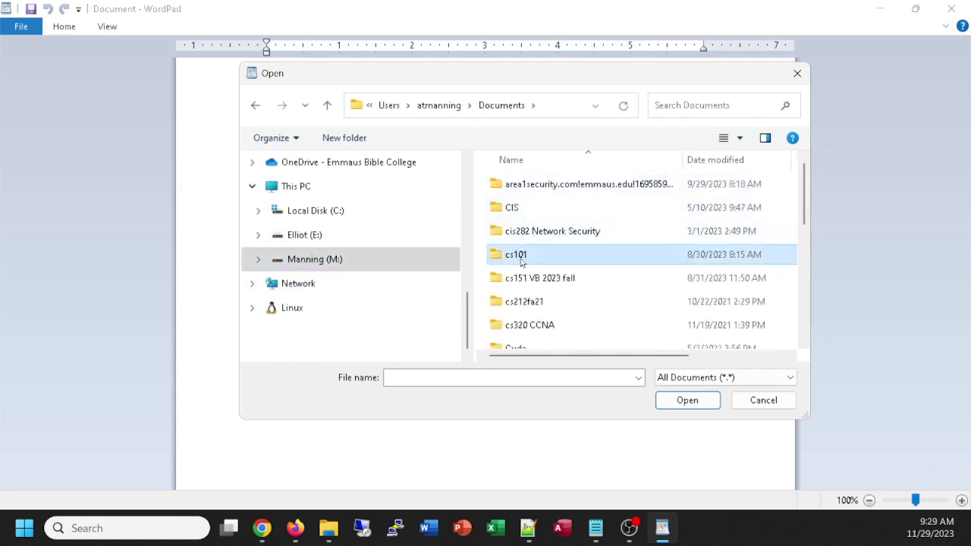
pyautogui.doubleClick(521, 258)
pyautogui.doubleClick(531, 254)
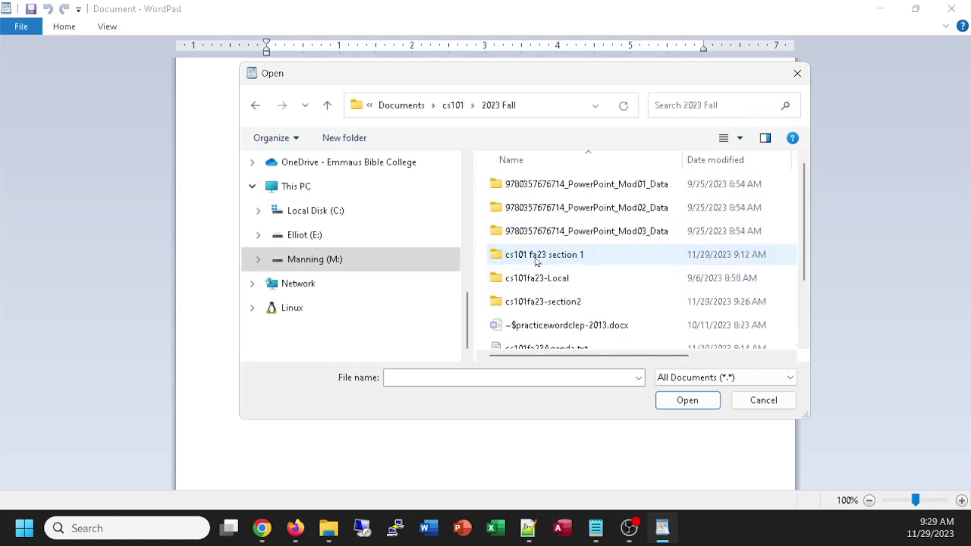
pyautogui.doubleClick(587, 303)
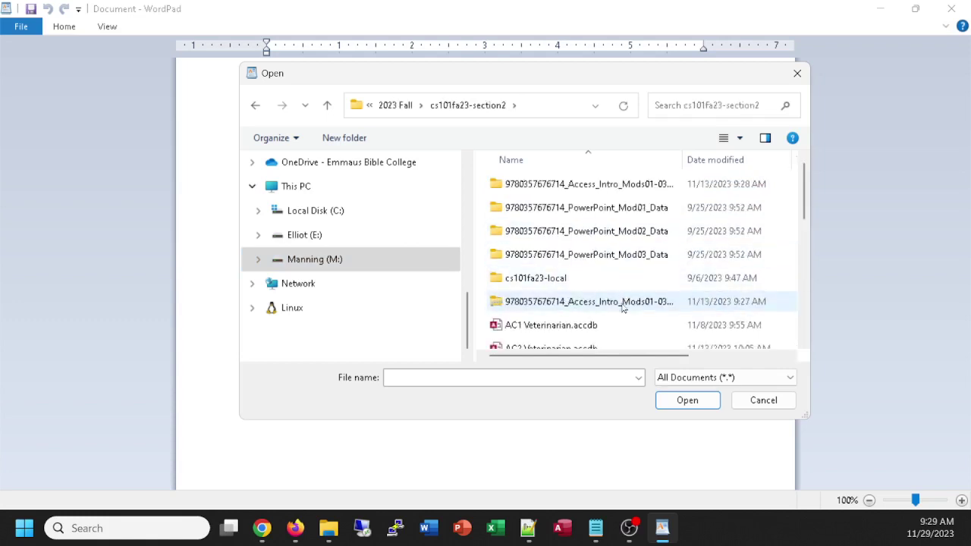
# Open asv_Bible.csv from the cs101fa23-section2 folder in WordPad
pyautogui.scroll(-5, 607, 288)
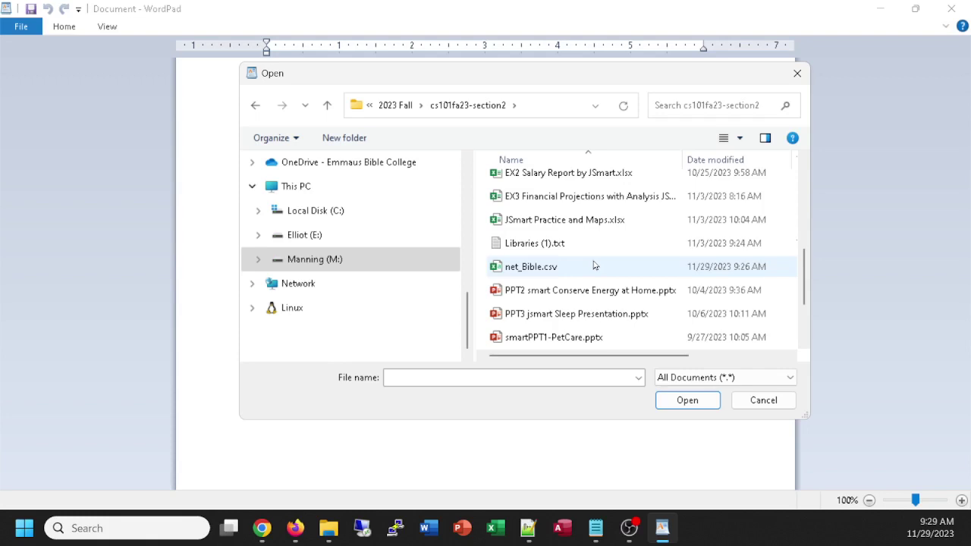
pyautogui.scroll(1, 595, 265)
pyautogui.doubleClick(523, 178)
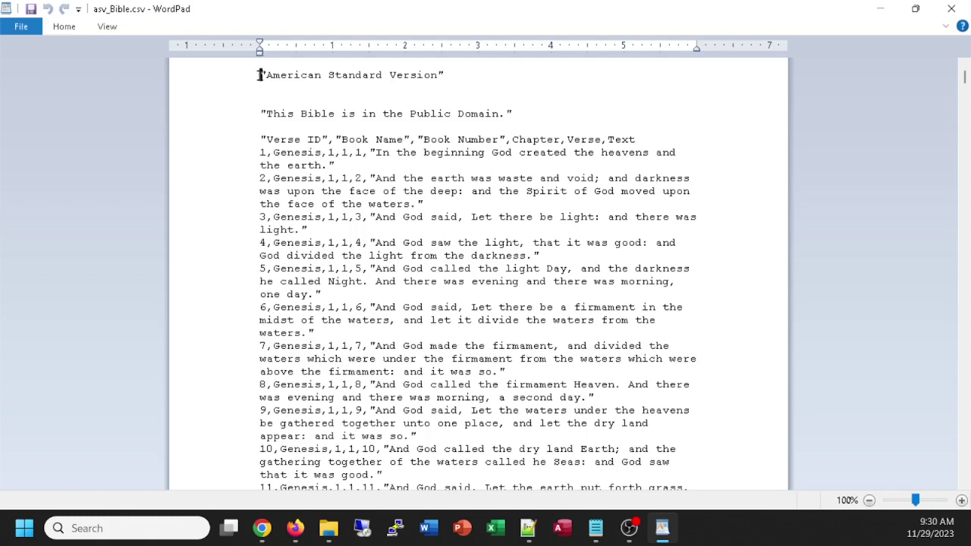
# Delete the title and public-domain lines above the column header row of asv_Bible.csv, then save and close the file
pyautogui.moveTo(258, 75); pyautogui.dragTo(257, 139)
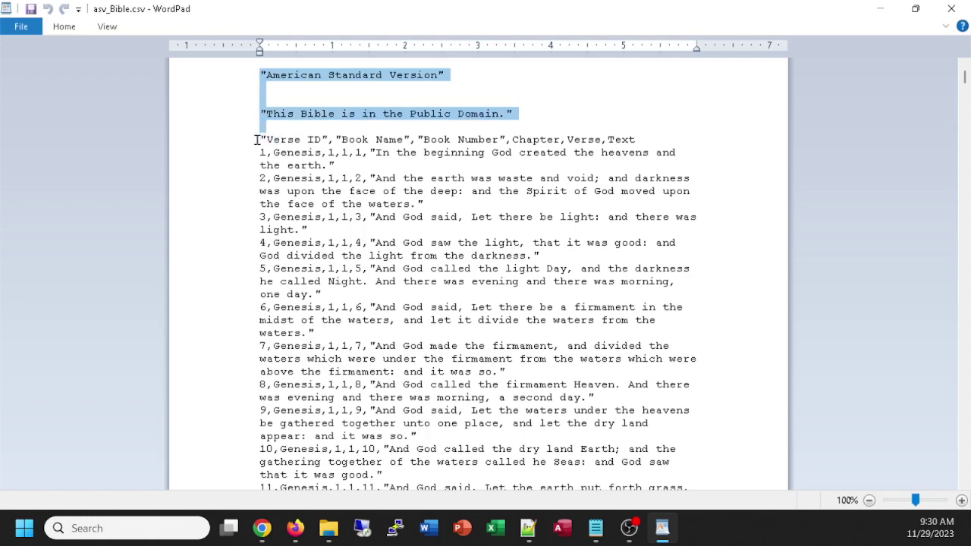
pyautogui.press('Delete')
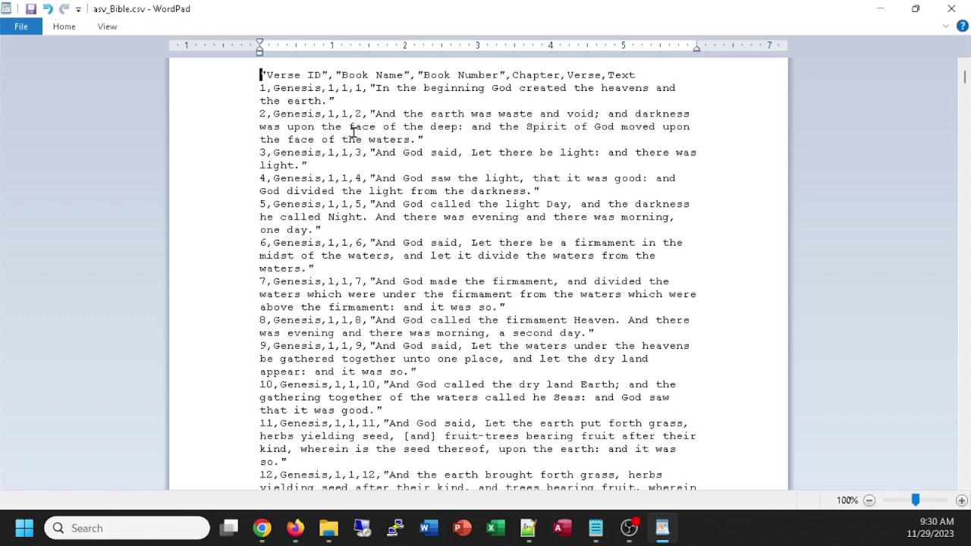
pyautogui.press('super+e')
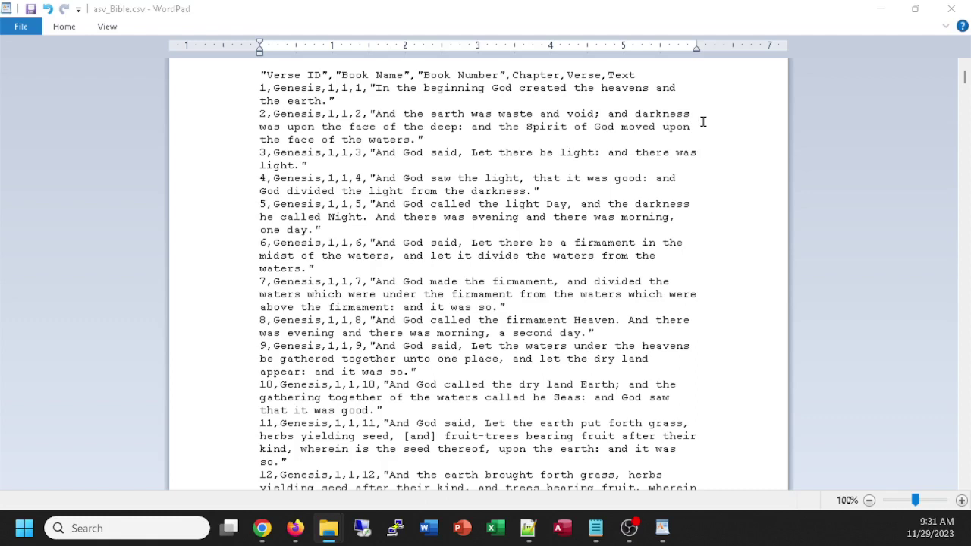
pyautogui.click(950, 10)
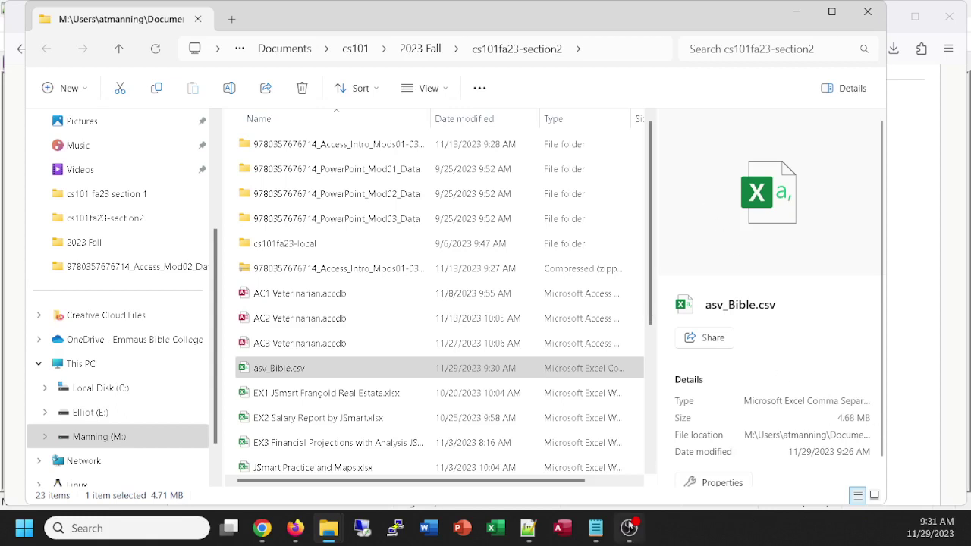
pyautogui.click(562, 528)
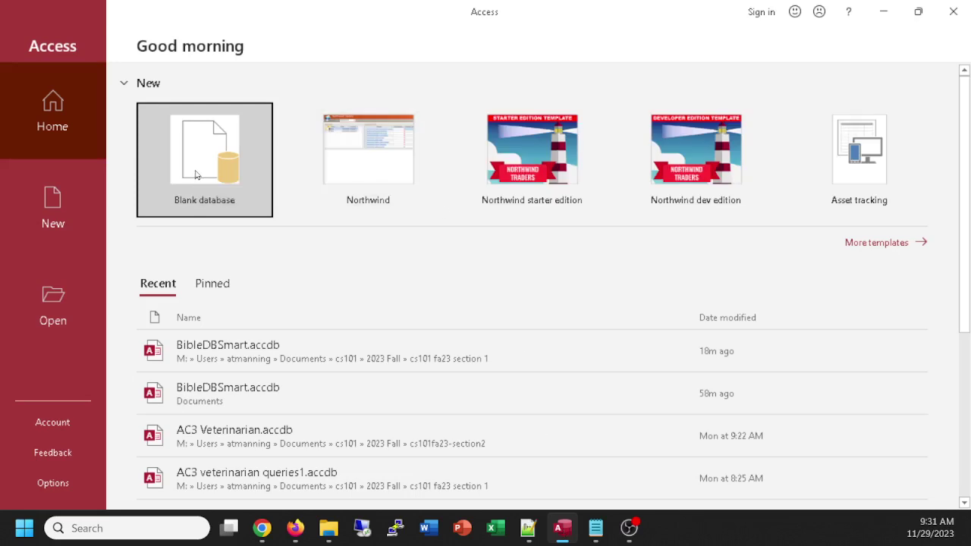
pyautogui.click(195, 175)
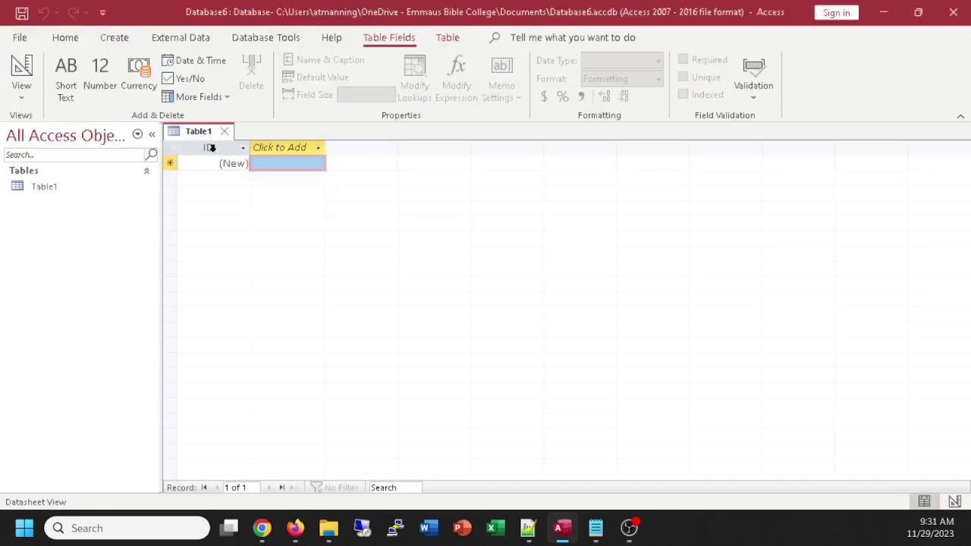
pyautogui.click(225, 132)
pyautogui.click(329, 528)
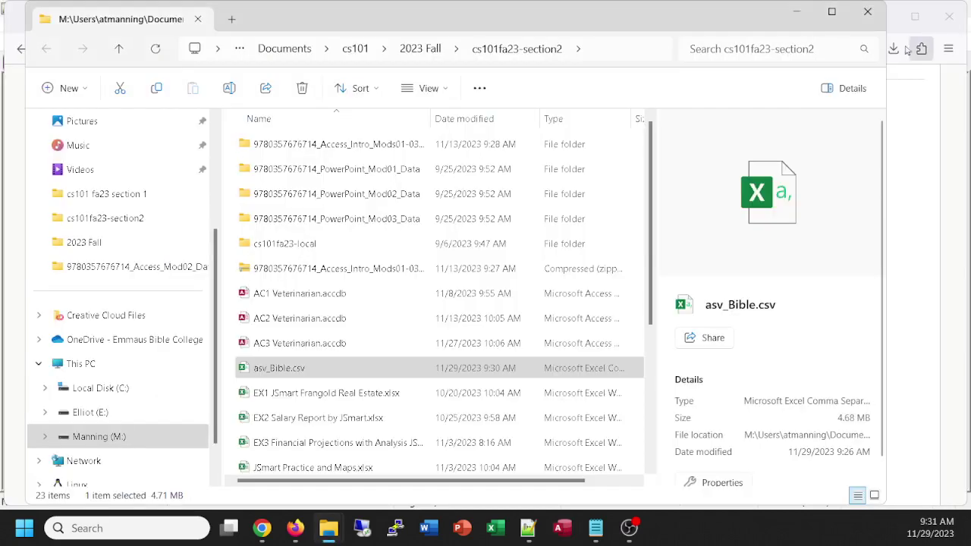
# Switch to Access and start a blank database with the file name BibleDBJSmart.accdb
pyautogui.click(562, 531)
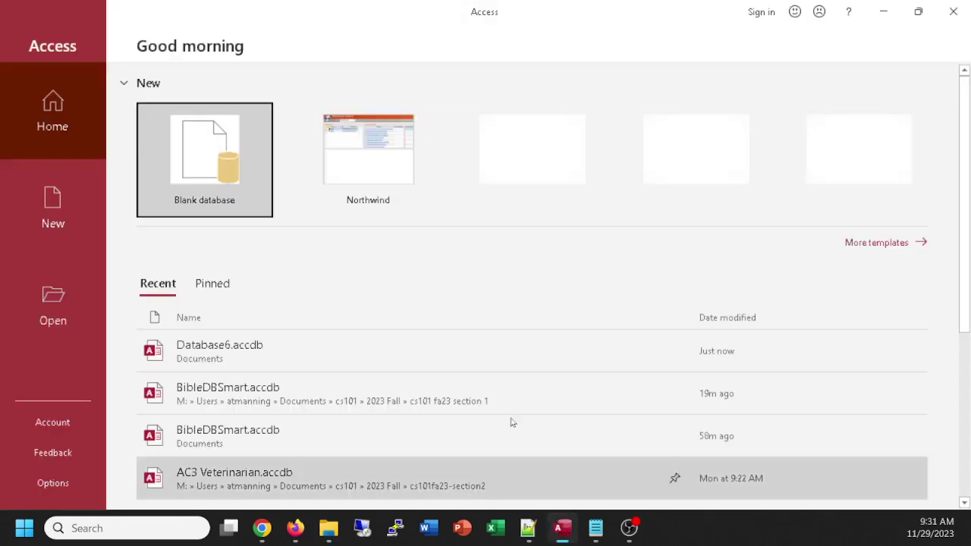
pyautogui.click(188, 160)
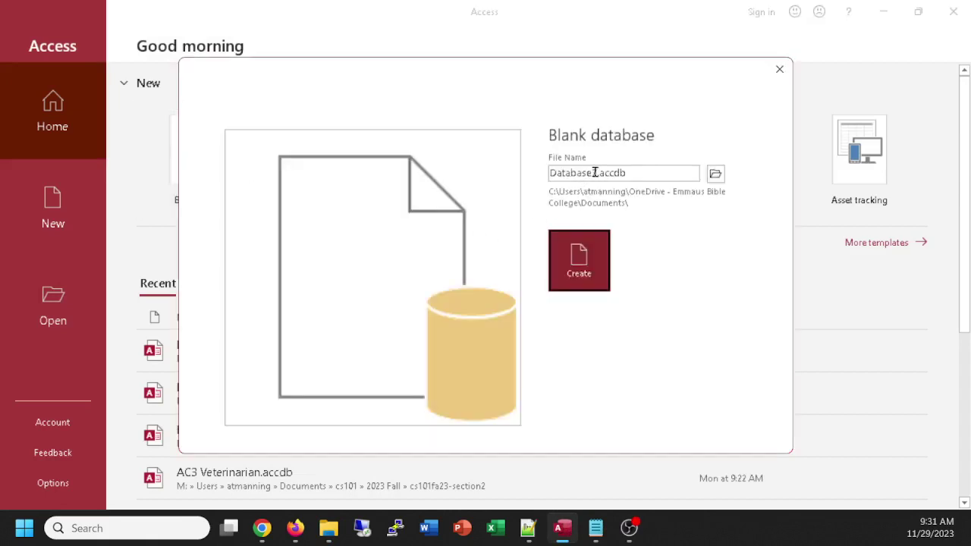
pyautogui.click(553, 173)
pyautogui.click(596, 172)
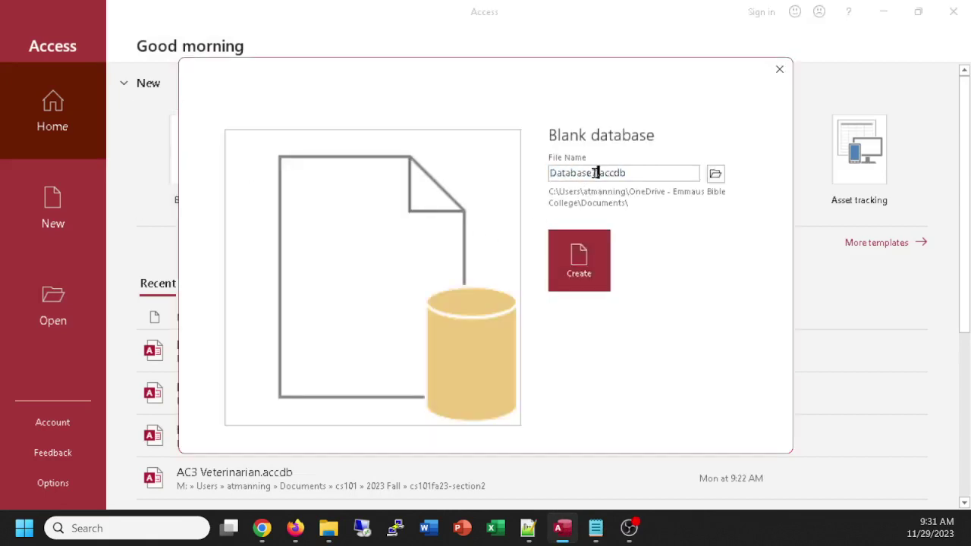
pyautogui.moveTo(596, 173); pyautogui.dragTo(549, 175)
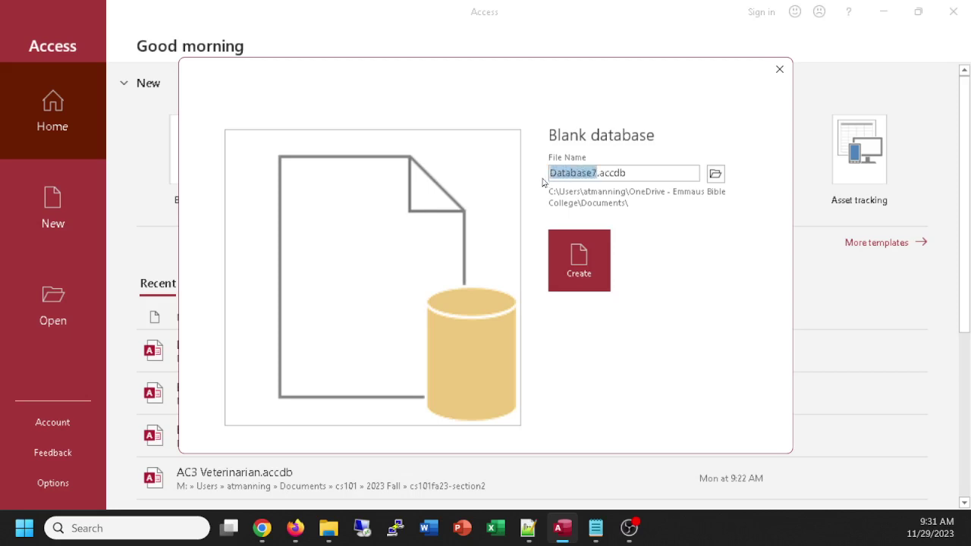
pyautogui.write('BibleDB')
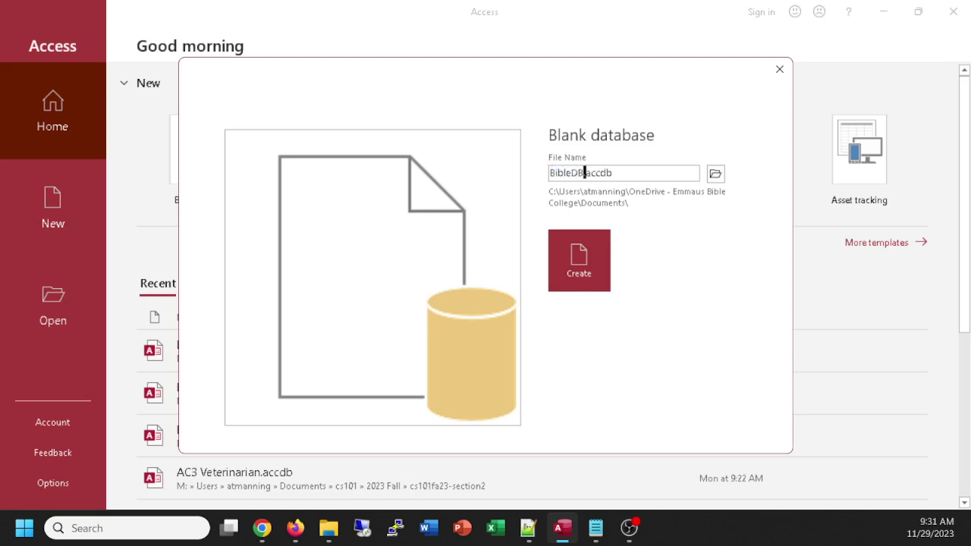
pyautogui.write('S')
pyautogui.press('BackSpace')
pyautogui.write('JSmart')
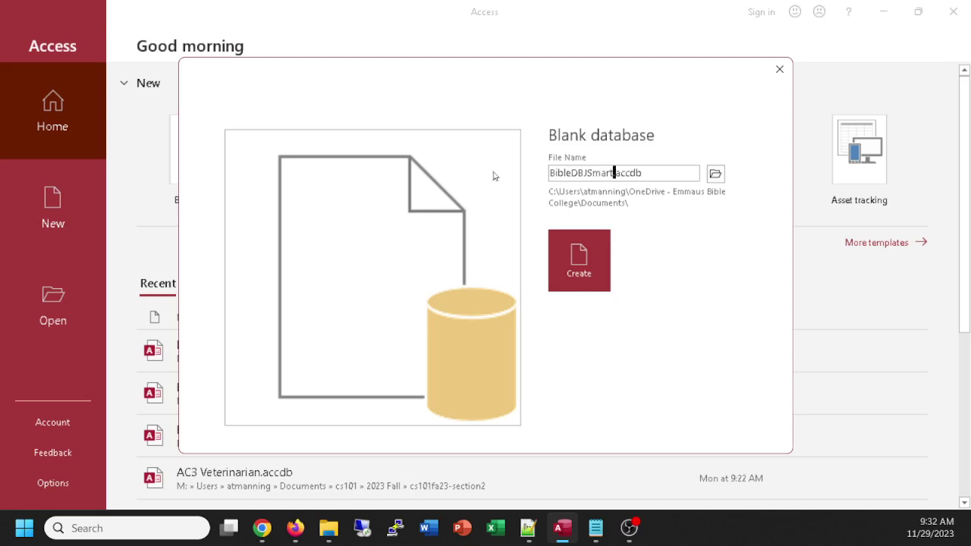
# Create the database in the M: drive folder cs101fa23-section2 under Documents, cs101, 2023 Fall, and close its empty starter table
pyautogui.click(717, 175)
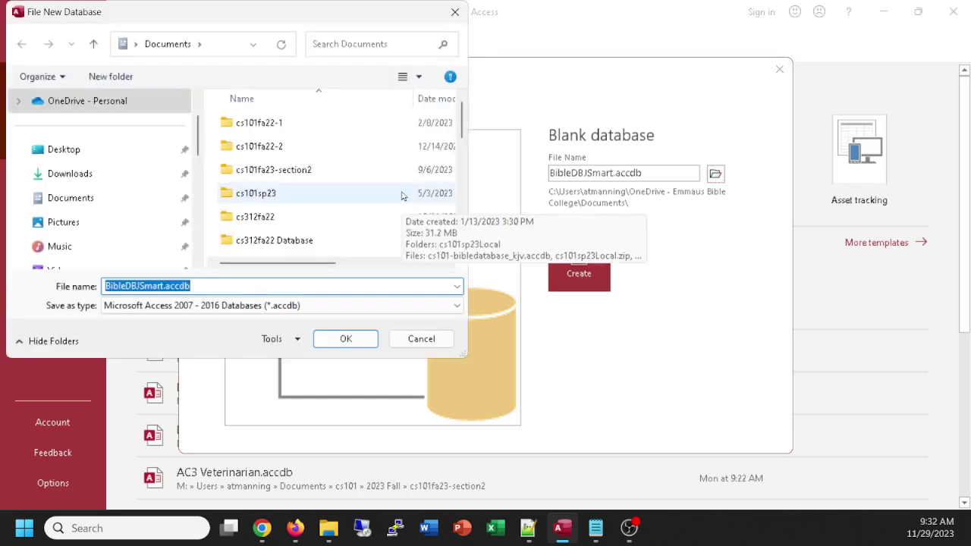
pyautogui.scroll(-1, 152, 204)
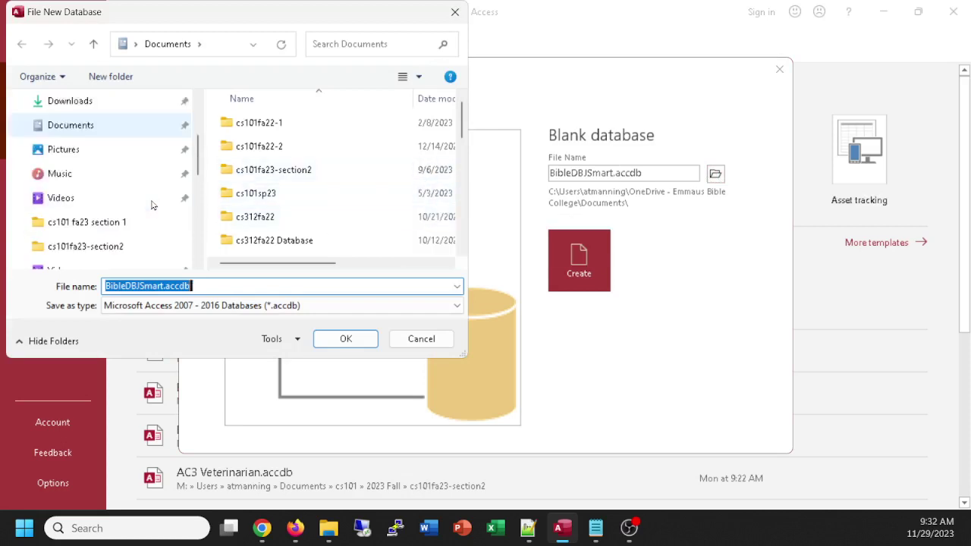
pyautogui.scroll(-3, 151, 205)
pyautogui.click(113, 176)
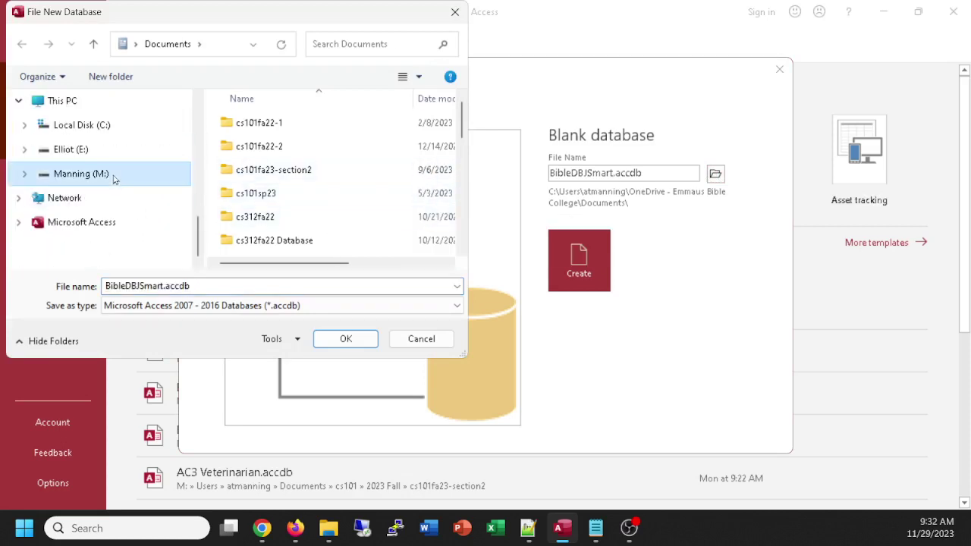
pyautogui.doubleClick(257, 239)
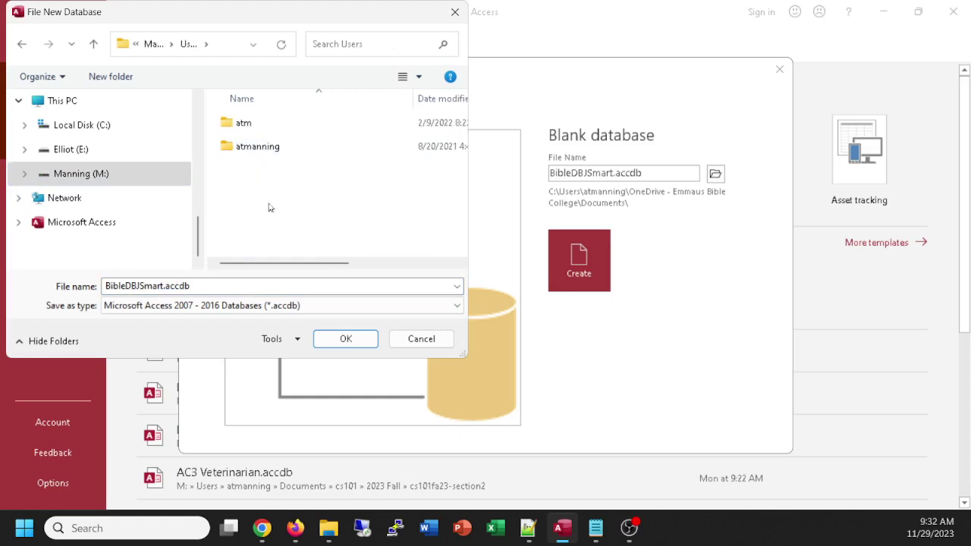
pyautogui.doubleClick(269, 150)
pyautogui.doubleClick(267, 124)
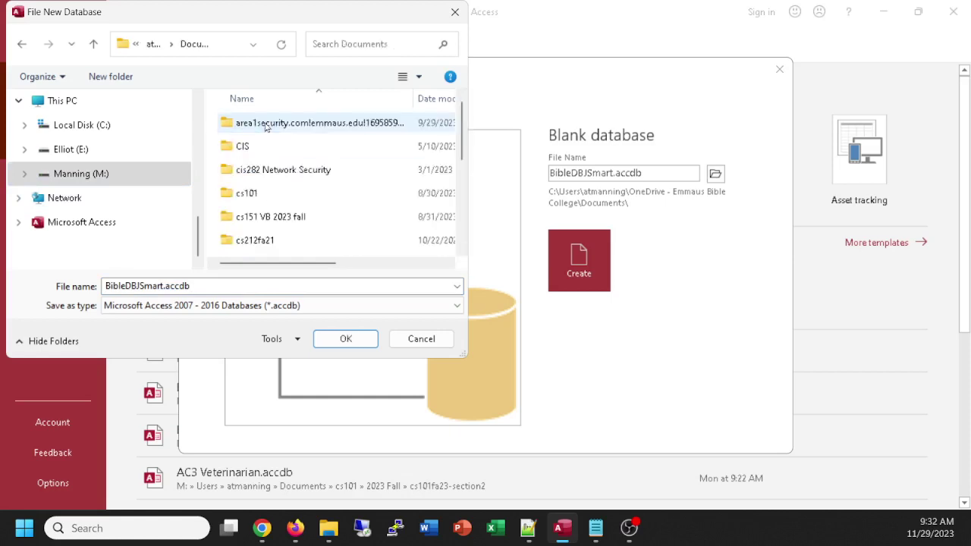
pyautogui.doubleClick(263, 194)
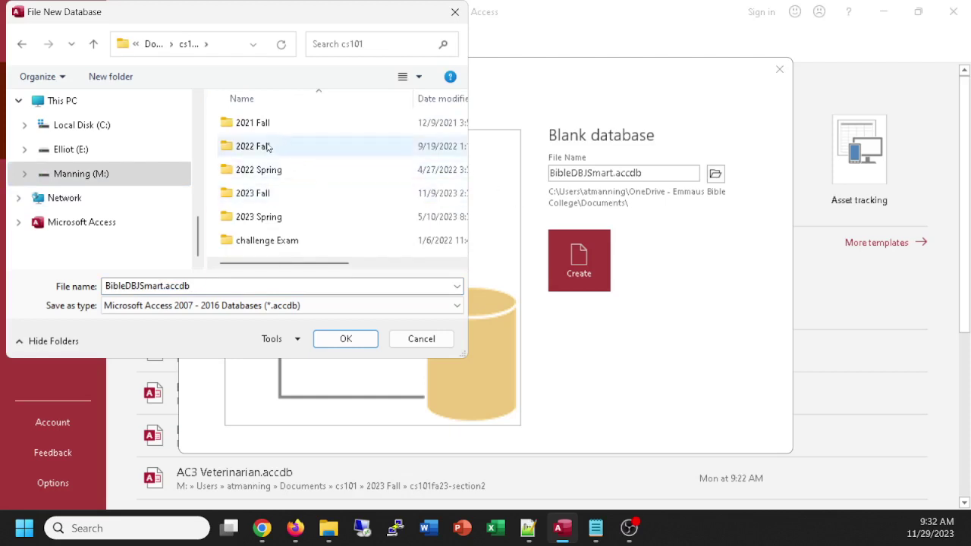
pyautogui.doubleClick(258, 194)
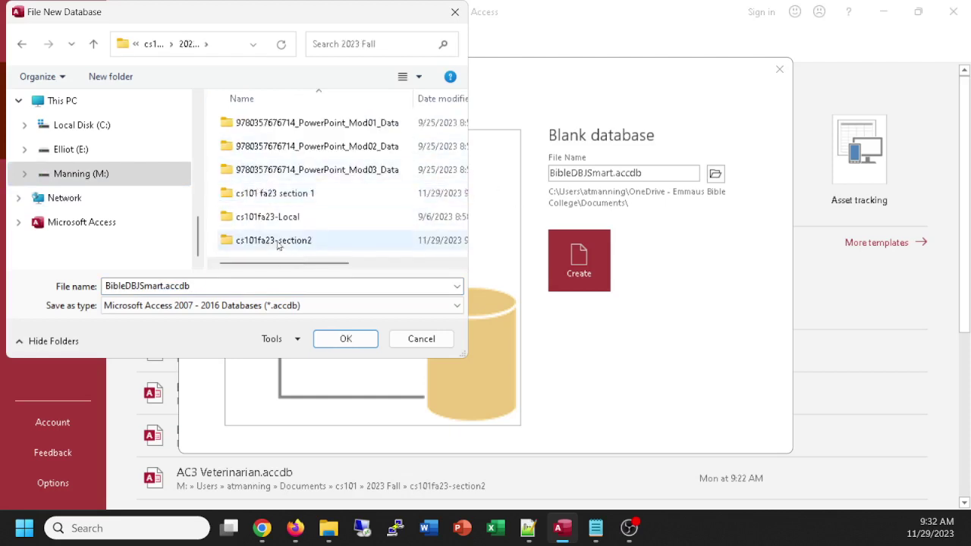
pyautogui.doubleClick(277, 240)
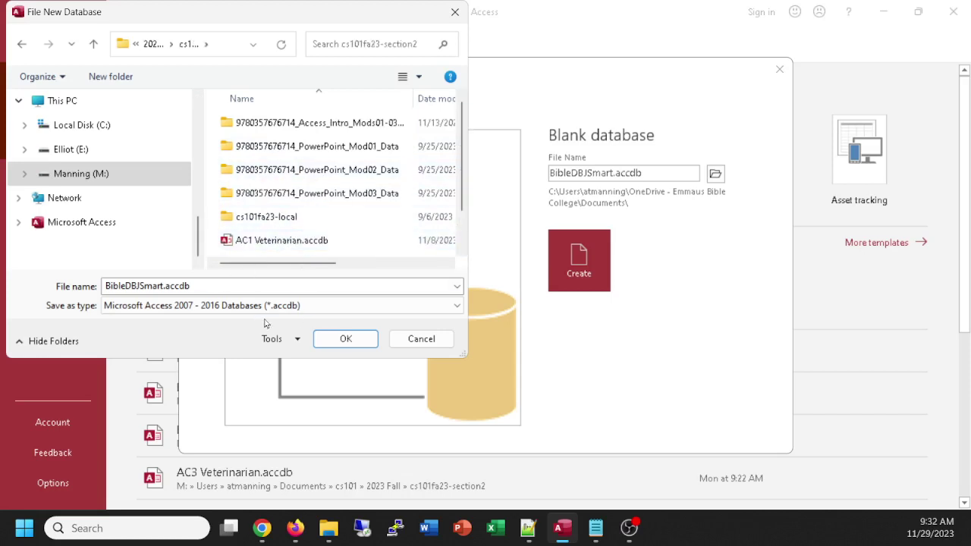
pyautogui.click(359, 339)
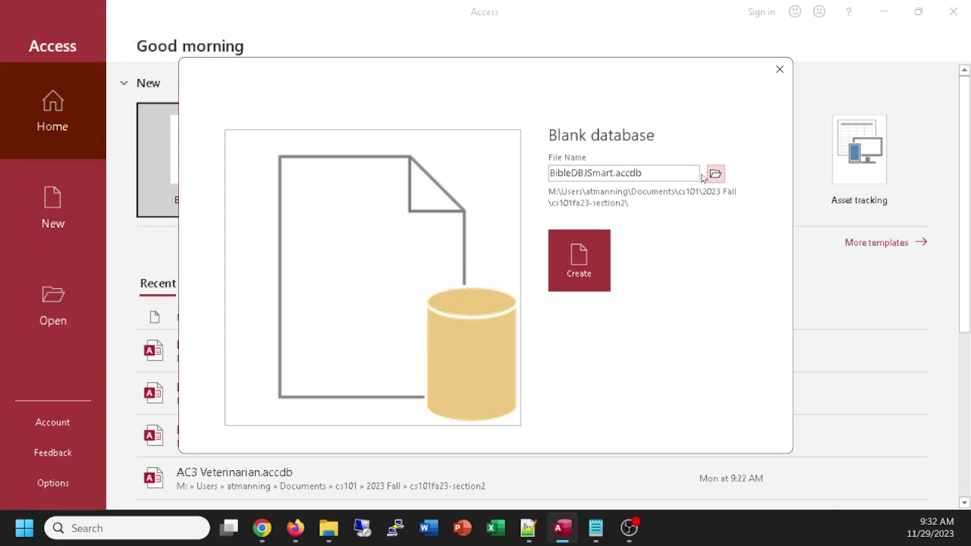
pyautogui.click(580, 253)
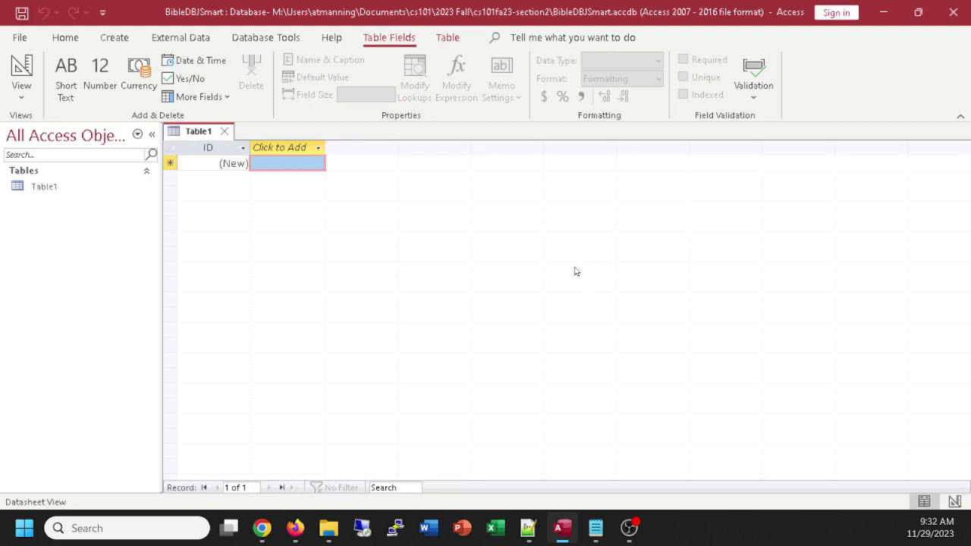
pyautogui.click(225, 133)
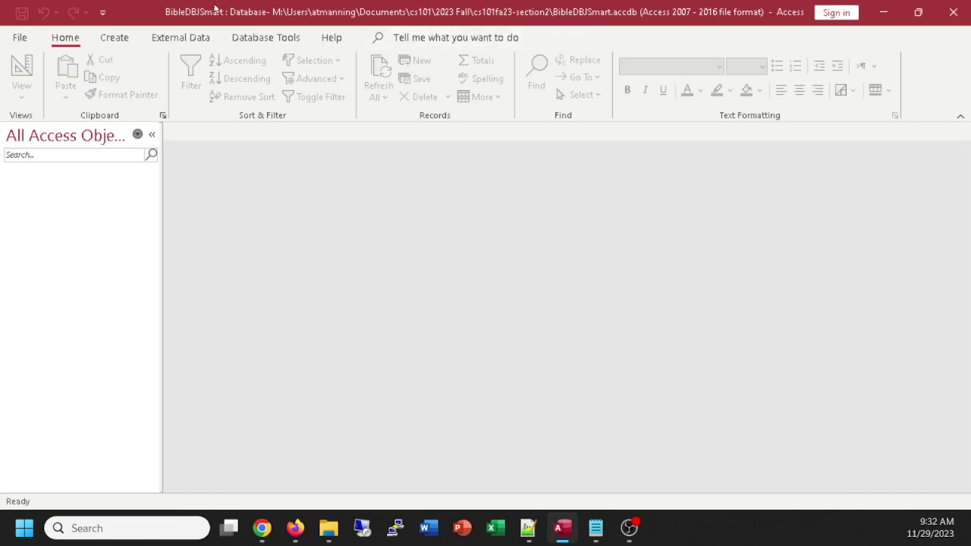
# Start importing a text file as a new external data source and browse for the source file
pyautogui.click(173, 38)
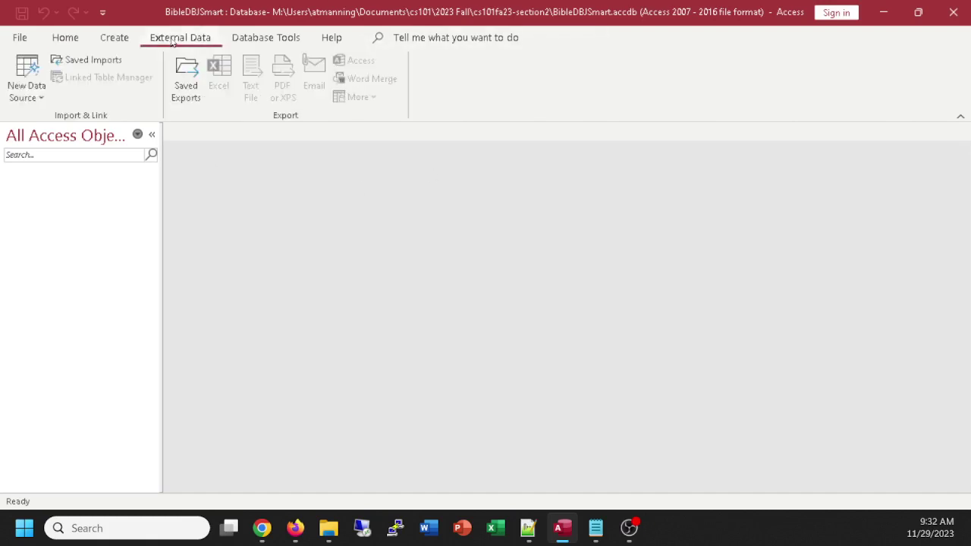
pyautogui.click(25, 71)
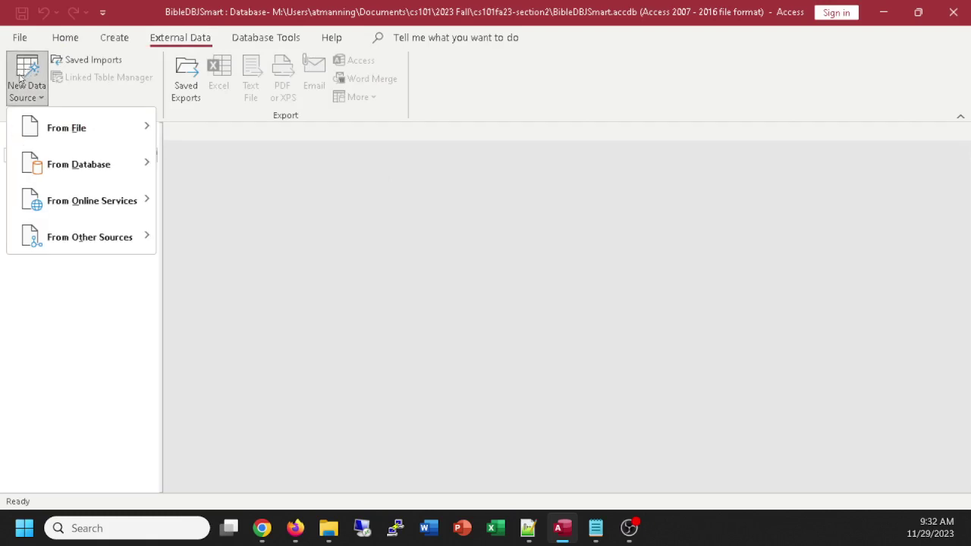
pyautogui.moveTo(54, 130)
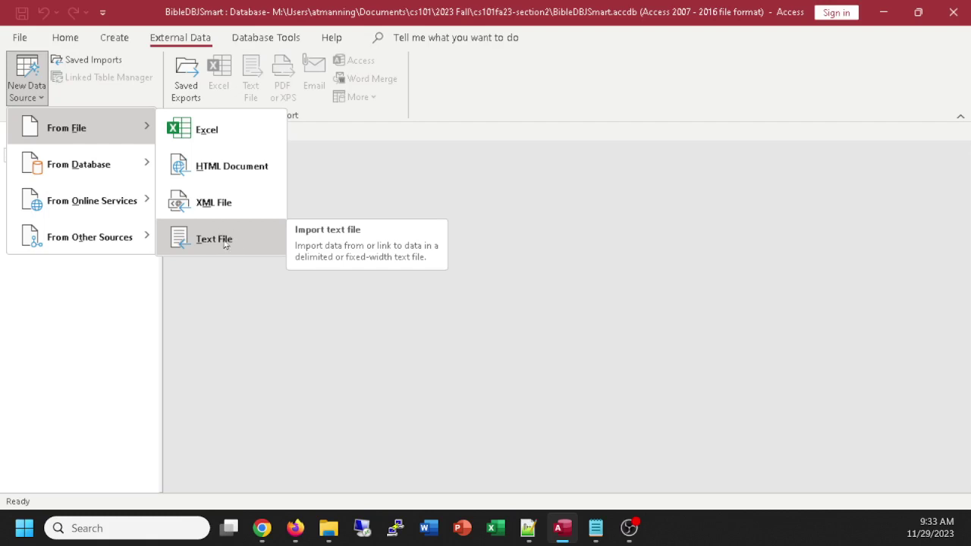
pyautogui.click(226, 239)
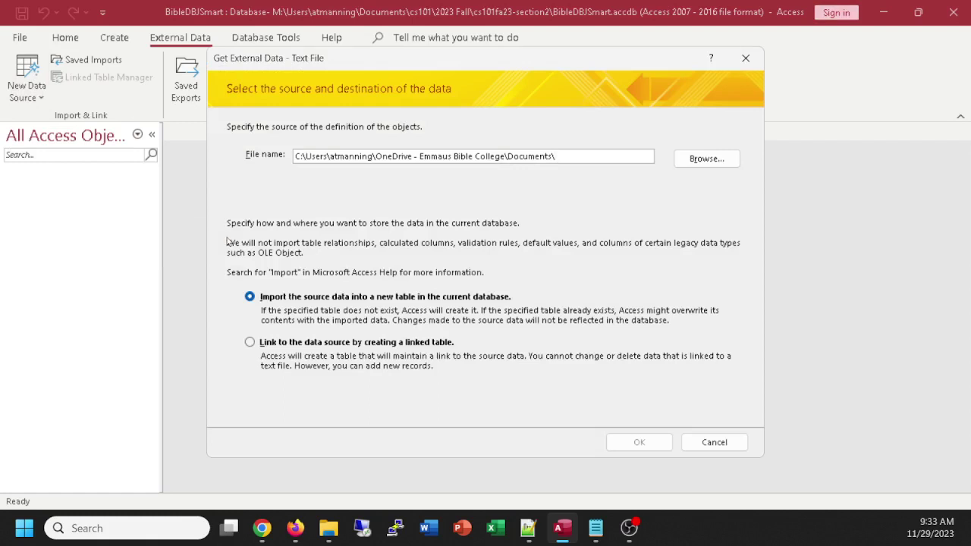
pyautogui.click(710, 159)
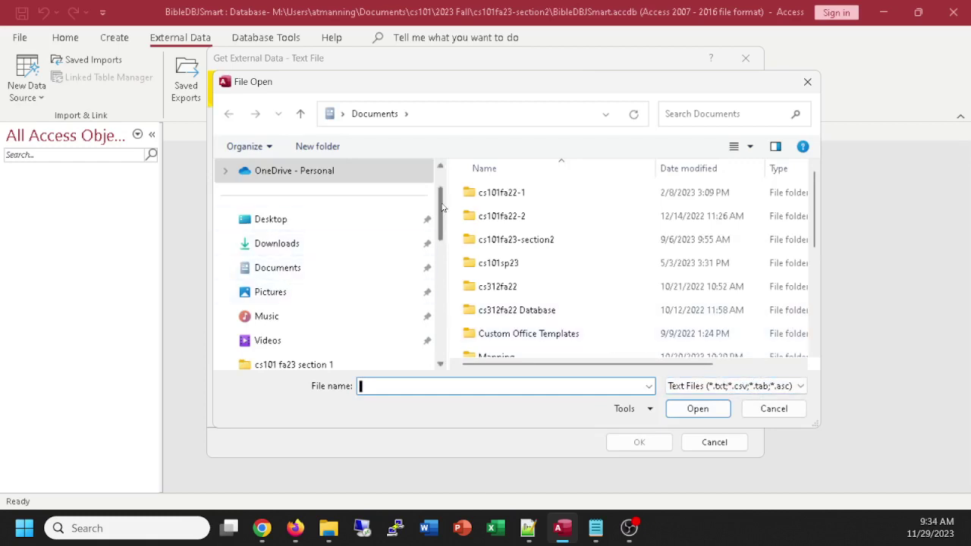
# Choose asv_Bible.csv from the M: drive folder cs101fa23-section2 under Documents, cs101, 2023 Fall, as the import source
pyautogui.moveTo(443, 207); pyautogui.dragTo(443, 303)
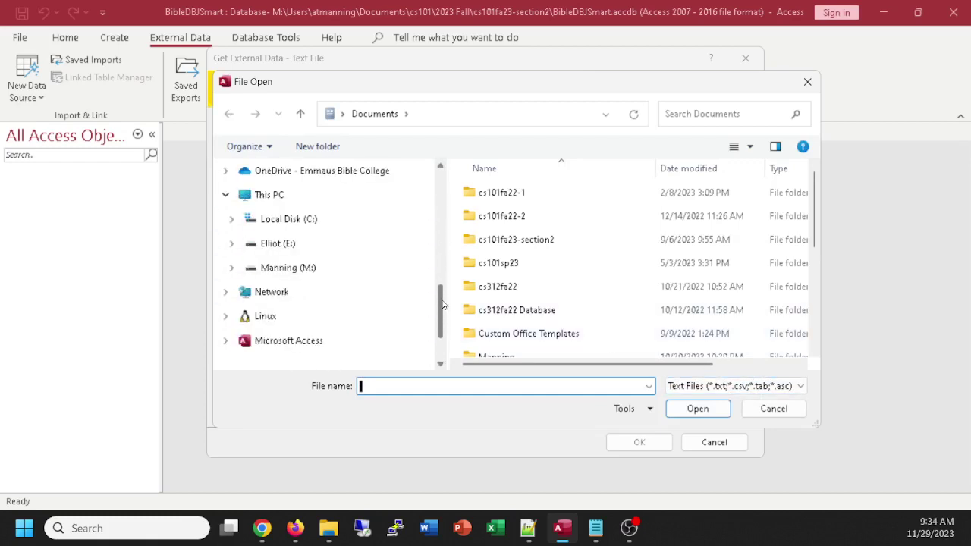
pyautogui.click(306, 269)
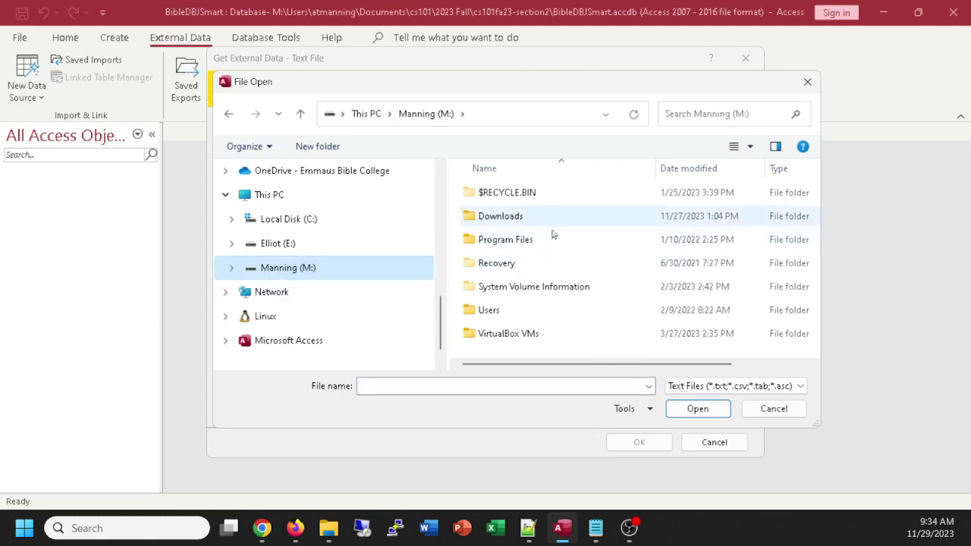
pyautogui.doubleClick(490, 309)
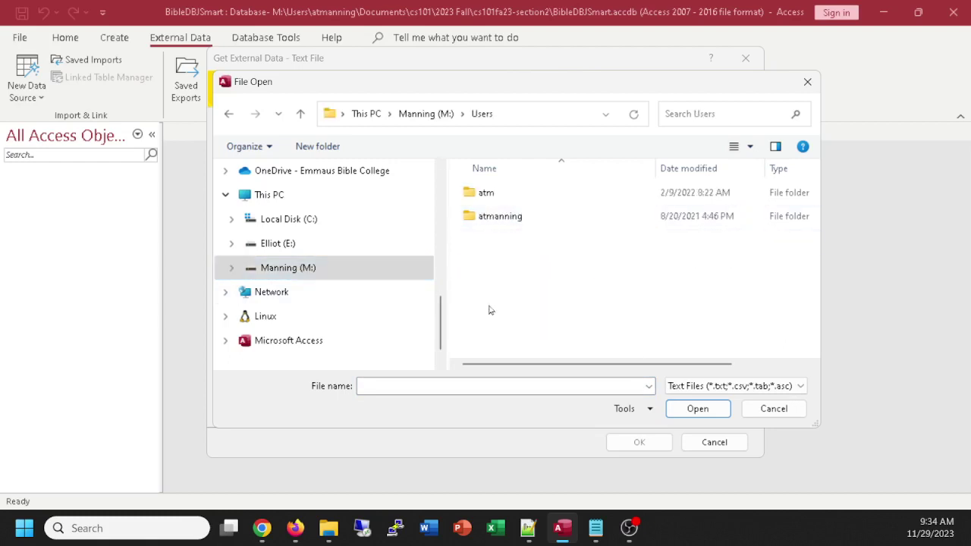
pyautogui.doubleClick(506, 219)
pyautogui.doubleClick(500, 196)
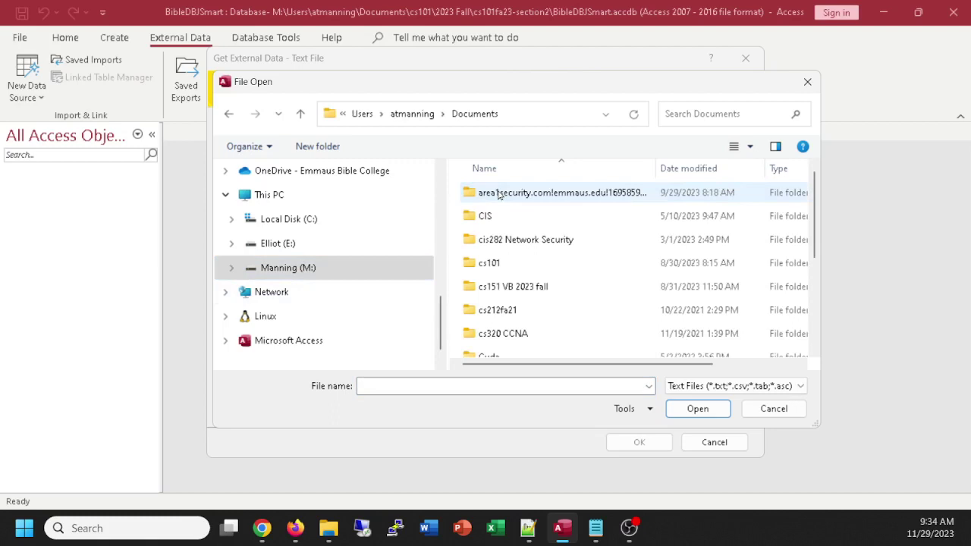
pyautogui.doubleClick(491, 265)
pyautogui.click(506, 267)
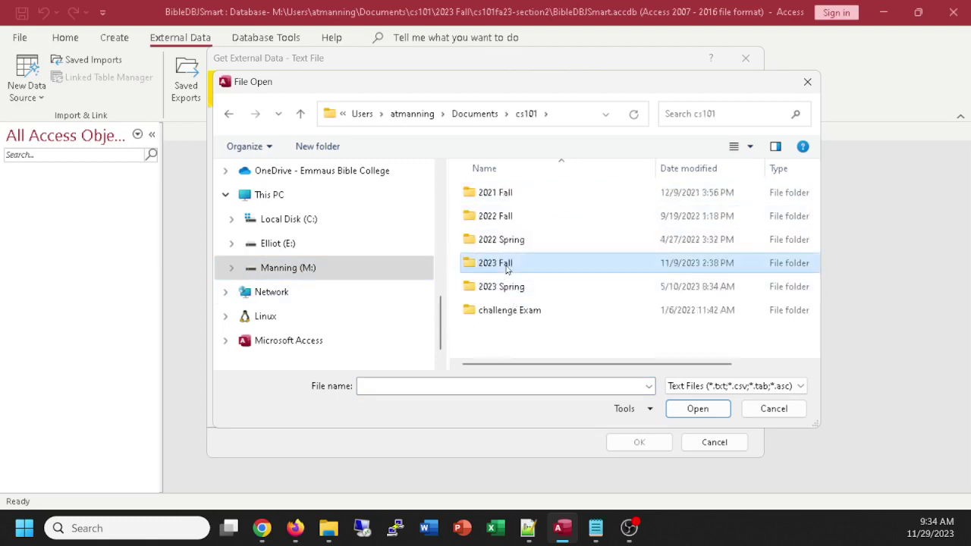
pyautogui.doubleClick(507, 267)
pyautogui.scroll(-1, 564, 280)
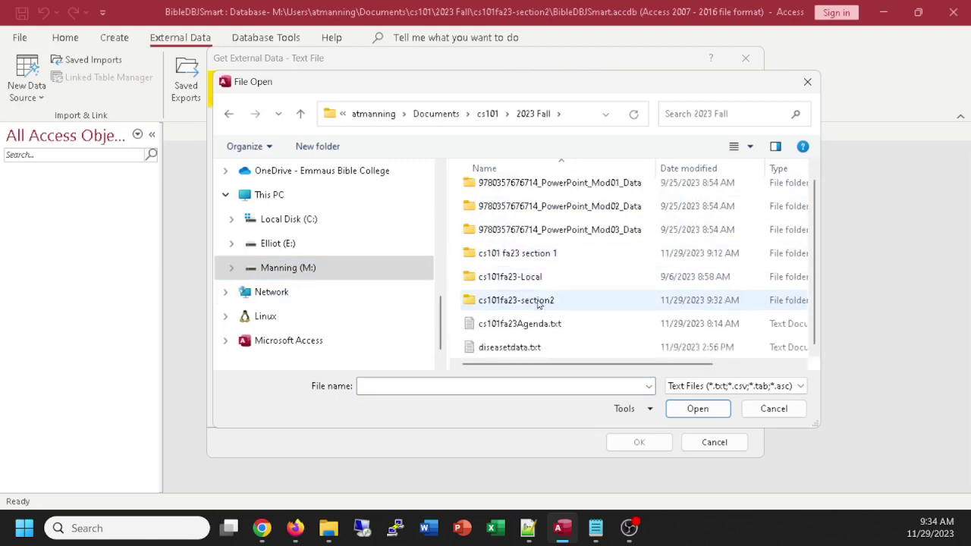
pyautogui.doubleClick(537, 304)
pyautogui.scroll(-1, 561, 307)
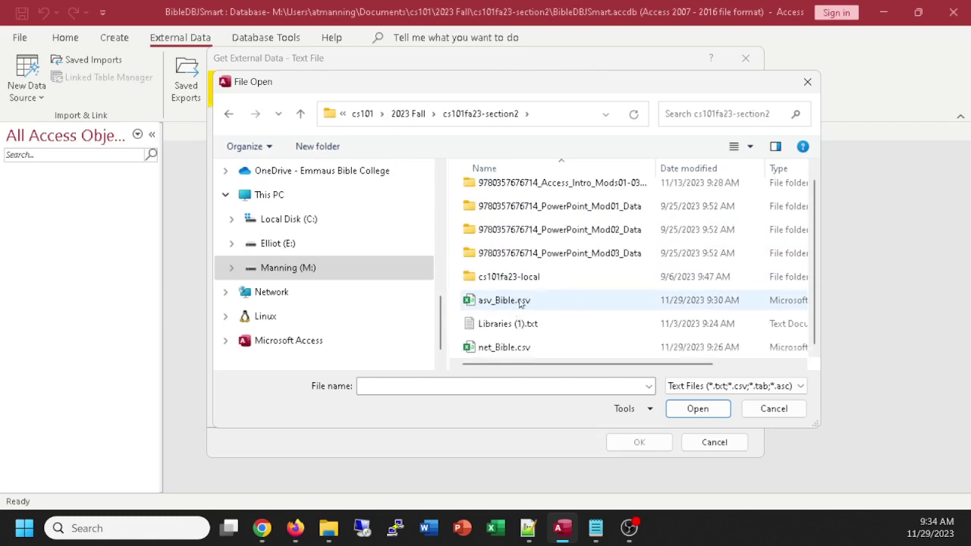
pyautogui.doubleClick(512, 302)
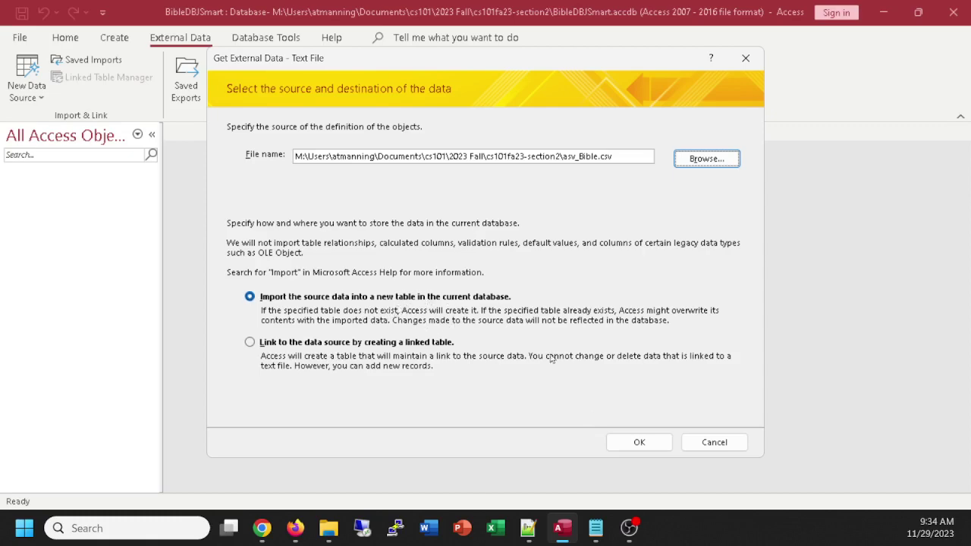
# Import the data into a new table as comma-delimited text, with the first row containing the field names
pyautogui.click(656, 439)
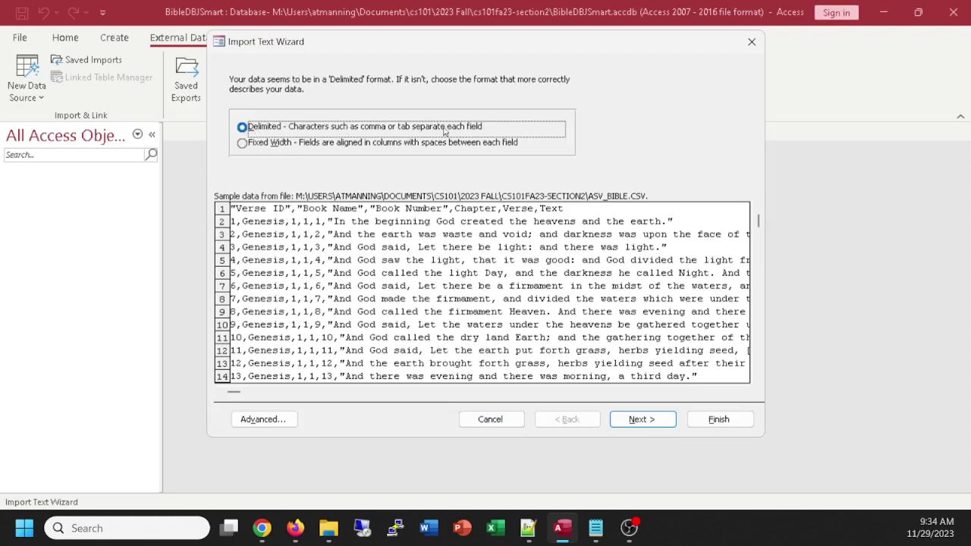
pyautogui.click(644, 423)
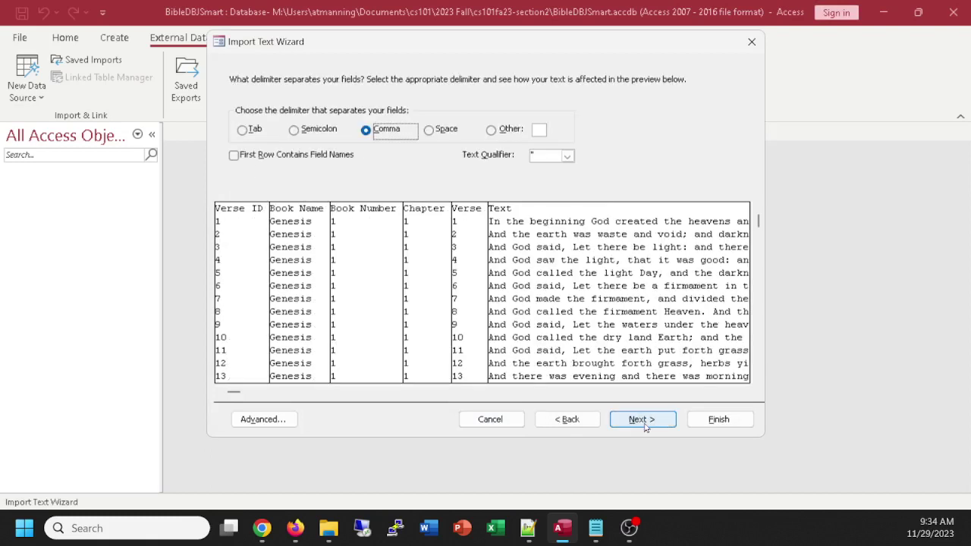
pyautogui.click(235, 156)
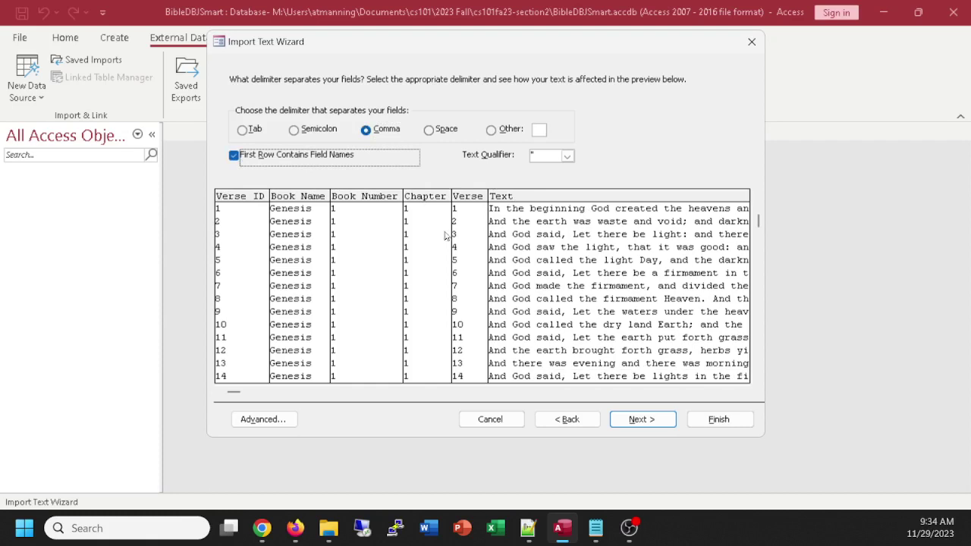
pyautogui.click(642, 418)
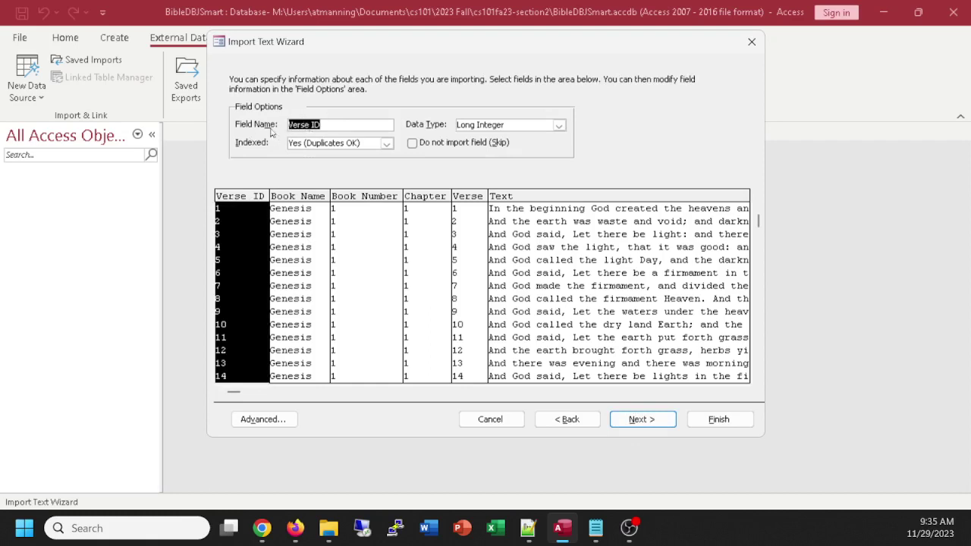
# Review the field options column by column, set the Text field's data type to Long Text, and continue to the primary key options
pyautogui.click(300, 194)
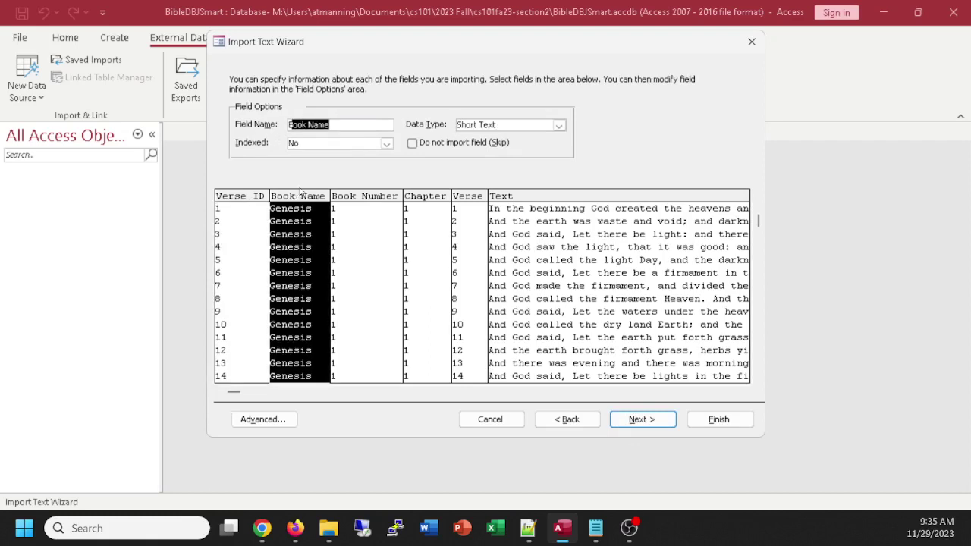
pyautogui.click(373, 196)
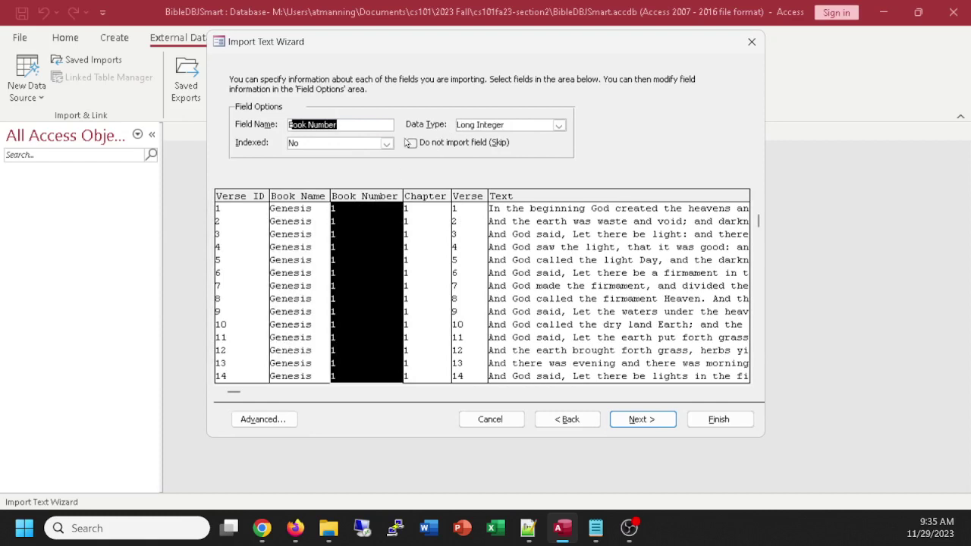
pyautogui.click(437, 197)
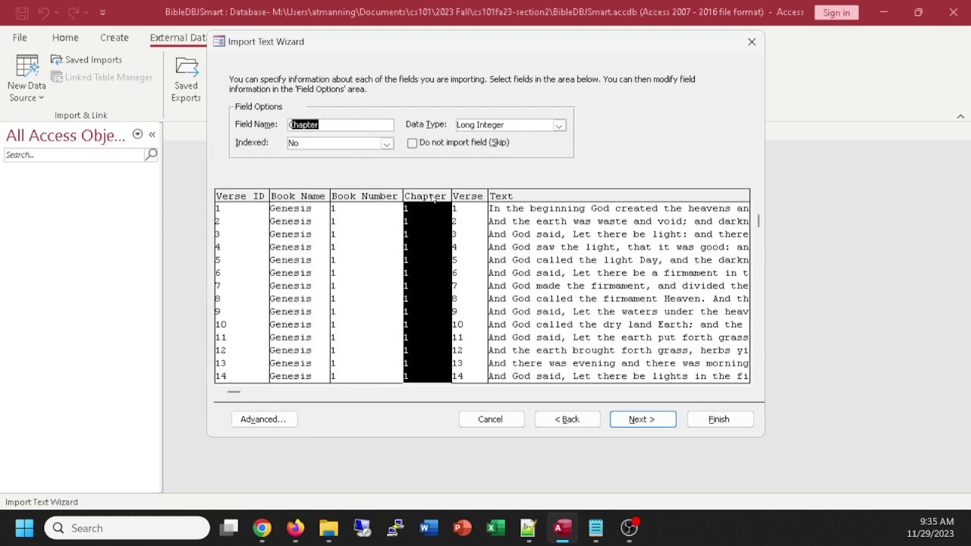
pyautogui.click(476, 197)
pyautogui.click(542, 199)
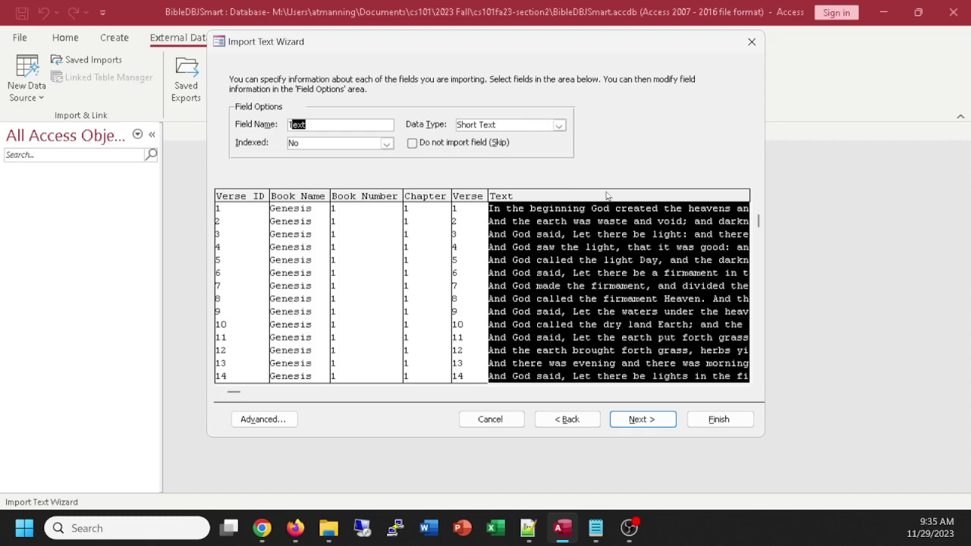
pyautogui.click(559, 126)
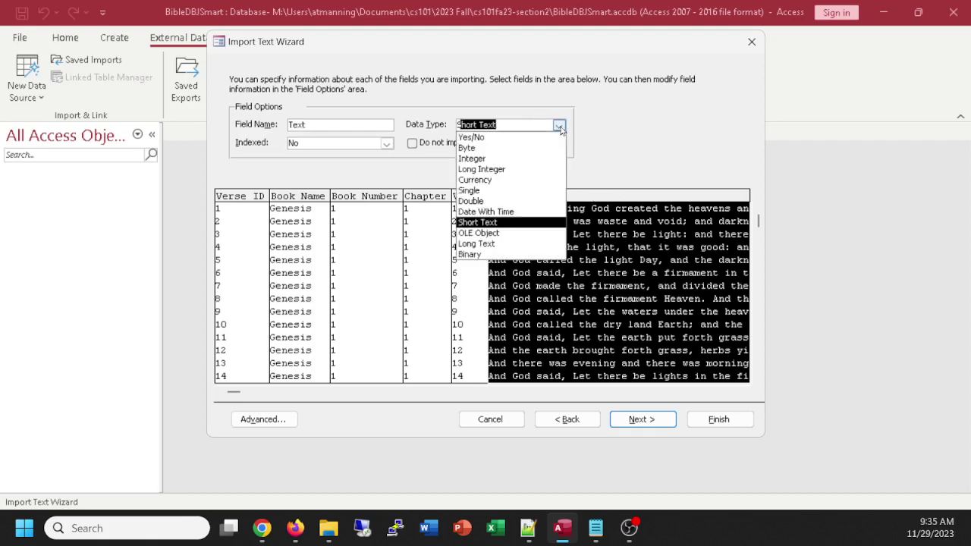
pyautogui.click(494, 247)
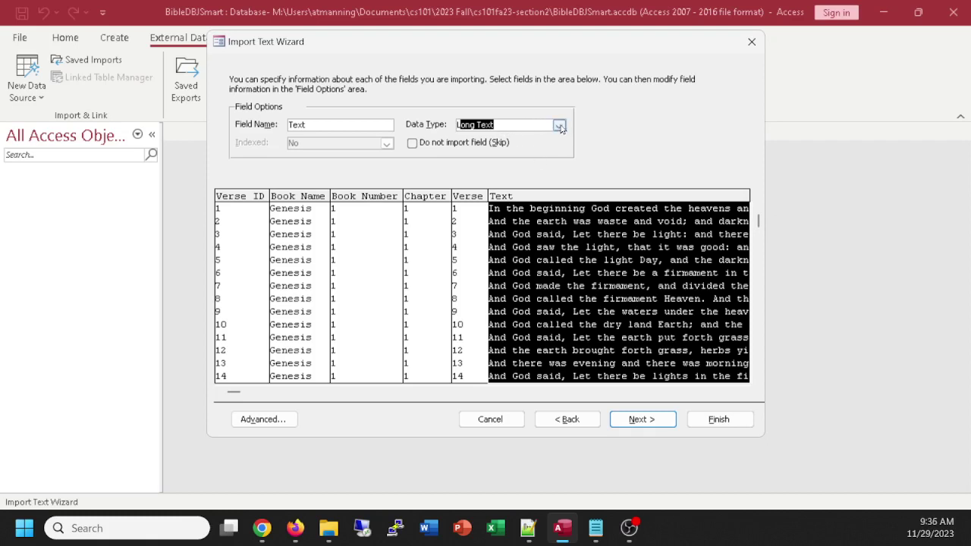
pyautogui.click(652, 421)
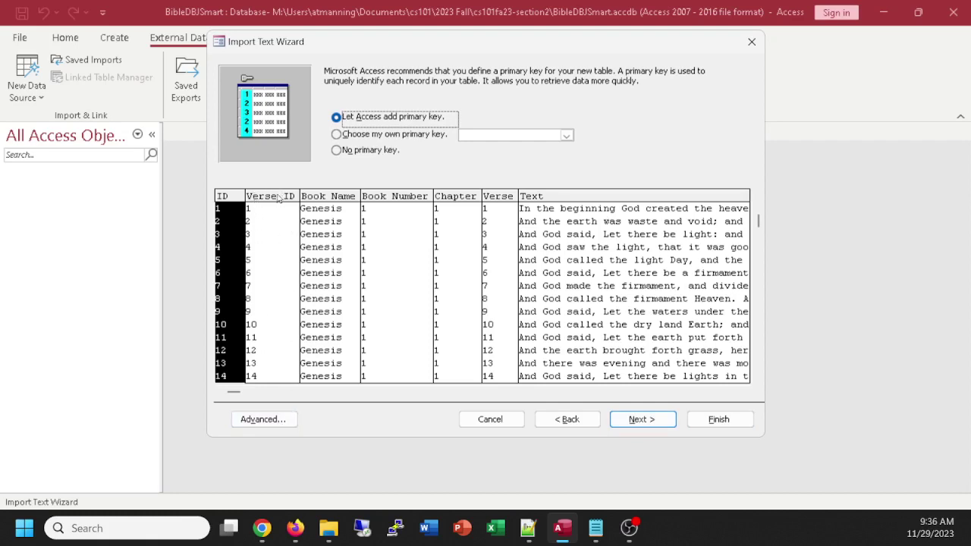
# Use Verse ID as the primary key and finish importing into the table Asv_Bible without saving the import steps
pyautogui.click(336, 135)
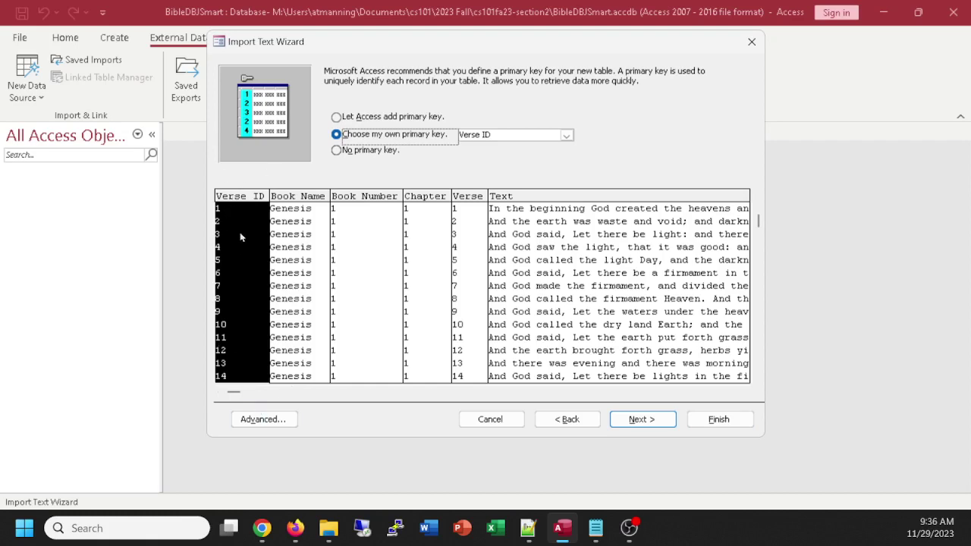
pyautogui.click(642, 419)
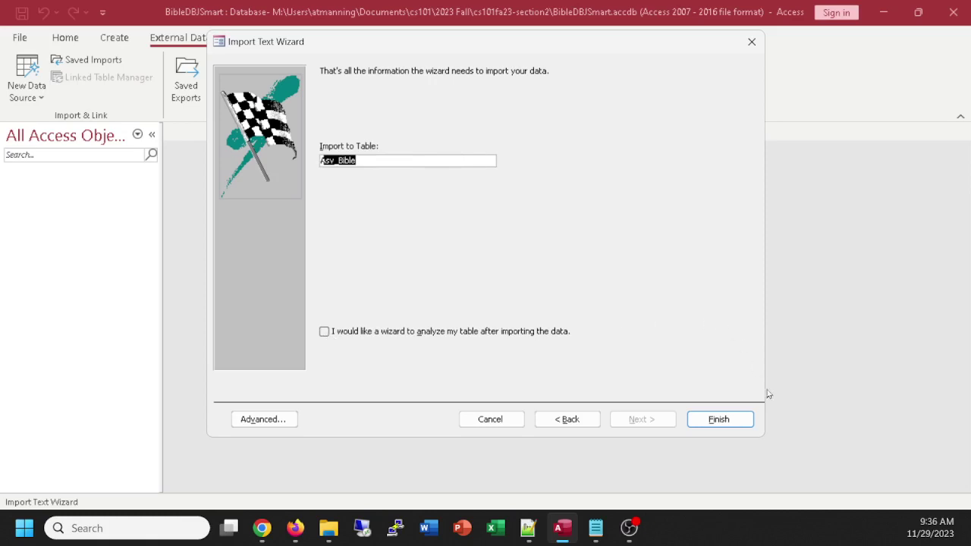
pyautogui.click(734, 419)
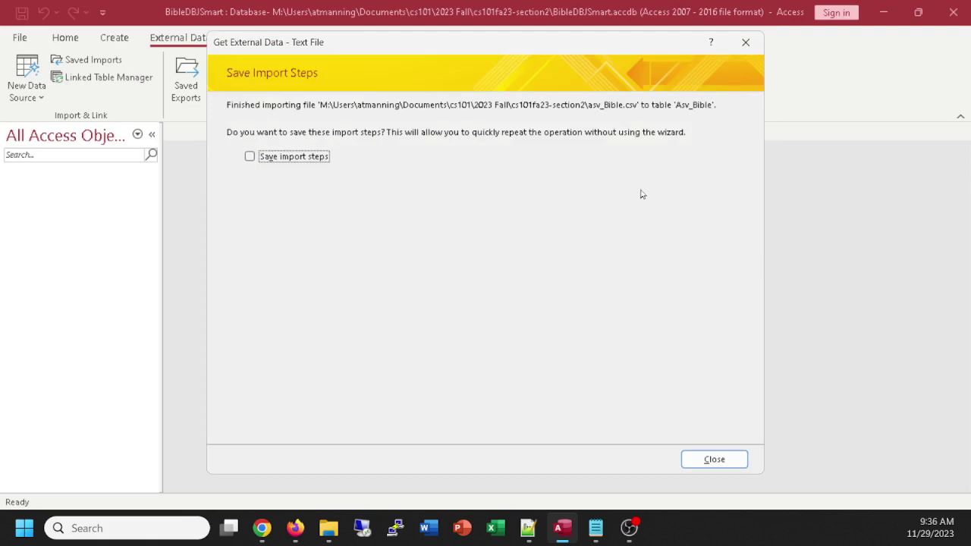
pyautogui.click(717, 458)
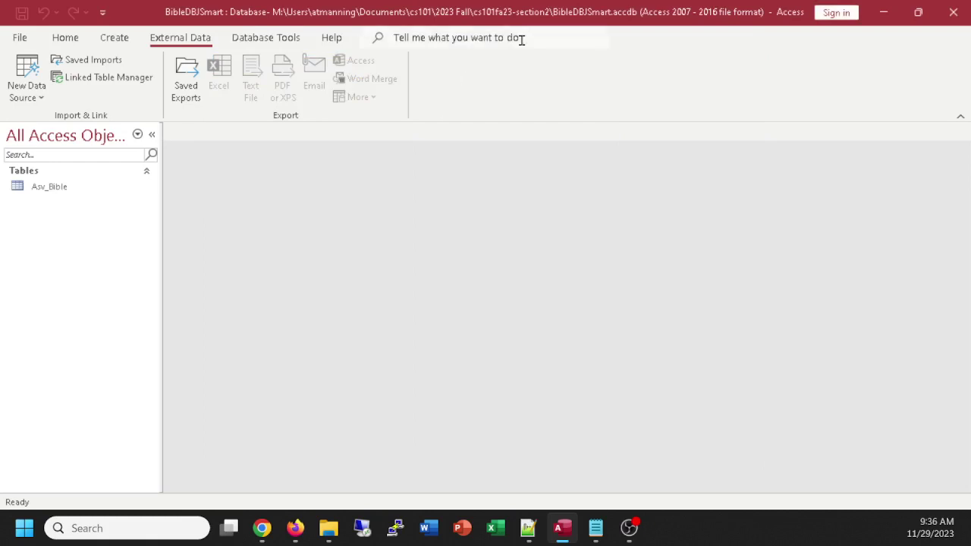
# Open the Asv_Bible table, widen its Text column and increase the row height to fit two lines of verse text
pyautogui.doubleClick(50, 188)
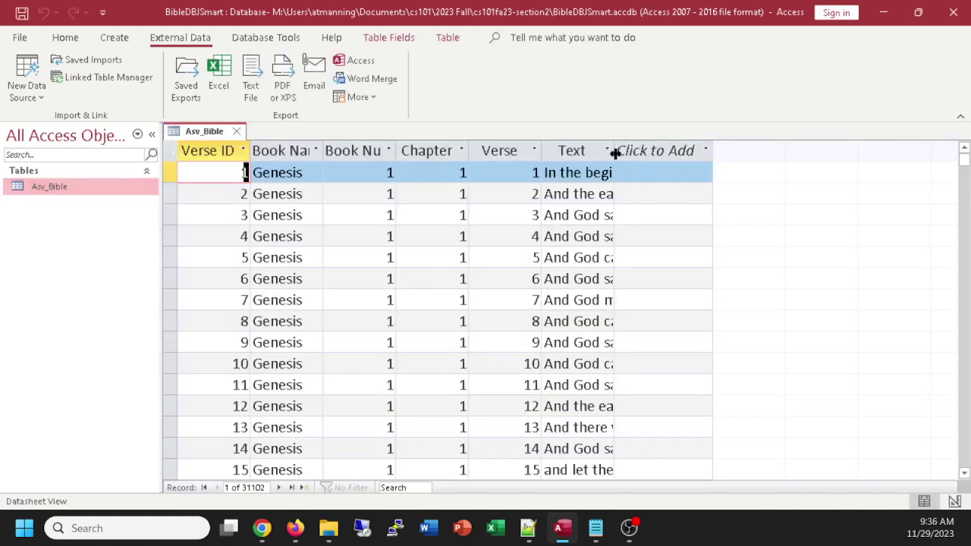
pyautogui.moveTo(848, 164); pyautogui.dragTo(873, 159)
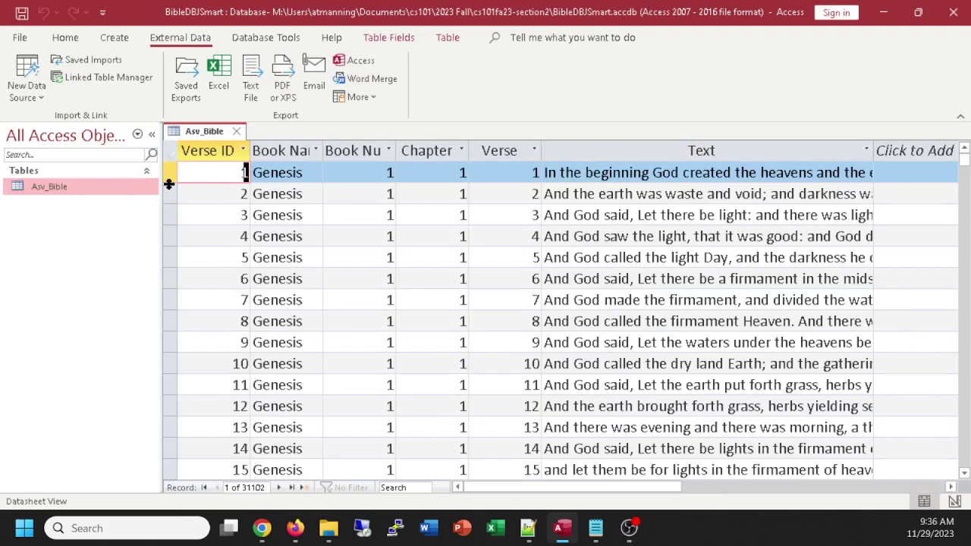
pyautogui.moveTo(169, 183); pyautogui.dragTo(172, 203)
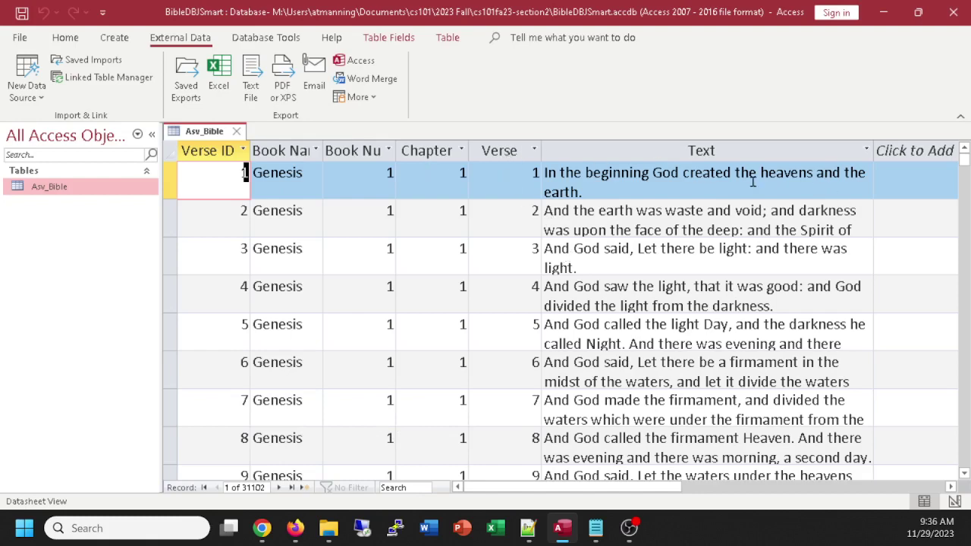
# Look over the verse records and the Book Name column, and close the Asv_Bible table, saving its layout changes
pyautogui.scroll(-4, 626, 279)
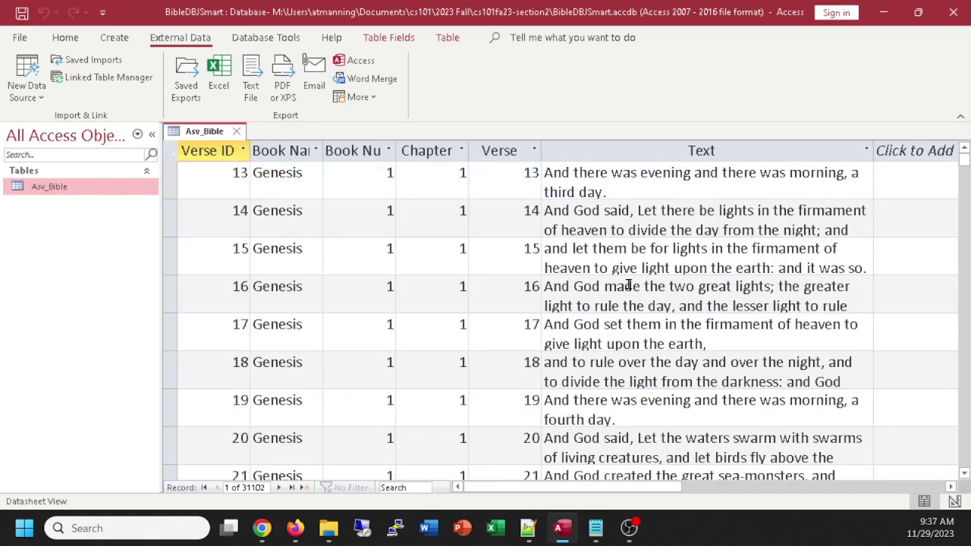
pyautogui.scroll(4, 628, 282)
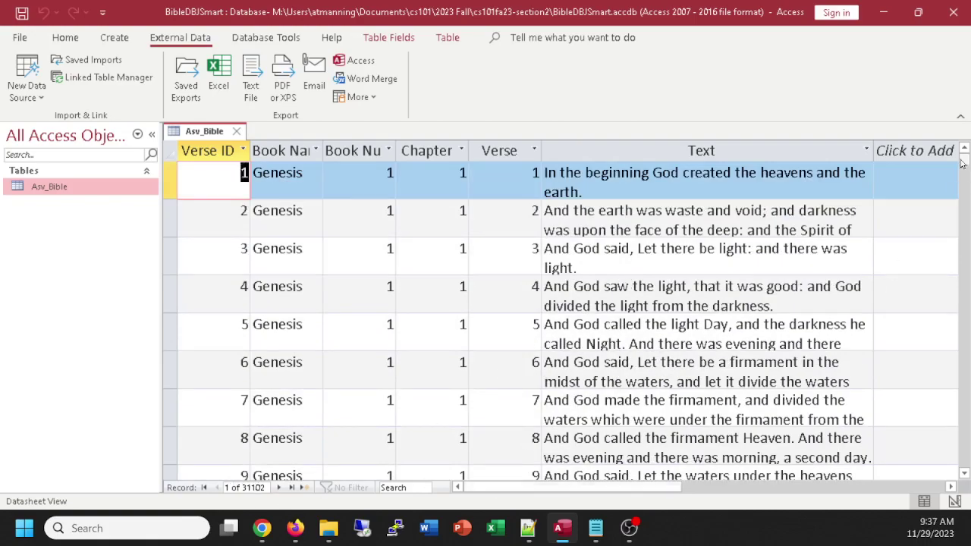
pyautogui.moveTo(963, 160)
pyautogui.mouseDown()
pyautogui.moveTo(964, 467)
pyautogui.moveTo(963, 157)
pyautogui.mouseUp()
pyautogui.click(281, 152)
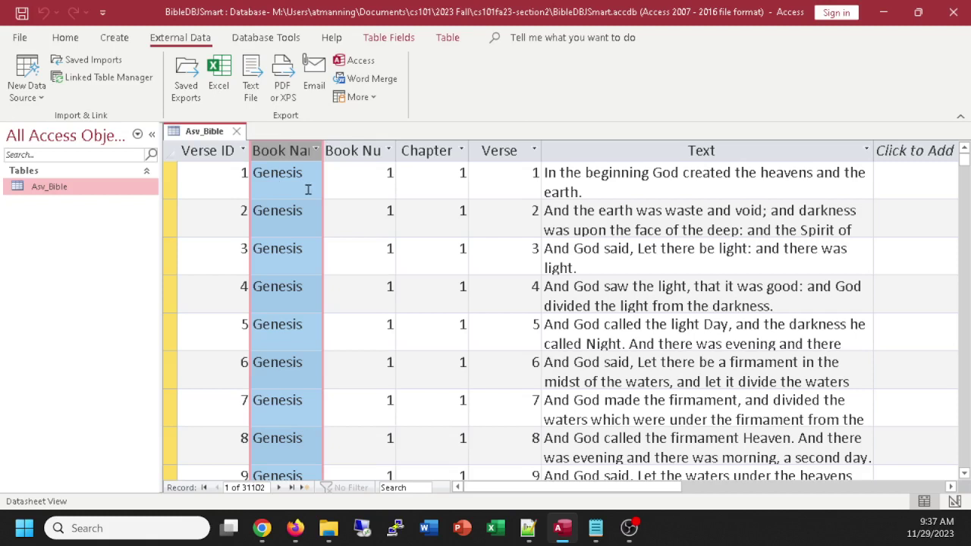
pyautogui.click(238, 132)
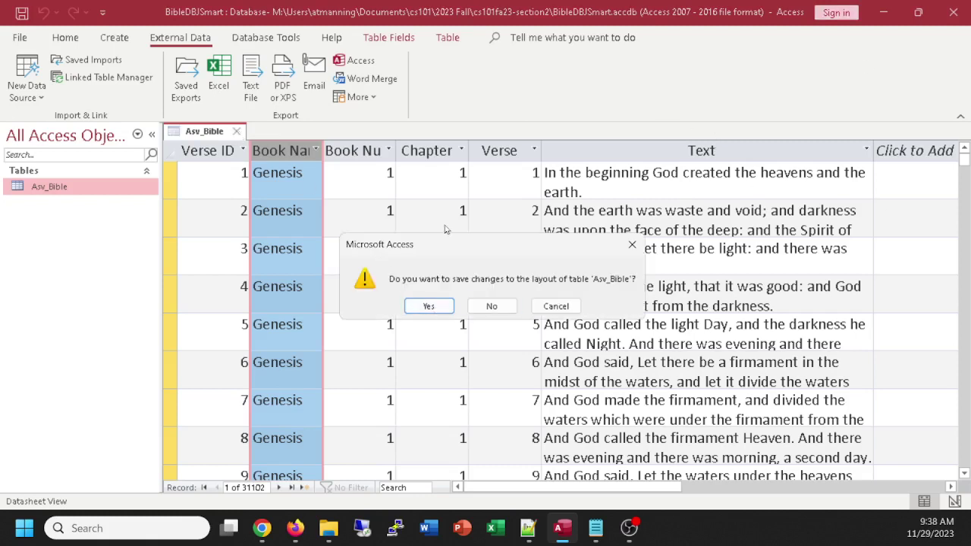
pyautogui.click(429, 306)
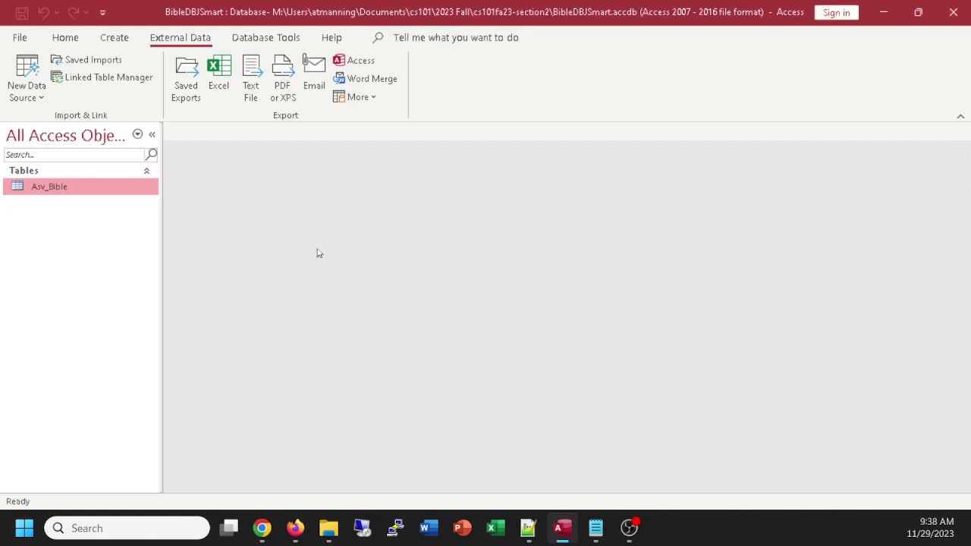
# Create a query in Design view on Asv_Bible with the fields Book Number and Book Name, and view its records
pyautogui.click(116, 40)
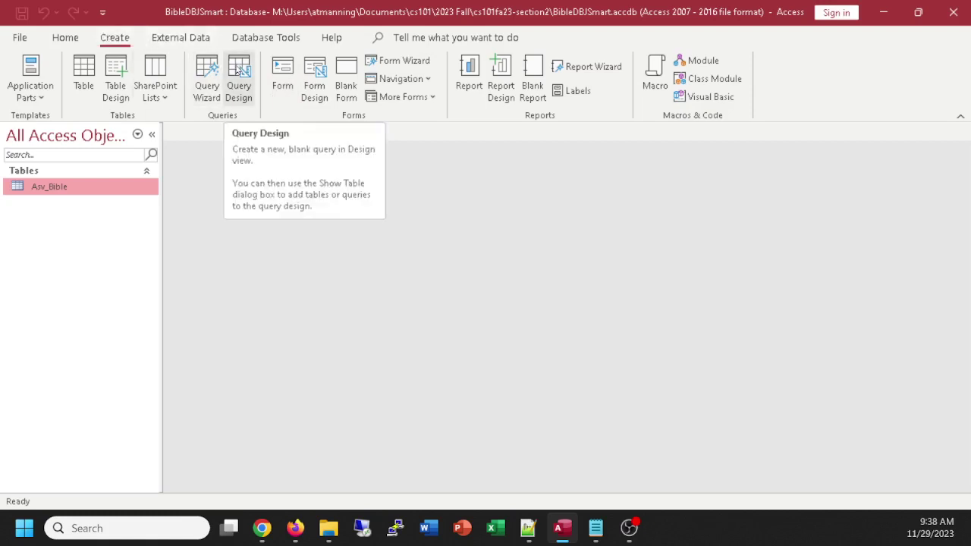
pyautogui.click(239, 69)
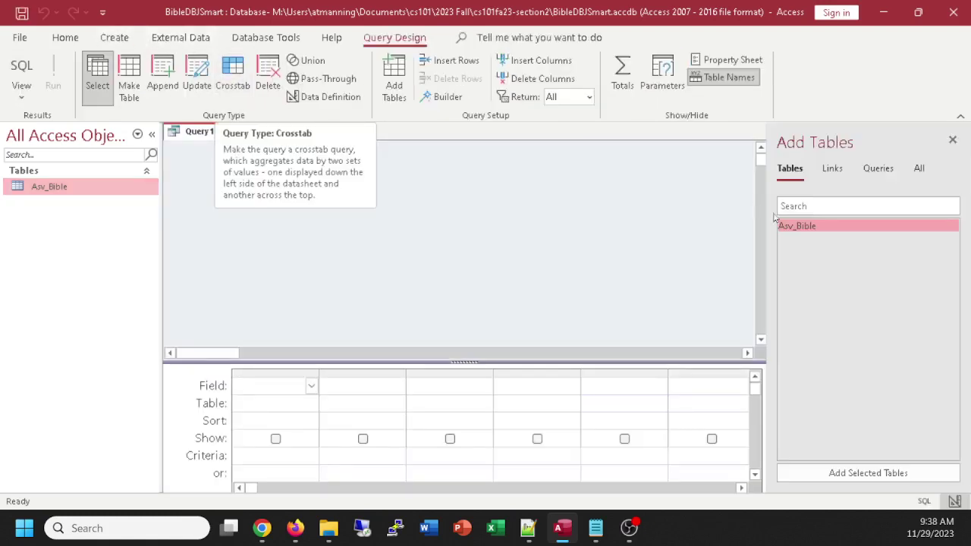
pyautogui.doubleClick(796, 226)
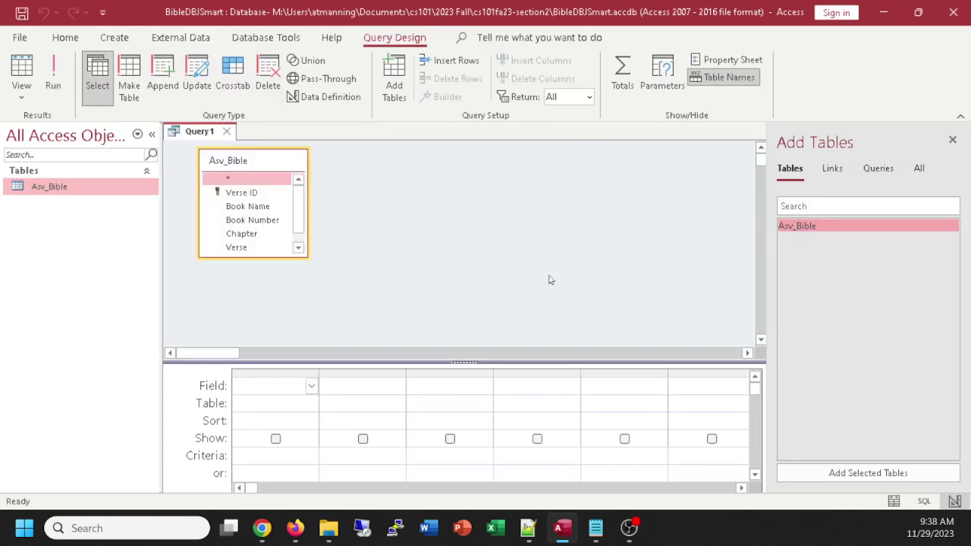
pyautogui.doubleClick(258, 221)
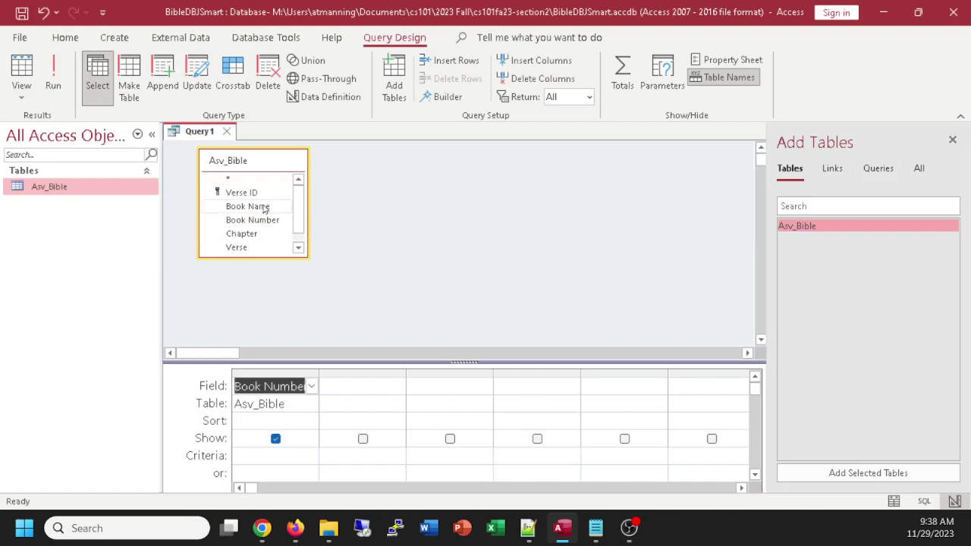
pyautogui.doubleClick(258, 207)
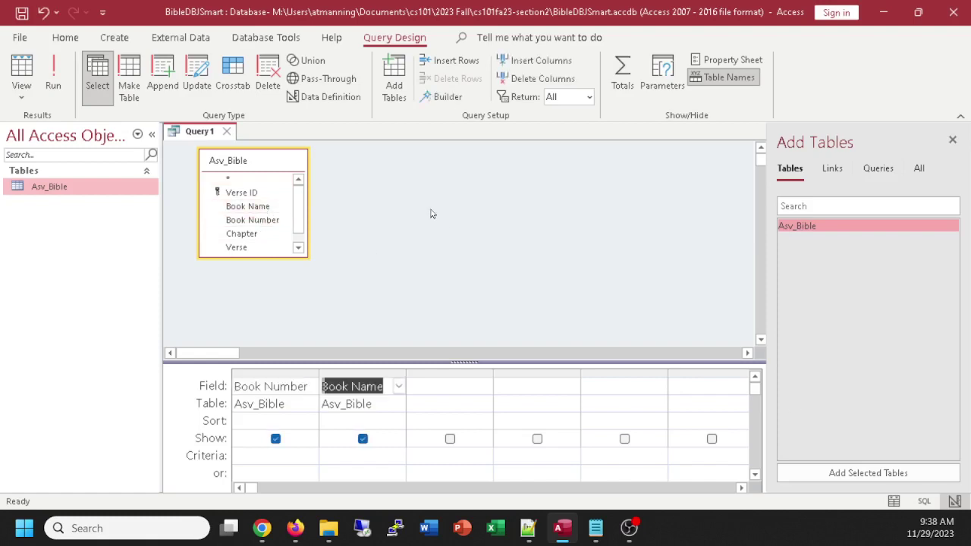
pyautogui.click(22, 66)
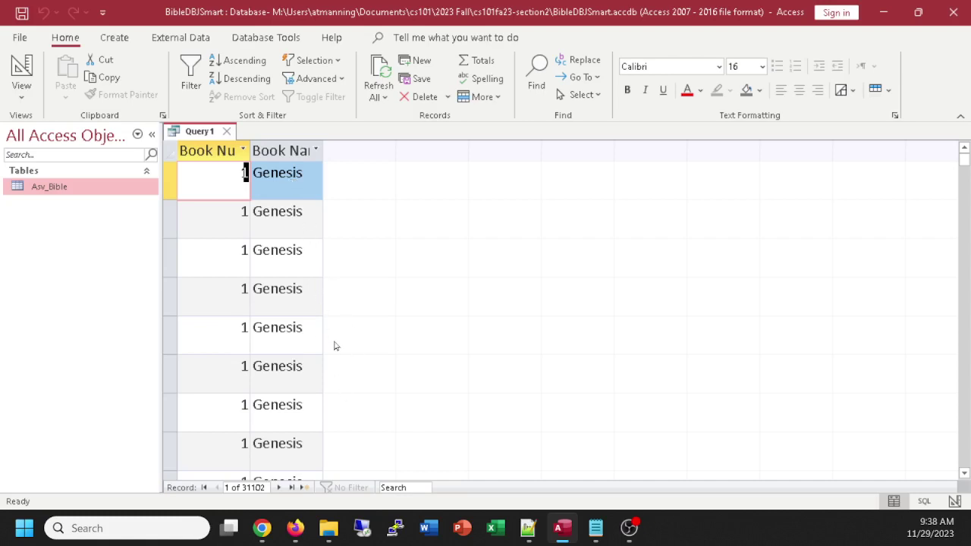
# Set the query's Unique Values property to Yes and view the resulting records
pyautogui.click(22, 68)
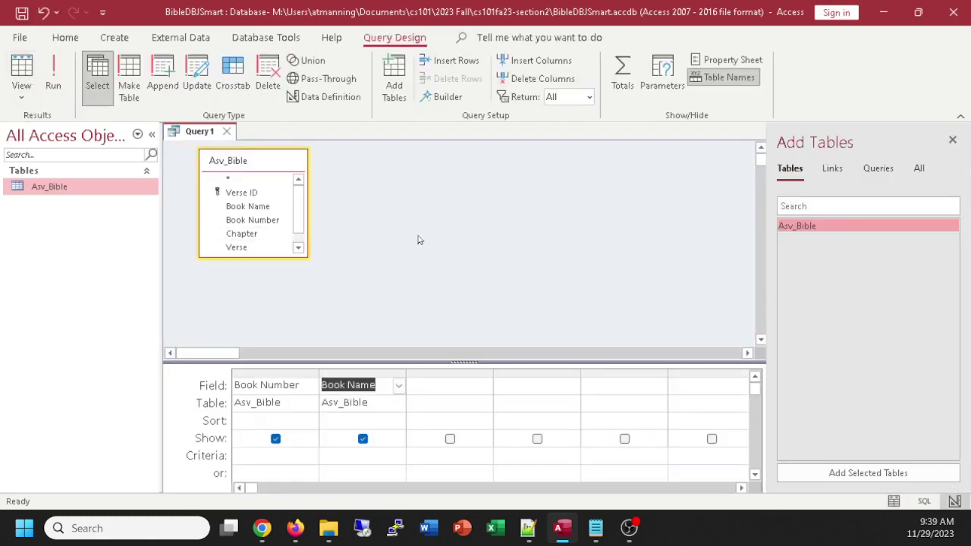
pyautogui.click(397, 202)
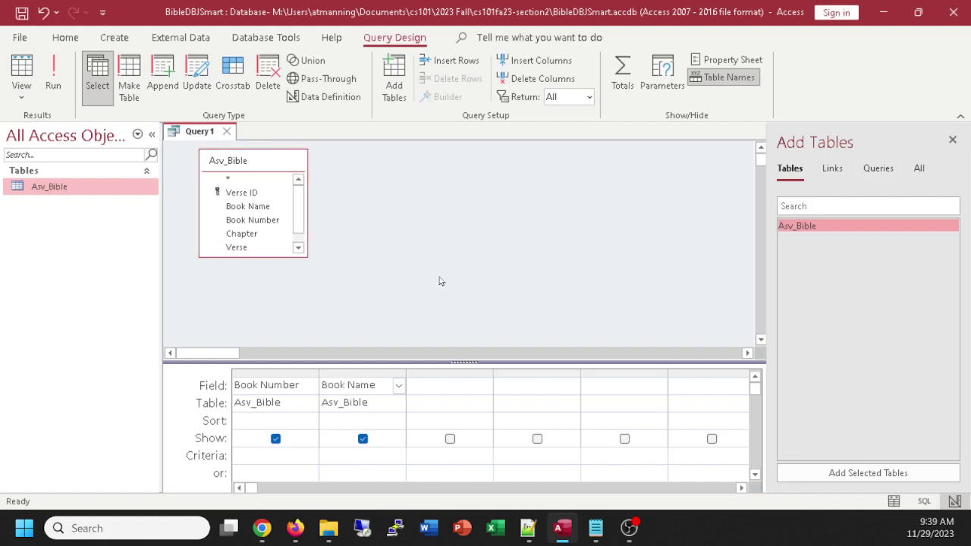
pyautogui.click(713, 67)
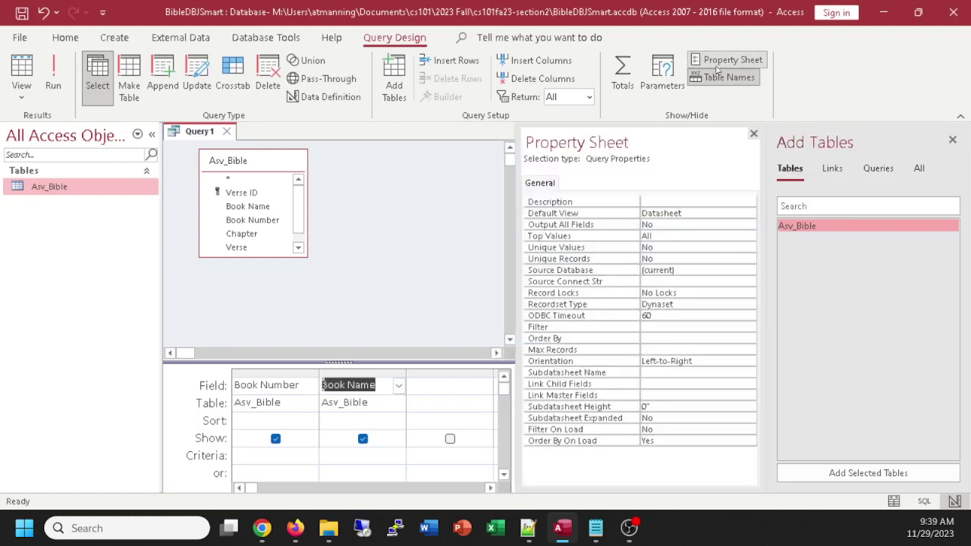
pyautogui.doubleClick(666, 247)
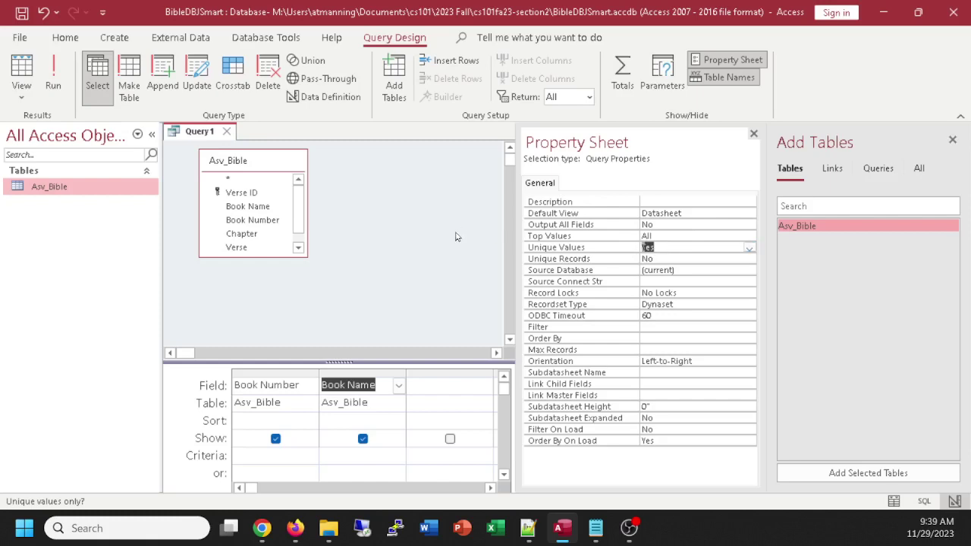
pyautogui.click(21, 72)
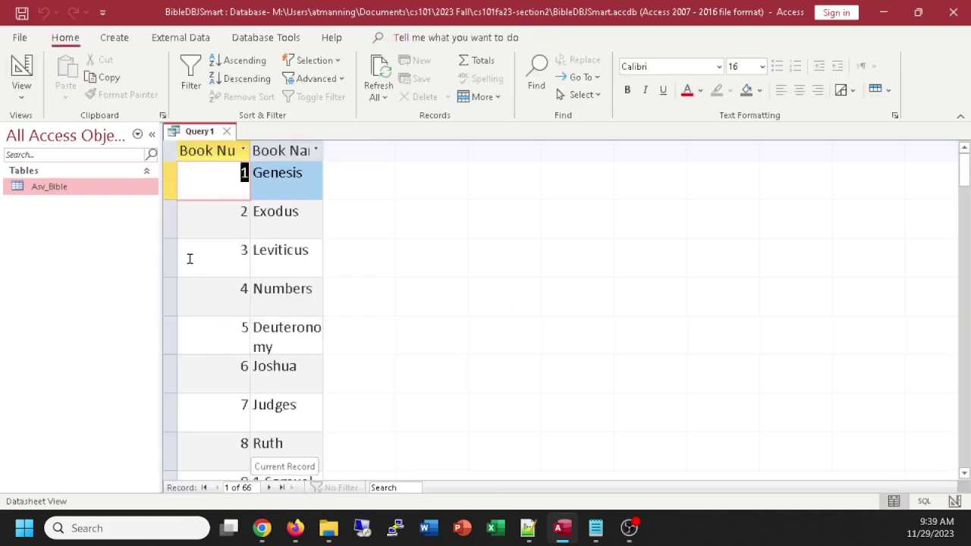
# Reduce the query datasheet's row height to one line, widen the Book Name column, and return to the query design
pyautogui.moveTo(169, 200); pyautogui.dragTo(170, 183)
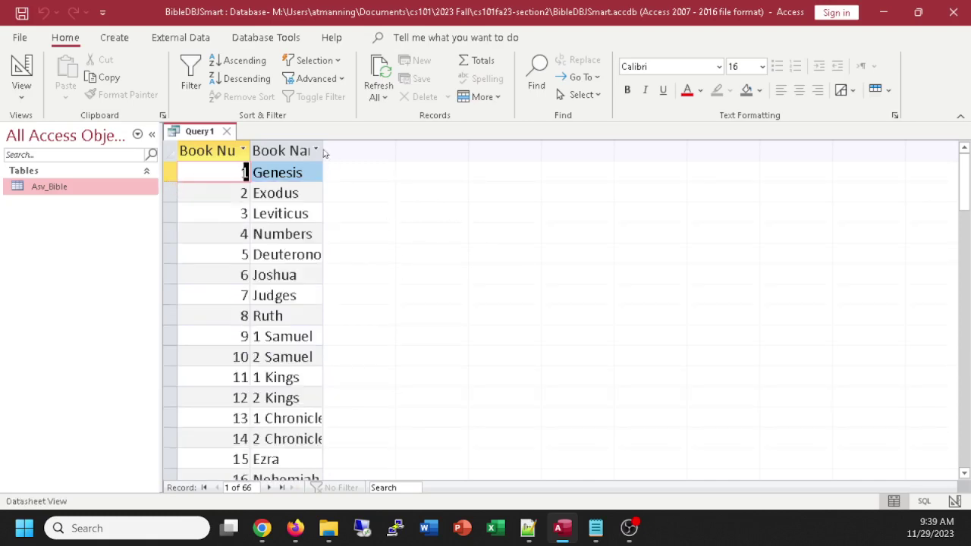
pyautogui.moveTo(324, 150); pyautogui.dragTo(369, 154)
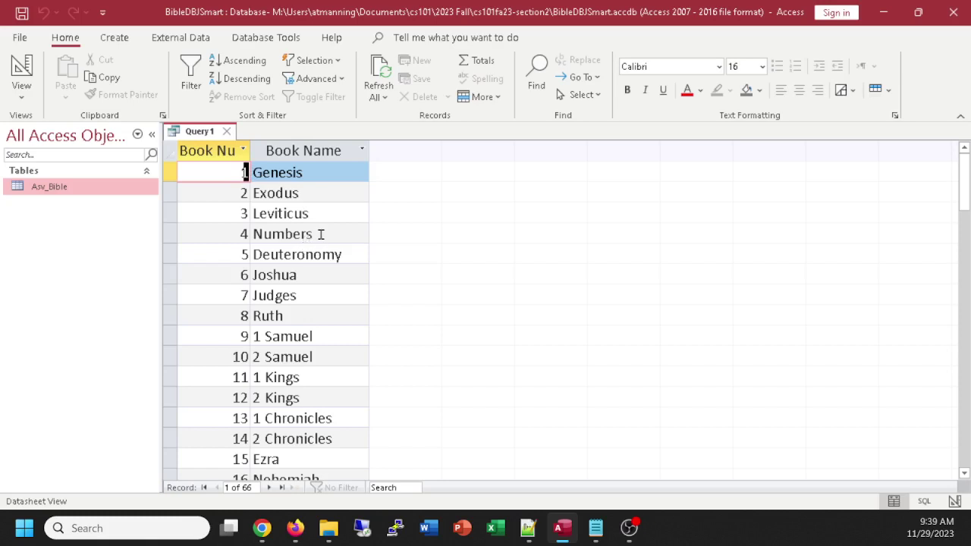
pyautogui.click(21, 68)
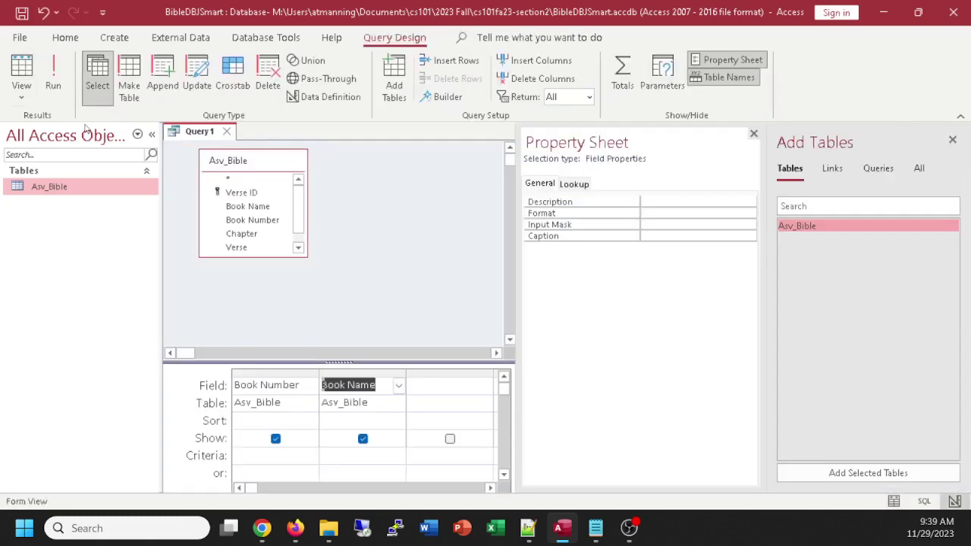
# Close the Property Sheet and Add Tables panes, recheck the query's Unique Values property, and view the records again
pyautogui.click(753, 133)
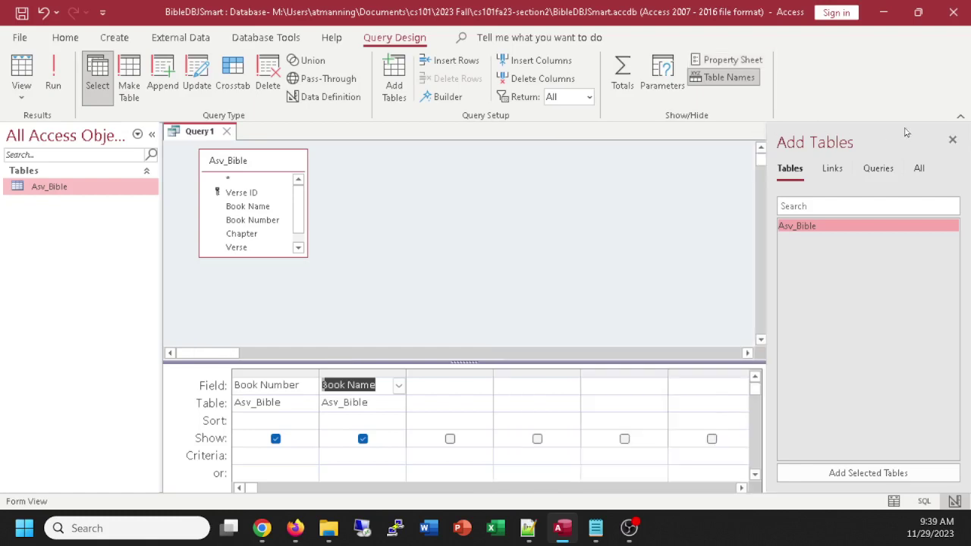
pyautogui.click(953, 139)
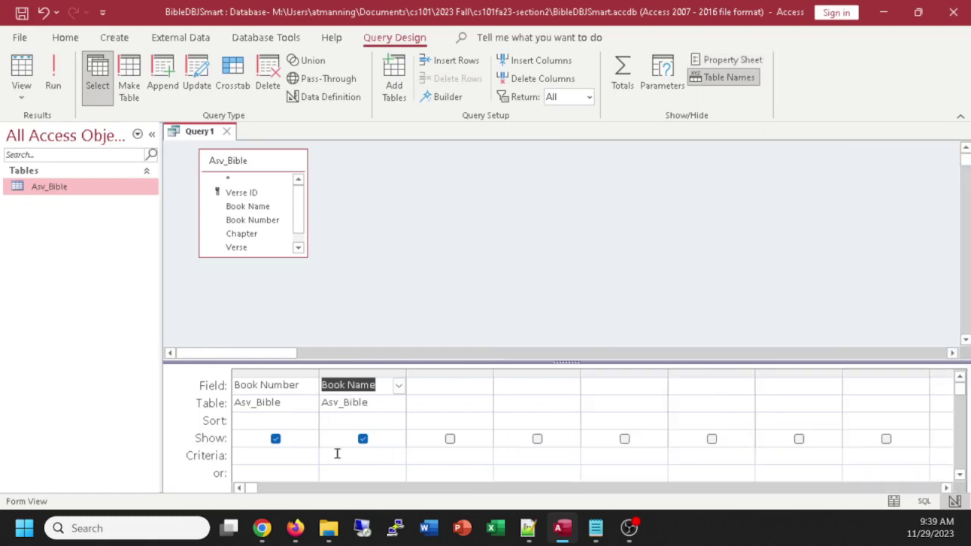
pyautogui.click(724, 60)
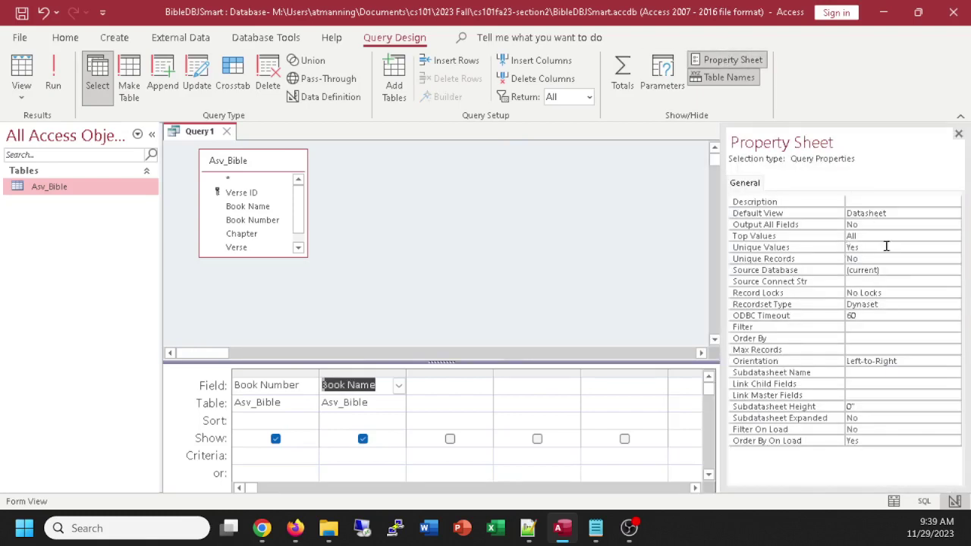
pyautogui.click(958, 133)
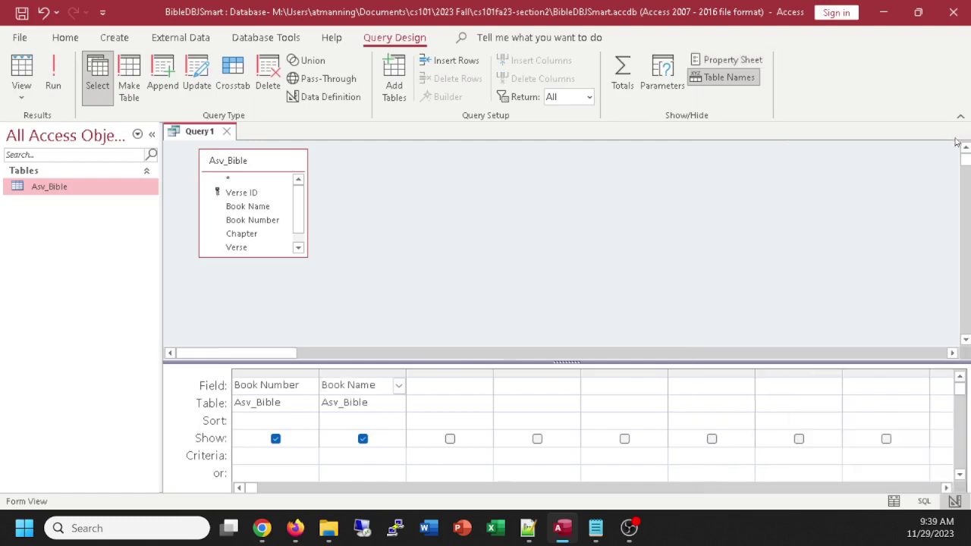
pyautogui.click(22, 70)
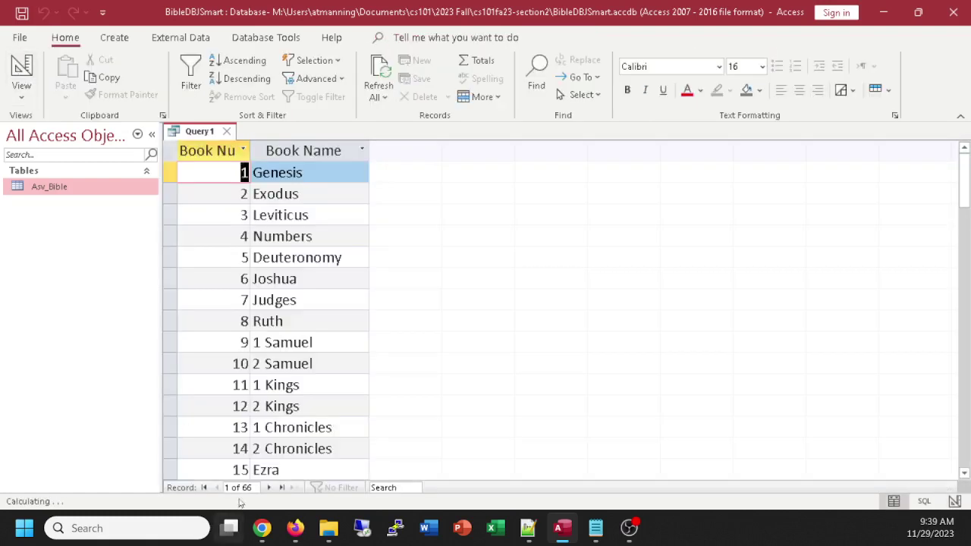
# Turn the query into a Make Table query that creates the table BookNameAndNumber in the current database
pyautogui.click(15, 69)
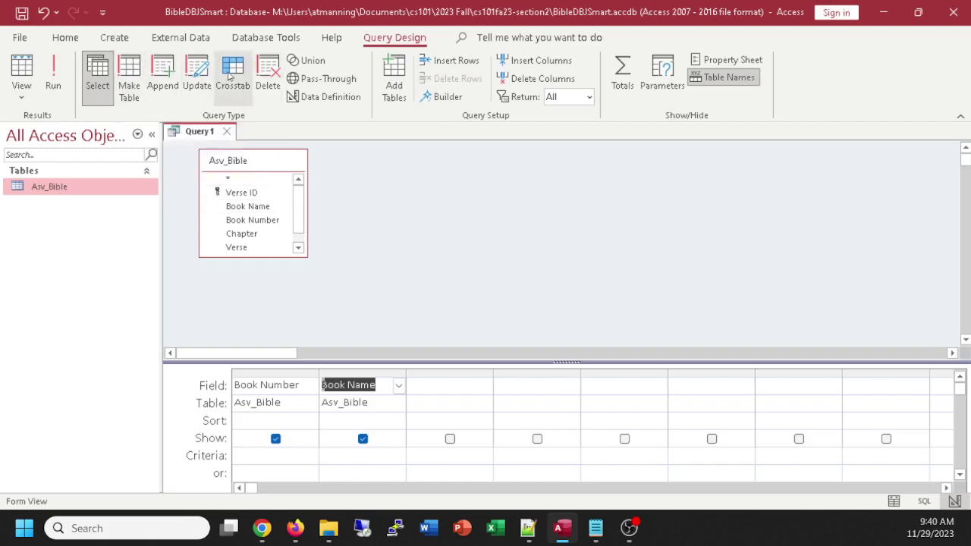
pyautogui.click(129, 70)
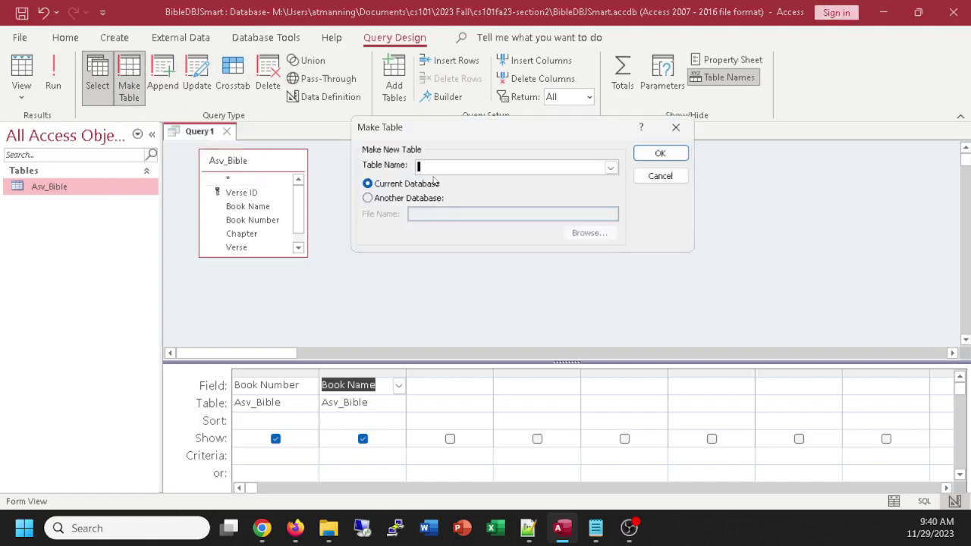
pyautogui.write('BookNameAndNumber')
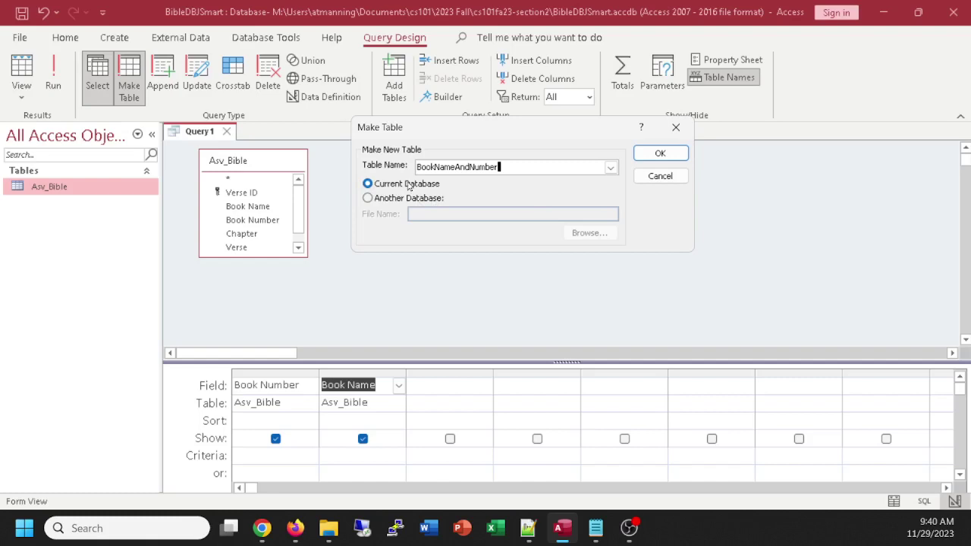
pyautogui.click(643, 157)
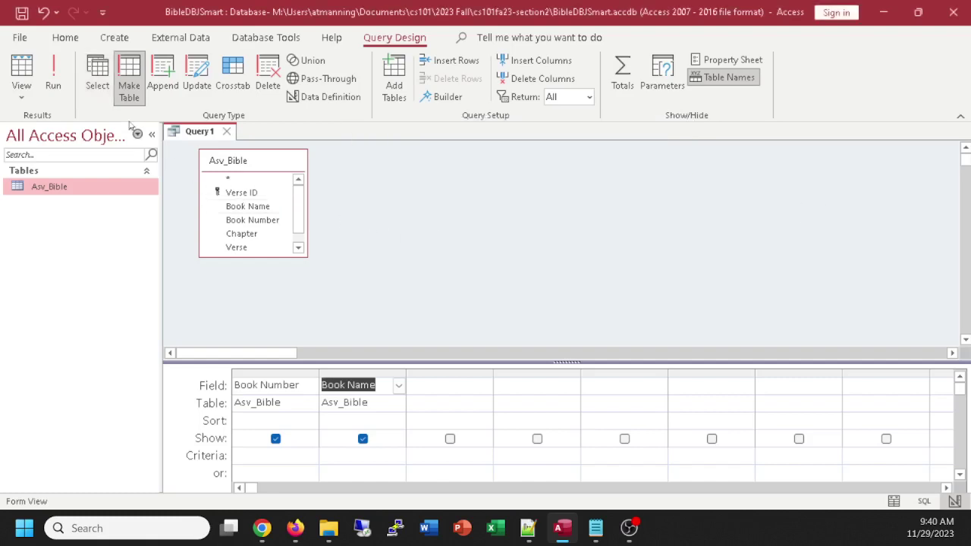
# Run the Make Table query, accept pasting its rows into the new table, and open the BookNameAndNumber table
pyautogui.click(59, 64)
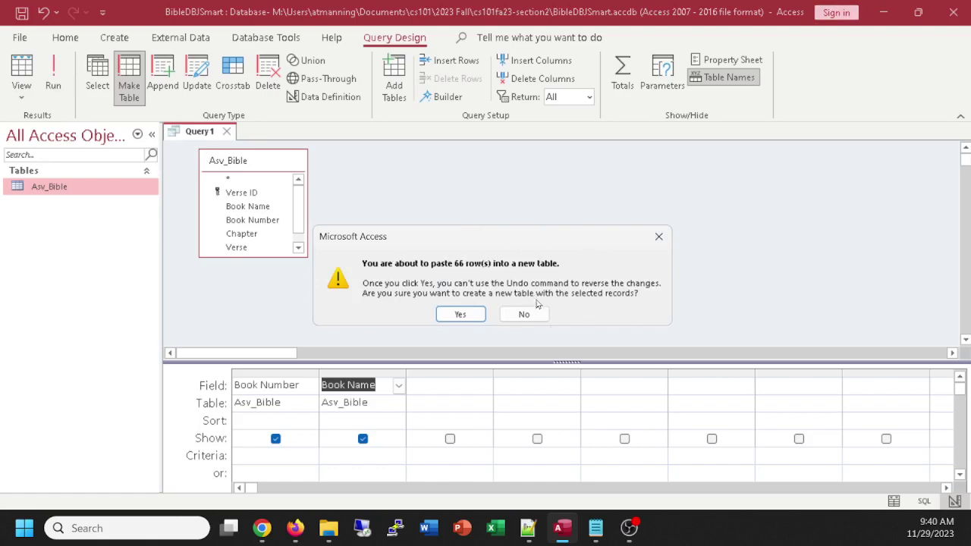
pyautogui.click(455, 314)
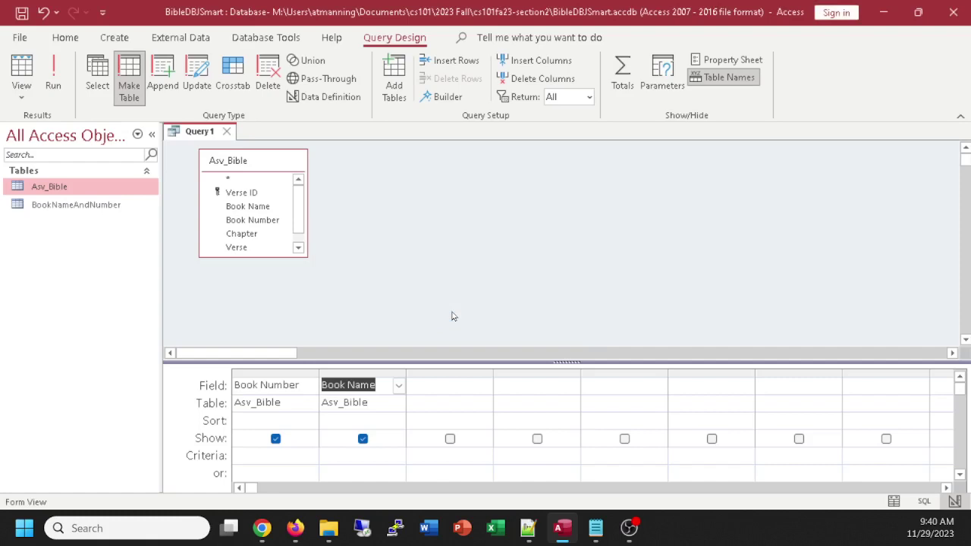
pyautogui.doubleClick(97, 206)
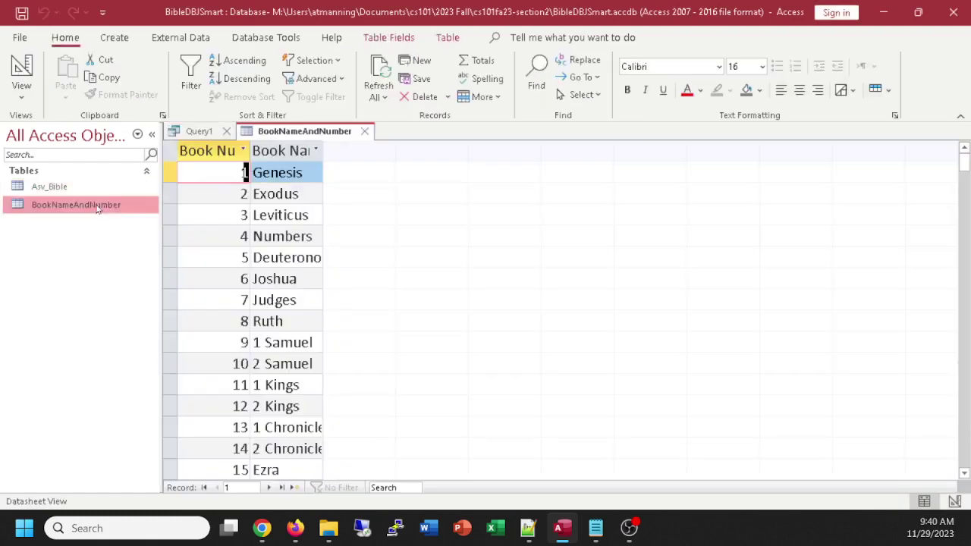
# Widen the Book Name column to fit the full names, review the records, and close BookNameAndNumber with its layout saved
pyautogui.moveTo(324, 148); pyautogui.dragTo(346, 149)
pyautogui.scroll(-8, 305, 296)
pyautogui.scroll(-13, 302, 301)
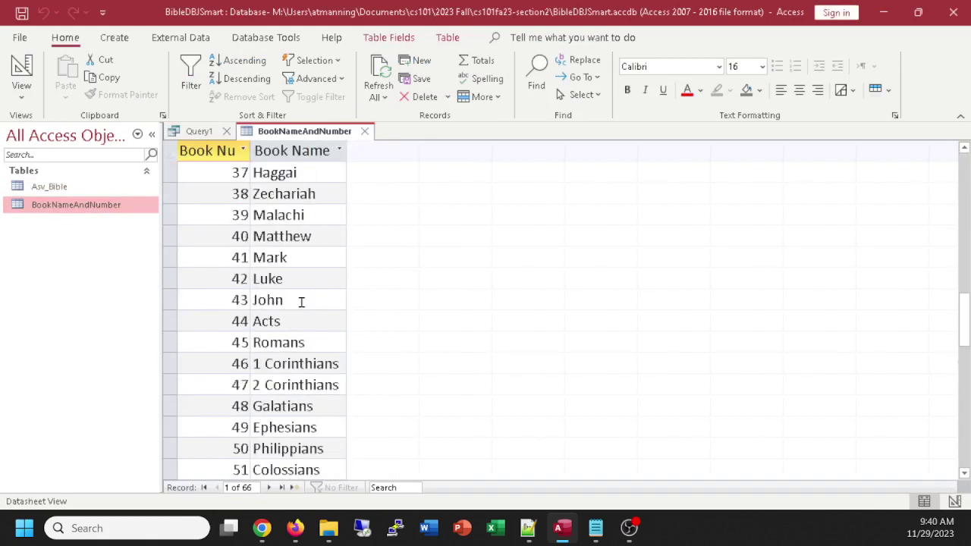
pyautogui.scroll(3, 300, 304)
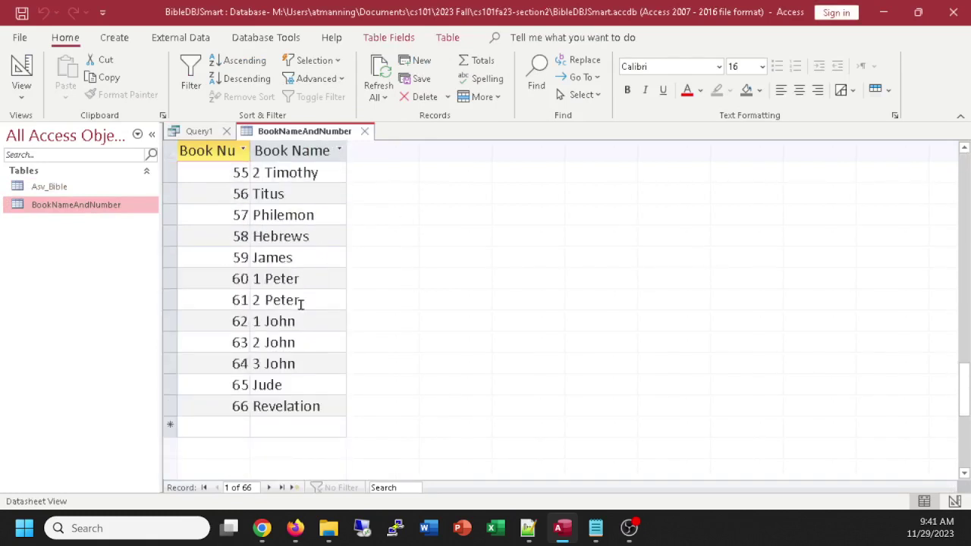
pyautogui.scroll(18, 301, 303)
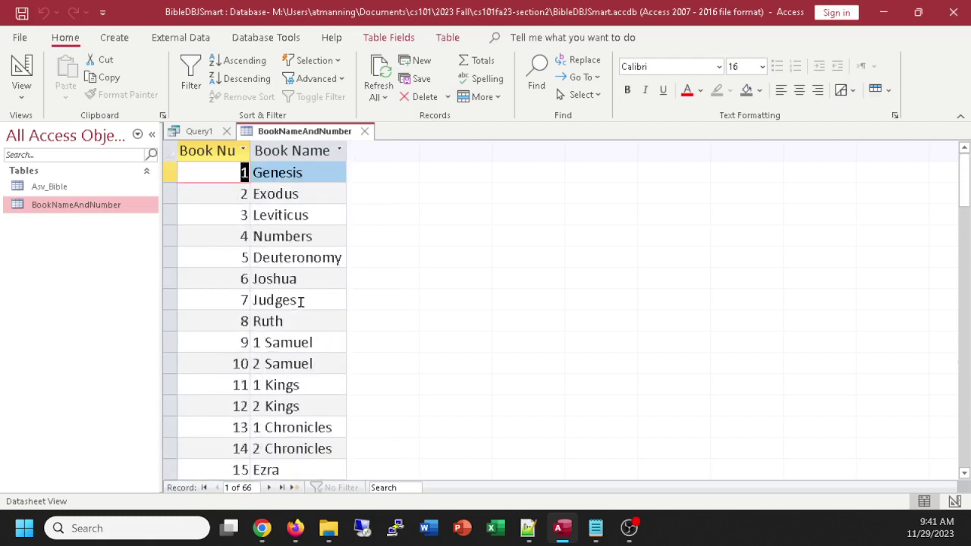
pyautogui.click(365, 132)
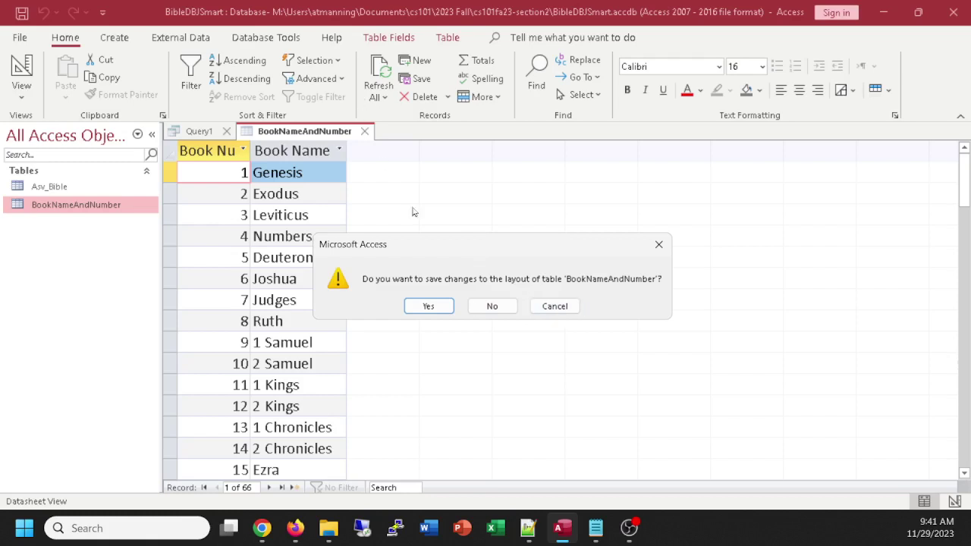
pyautogui.click(450, 309)
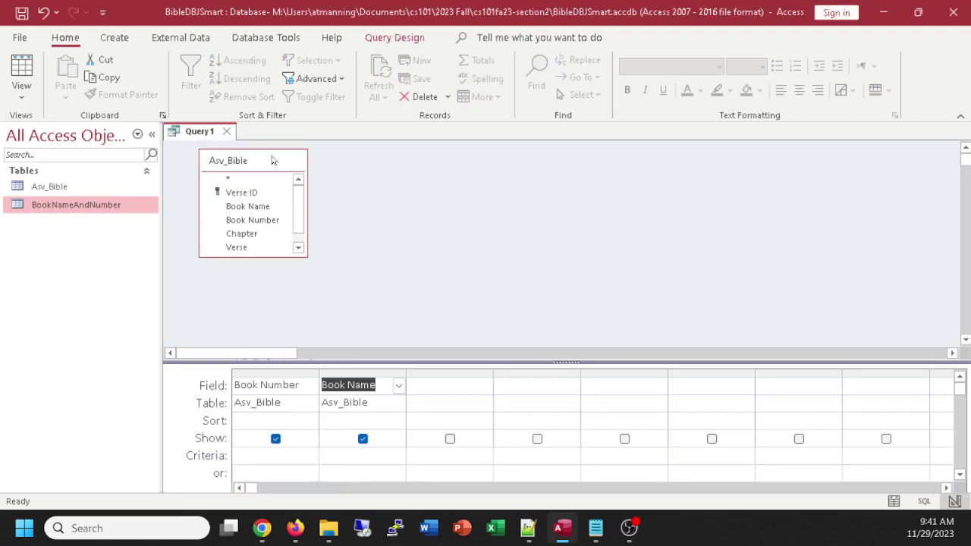
# Close the Make Table query and save it as createBookNameTable
pyautogui.click(226, 131)
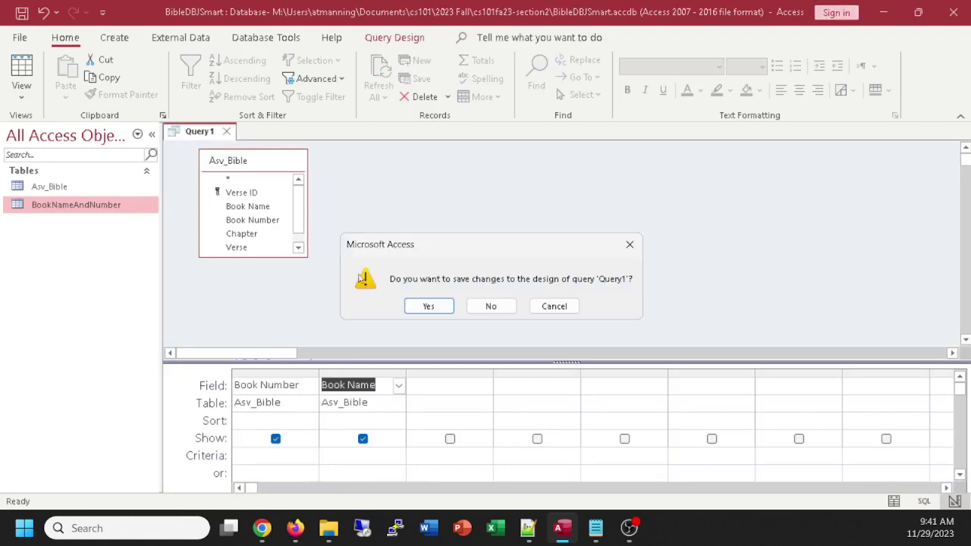
pyautogui.click(440, 307)
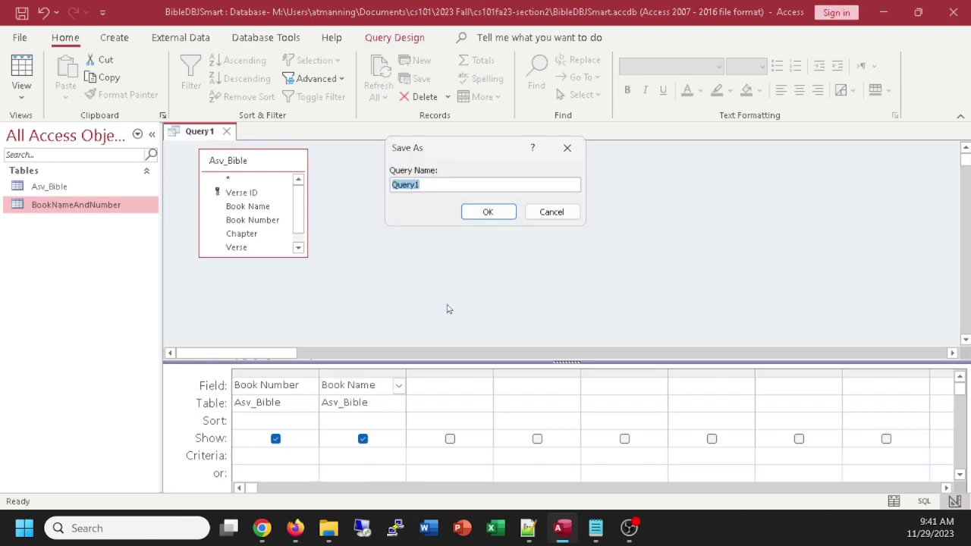
pyautogui.write('createBookNameTable')
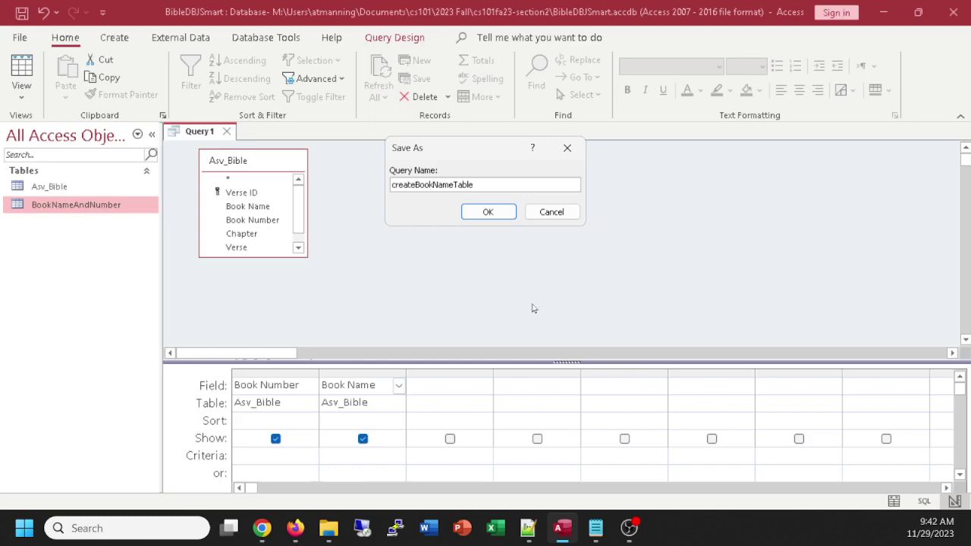
pyautogui.click(495, 214)
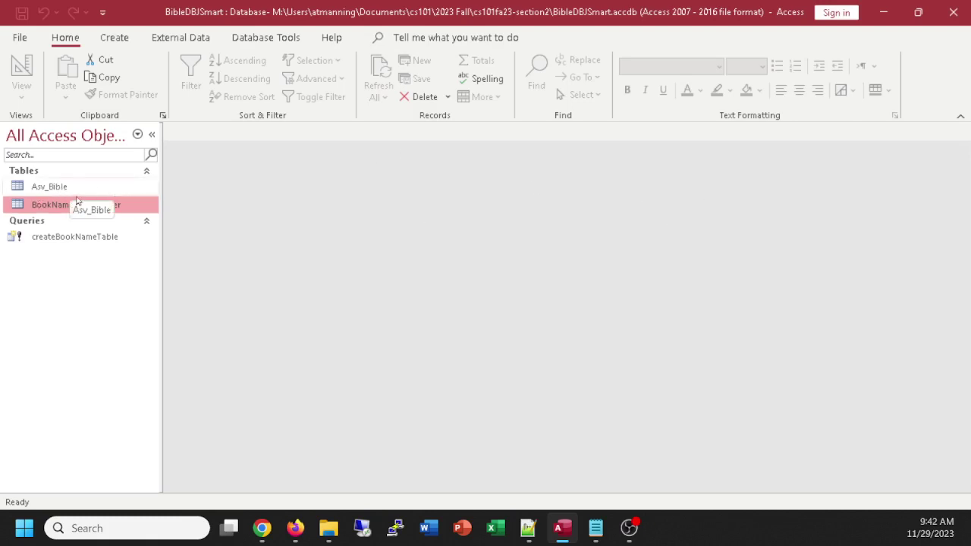
# Permanently delete the Book Name field from the Asv_Bible table and close the table
pyautogui.doubleClick(64, 187)
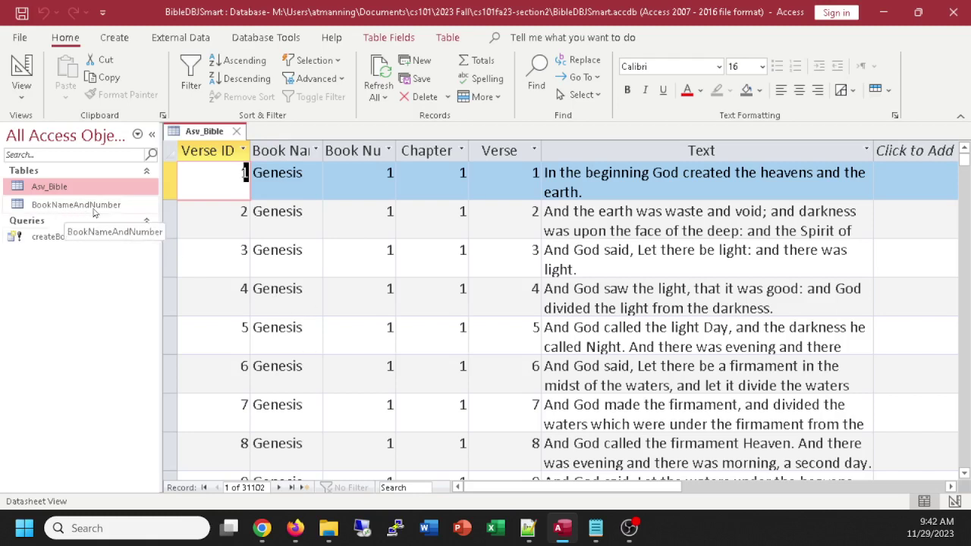
pyautogui.click(290, 149)
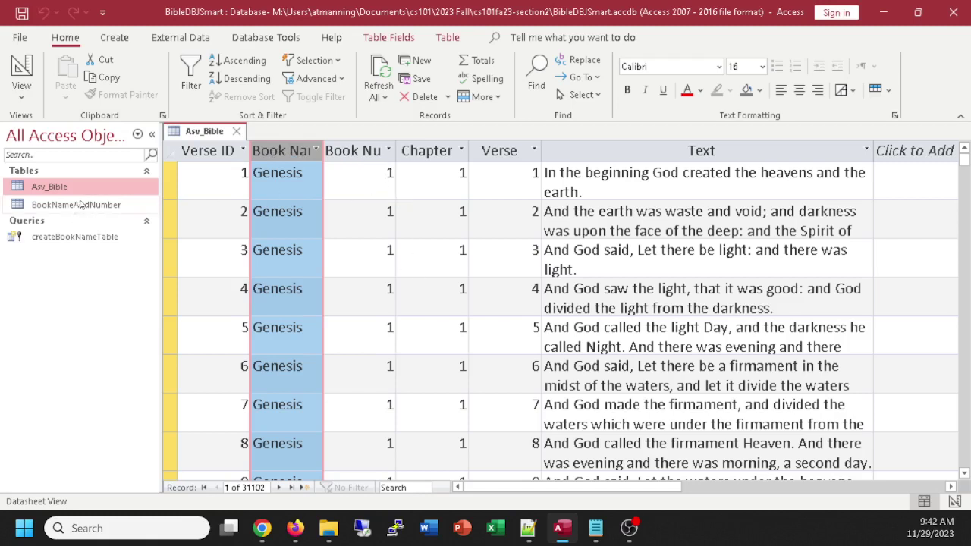
pyautogui.rightClick(275, 153)
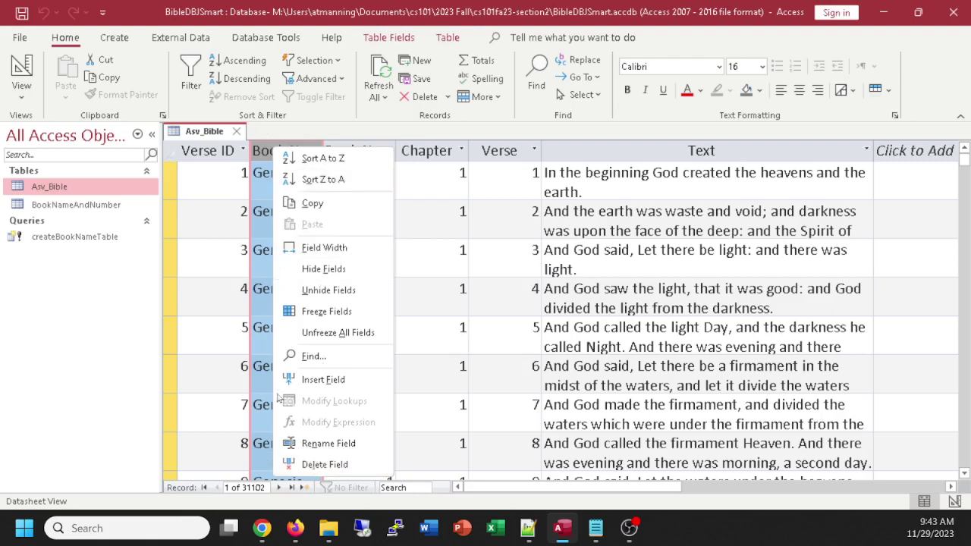
pyautogui.click(339, 464)
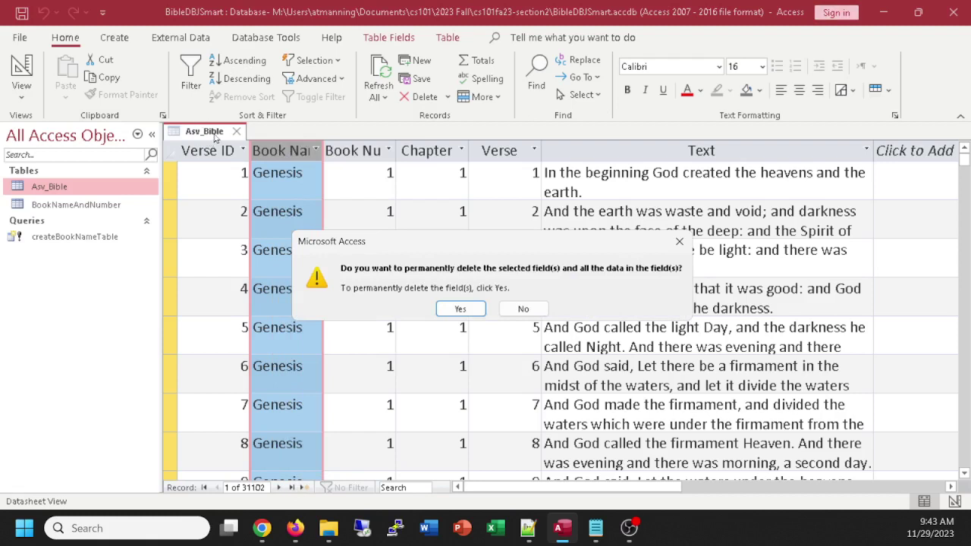
pyautogui.click(461, 309)
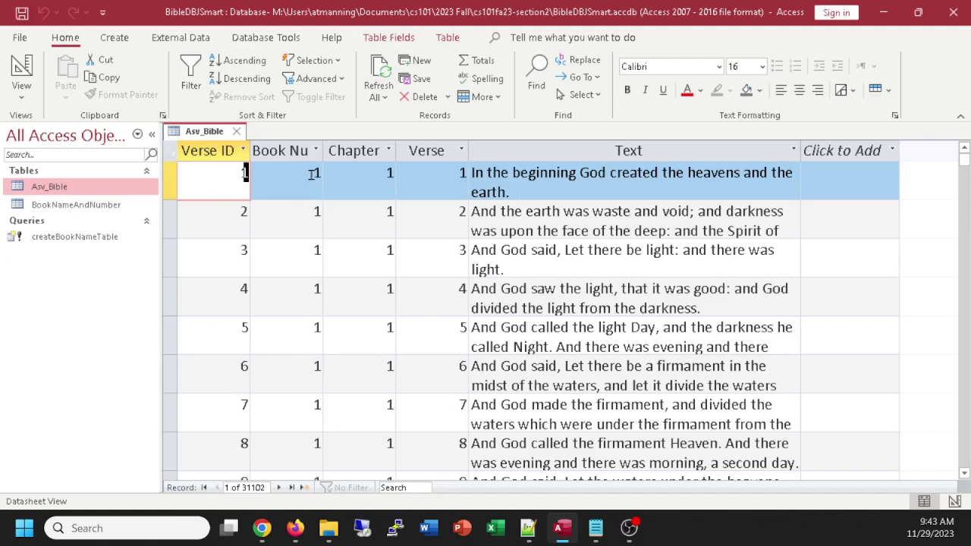
pyautogui.click(238, 133)
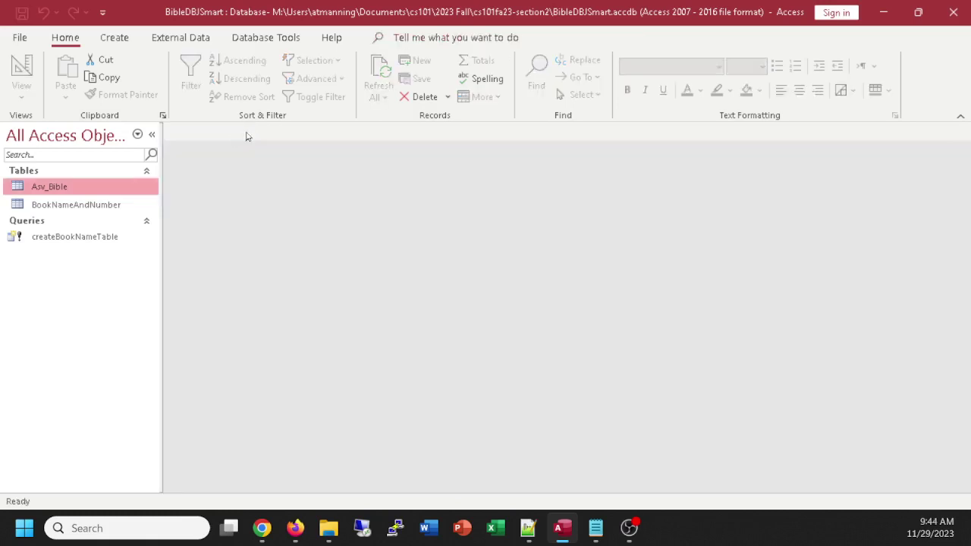
# Make Book Number the primary key of the BookNameAndNumber table and save the design on closing
pyautogui.rightClick(79, 208)
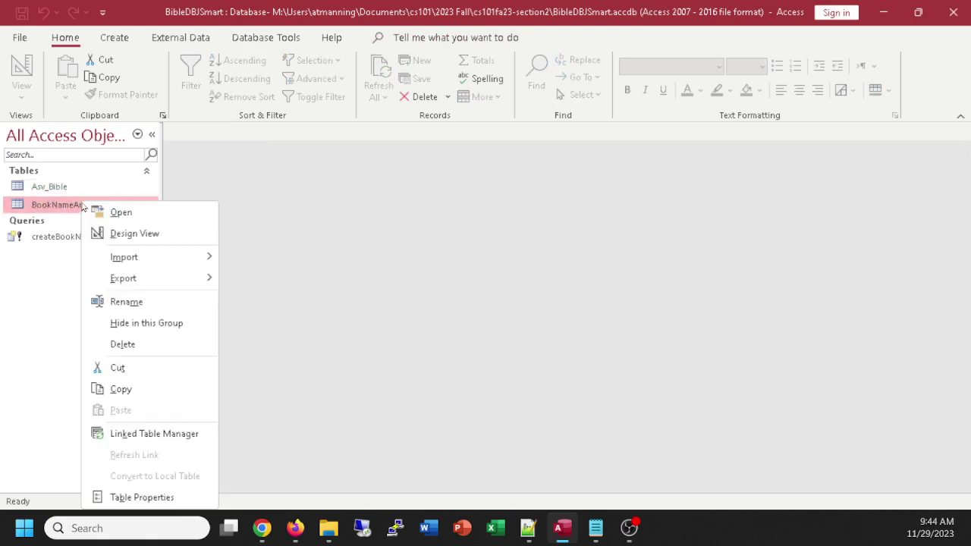
pyautogui.click(121, 233)
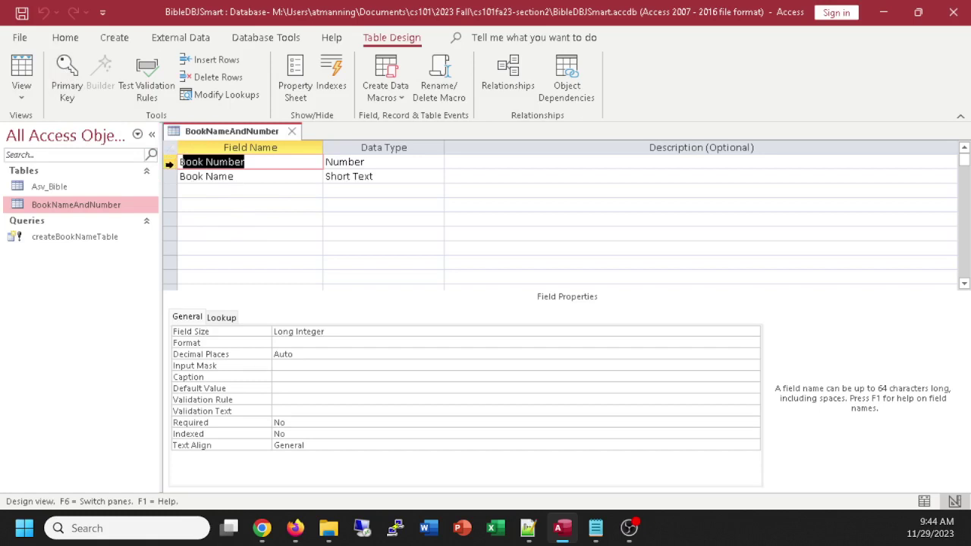
pyautogui.click(65, 77)
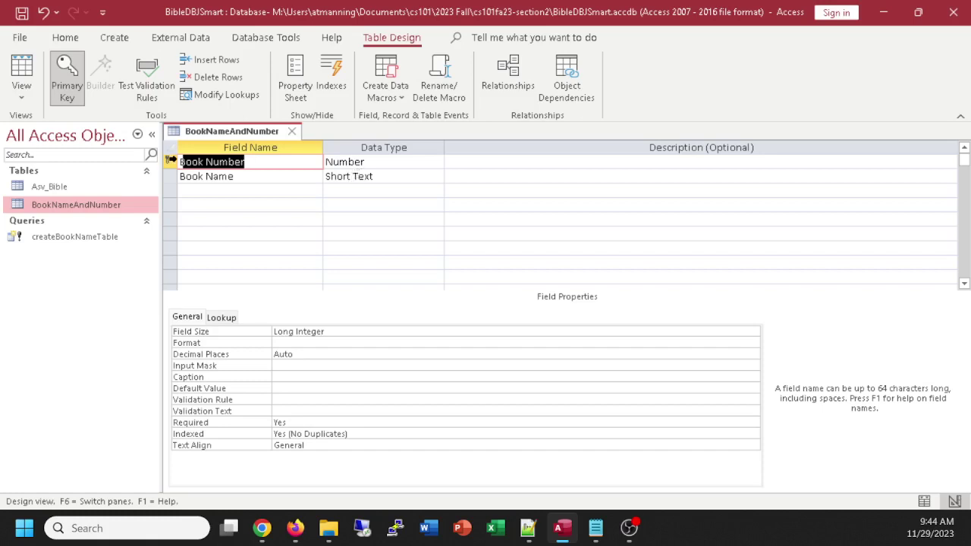
pyautogui.click(292, 132)
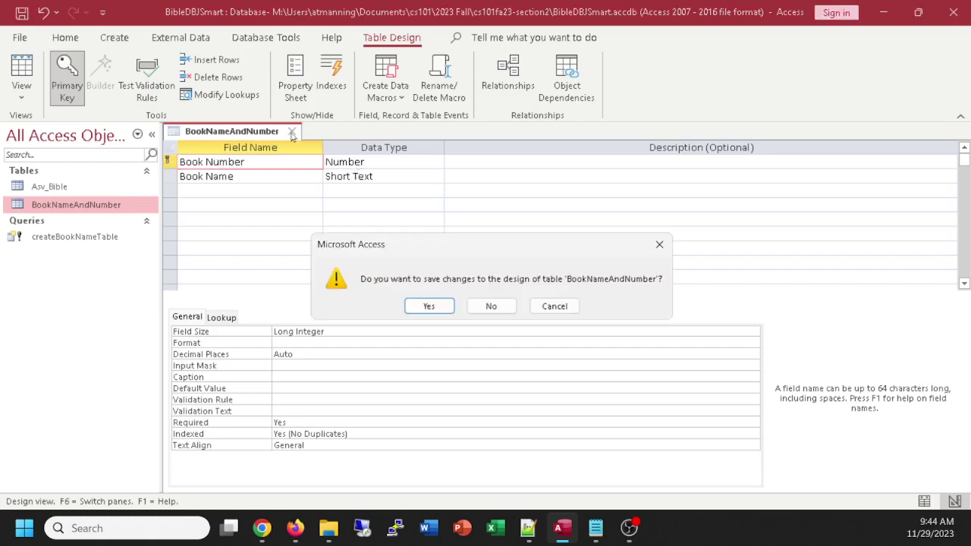
pyautogui.click(429, 306)
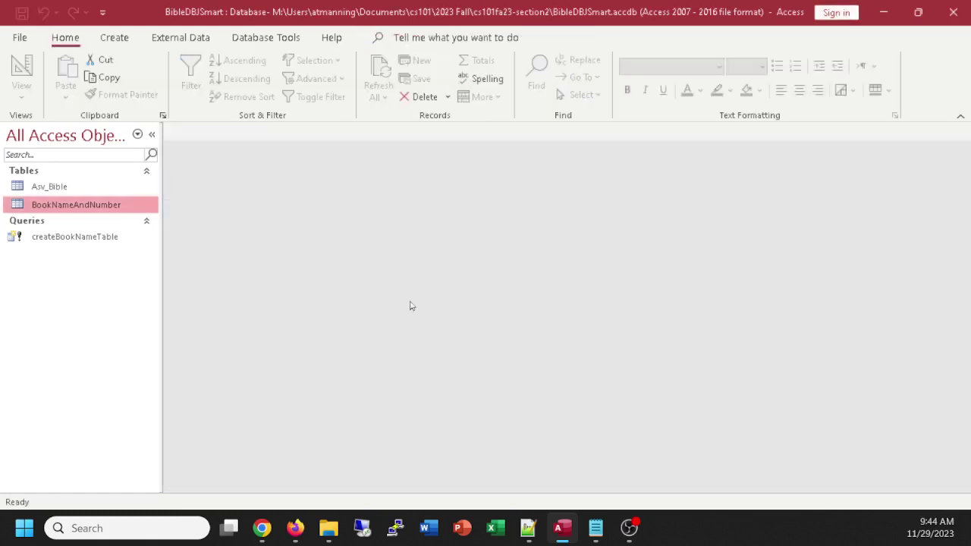
# Review the records of the Asv_Bible and BookNameAndNumber tables, closing each one again
pyautogui.doubleClick(38, 187)
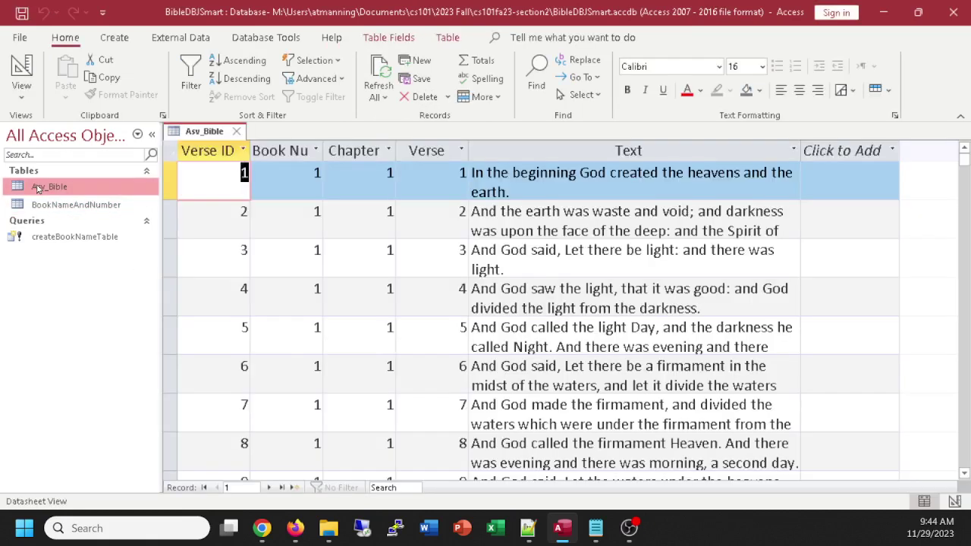
pyautogui.click(236, 131)
pyautogui.doubleClick(56, 206)
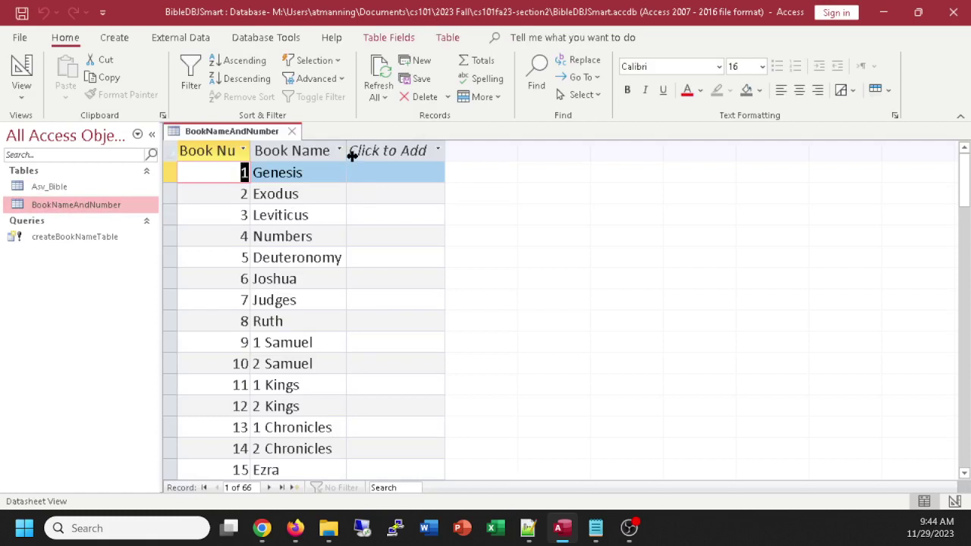
pyautogui.click(293, 132)
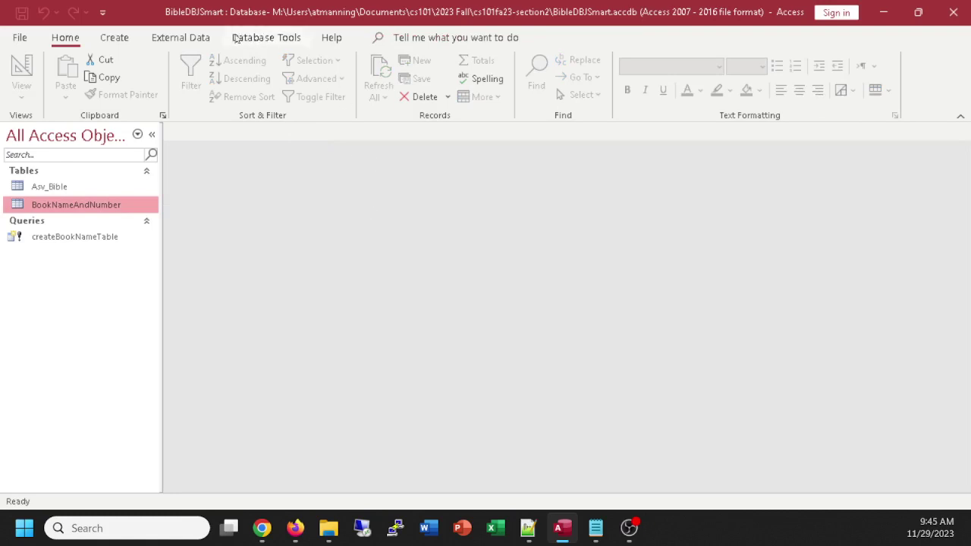
# Add the Asv_Bible and BookNameAndNumber tables to the Relationships layout and space them slightly apart
pyautogui.click(262, 40)
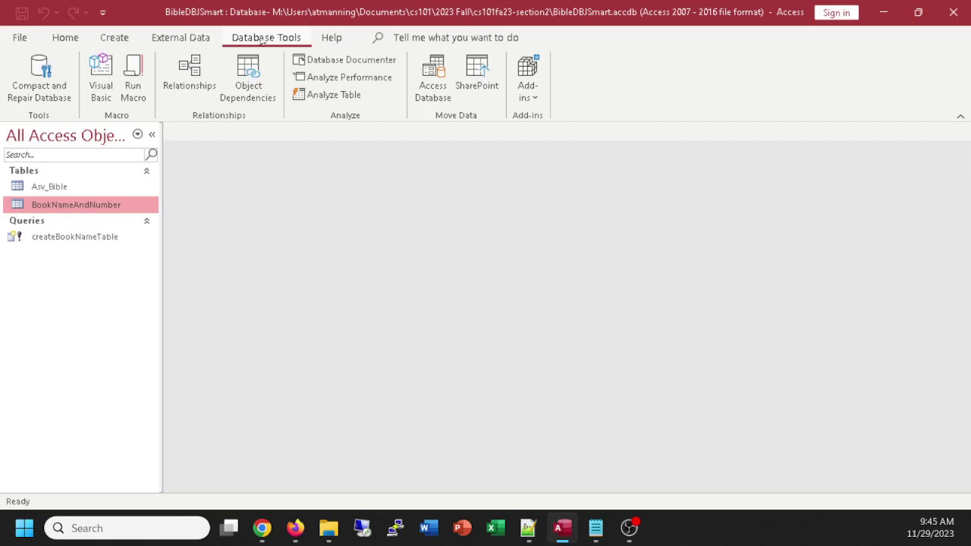
pyautogui.click(198, 70)
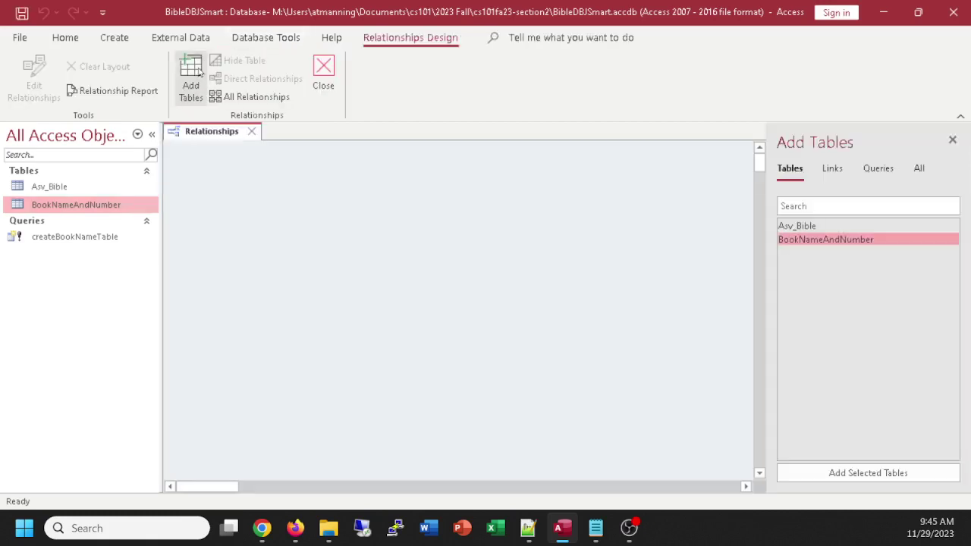
pyautogui.doubleClick(801, 226)
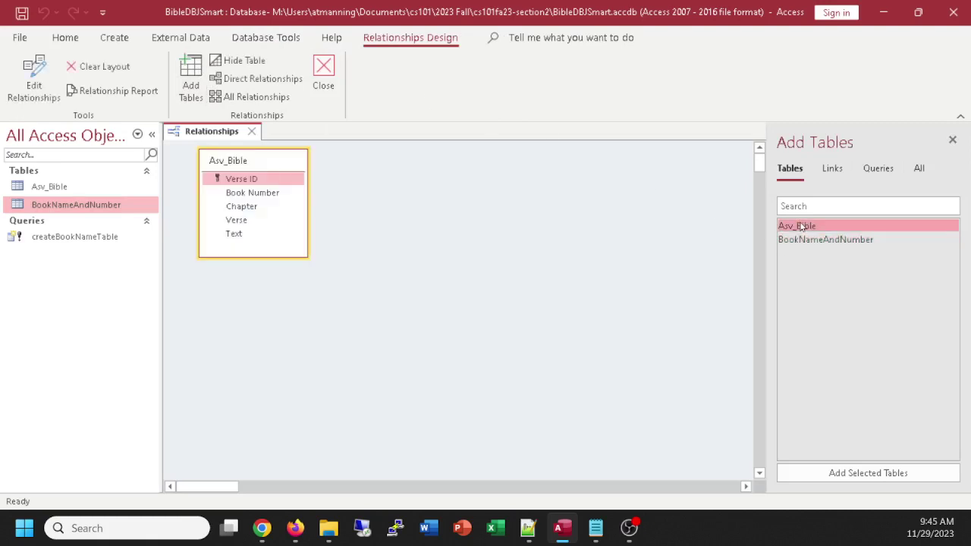
pyautogui.doubleClick(808, 240)
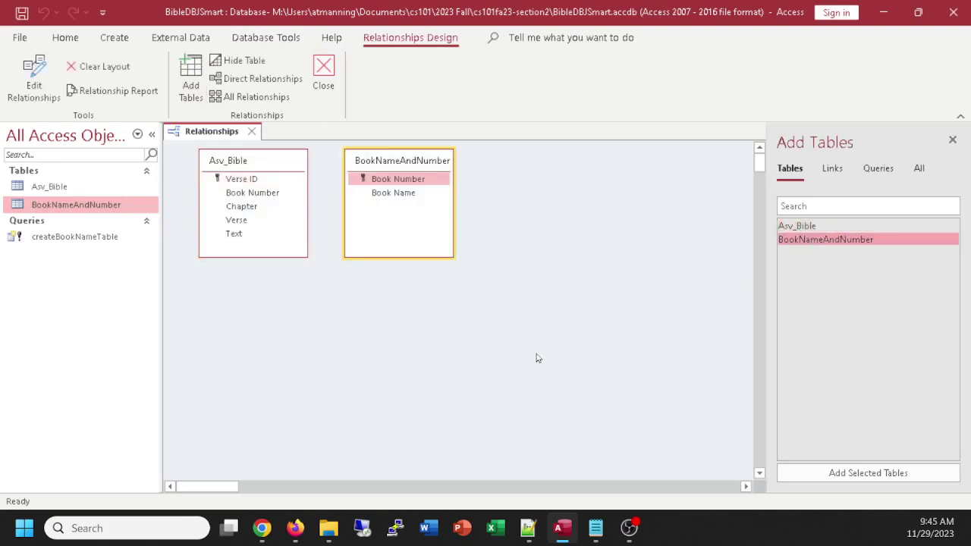
pyautogui.moveTo(392, 162); pyautogui.dragTo(412, 164)
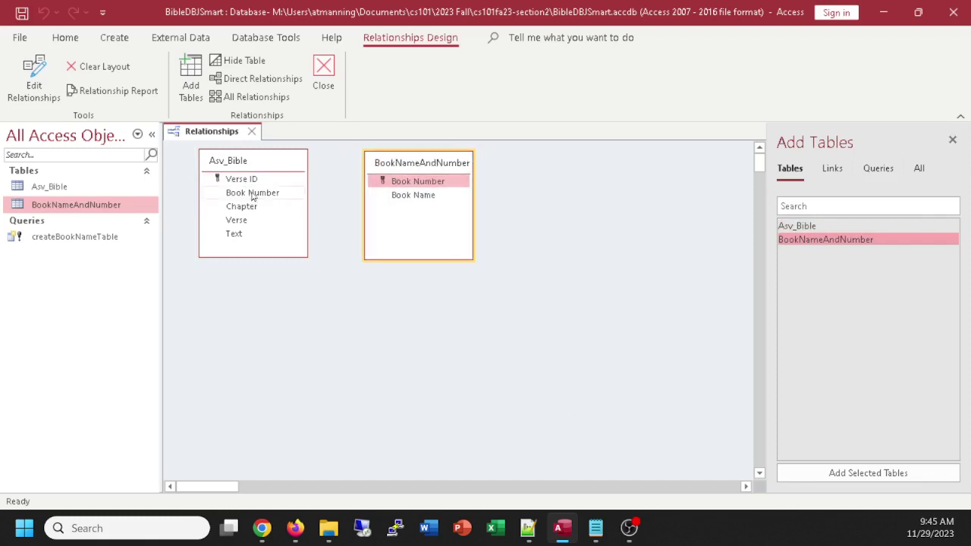
# Create a one-to-many relationship between the Book Number fields of BookNameAndNumber and Asv_Bible with Enforce Referential Integrity on
pyautogui.moveTo(253, 196); pyautogui.dragTo(404, 185)
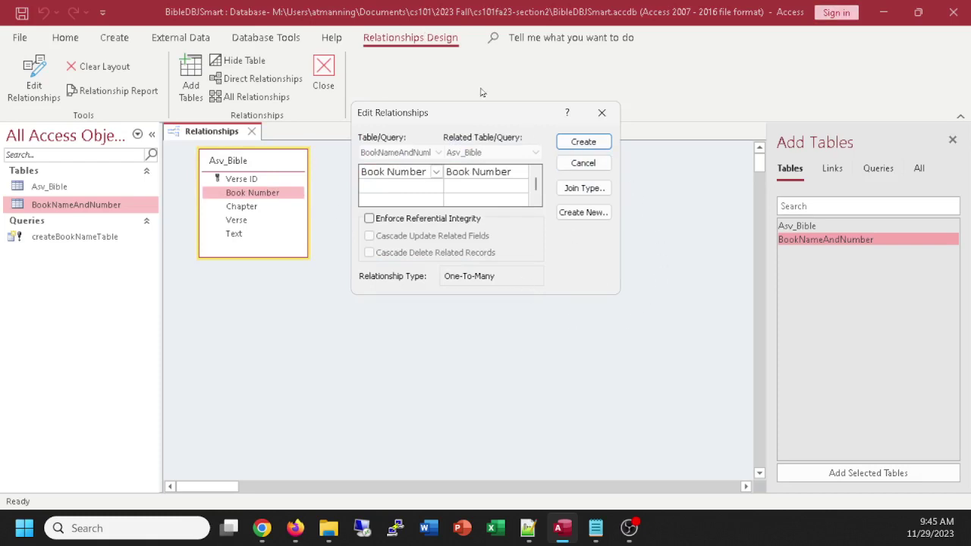
pyautogui.click(370, 219)
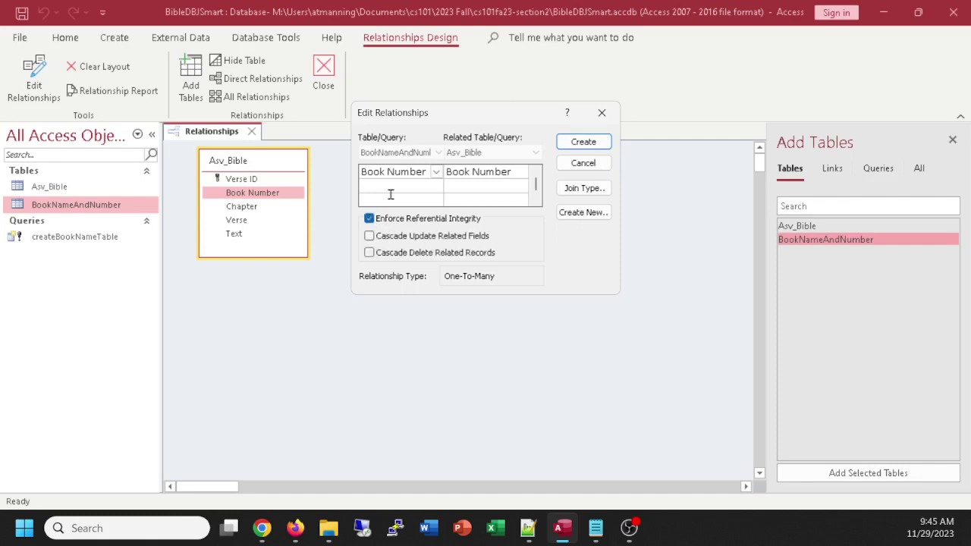
pyautogui.moveTo(426, 113); pyautogui.dragTo(418, 212)
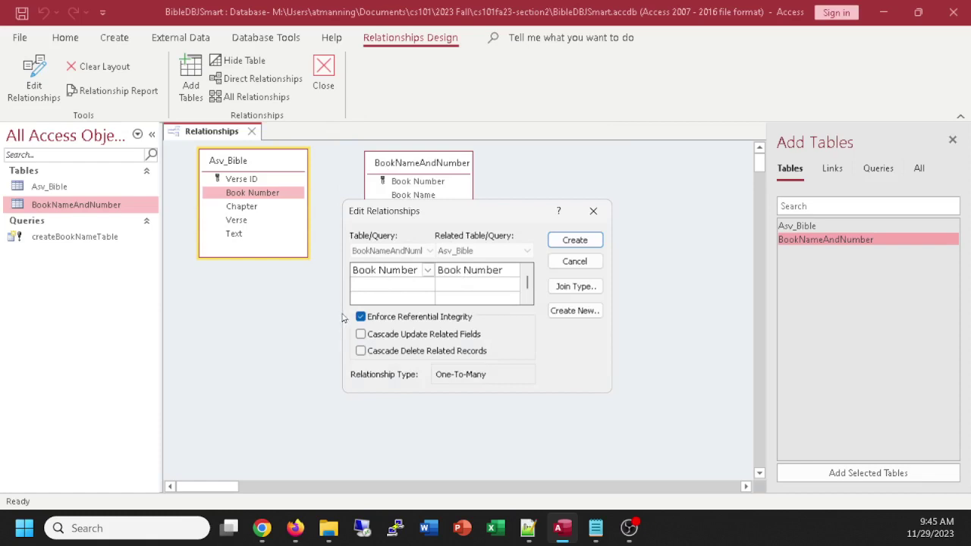
pyautogui.click(576, 240)
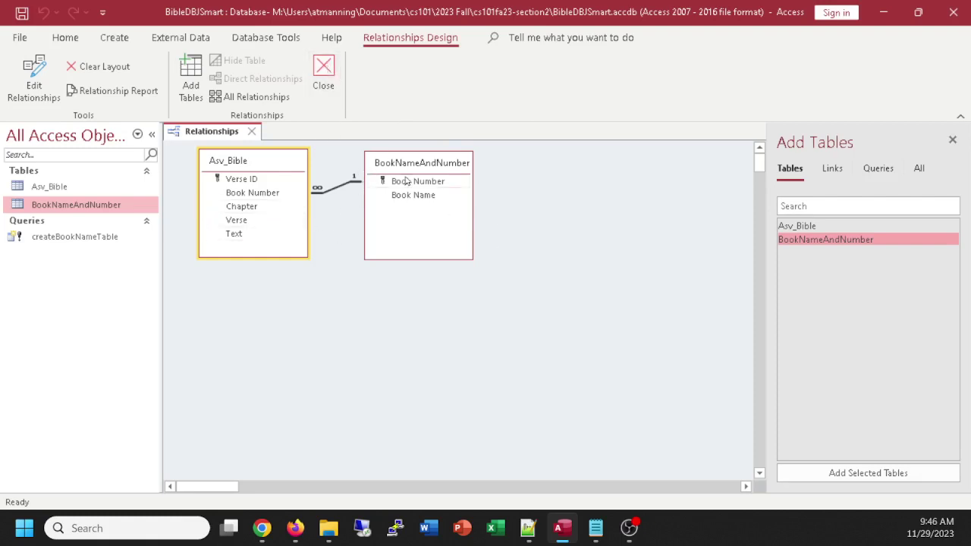
# Close the Relationships layout and save its changes
pyautogui.click(326, 69)
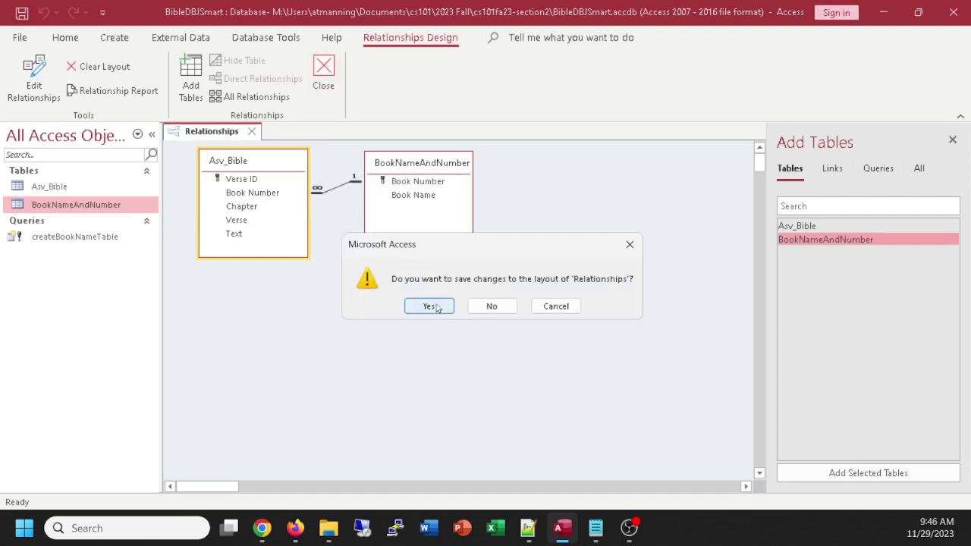
pyautogui.click(430, 306)
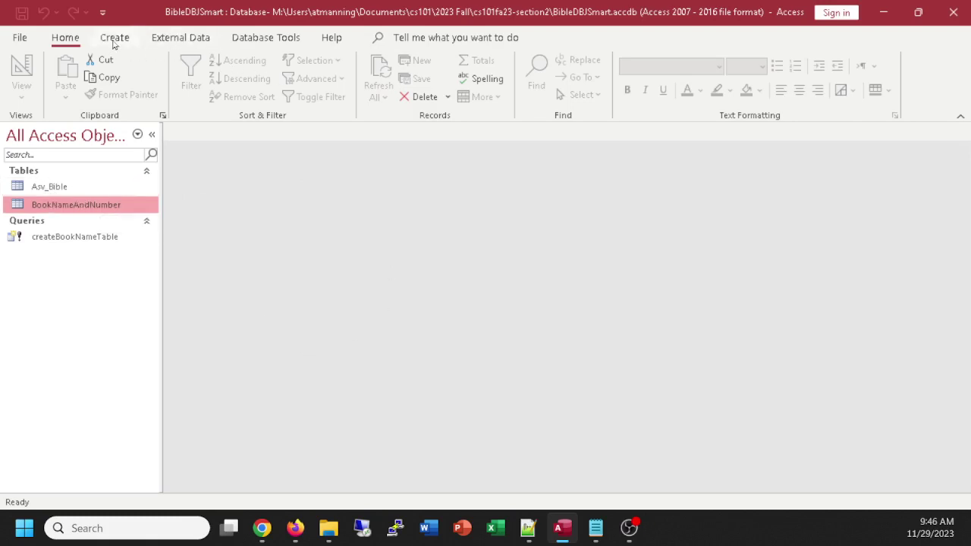
# Create a new query in Design View with the Asv_Bible and BookNameAndNumber tables
pyautogui.click(115, 38)
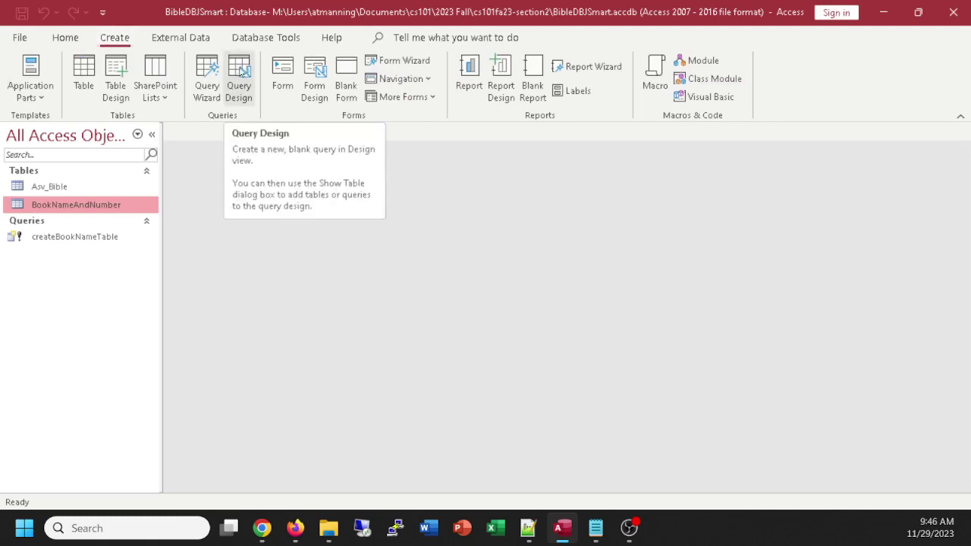
pyautogui.click(241, 70)
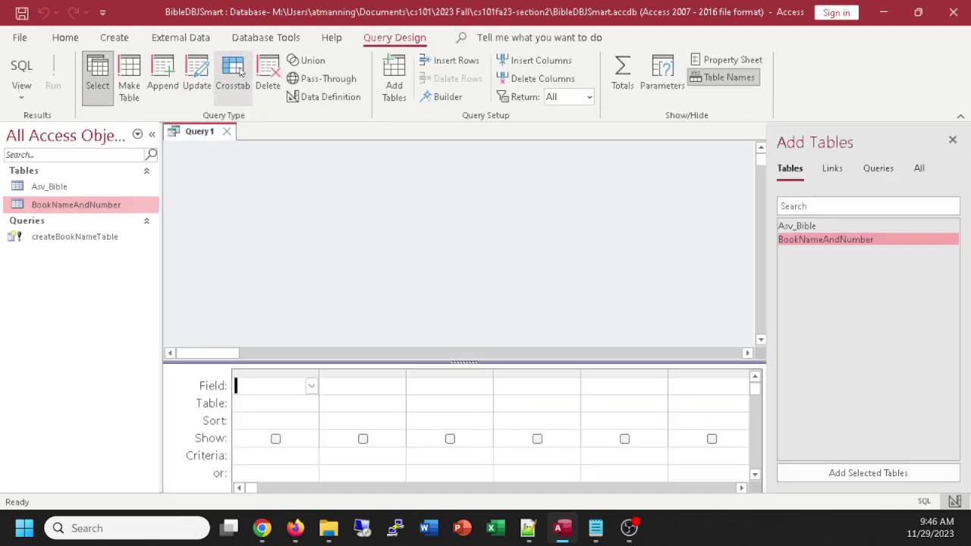
pyautogui.doubleClick(802, 229)
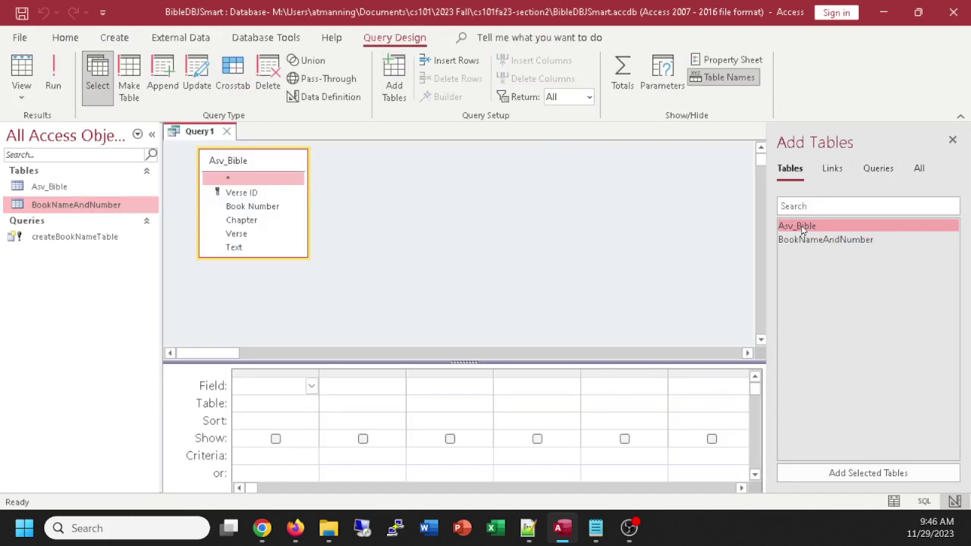
pyautogui.doubleClick(824, 240)
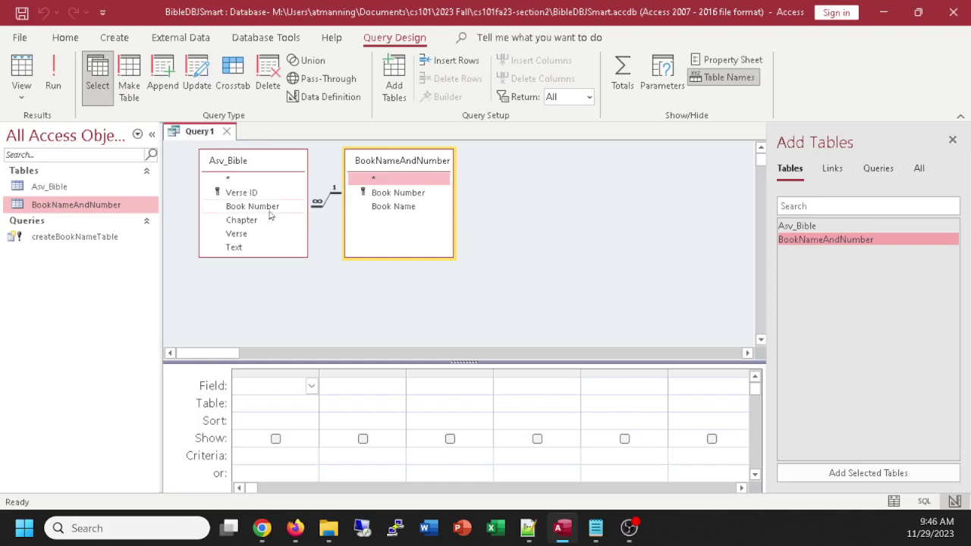
# Add Book Name from BookNameAndNumber and Chapter, Verse and Text from Asv_Bible as the query's output fields
pyautogui.doubleClick(399, 207)
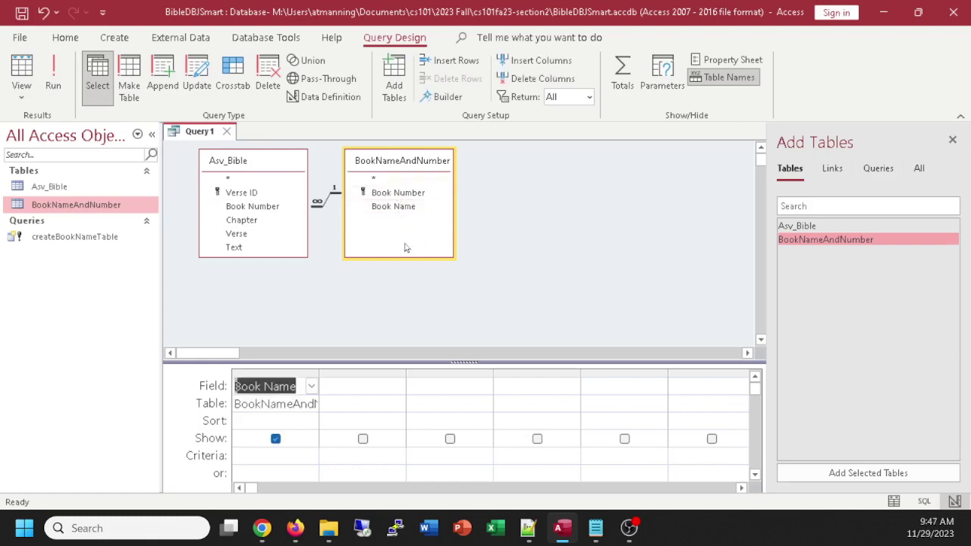
pyautogui.click(240, 222)
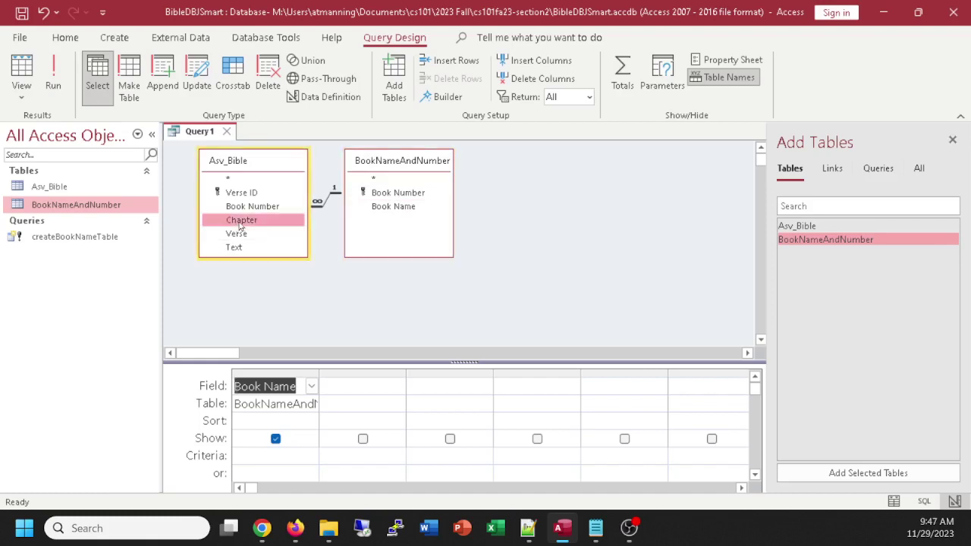
pyautogui.doubleClick(240, 222)
pyautogui.doubleClick(236, 233)
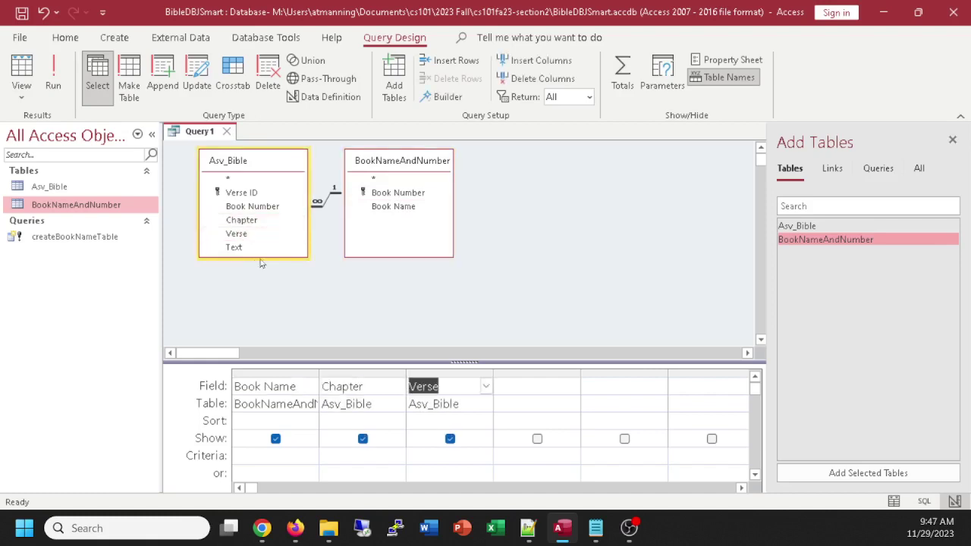
pyautogui.doubleClick(236, 248)
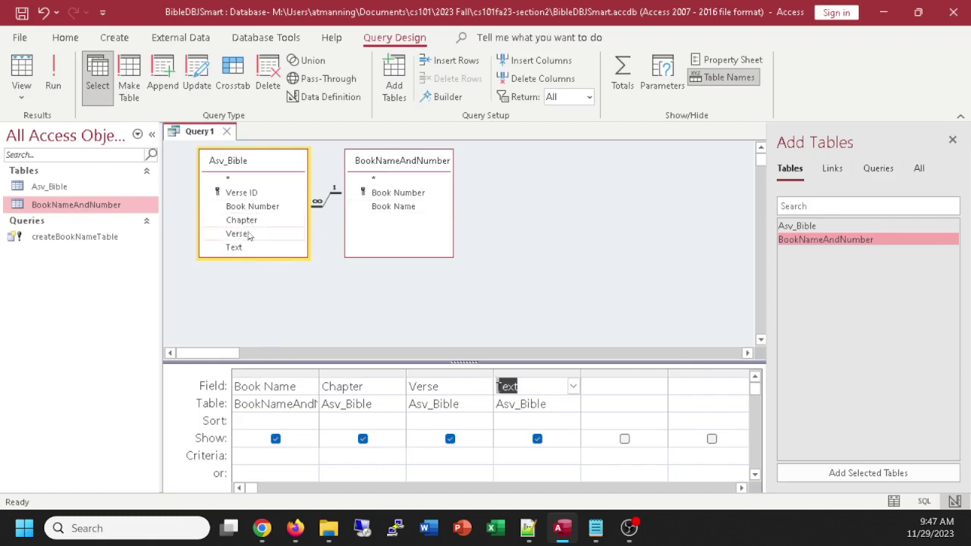
# Show the query's records in Datasheet View, widen the Text column and make the rows about two text lines tall
pyautogui.click(17, 70)
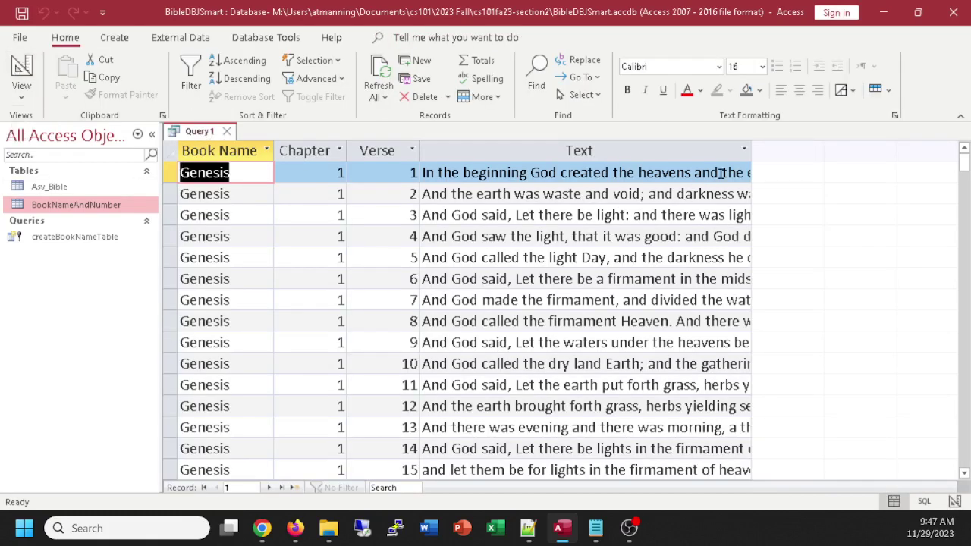
pyautogui.moveTo(755, 151); pyautogui.dragTo(862, 150)
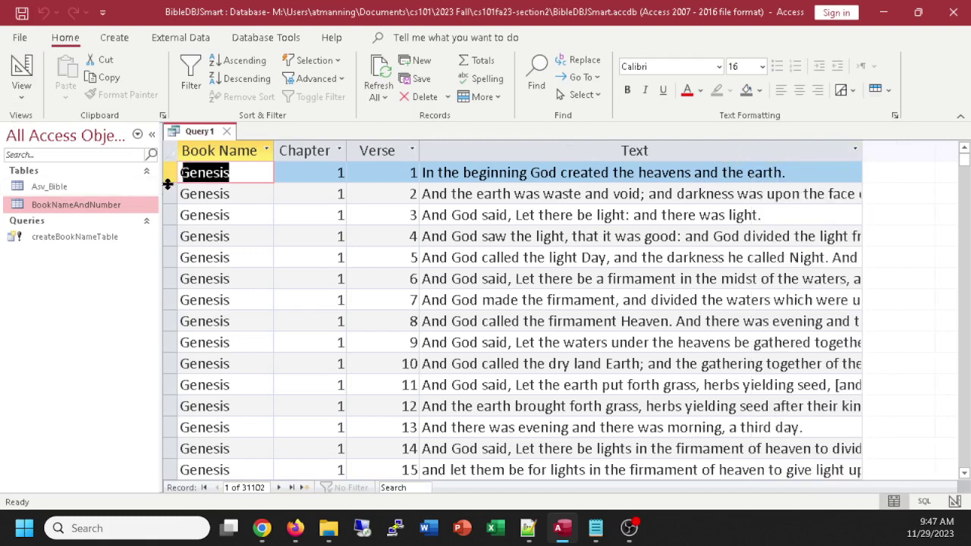
pyautogui.moveTo(168, 185); pyautogui.dragTo(169, 197)
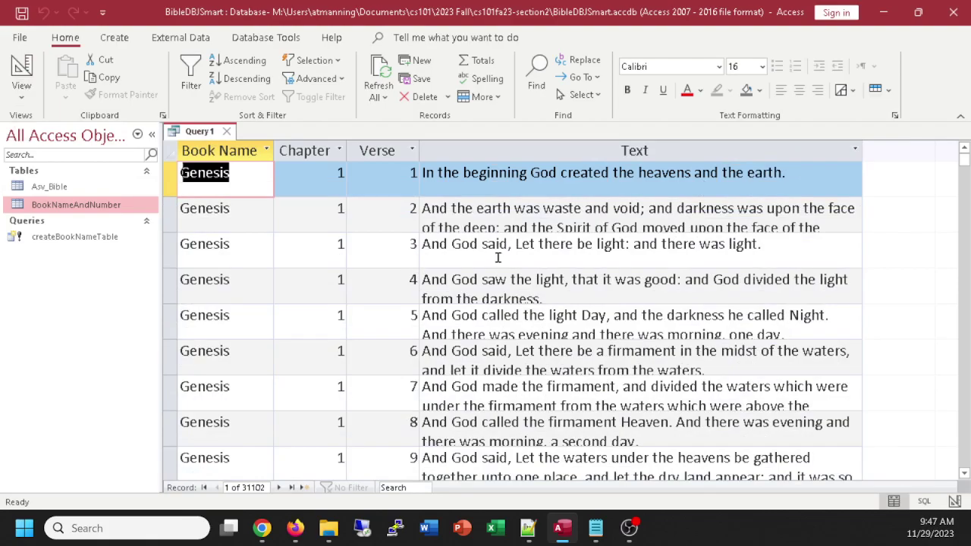
# Look through the query's verses down to the end of Revelation and return to the first record
pyautogui.scroll(-1, 497, 258)
pyautogui.moveTo(963, 157); pyautogui.dragTo(964, 456)
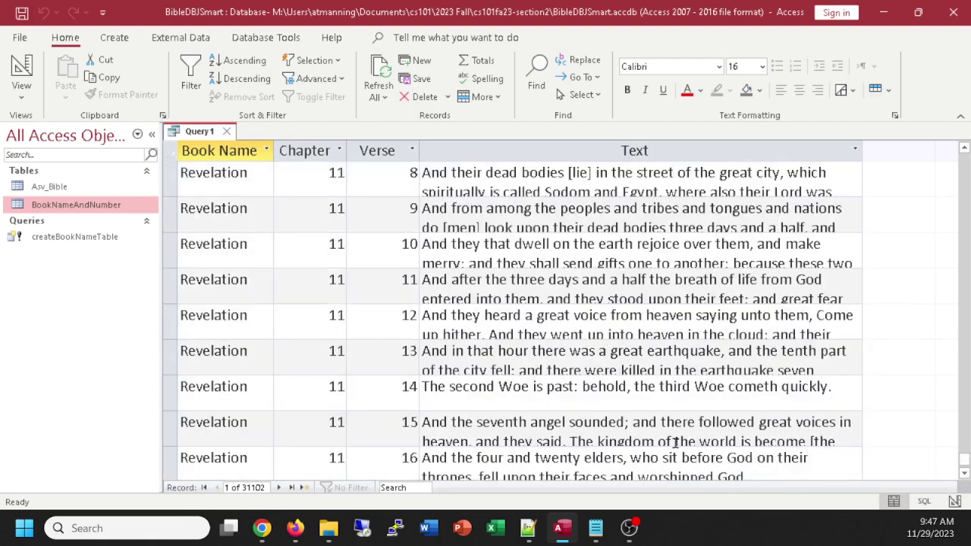
pyautogui.scroll(-20, 639, 421)
pyautogui.scroll(-13, 640, 422)
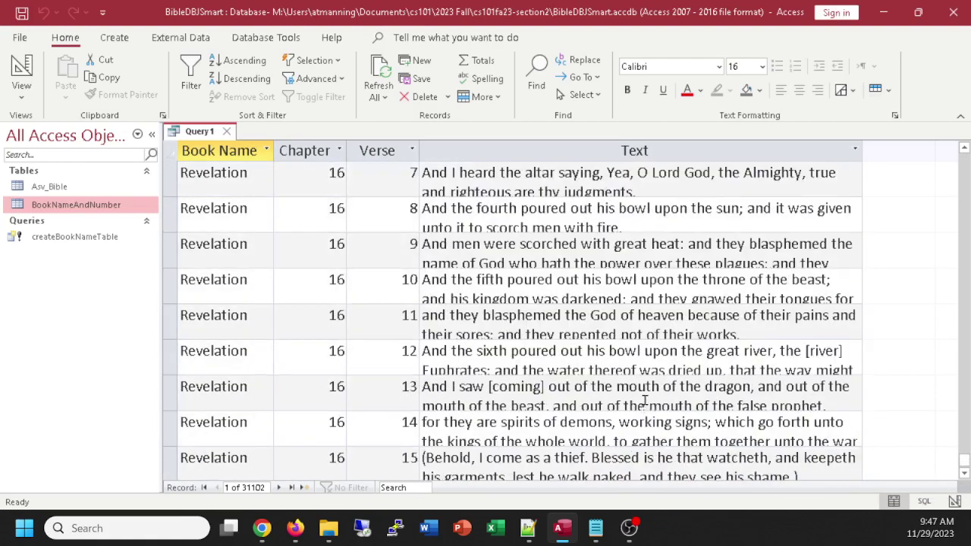
pyautogui.click(962, 468)
pyautogui.moveTo(962, 466); pyautogui.dragTo(964, 462)
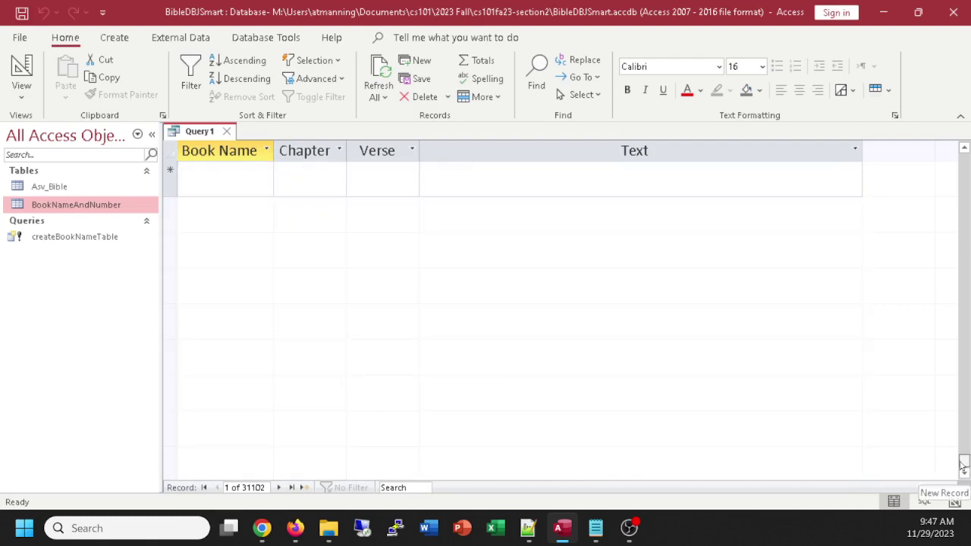
pyautogui.hotkey('alt', 'Tab')
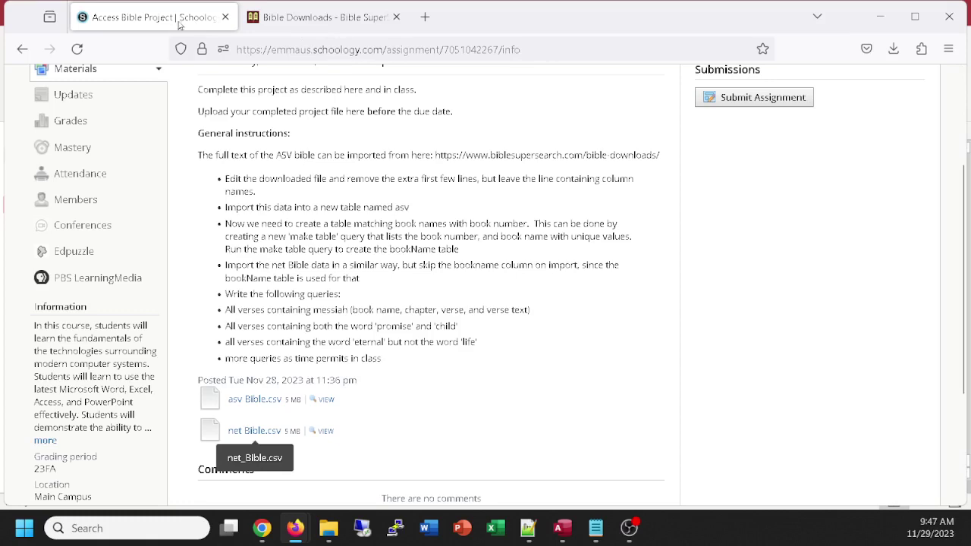
pyautogui.click(563, 531)
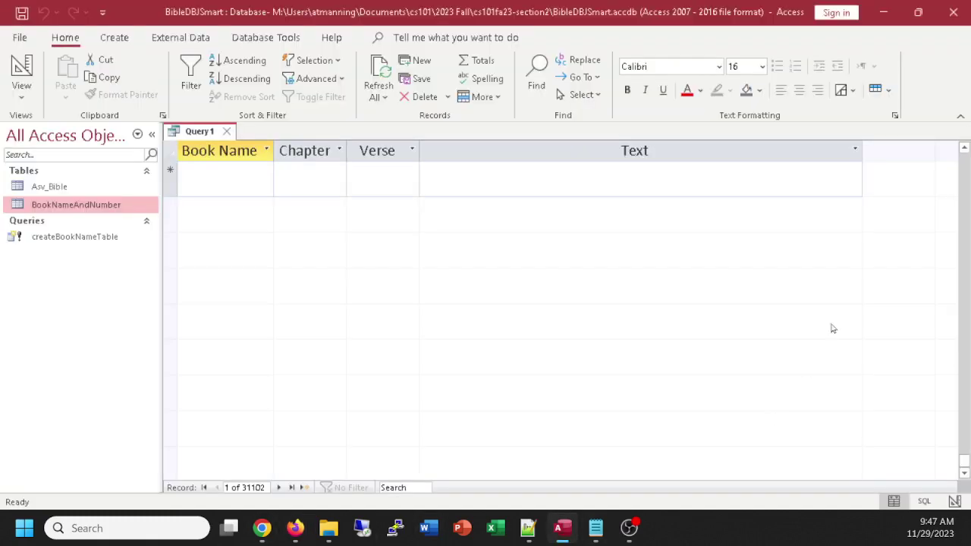
pyautogui.click(953, 275)
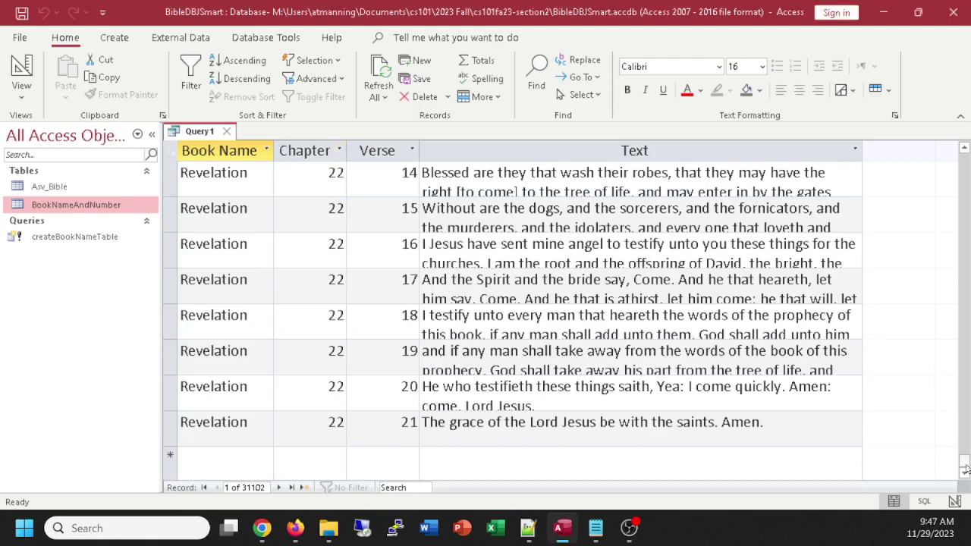
pyautogui.moveTo(965, 468); pyautogui.dragTo(965, 156)
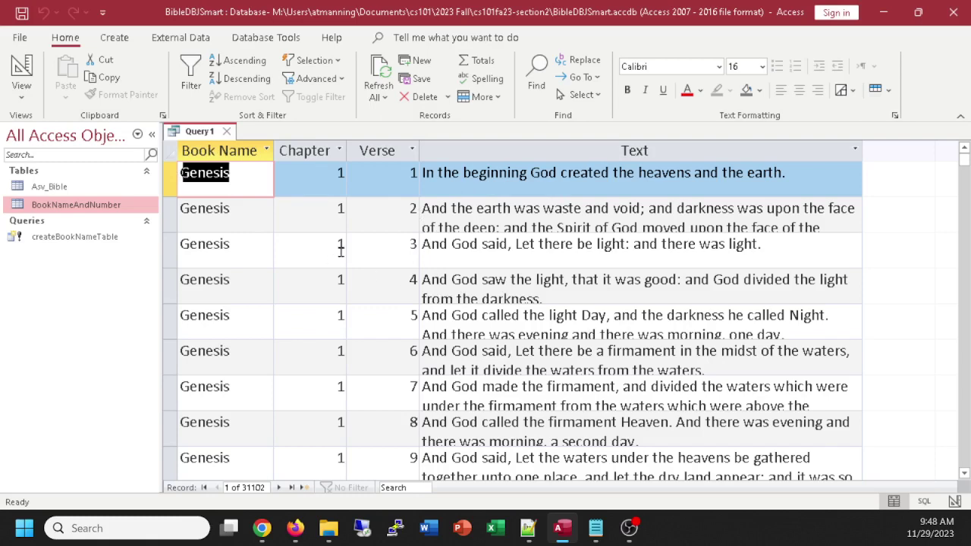
# Close the query and save it as ASVQuery
pyautogui.click(226, 132)
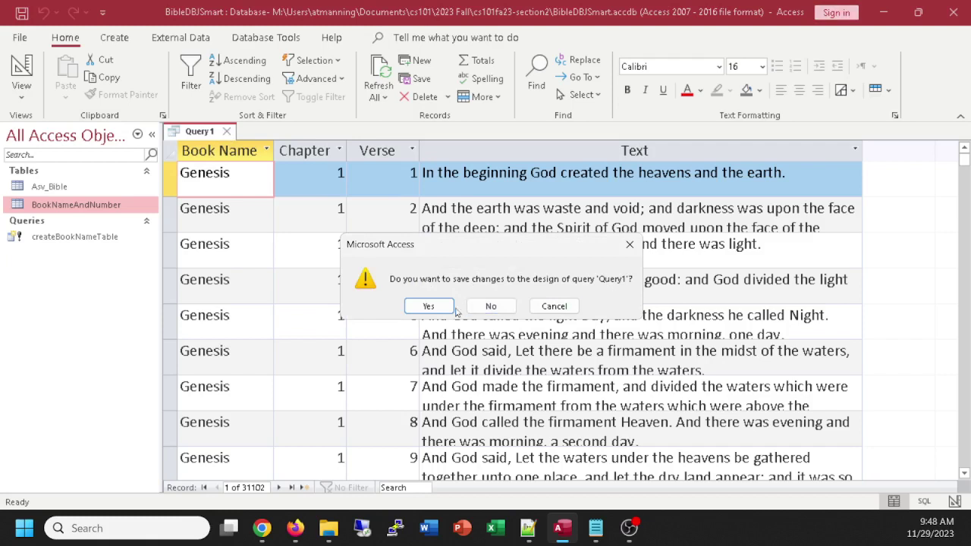
pyautogui.click(429, 306)
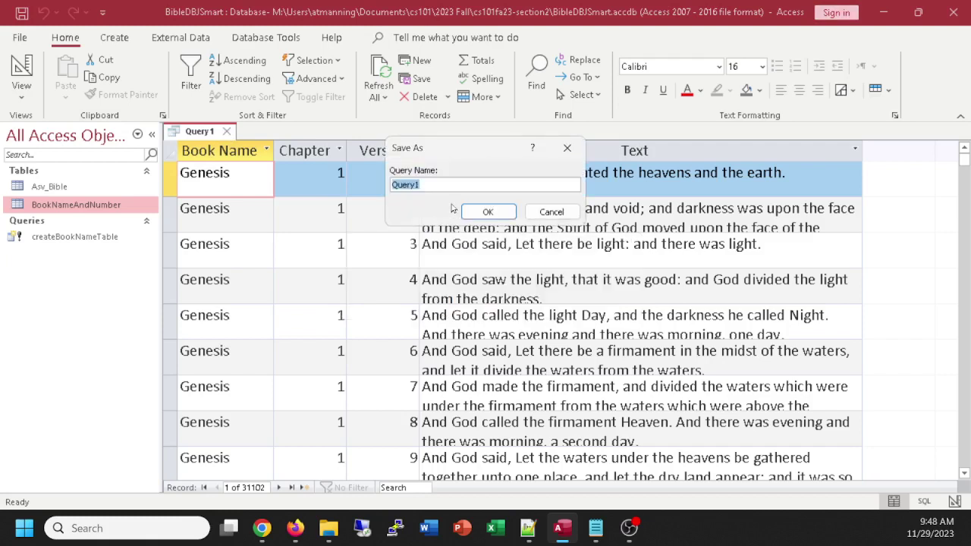
pyautogui.write('ASVQuery')
pyautogui.press('Return')
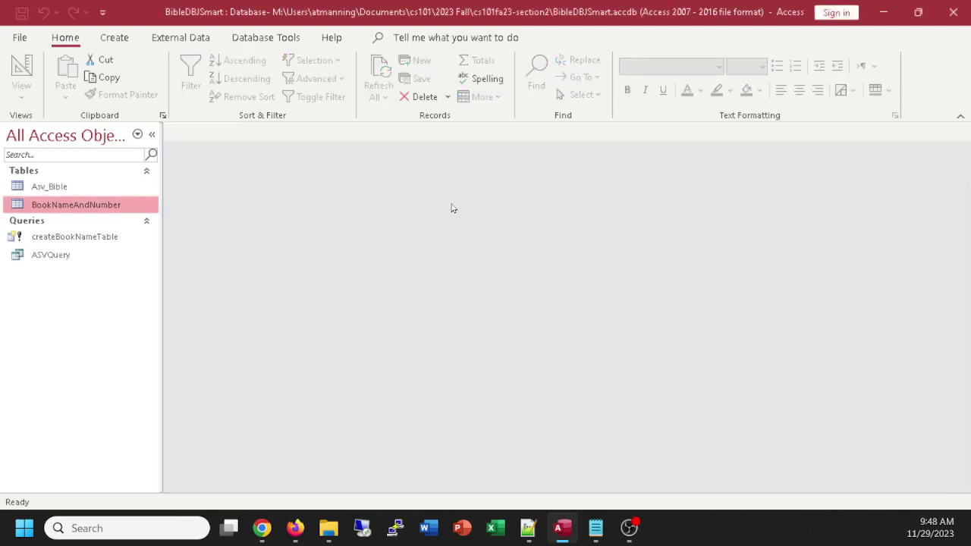
# Reopen ASVQuery and switch it to Design View
pyautogui.doubleClick(49, 256)
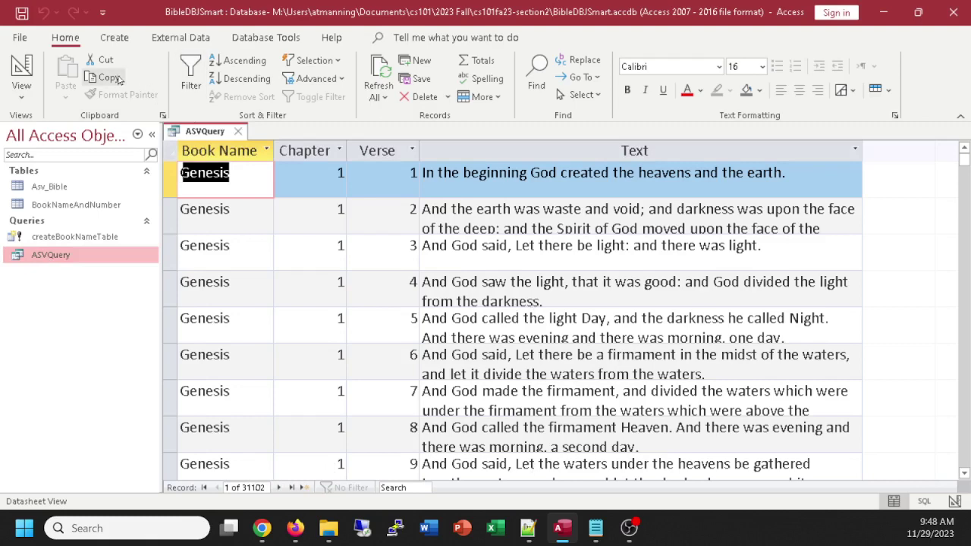
pyautogui.click(22, 70)
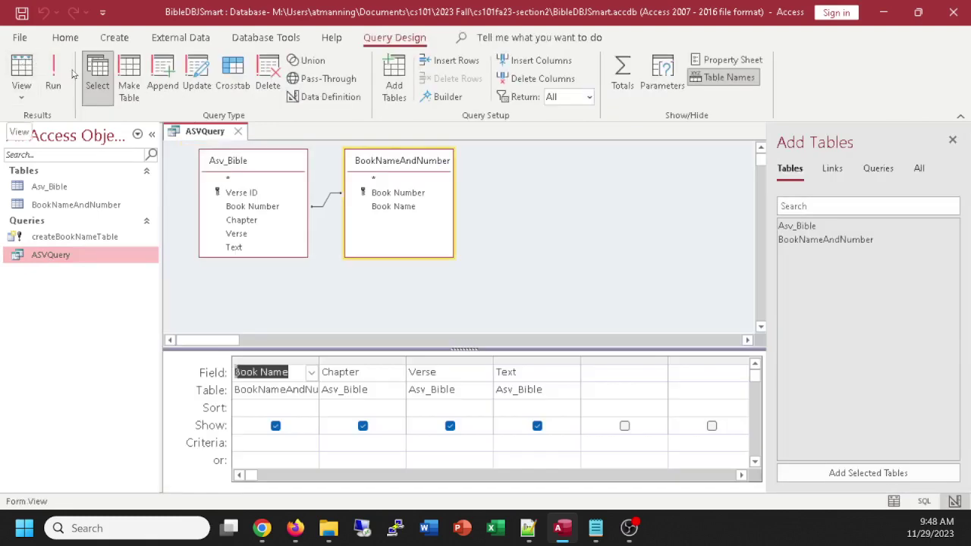
# Check the Asv_Bible table, show the ASVQuery results with slightly taller rows, and close the query with its layout saved
pyautogui.doubleClick(46, 190)
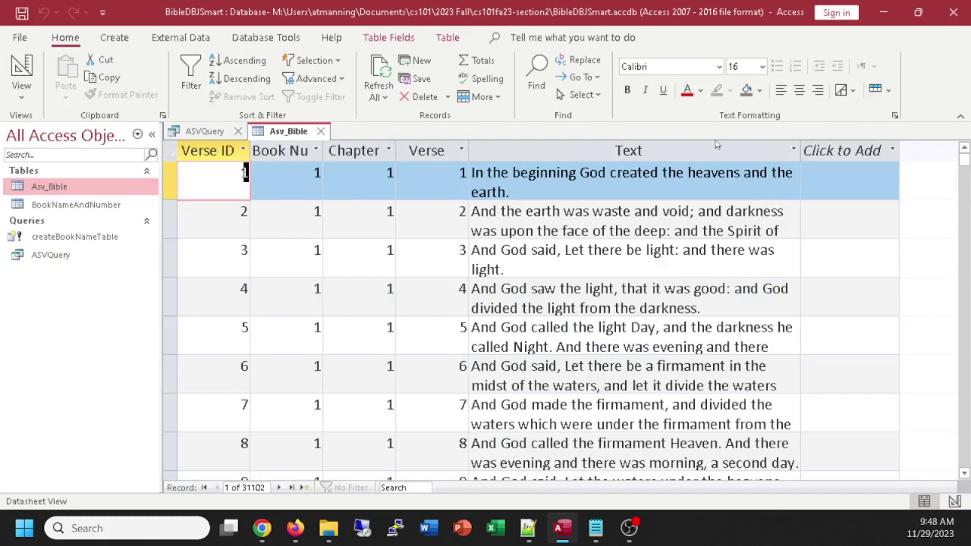
pyautogui.click(320, 131)
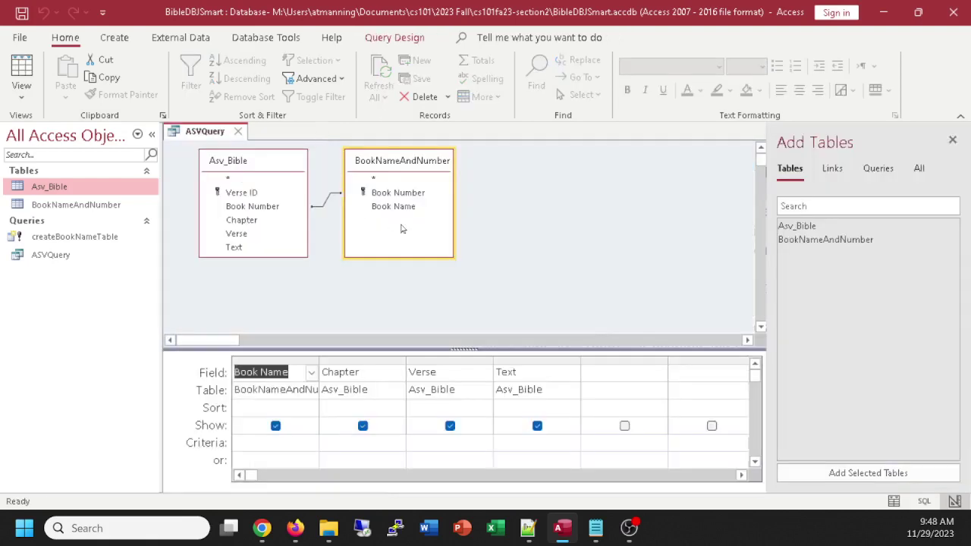
pyautogui.click(22, 76)
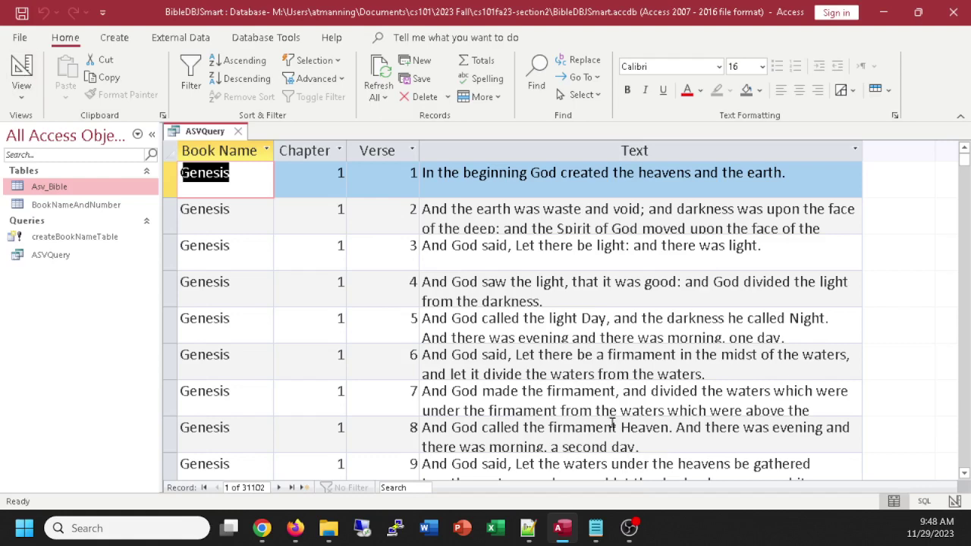
pyautogui.moveTo(163, 197); pyautogui.dragTo(163, 203)
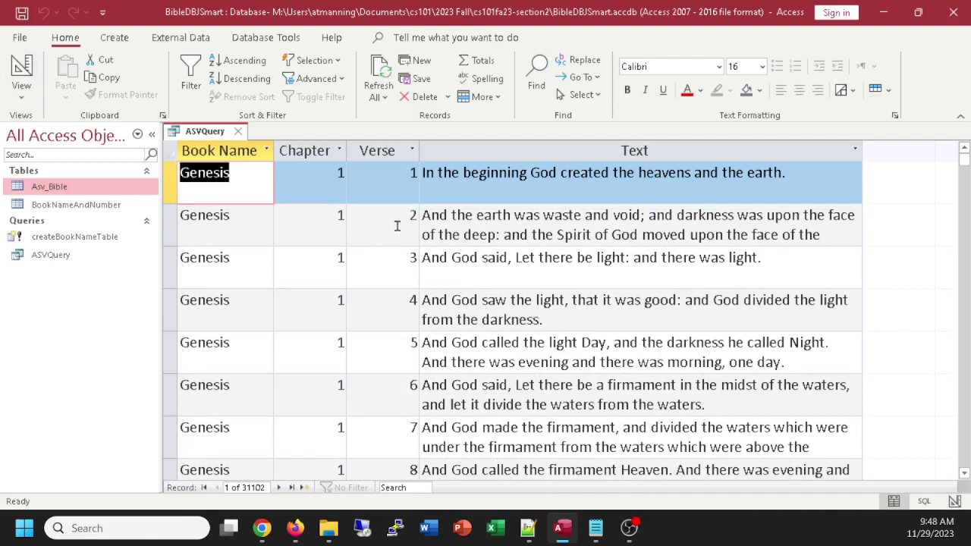
pyautogui.click(239, 132)
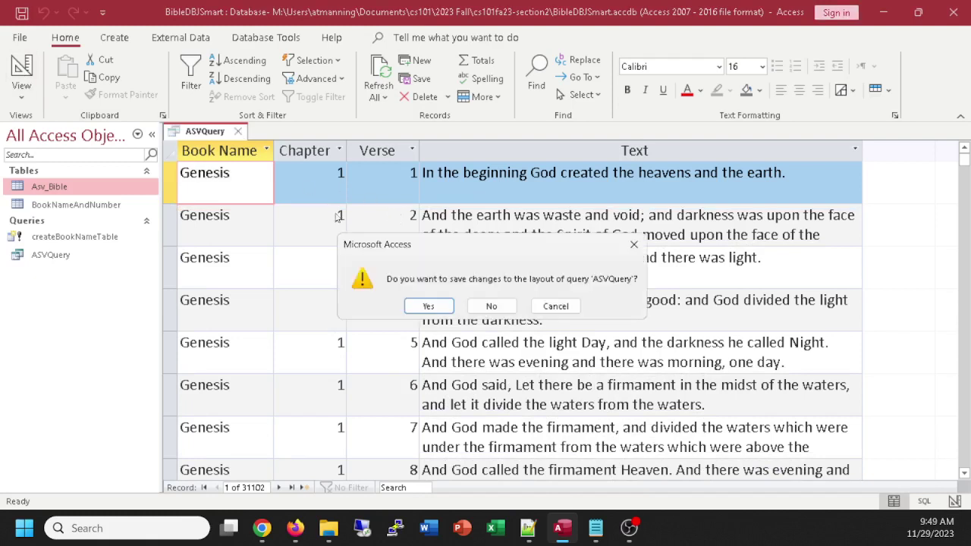
pyautogui.click(429, 306)
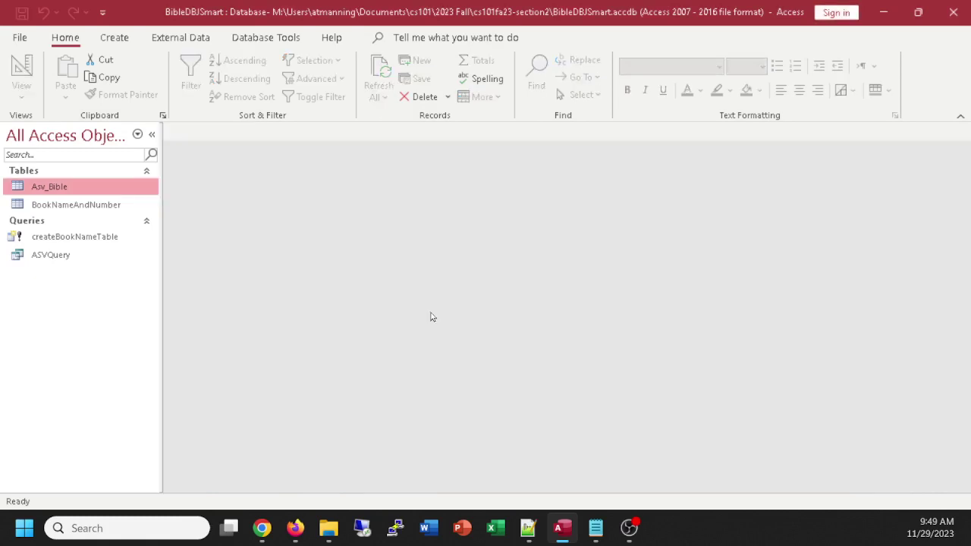
# Examine the Asv_Bible table, the ASVQuery results and the BookNameAndNumber table one after another, closing each
pyautogui.doubleClick(50, 187)
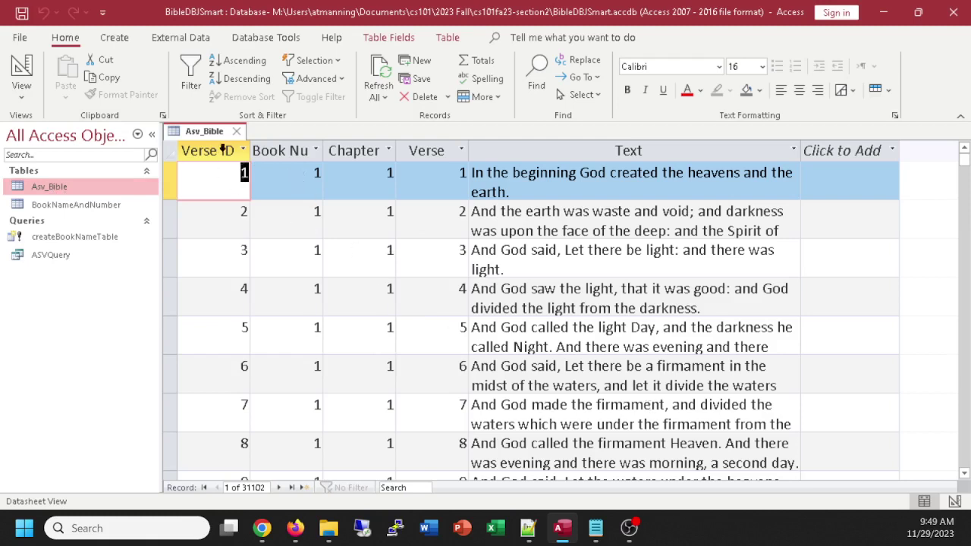
pyautogui.click(237, 131)
pyautogui.doubleClick(71, 256)
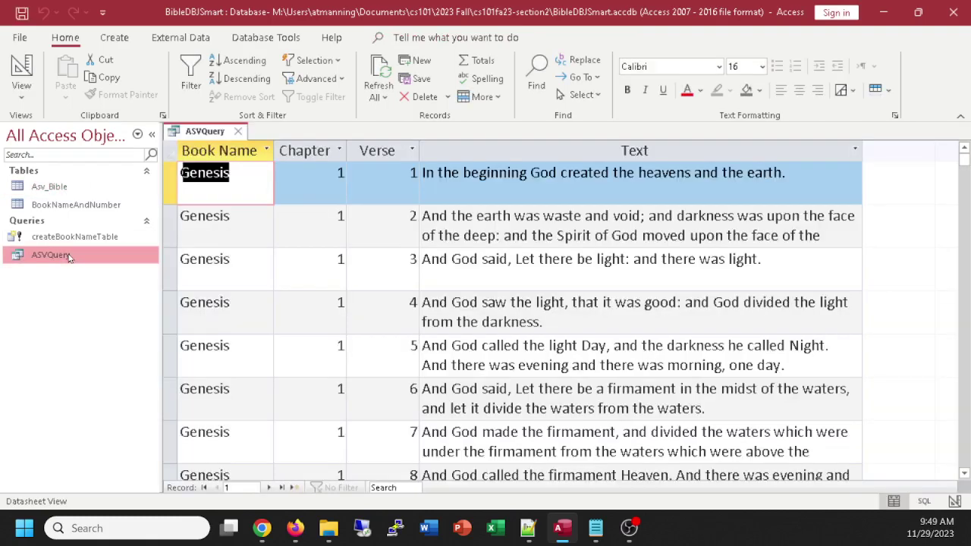
pyautogui.click(237, 132)
pyautogui.doubleClick(83, 205)
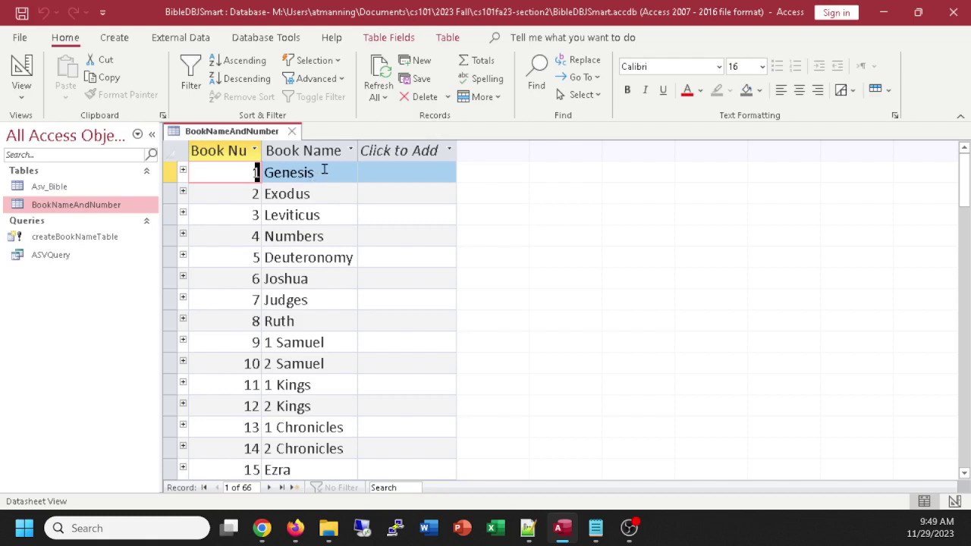
pyautogui.click(289, 131)
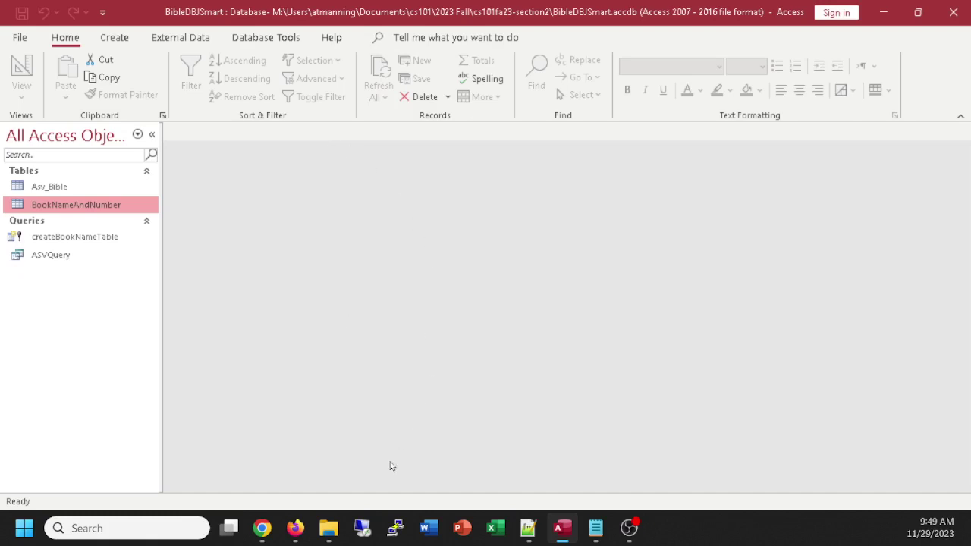
# Search Windows for WordPad and launch it with a blank document
pyautogui.moveTo(328, 528)
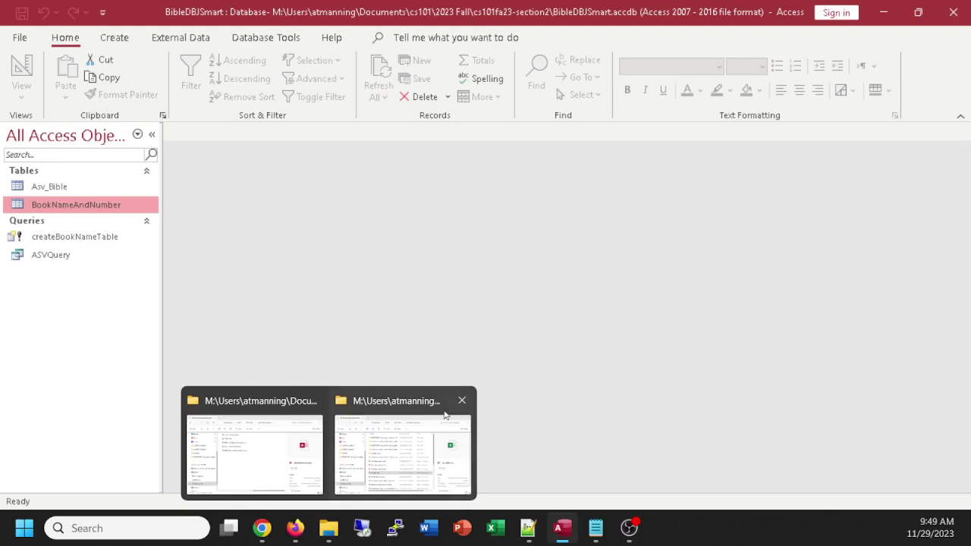
pyautogui.click(113, 529)
pyautogui.write('w')
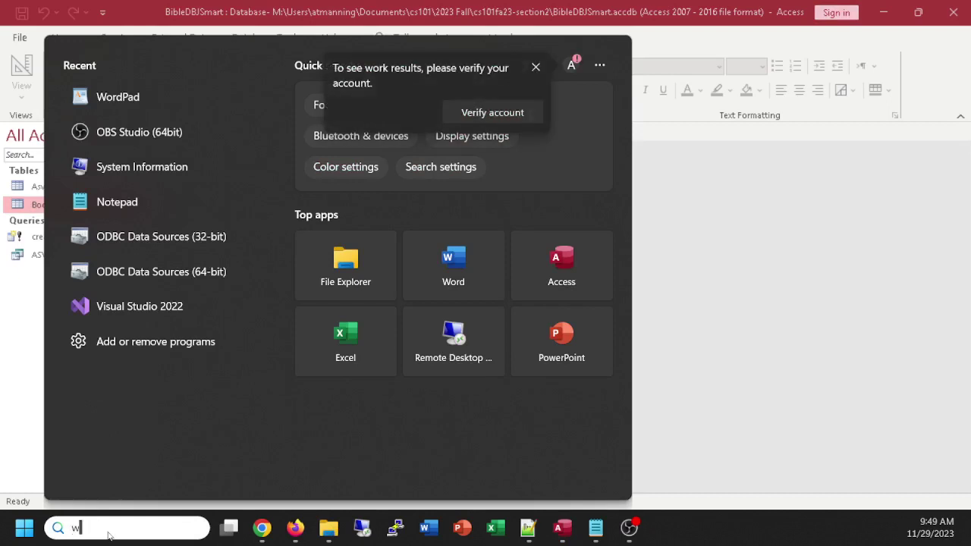
pyautogui.write('ordpad')
pyautogui.press('Return')
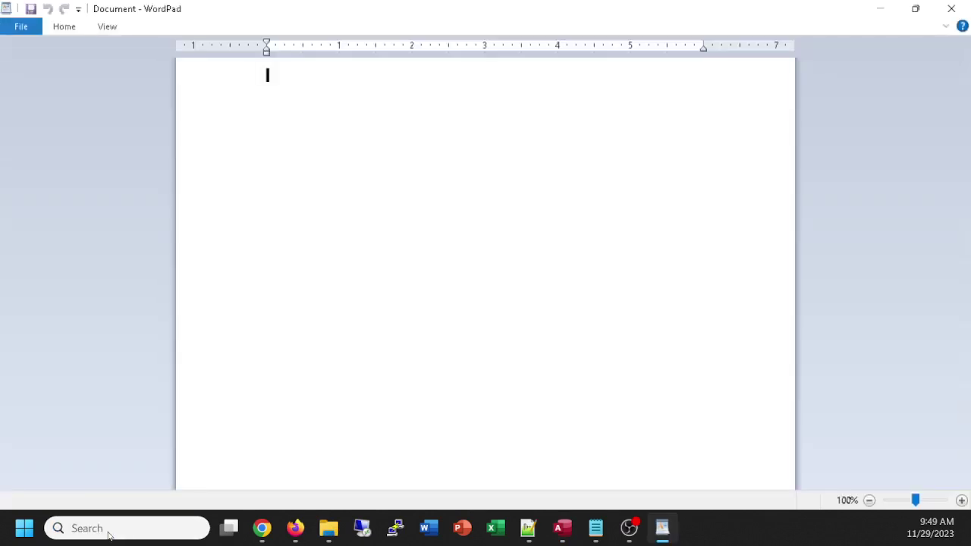
# Begin opening a file in WordPad with the file type filter set to All Documents (*.*)
pyautogui.click(21, 27)
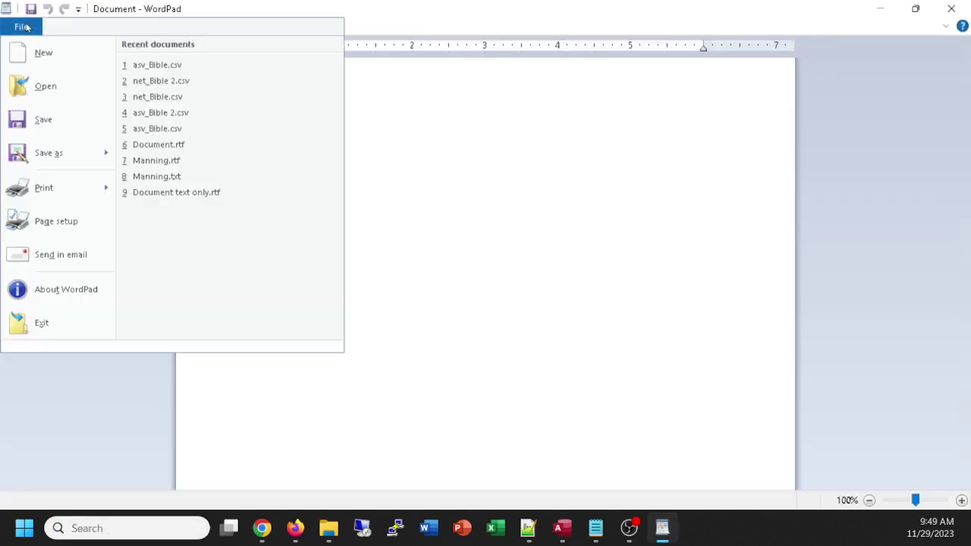
pyautogui.click(46, 86)
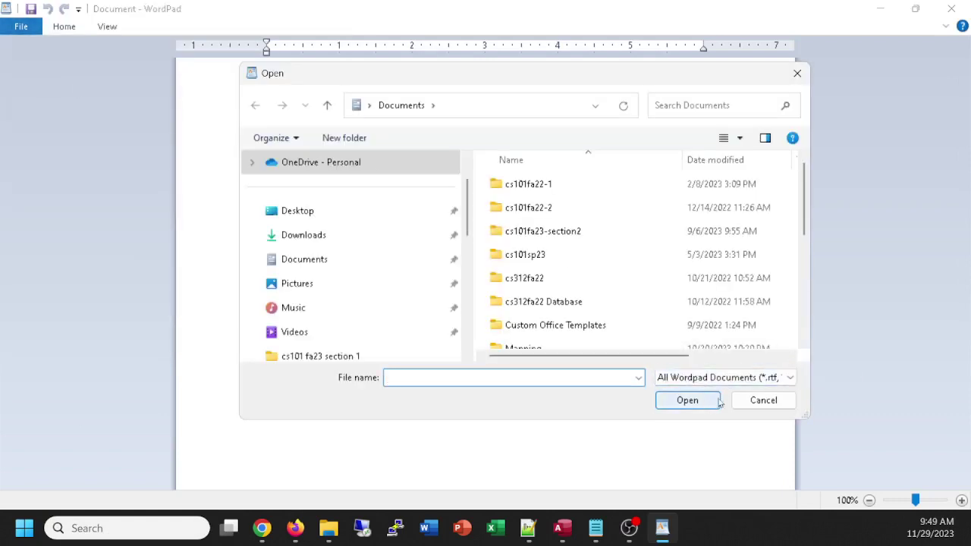
pyautogui.click(718, 384)
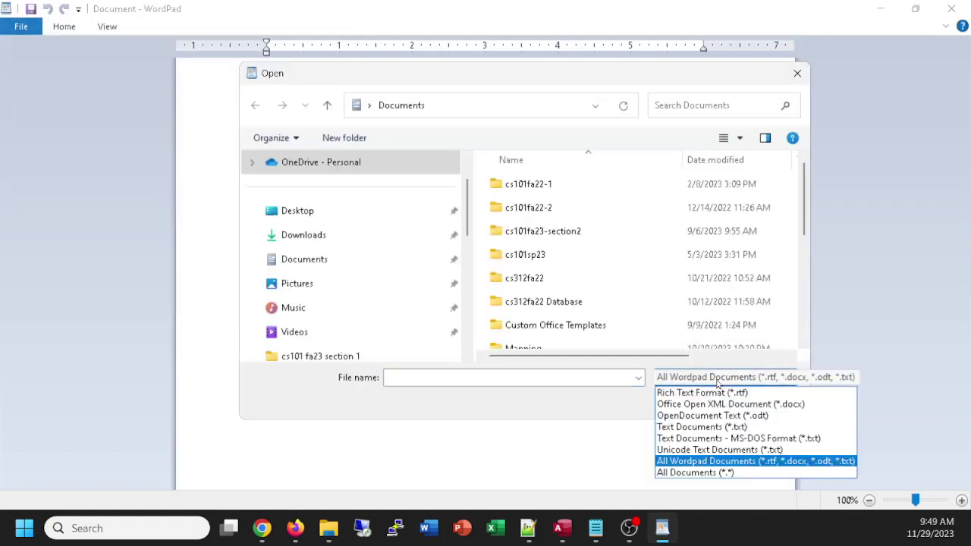
pyautogui.click(719, 472)
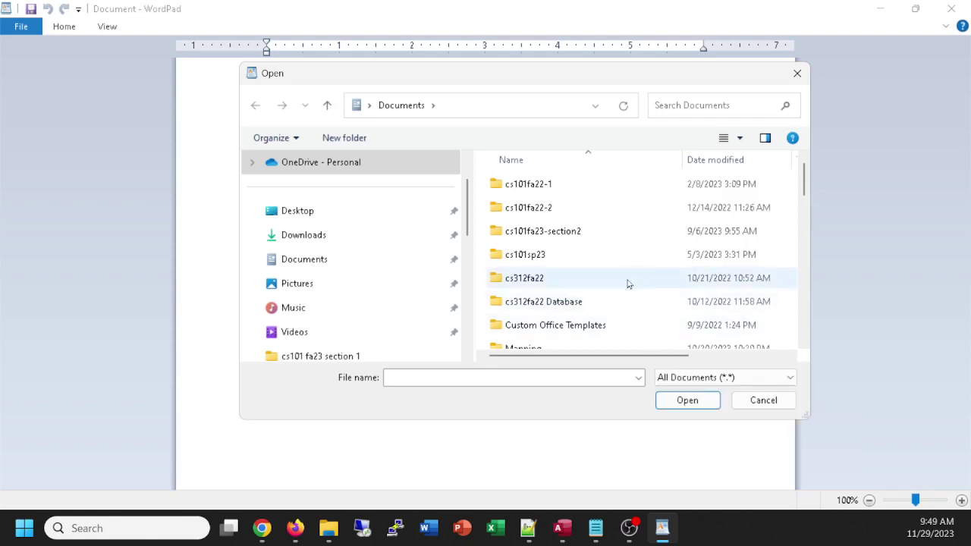
# Browse the M: drive through the user's Documents, cs101 and 2023 Fall folders to cs101fa23-section2
pyautogui.scroll(-5, 386, 240)
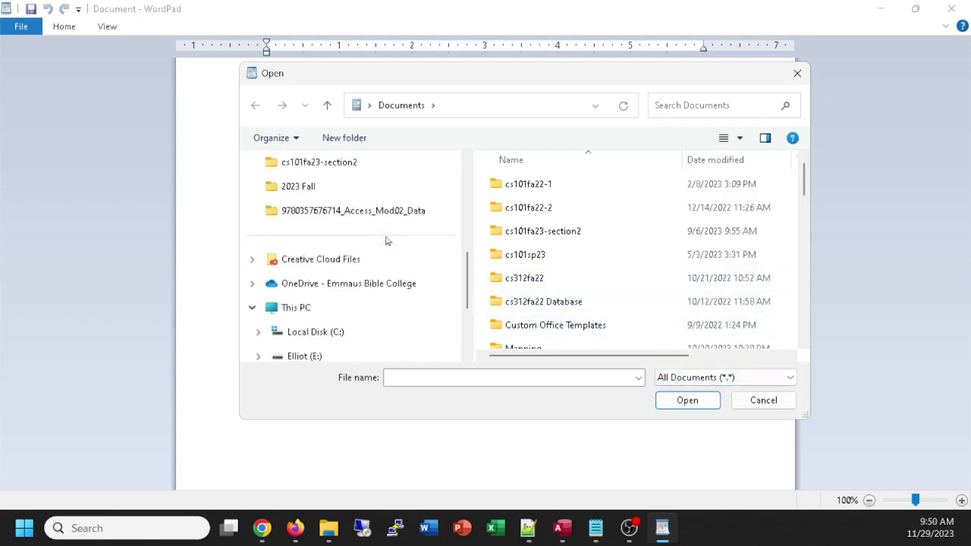
pyautogui.scroll(-2, 385, 240)
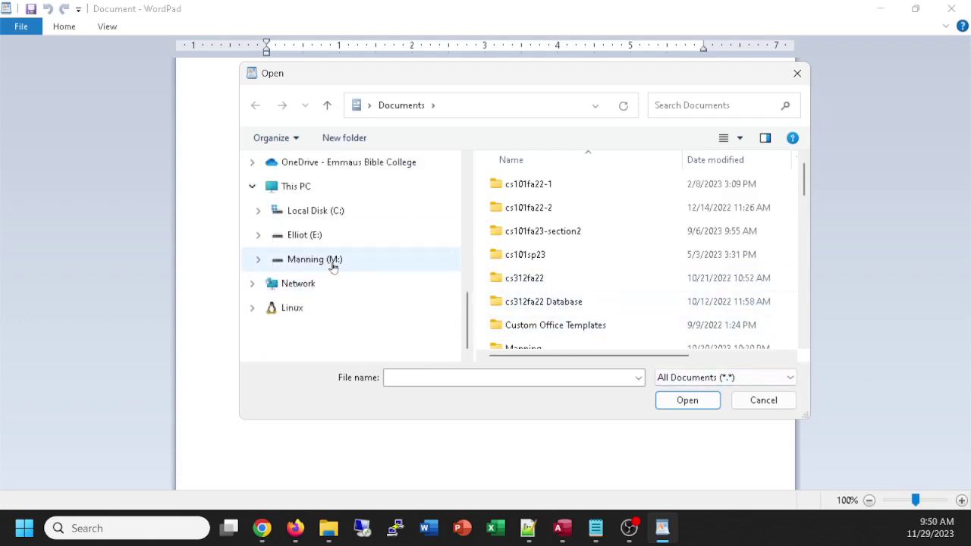
pyautogui.click(327, 263)
pyautogui.doubleClick(530, 302)
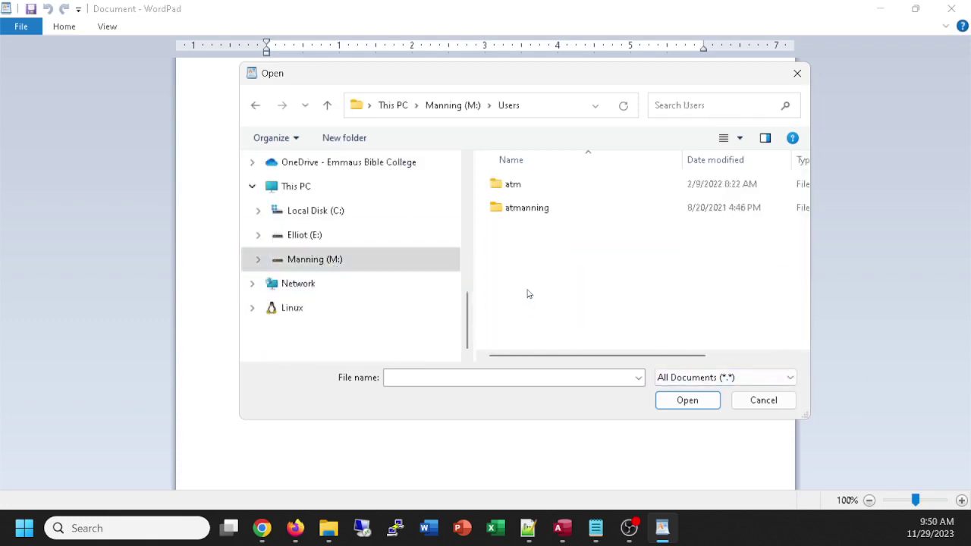
pyautogui.doubleClick(529, 209)
pyautogui.doubleClick(527, 186)
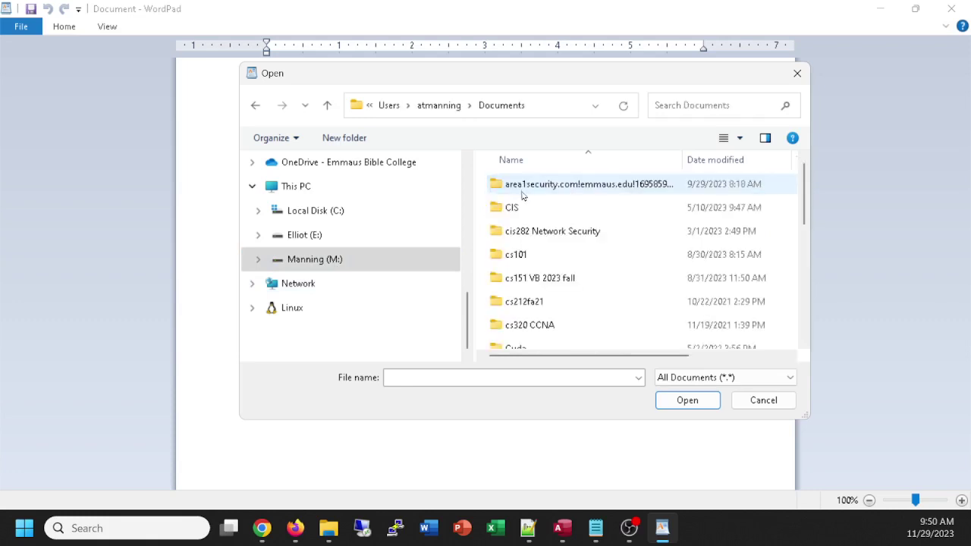
pyautogui.doubleClick(522, 258)
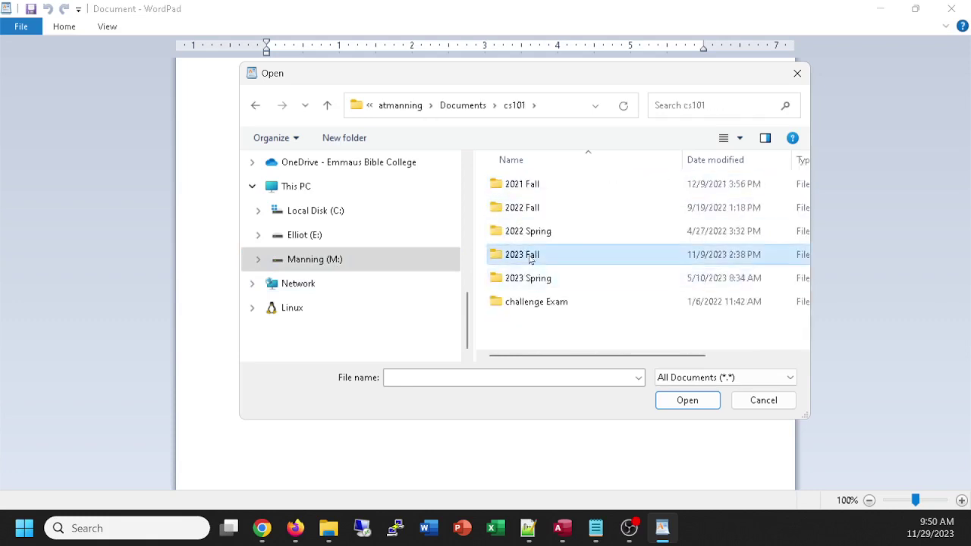
pyautogui.doubleClick(534, 256)
pyautogui.scroll(-1, 542, 275)
pyautogui.scroll(1, 543, 275)
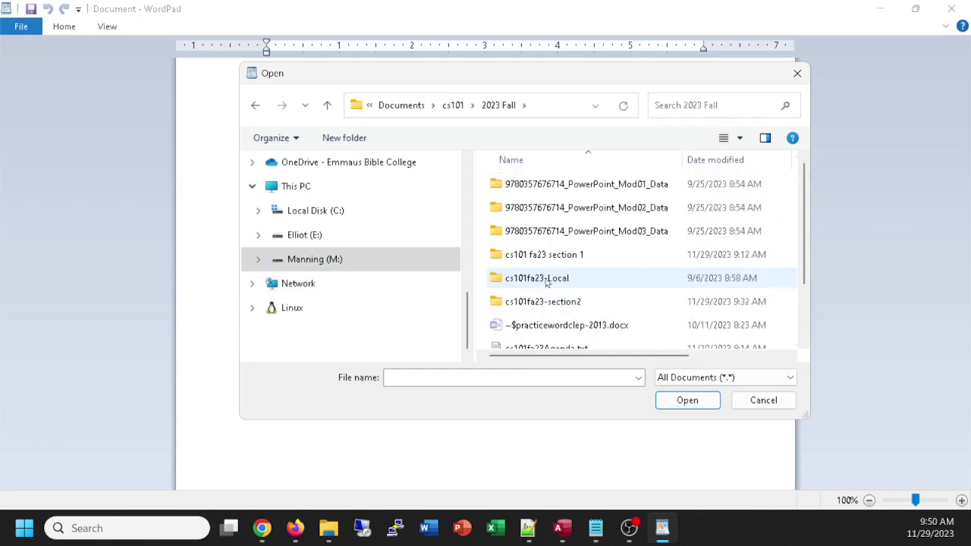
pyautogui.doubleClick(560, 299)
# Open net_Bible.csv from the cs101fa23-section2 folder
pyautogui.scroll(-2, 613, 306)
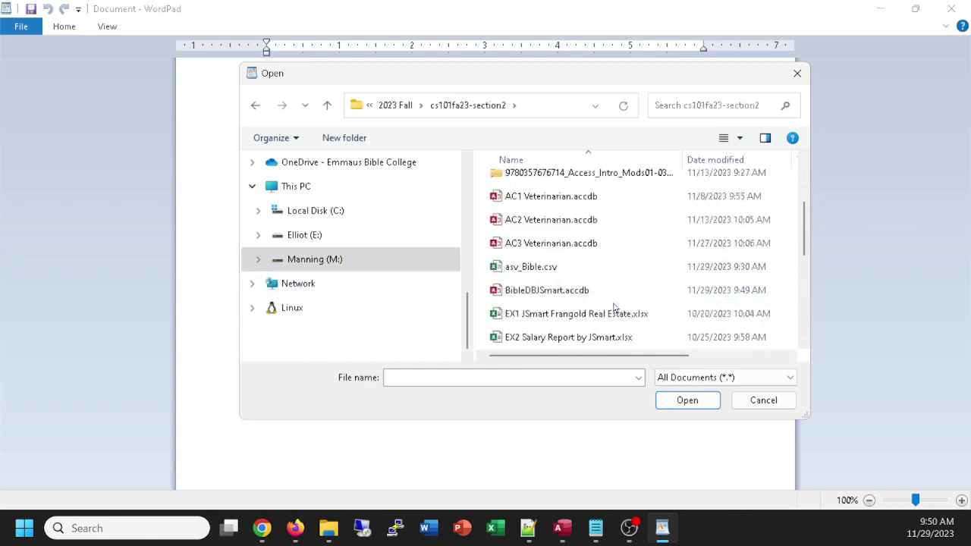
pyautogui.scroll(-2, 614, 306)
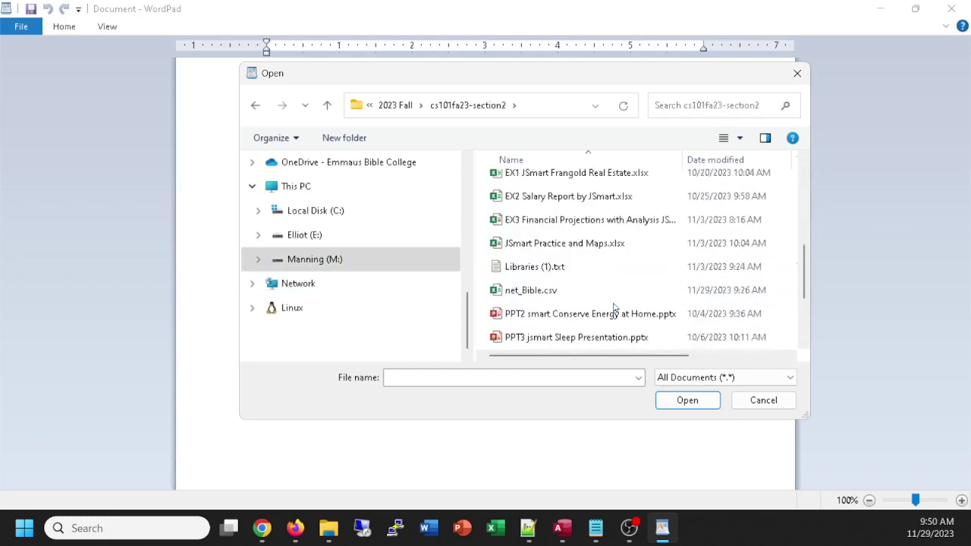
pyautogui.doubleClick(550, 290)
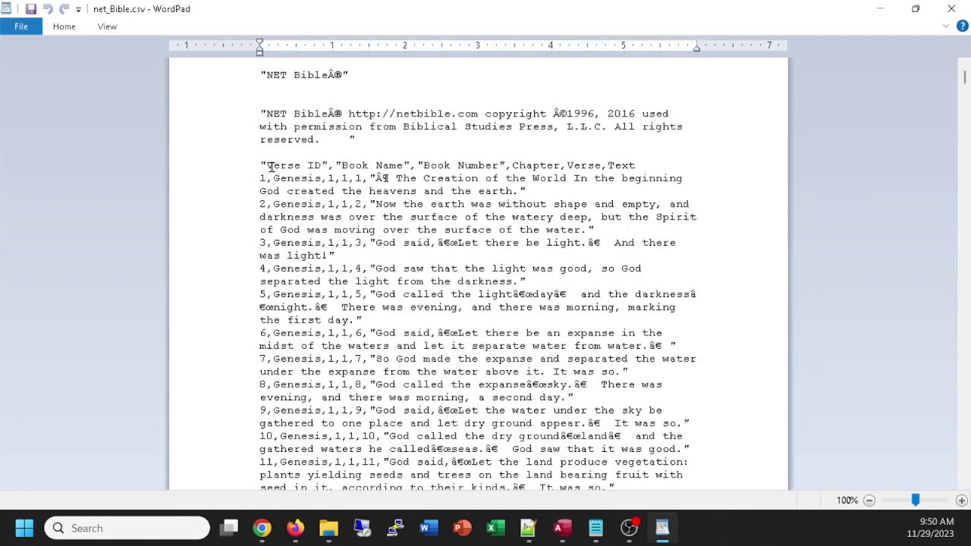
# Delete the title and copyright lines above the column headings in net_Bible.csv, save the file and close WordPad
pyautogui.doubleClick(236, 115)
pyautogui.moveTo(236, 115); pyautogui.dragTo(227, 78)
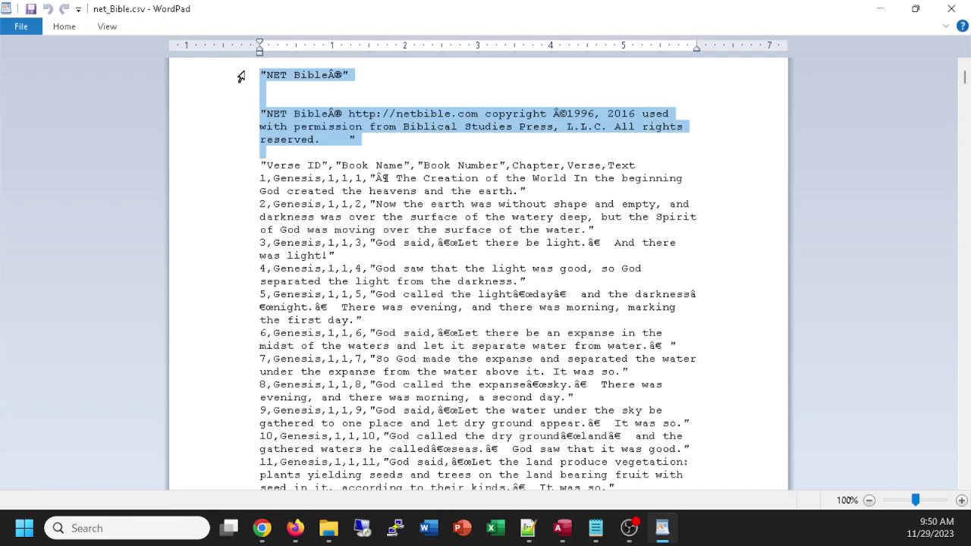
pyautogui.press('Delete')
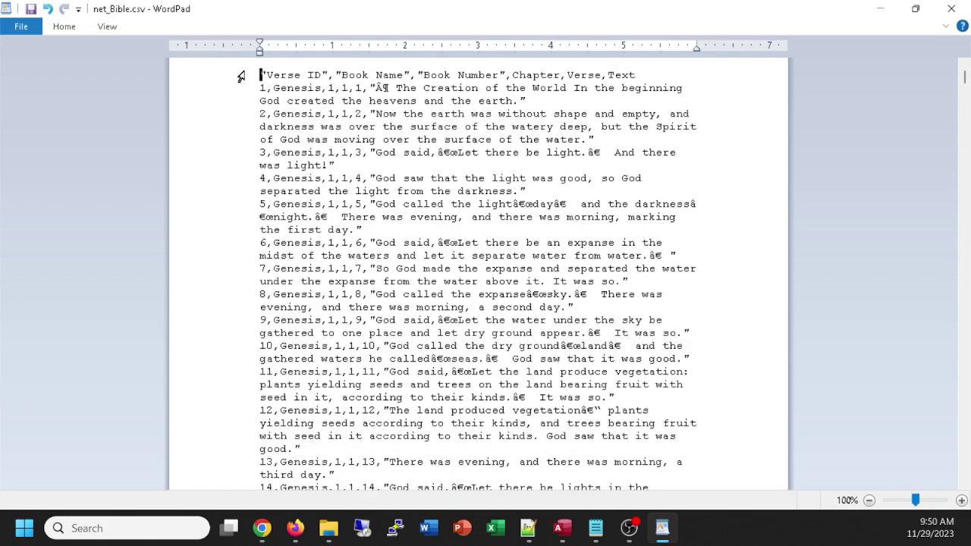
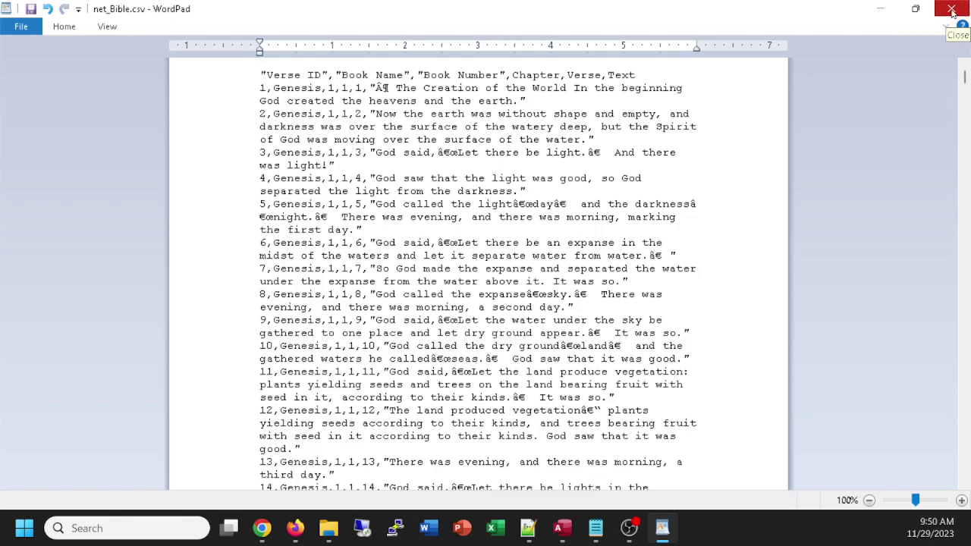
pyautogui.click(952, 10)
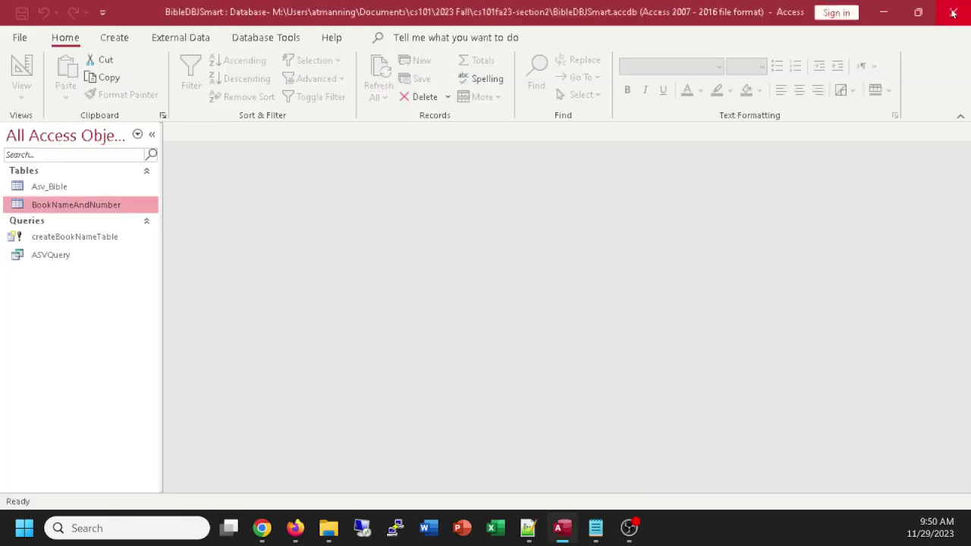
# Start a text file import of net_Bible.csv from the cs101fa23-section2 folder into a new table in the current database
pyautogui.click(187, 39)
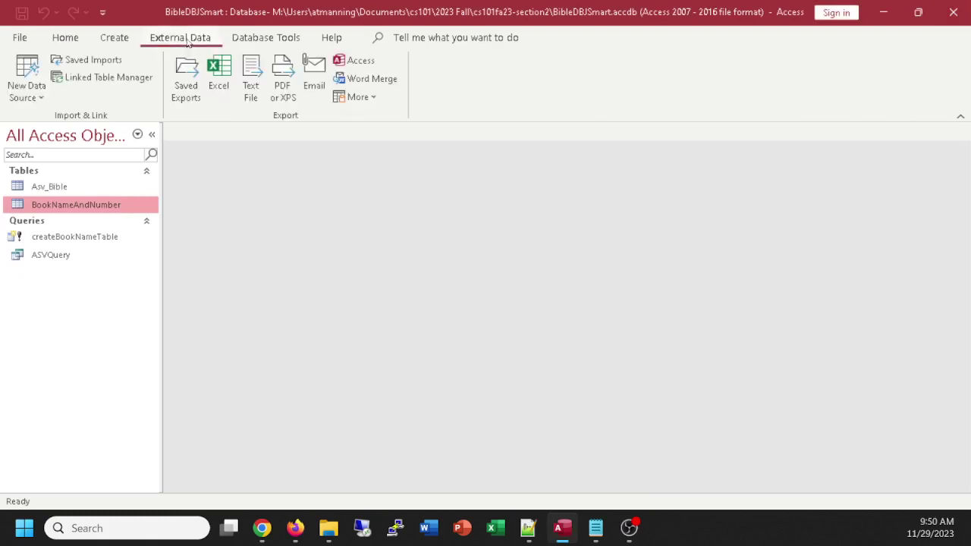
pyautogui.click(29, 89)
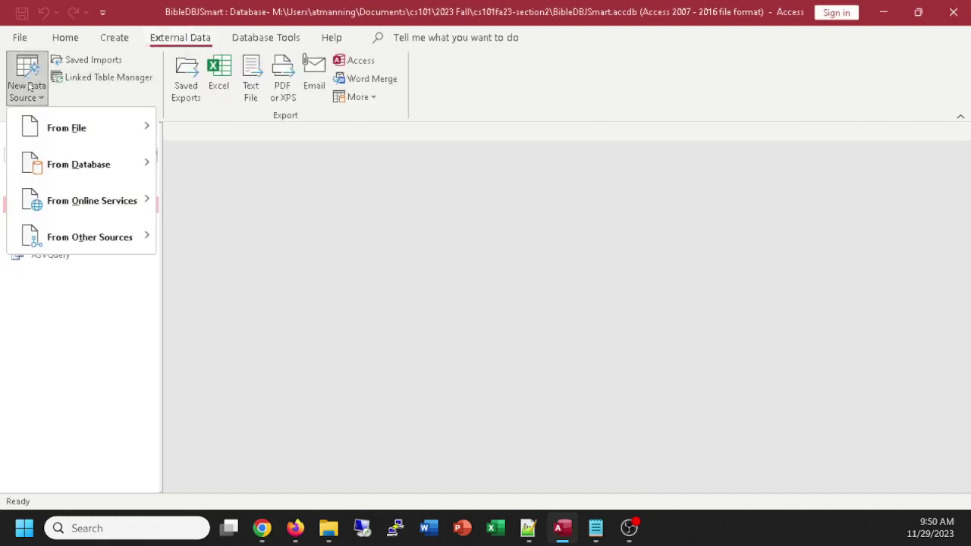
pyautogui.moveTo(50, 124)
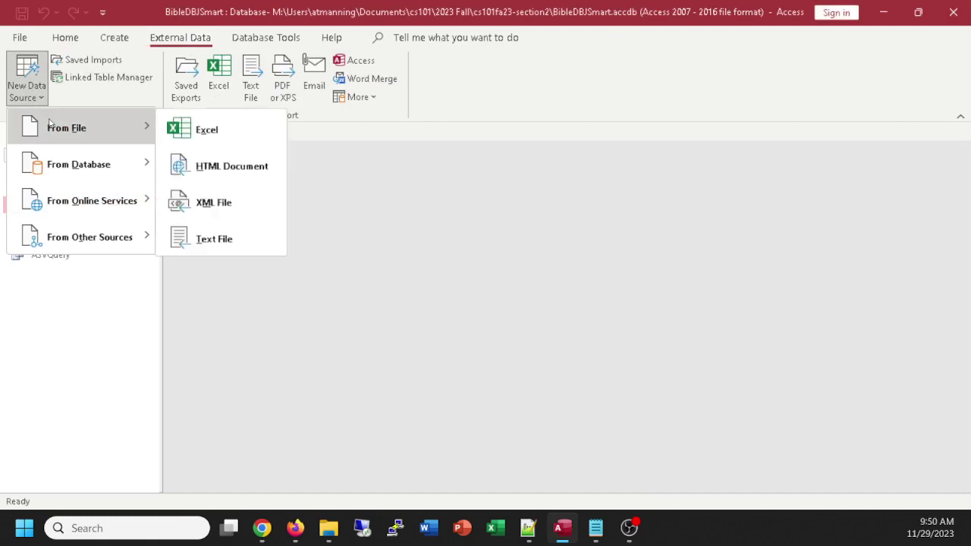
pyautogui.click(224, 235)
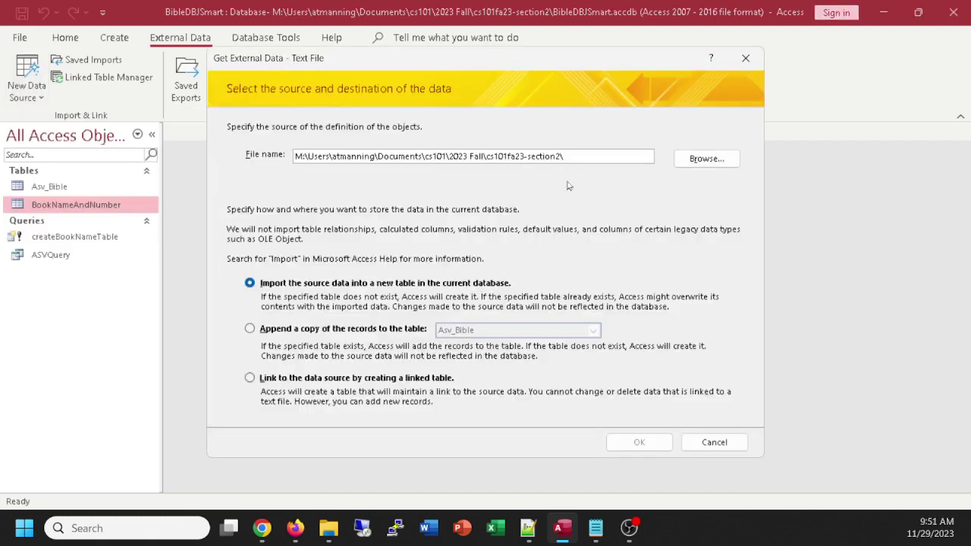
pyautogui.click(704, 159)
pyautogui.scroll(-1, 611, 304)
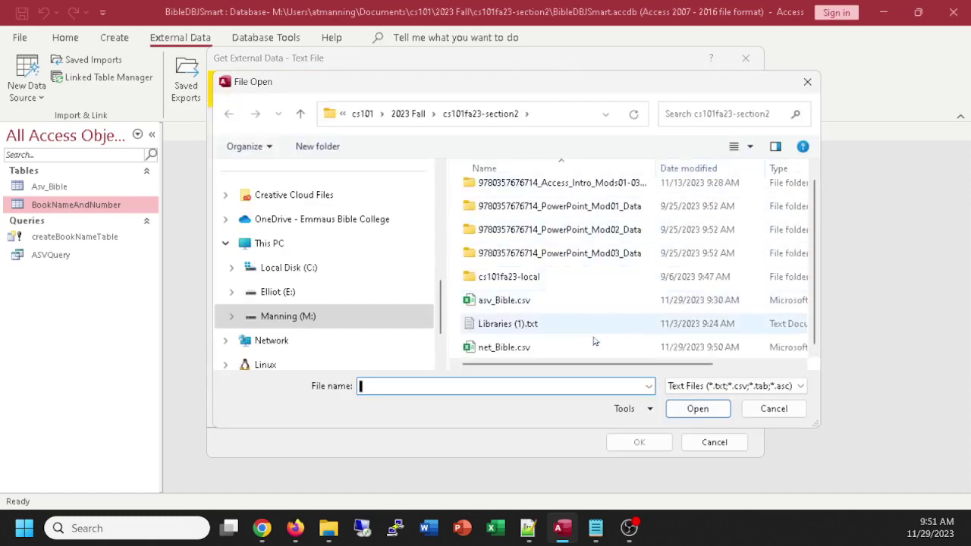
pyautogui.doubleClick(502, 348)
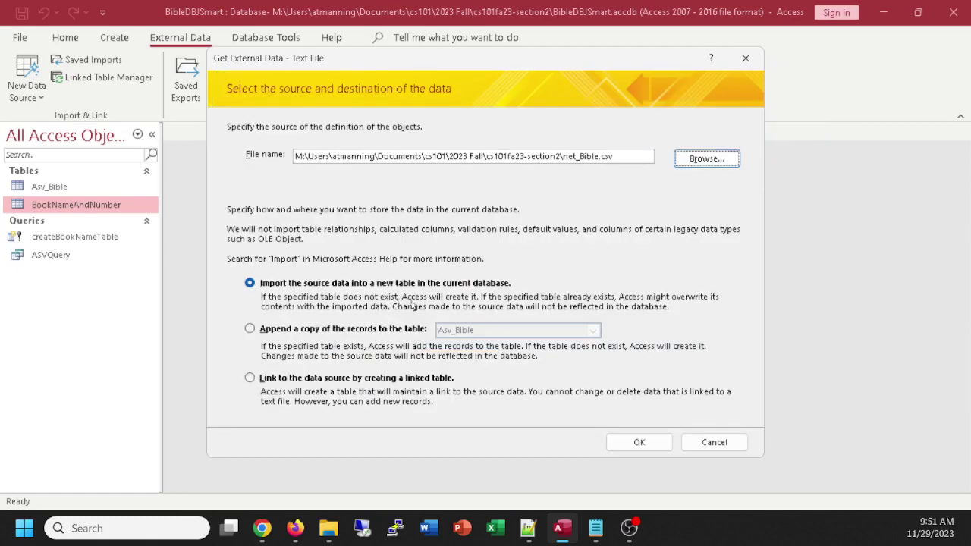
pyautogui.click(641, 442)
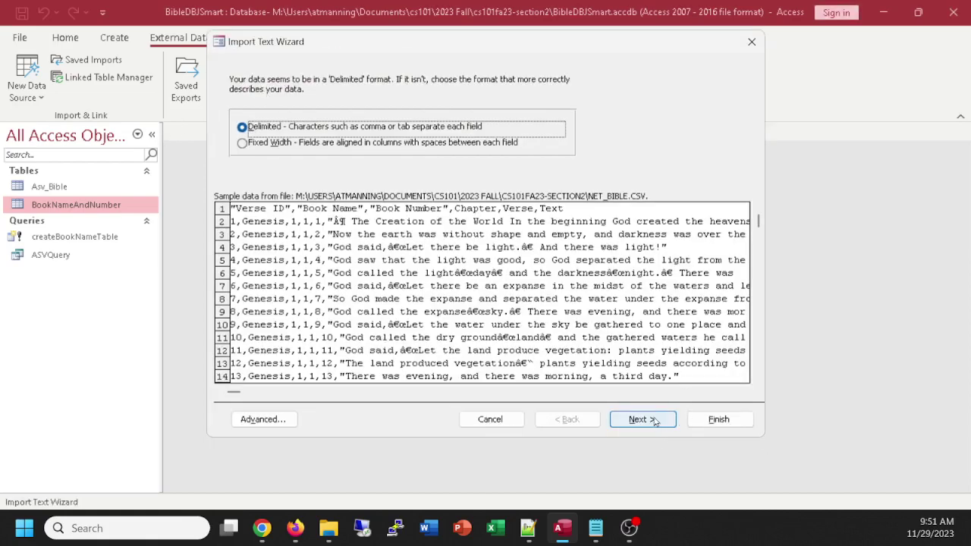
# Accept the delimited format with comma separators and mark the first row as containing field names
pyautogui.click(655, 422)
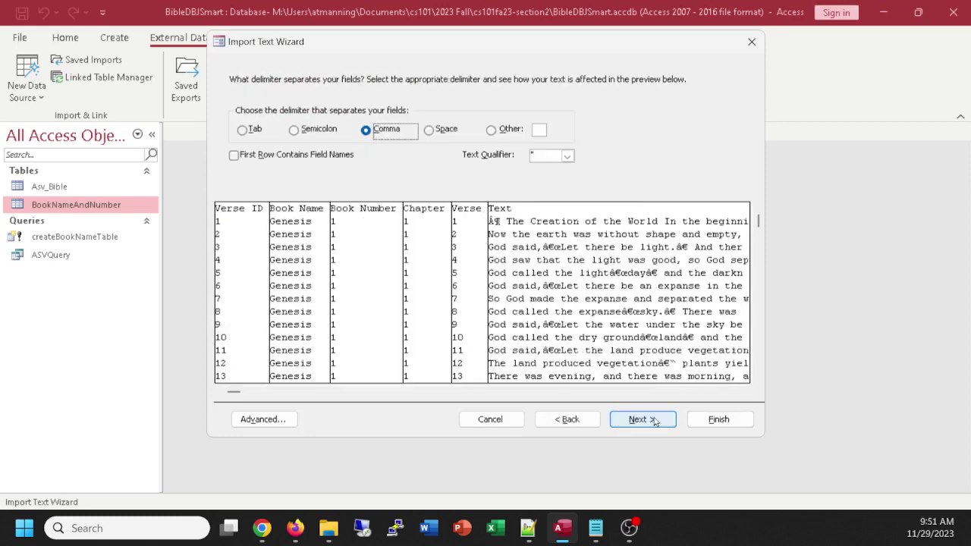
pyautogui.click(234, 156)
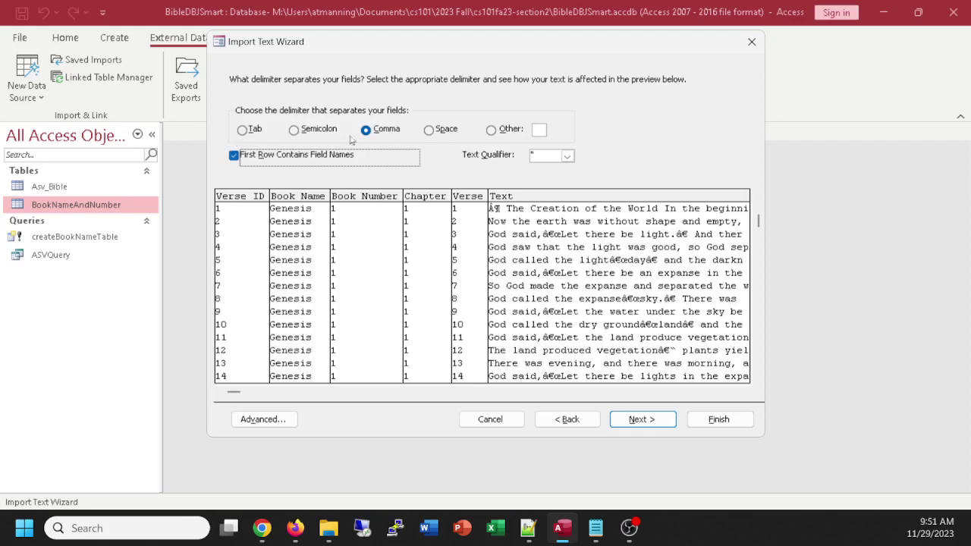
pyautogui.click(661, 421)
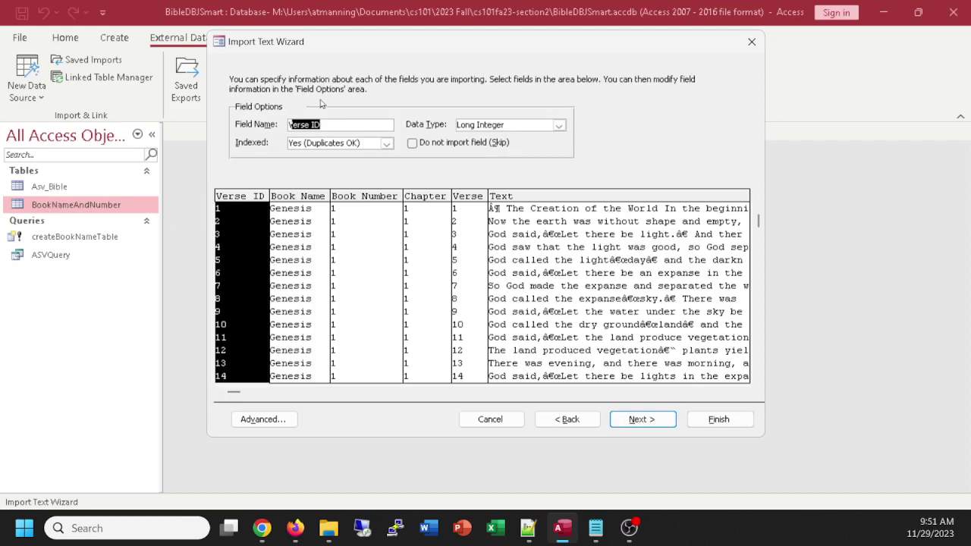
# Exclude the Book Name field from the import and set the Text field's data type to Long Text
pyautogui.click(299, 198)
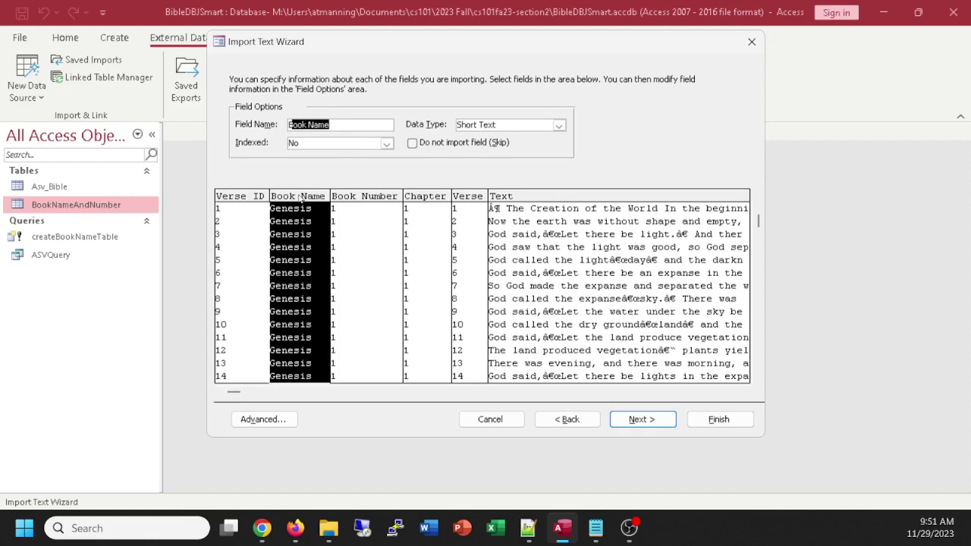
pyautogui.click(411, 143)
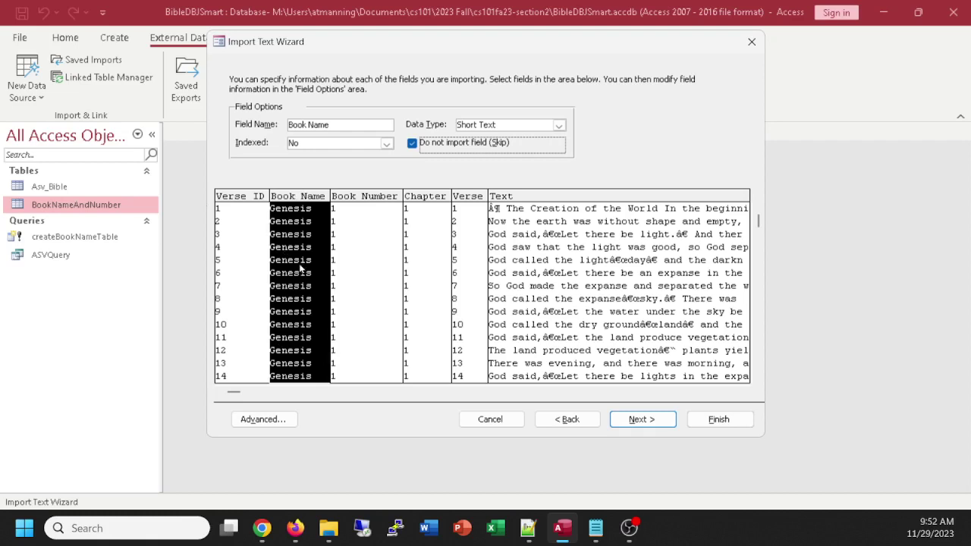
pyautogui.click(514, 199)
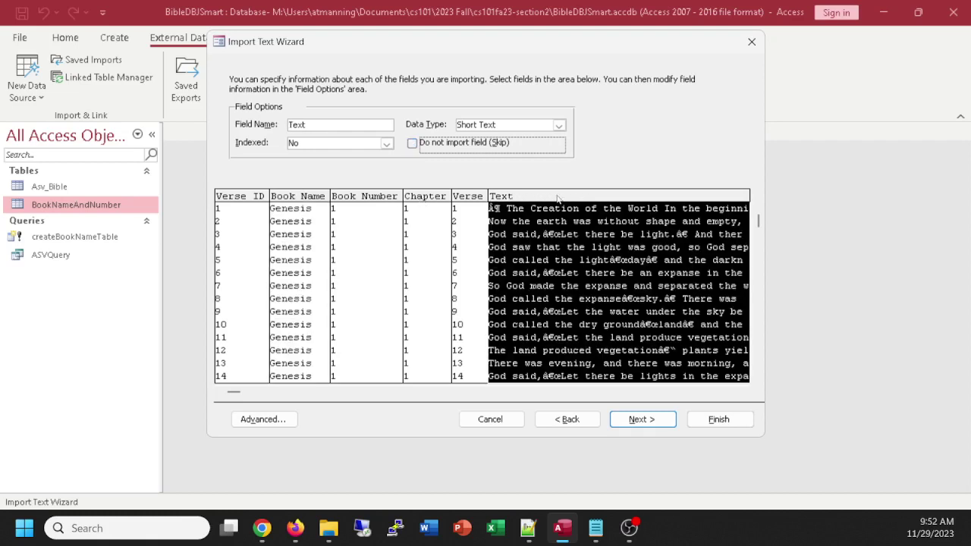
pyautogui.click(560, 127)
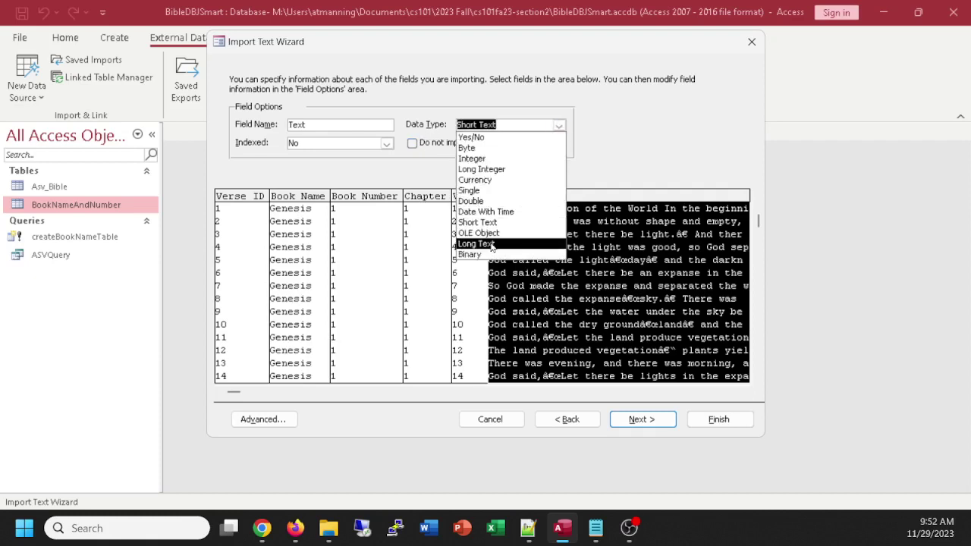
pyautogui.click(493, 244)
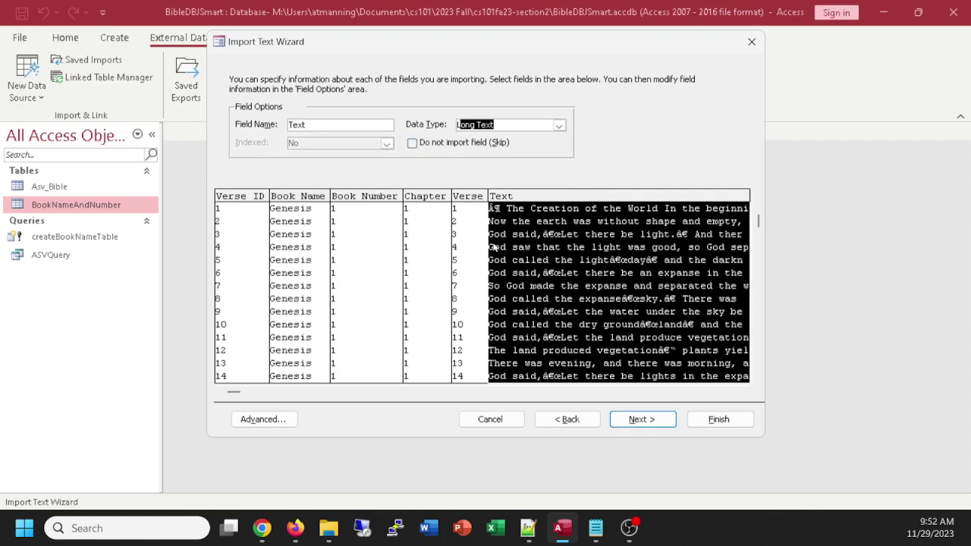
# Check the import options of the remaining fields and choose Verse ID as the new table's primary key
pyautogui.click(465, 197)
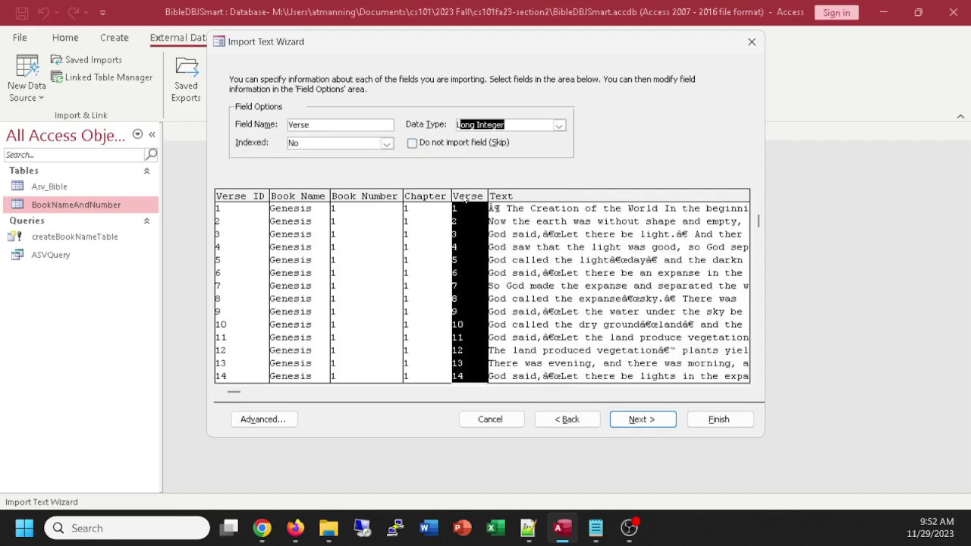
pyautogui.click(431, 199)
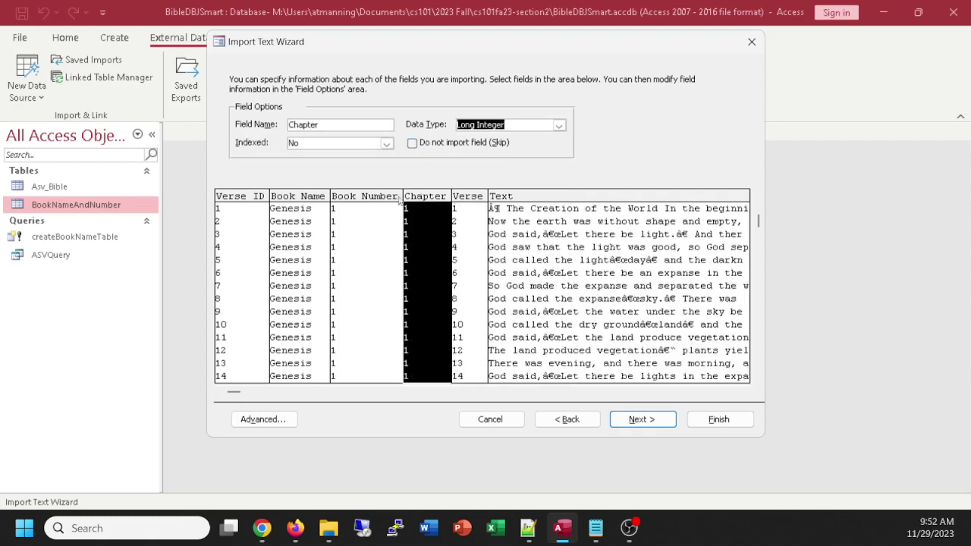
pyautogui.click(358, 198)
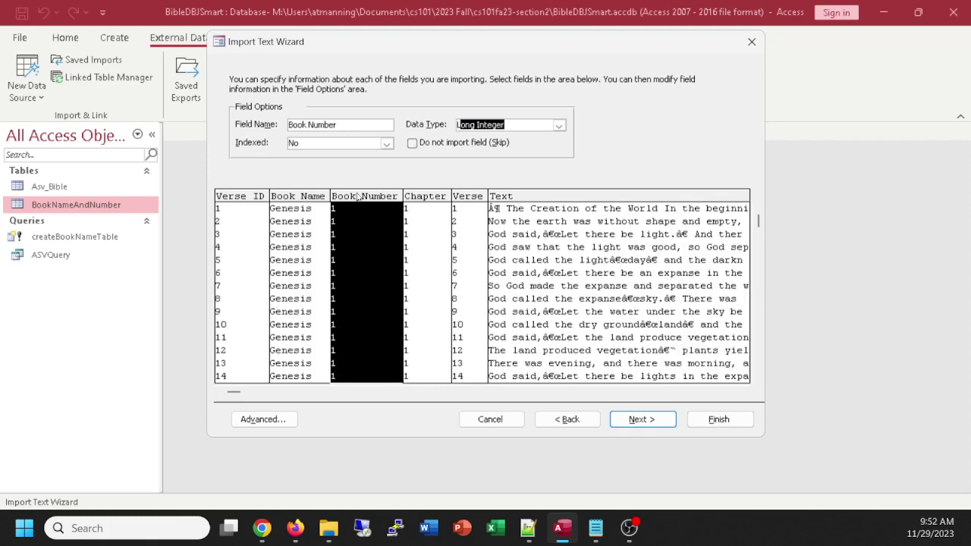
pyautogui.click(308, 198)
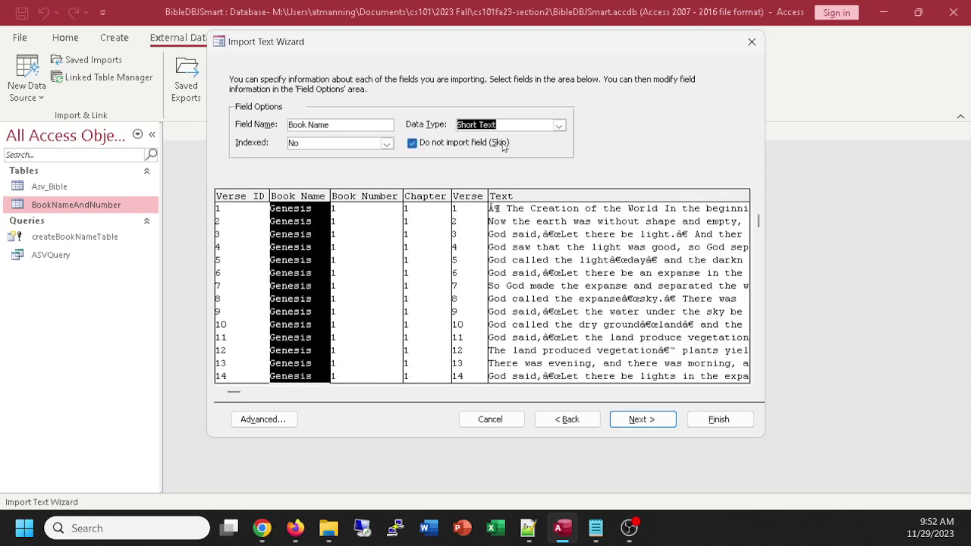
pyautogui.click(226, 202)
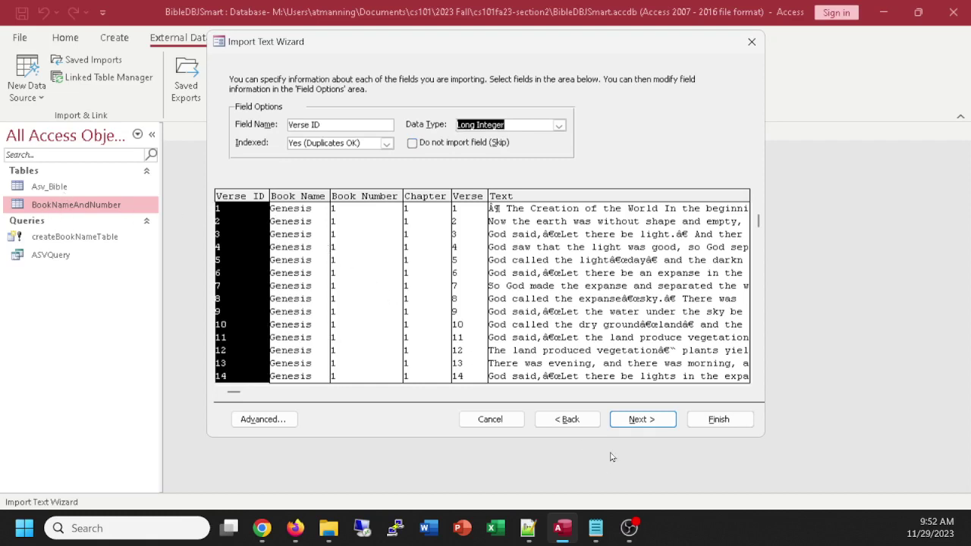
pyautogui.click(643, 420)
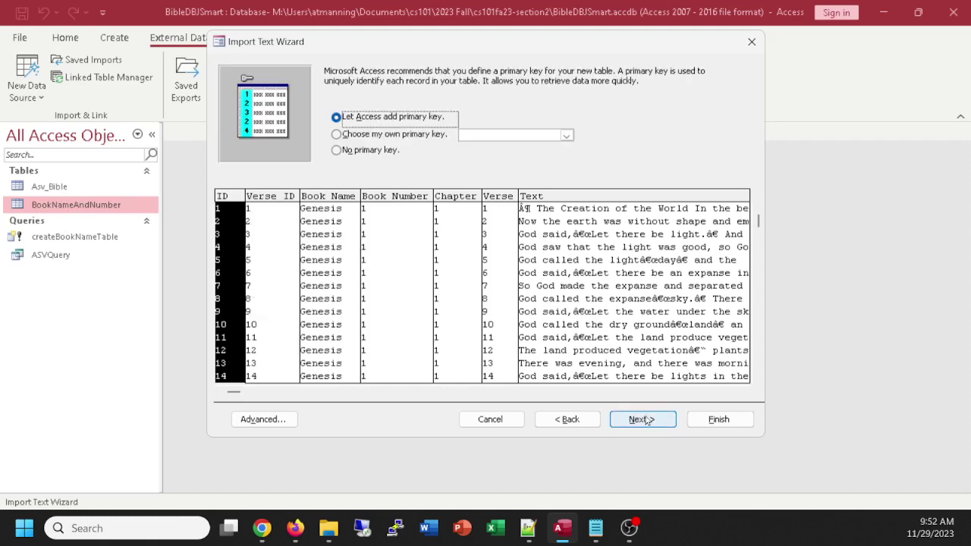
pyautogui.click(336, 135)
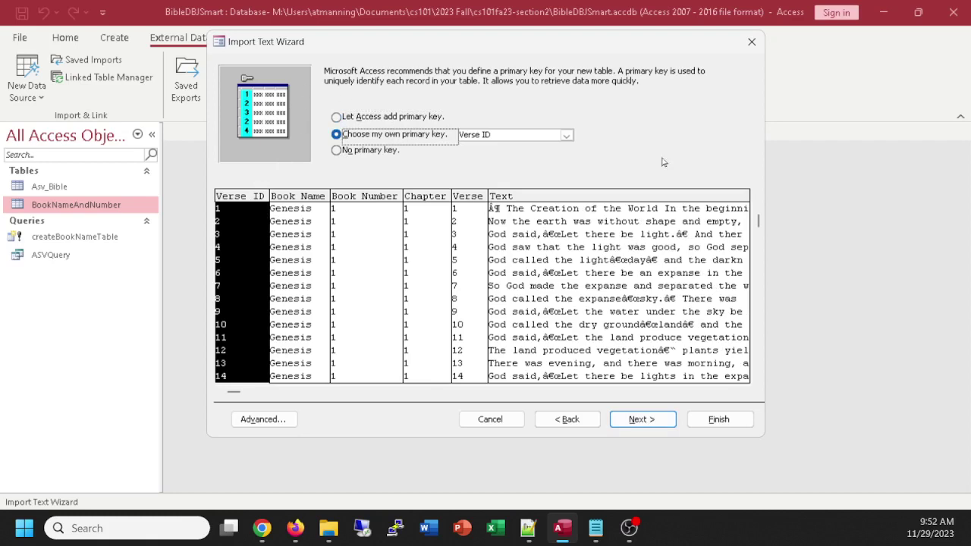
# Recheck the field and delimiter settings, and finish the import into table Net_Bible without saving the import steps
pyautogui.click(568, 419)
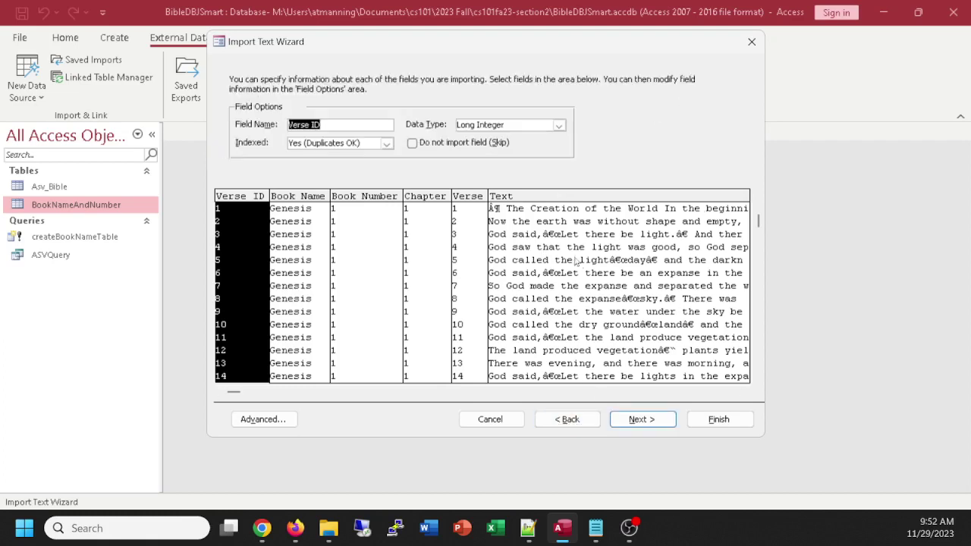
pyautogui.click(555, 199)
pyautogui.click(307, 207)
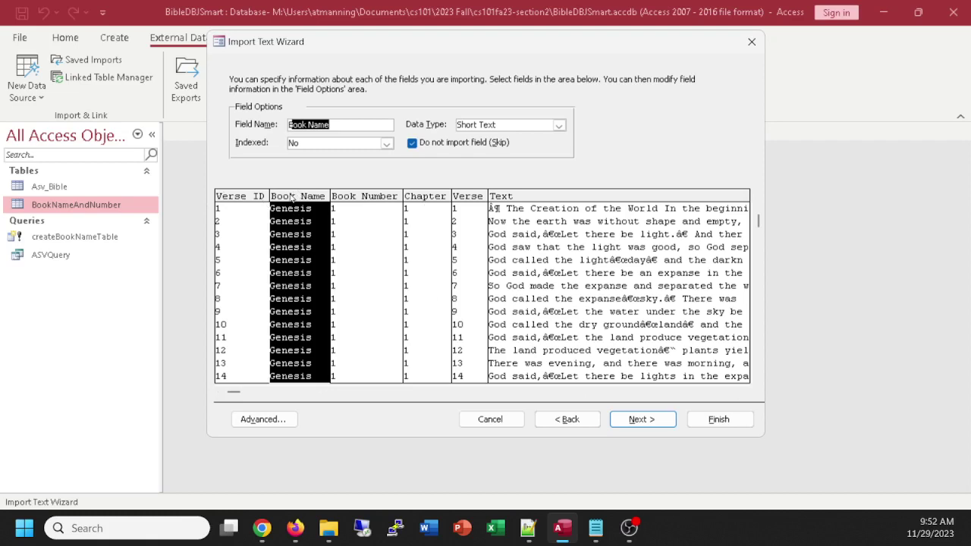
pyautogui.click(563, 419)
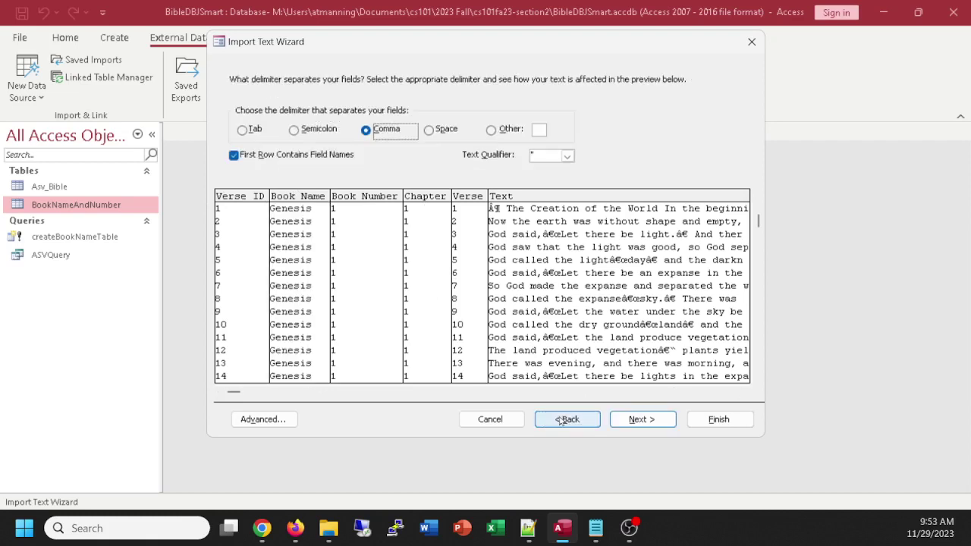
pyautogui.click(632, 421)
pyautogui.click(640, 422)
pyautogui.click(641, 420)
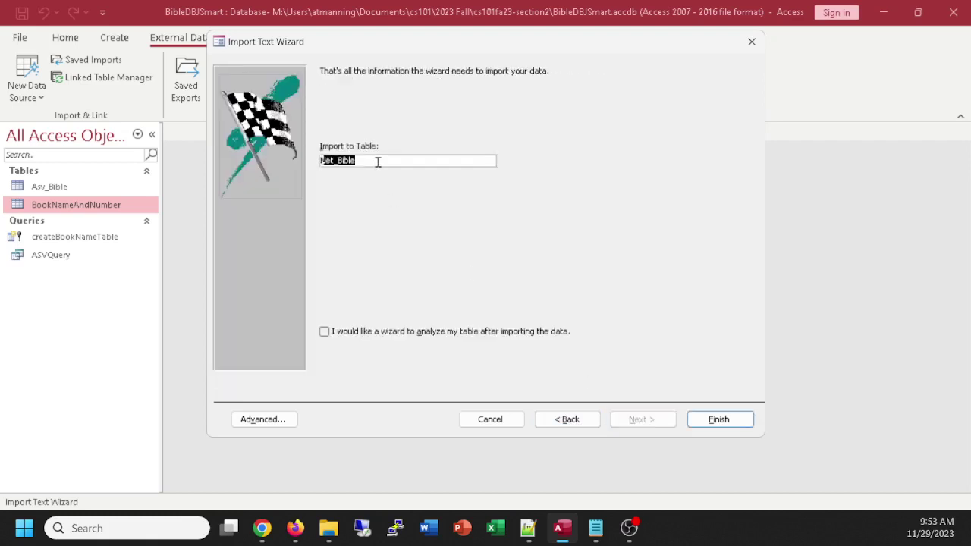
pyautogui.click(733, 419)
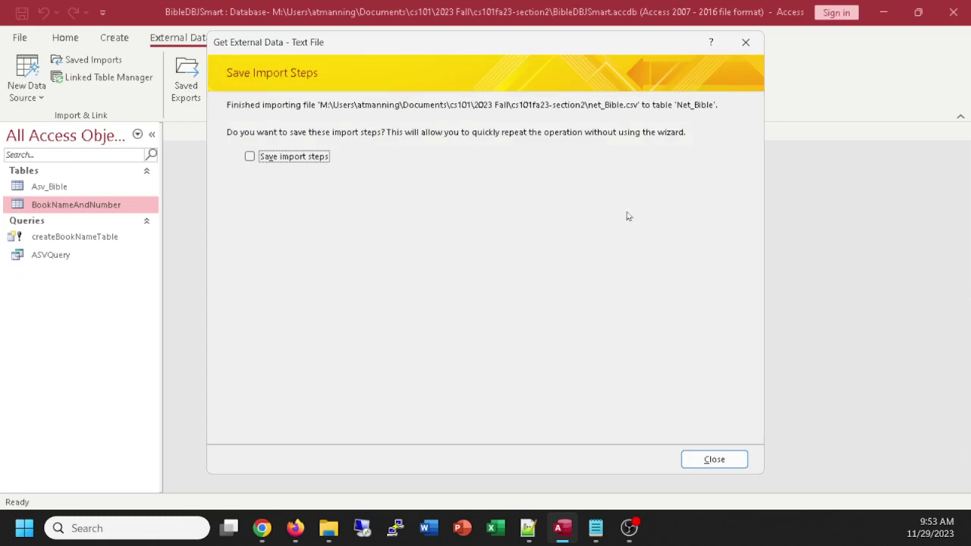
pyautogui.click(716, 459)
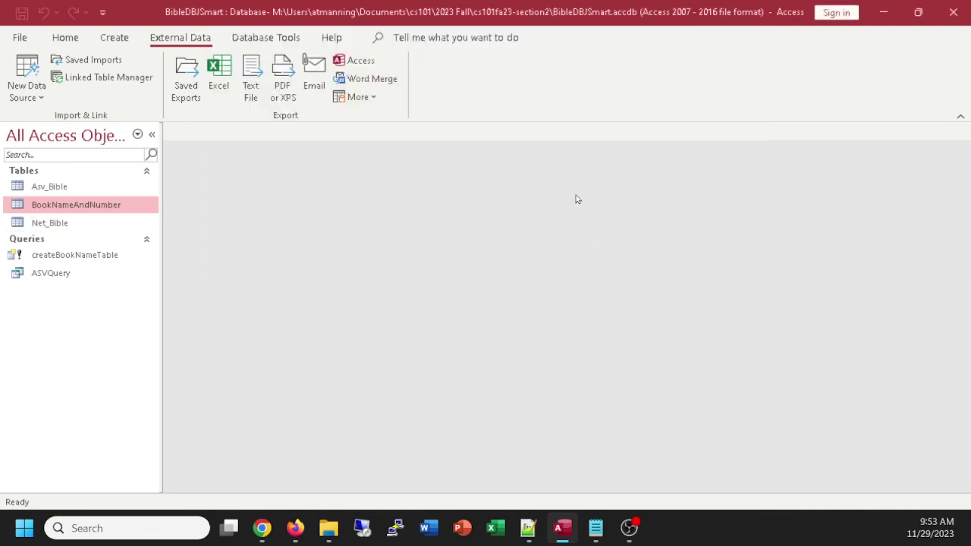
# Open the Net_Bible table, widen its Text column to inspect the imported verses, and close the table saving the layout
pyautogui.doubleClick(63, 224)
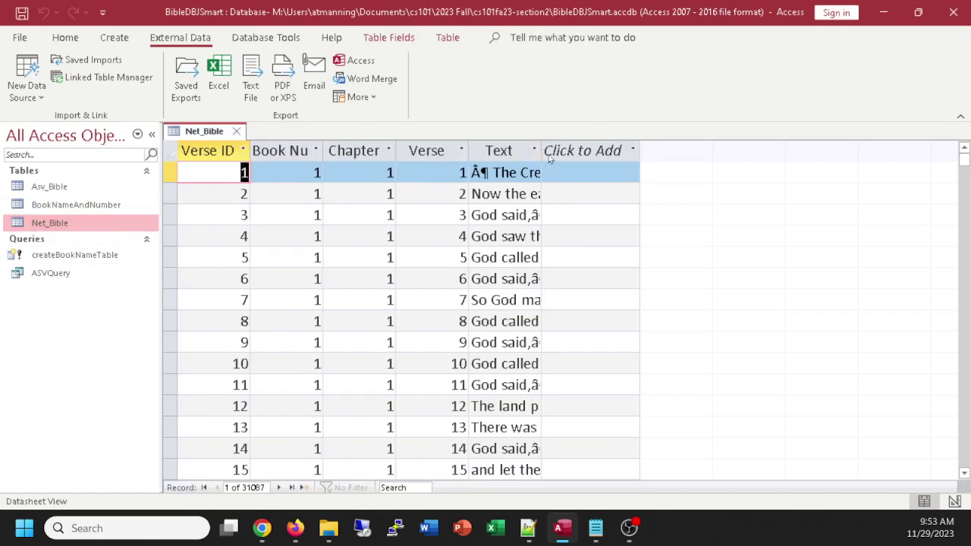
pyautogui.moveTo(827, 126); pyautogui.dragTo(911, 156)
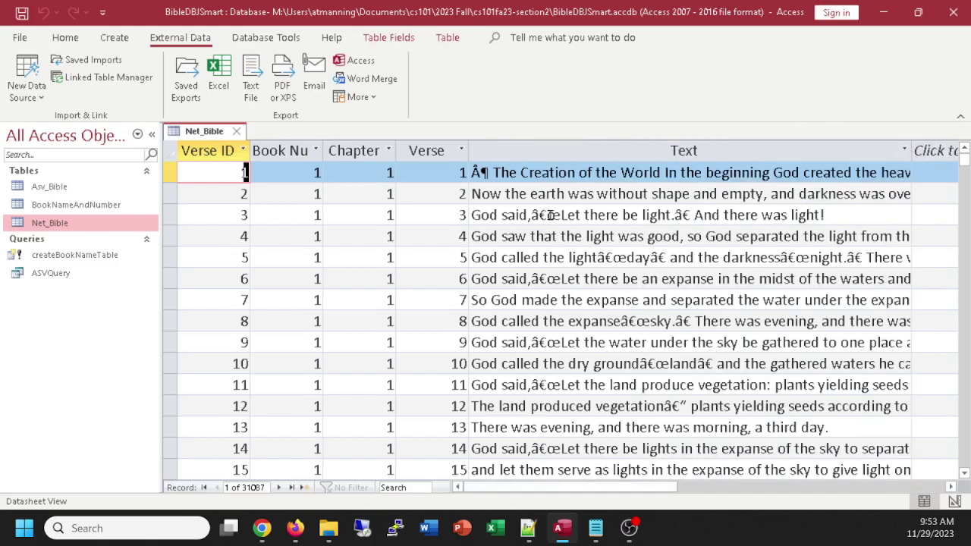
pyautogui.click(549, 217)
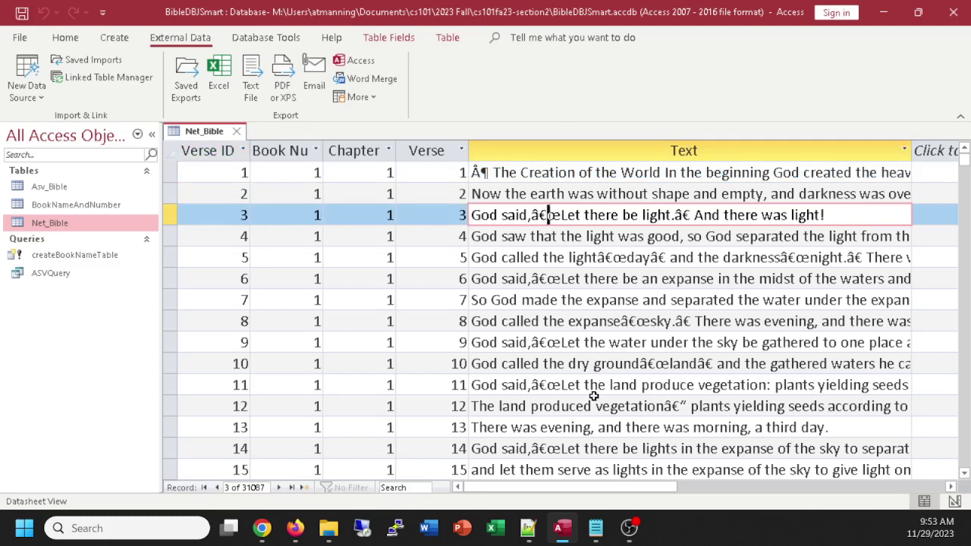
pyautogui.moveTo(639, 363); pyautogui.dragTo(659, 363)
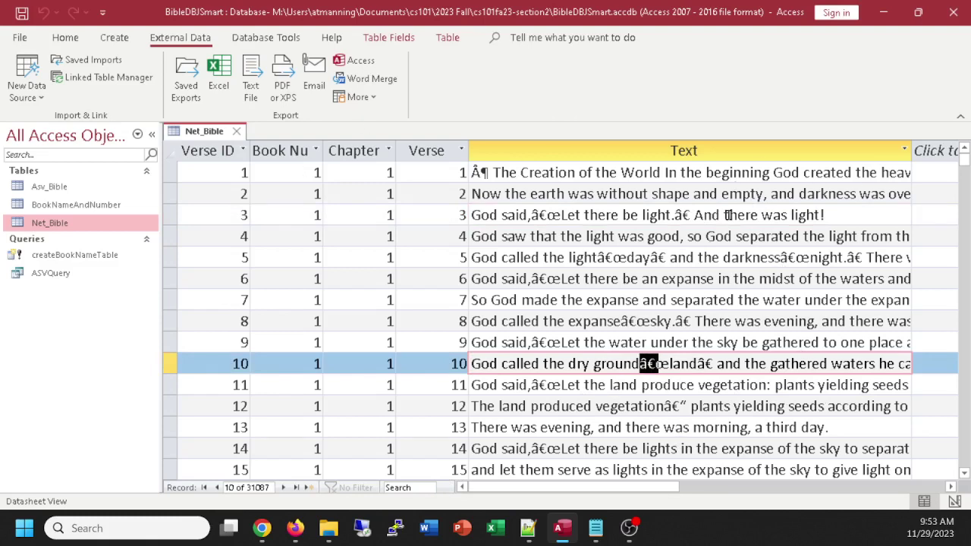
pyautogui.click(266, 487)
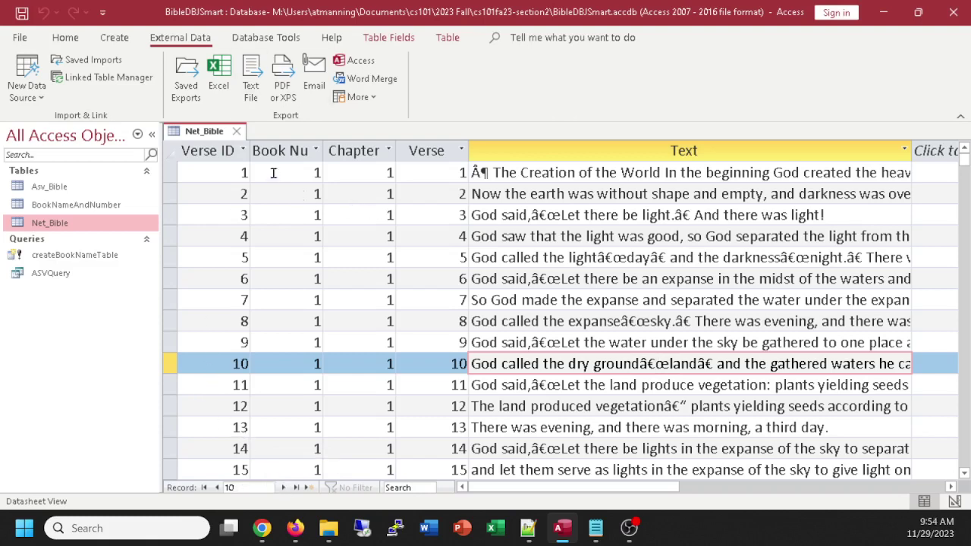
pyautogui.moveTo(410, 173); pyautogui.dragTo(409, 189)
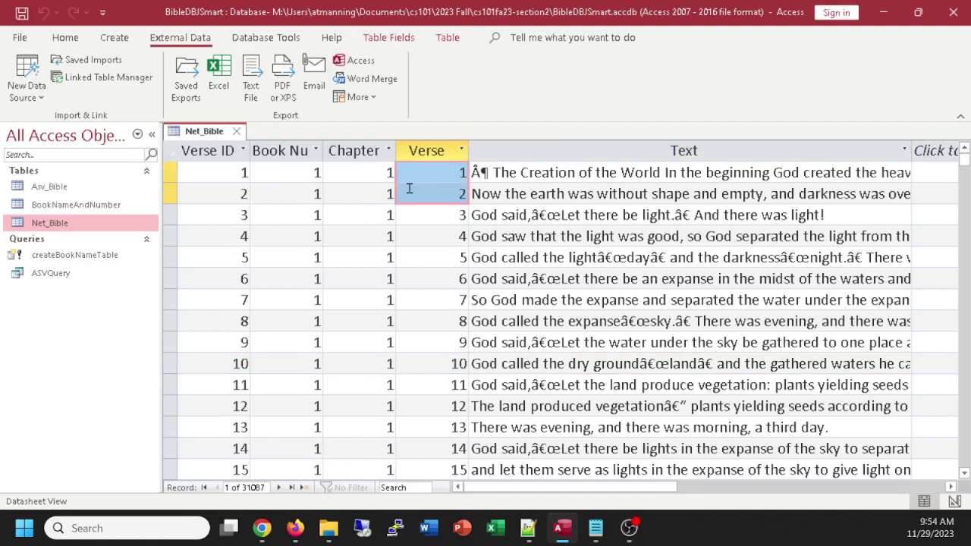
pyautogui.click(239, 134)
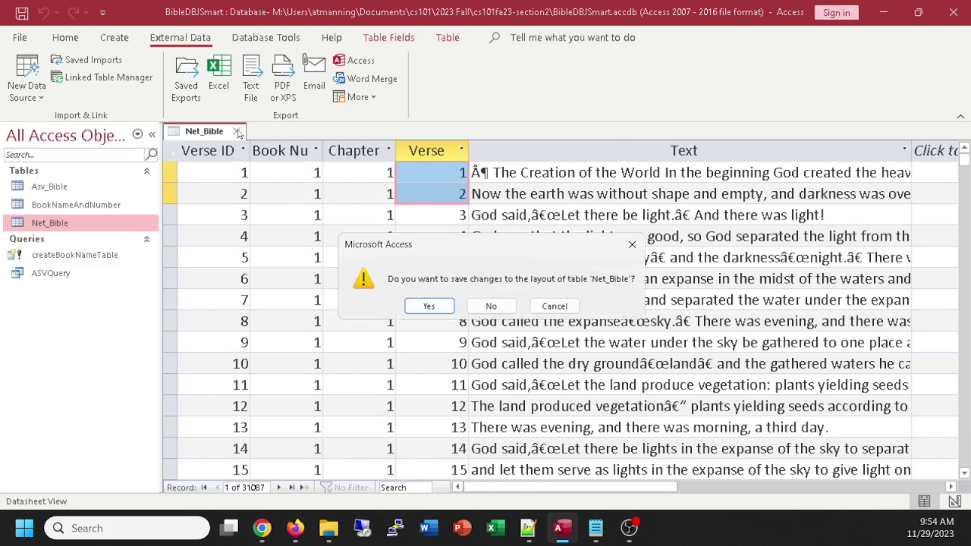
pyautogui.click(446, 305)
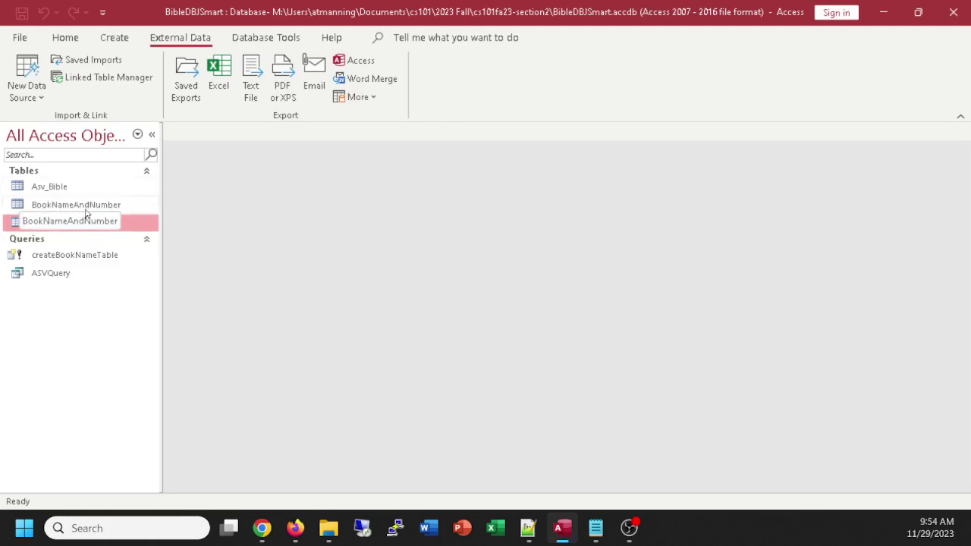
# Add Net_Bible to the relationships diagram and relate its Book Number to BookNameAndNumber's Book Number, enforcing referential integrity
pyautogui.click(273, 38)
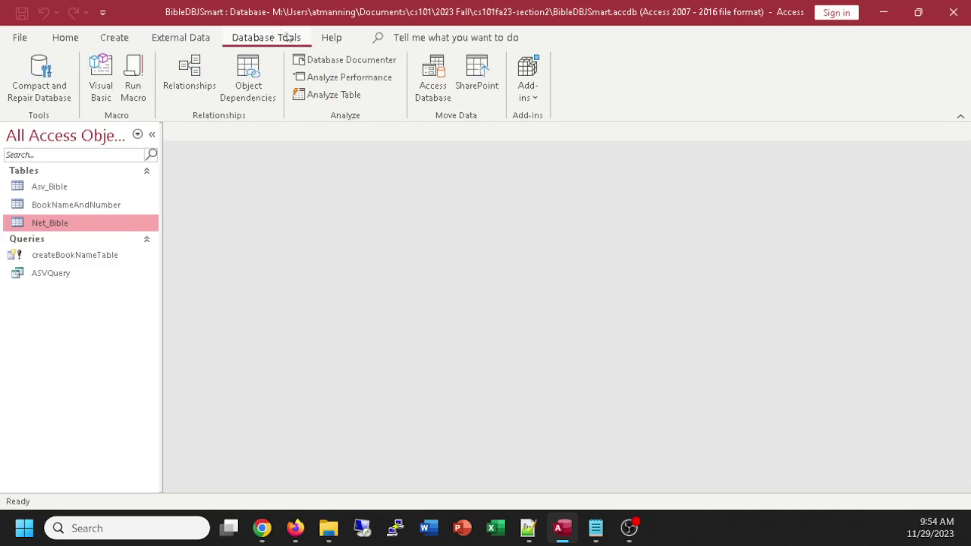
pyautogui.click(187, 72)
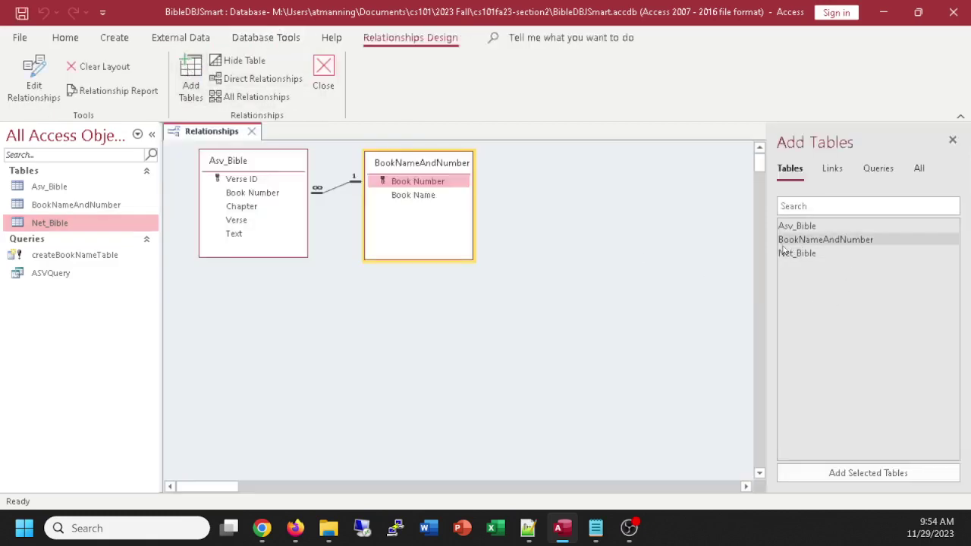
pyautogui.doubleClick(796, 253)
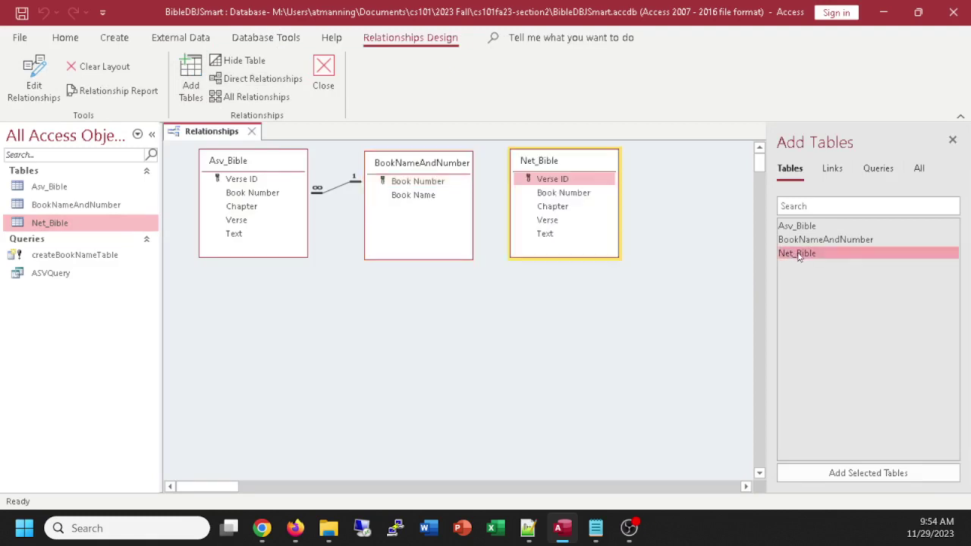
pyautogui.moveTo(563, 162); pyautogui.dragTo(427, 185)
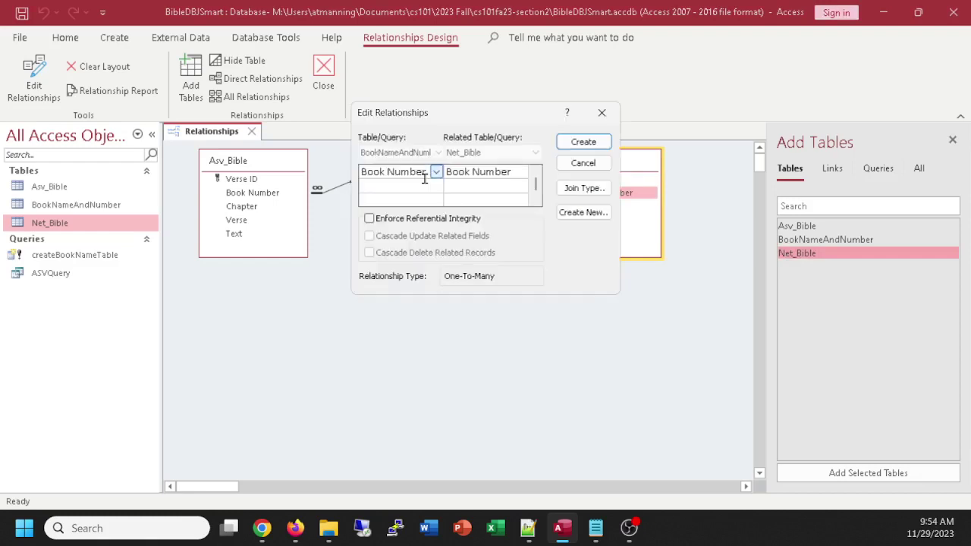
pyautogui.click(369, 219)
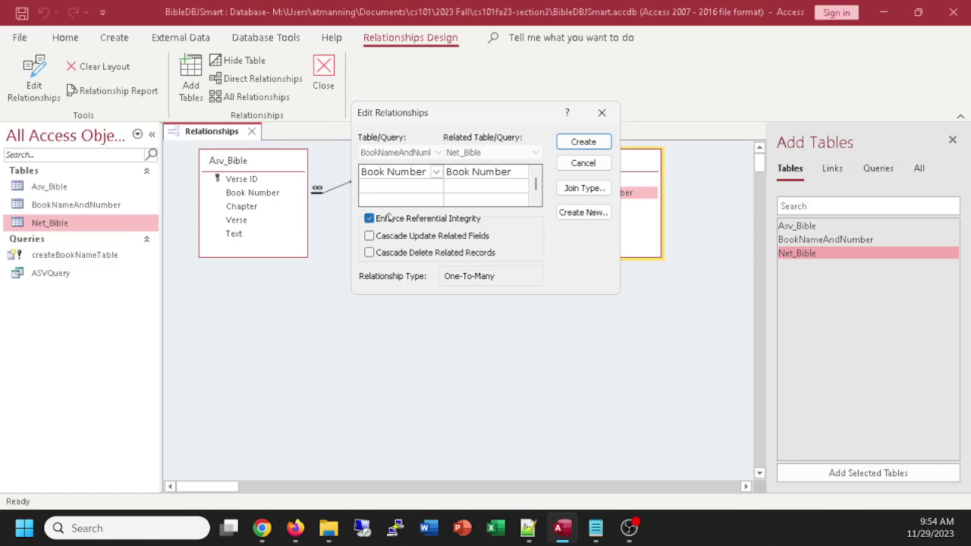
pyautogui.click(583, 142)
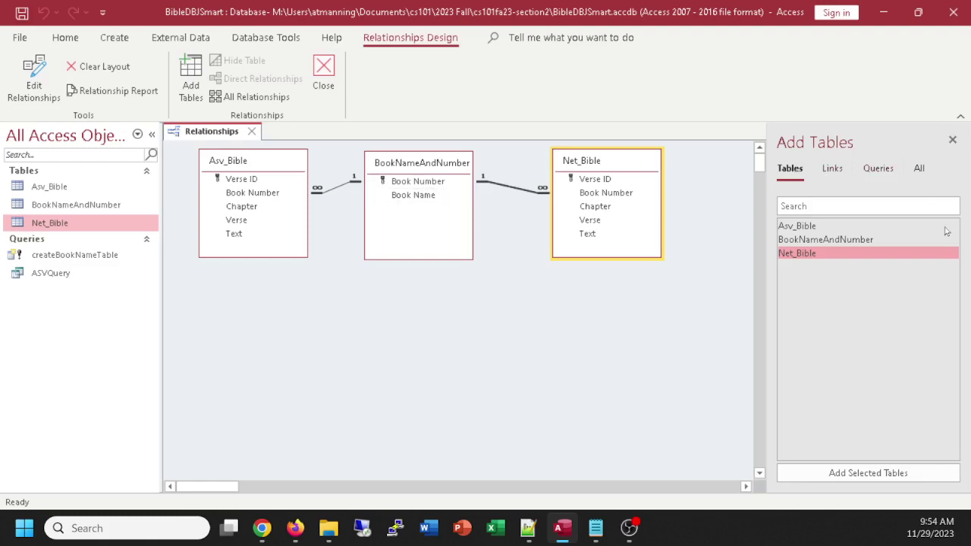
# Move the Net_Bible table slightly closer to BookNameAndNumber in the diagram and close the relationships, saving the layout
pyautogui.moveTo(592, 165); pyautogui.dragTo(379, 125)
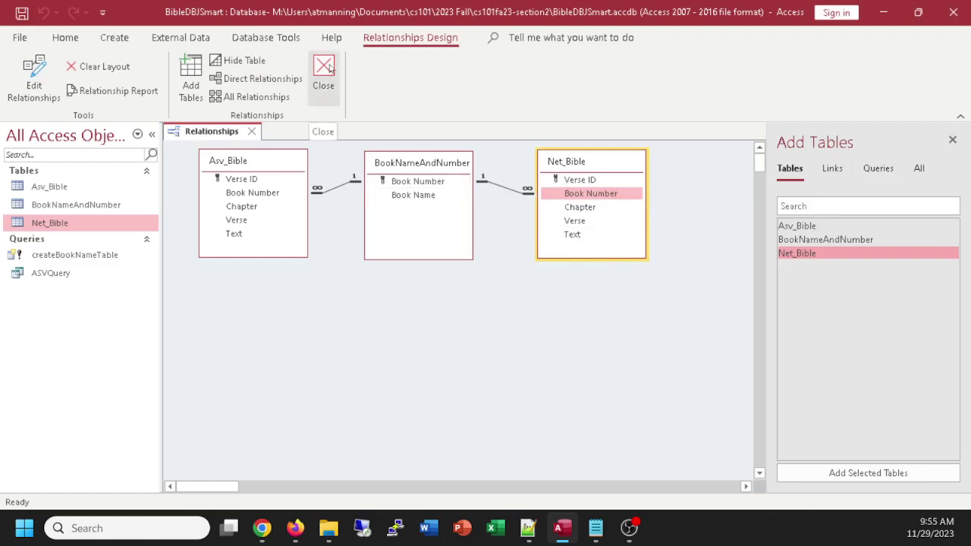
pyautogui.click(329, 69)
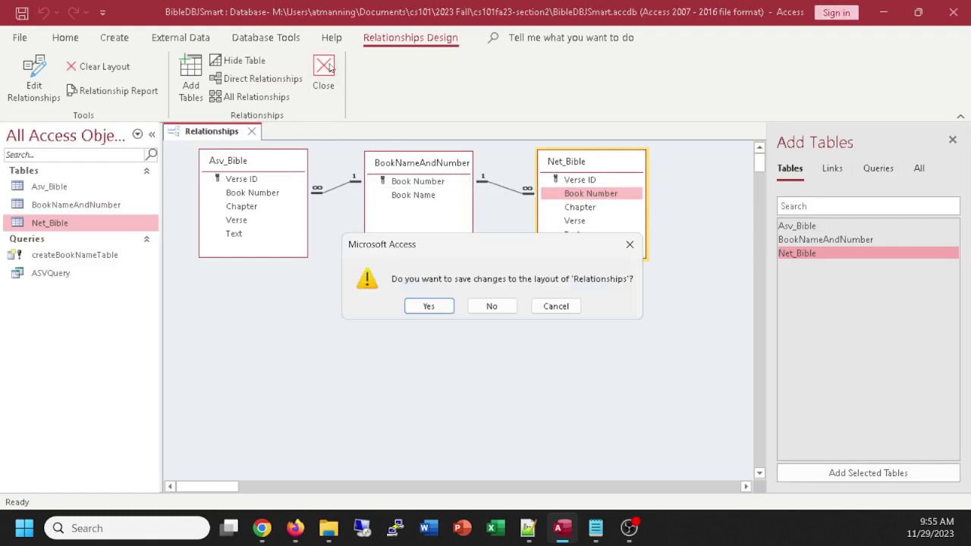
pyautogui.click(429, 305)
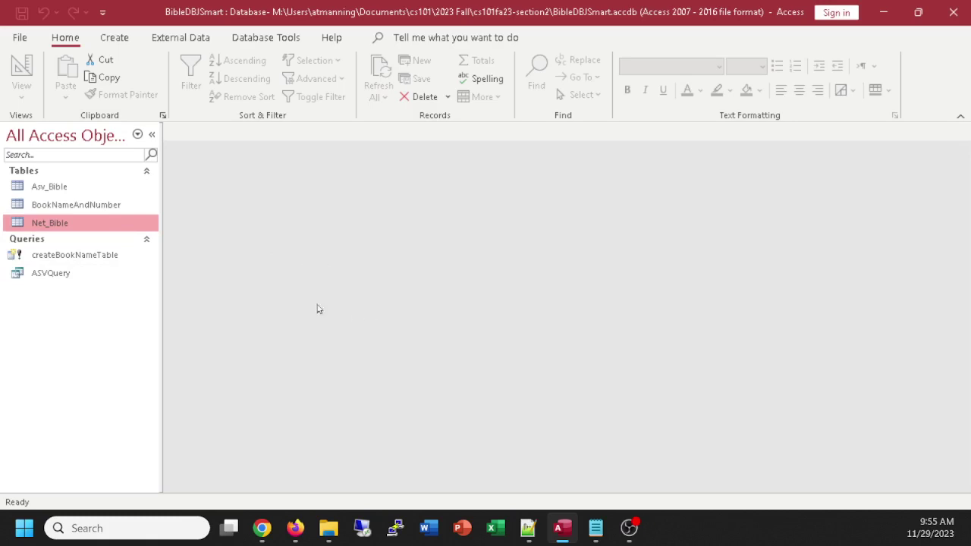
# Start a new query in design view using the Net_Bible and BookNameAndNumber tables
pyautogui.click(116, 38)
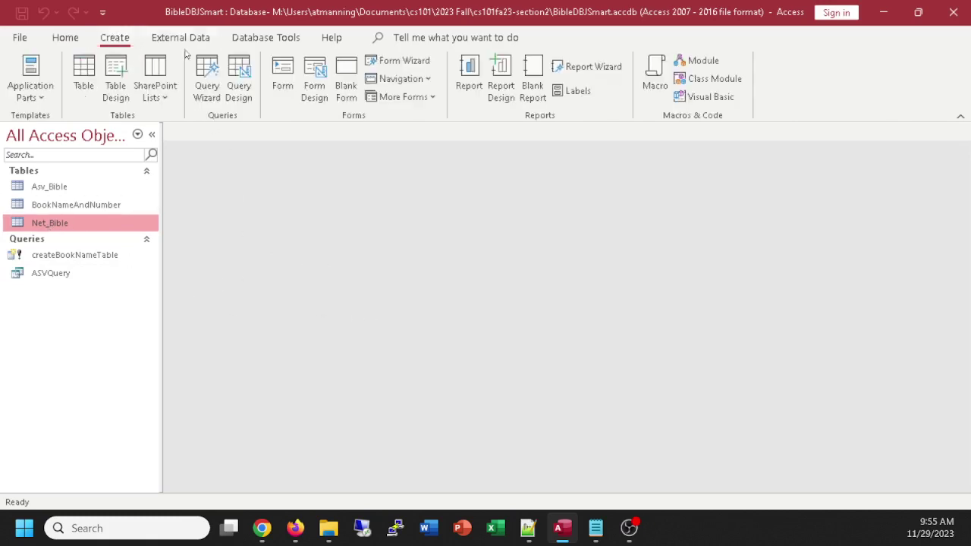
pyautogui.click(239, 71)
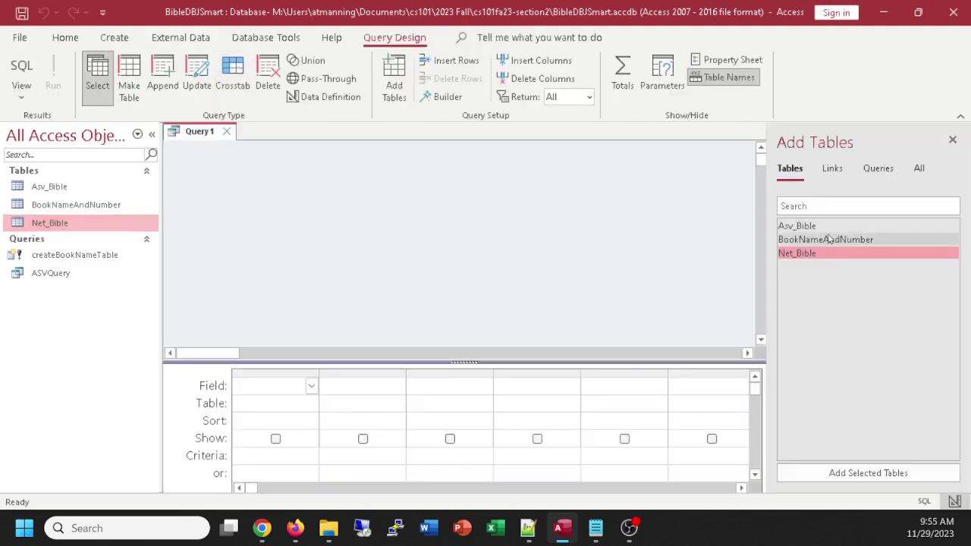
pyautogui.doubleClick(803, 255)
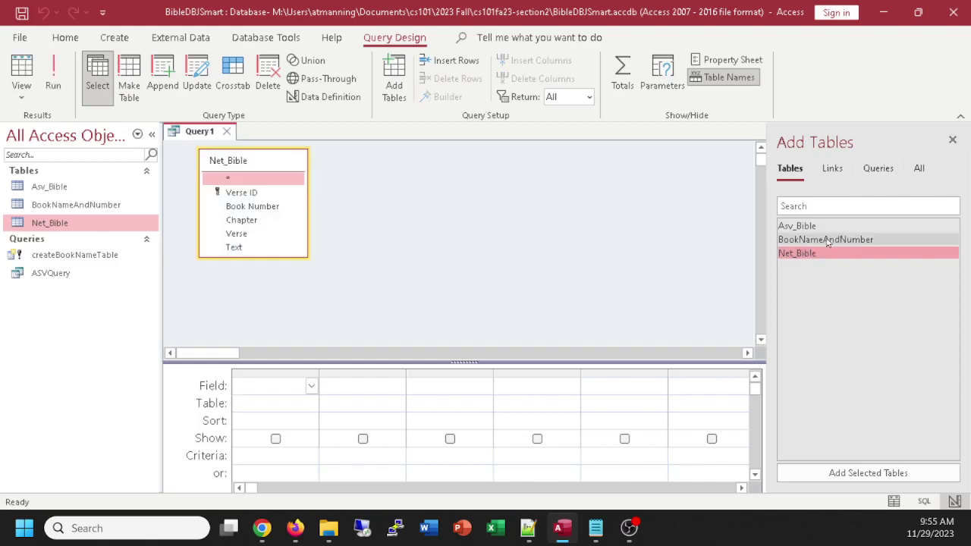
pyautogui.doubleClick(827, 240)
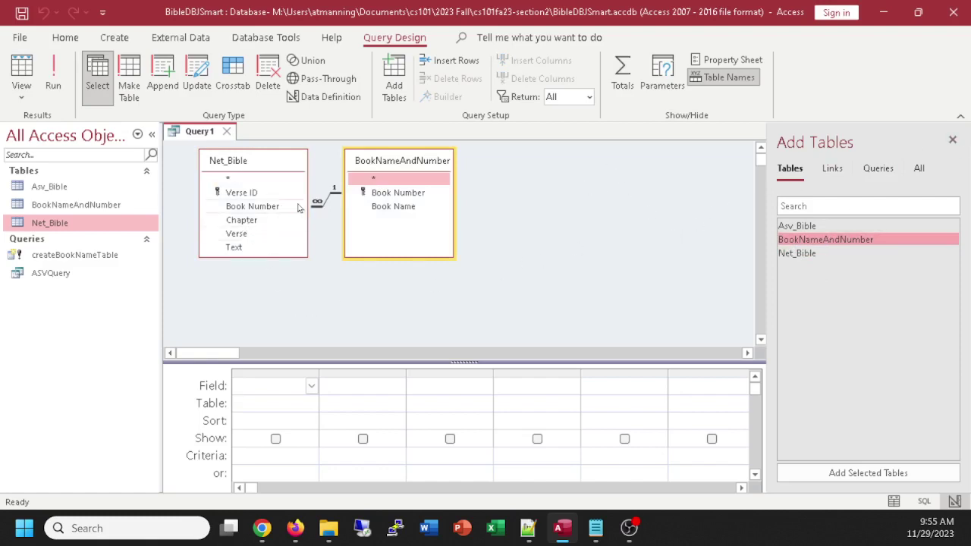
# Add Book Name from BookNameAndNumber and Chapter, Verse and Text from Net_Bible to the query, and view its results
pyautogui.doubleClick(384, 211)
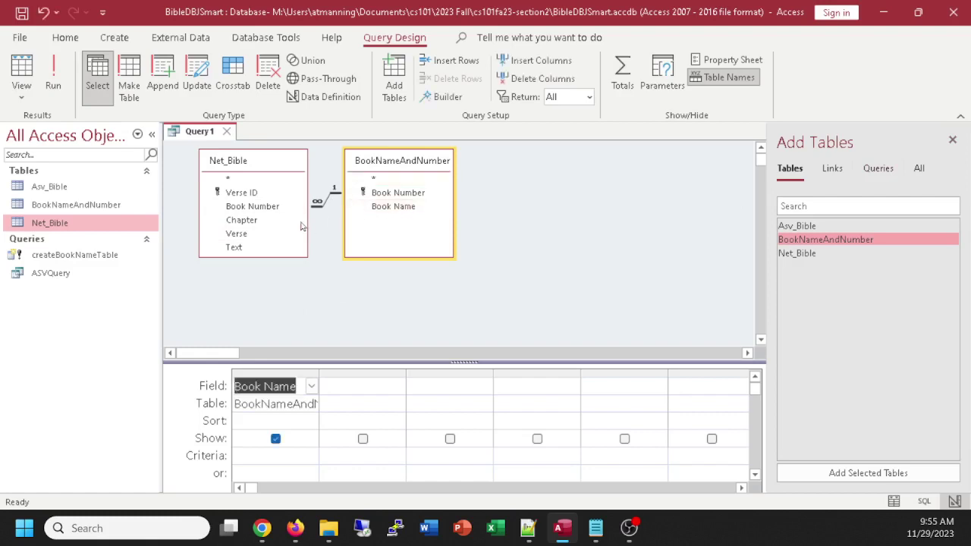
pyautogui.doubleClick(250, 220)
pyautogui.doubleClick(241, 235)
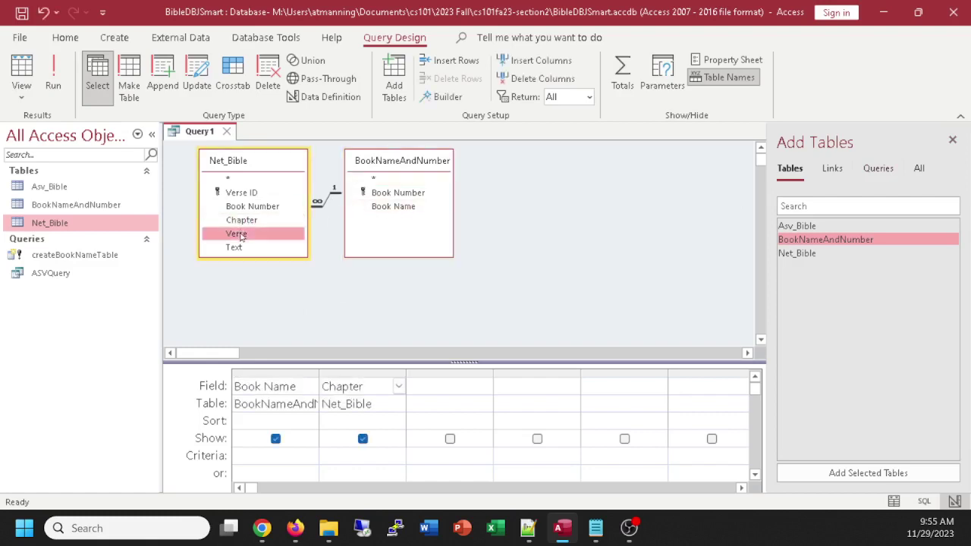
pyautogui.doubleClick(235, 248)
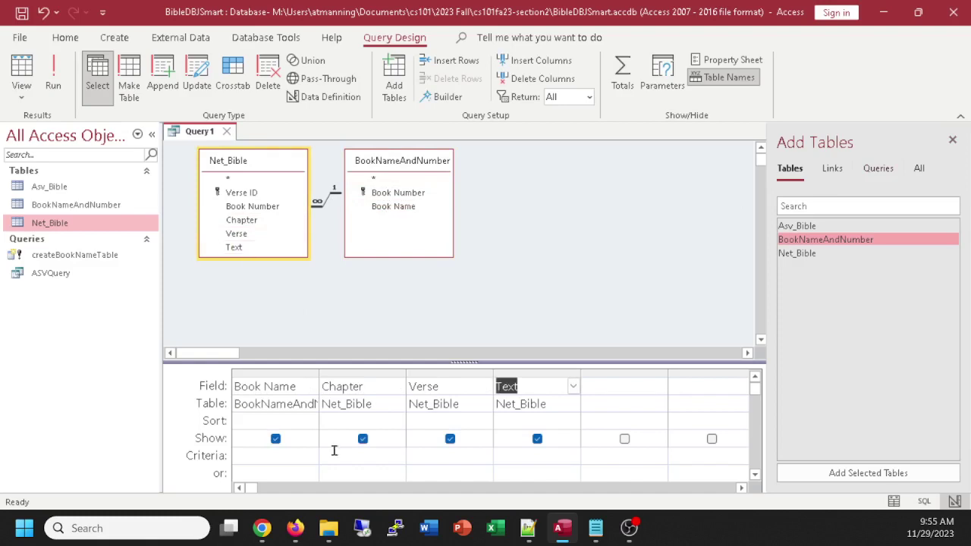
pyautogui.click(14, 69)
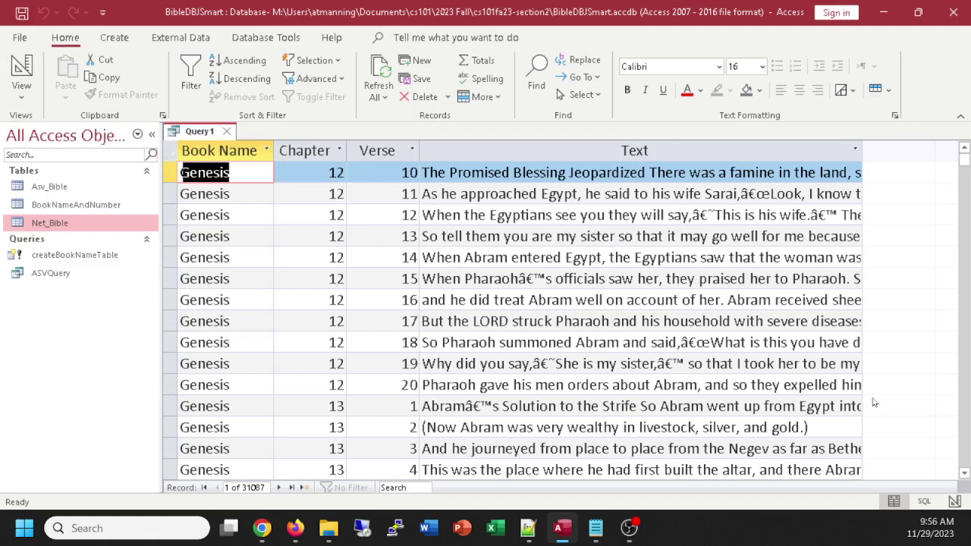
# Return to the query design, add Book Number from BookNameAndNumber and place its column directly after Book Name
pyautogui.click(31, 72)
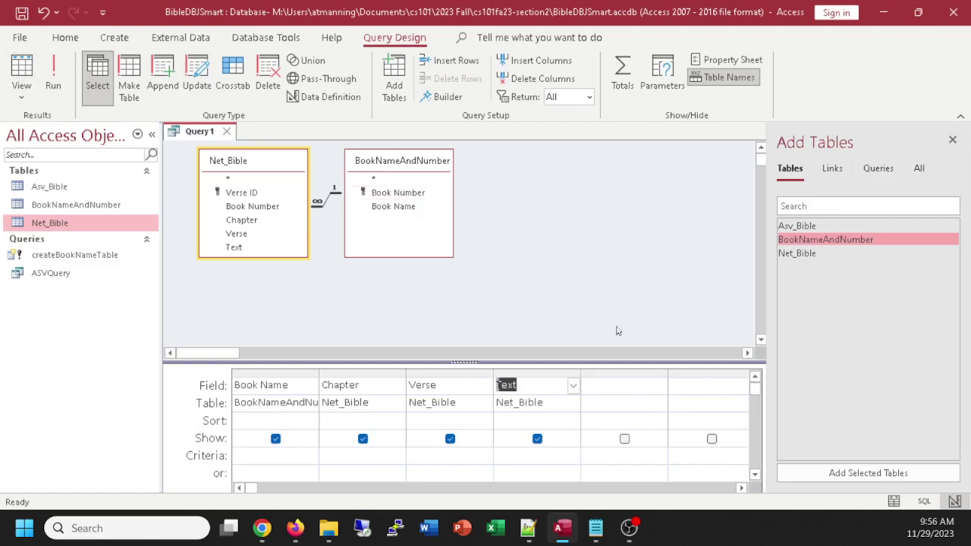
pyautogui.doubleClick(387, 195)
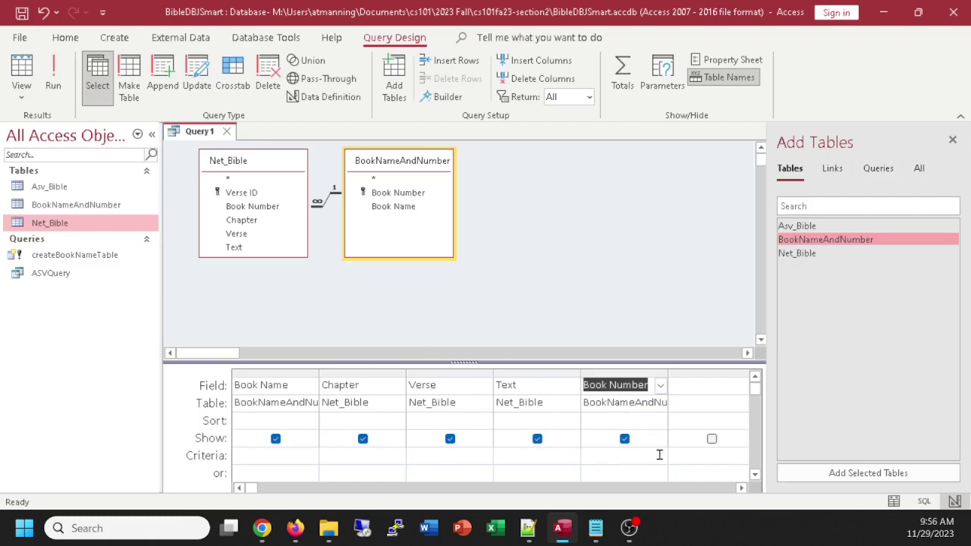
pyautogui.click(626, 376)
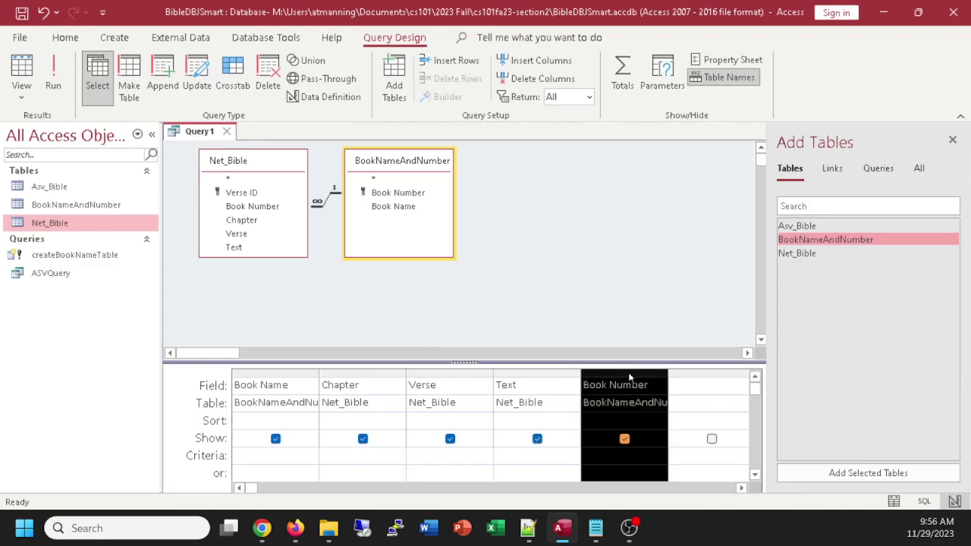
pyautogui.moveTo(628, 377); pyautogui.dragTo(375, 387)
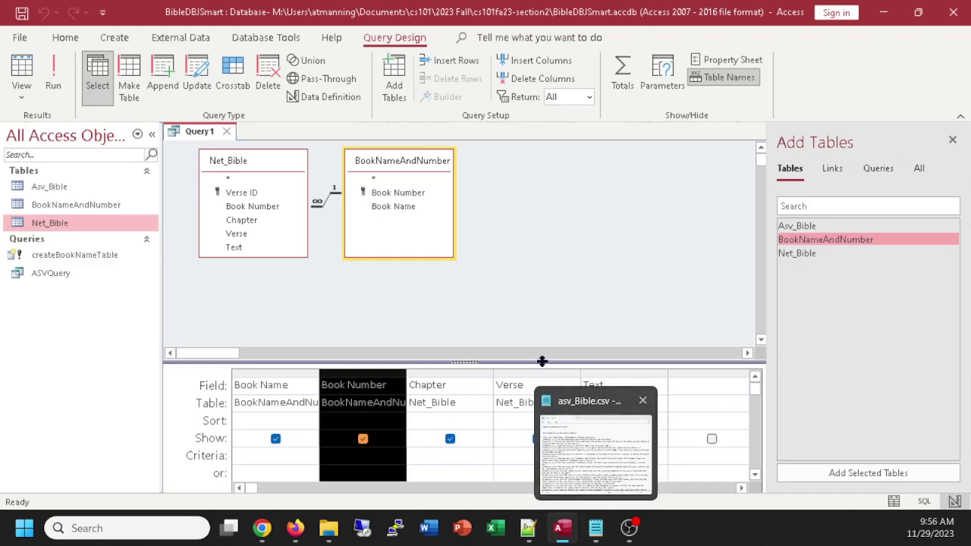
# Sort the query ascending by Book Number, Chapter and Verse, and check the order of the resulting records
pyautogui.doubleClick(373, 416)
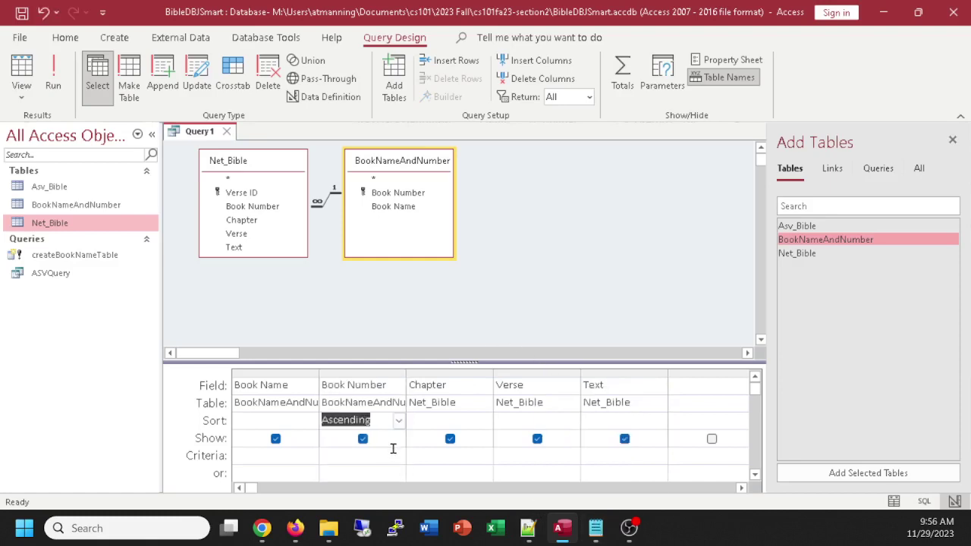
pyautogui.doubleClick(465, 419)
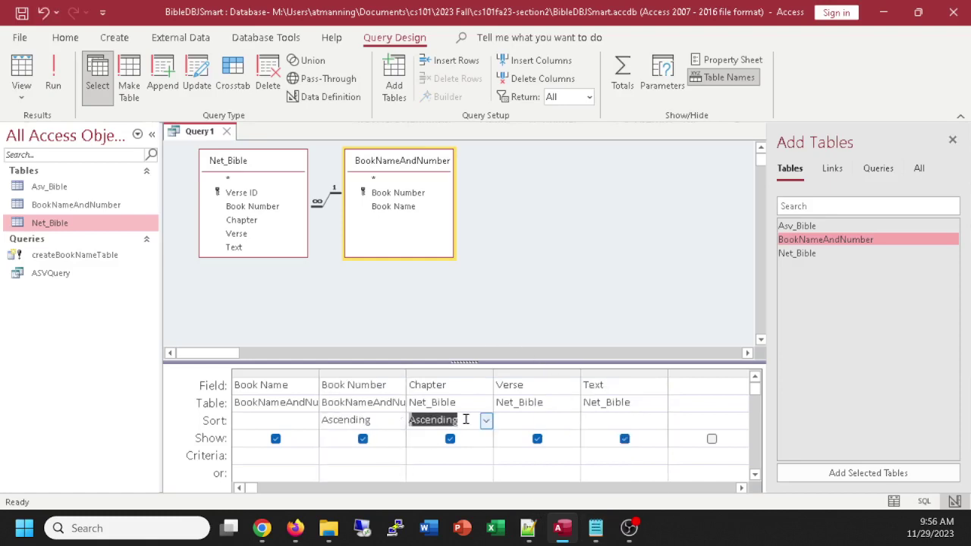
pyautogui.doubleClick(541, 419)
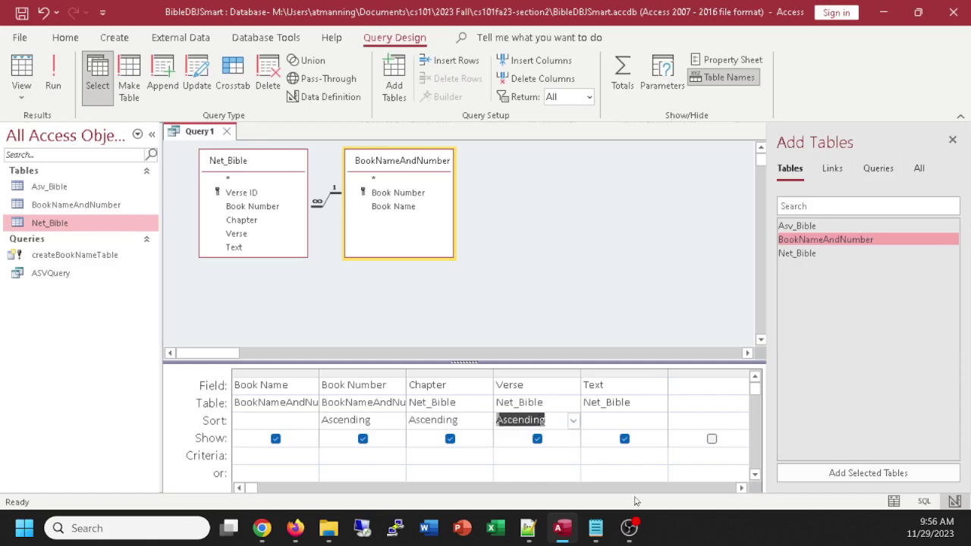
pyautogui.click(23, 67)
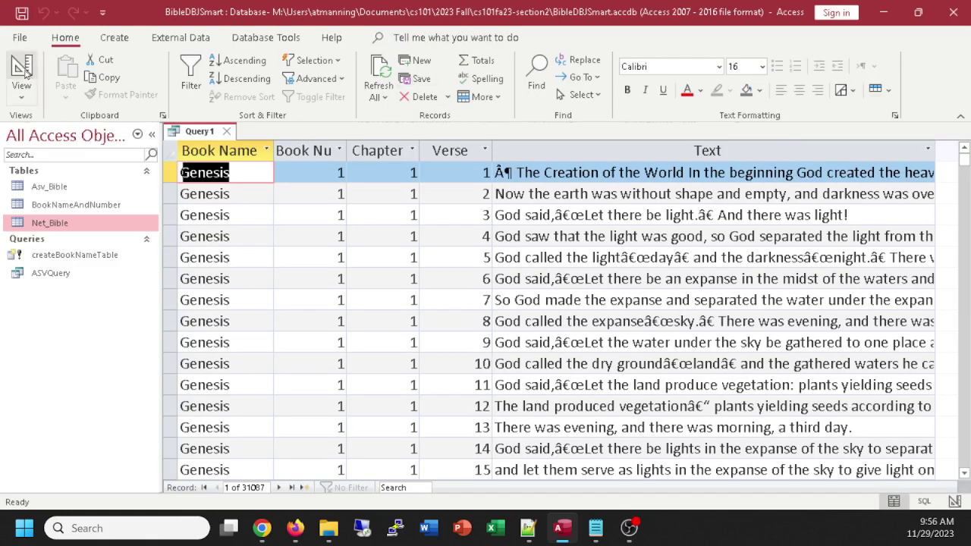
pyautogui.click(22, 67)
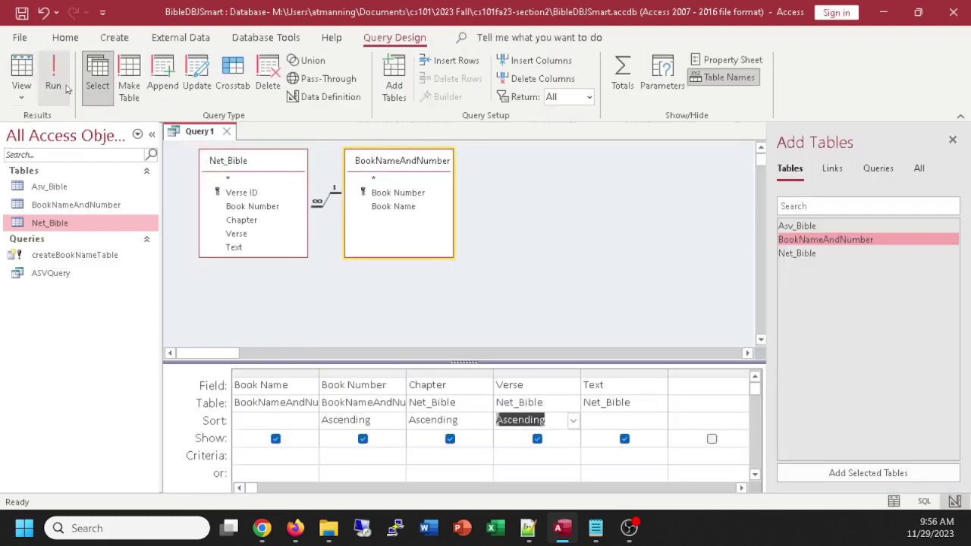
pyautogui.click(27, 67)
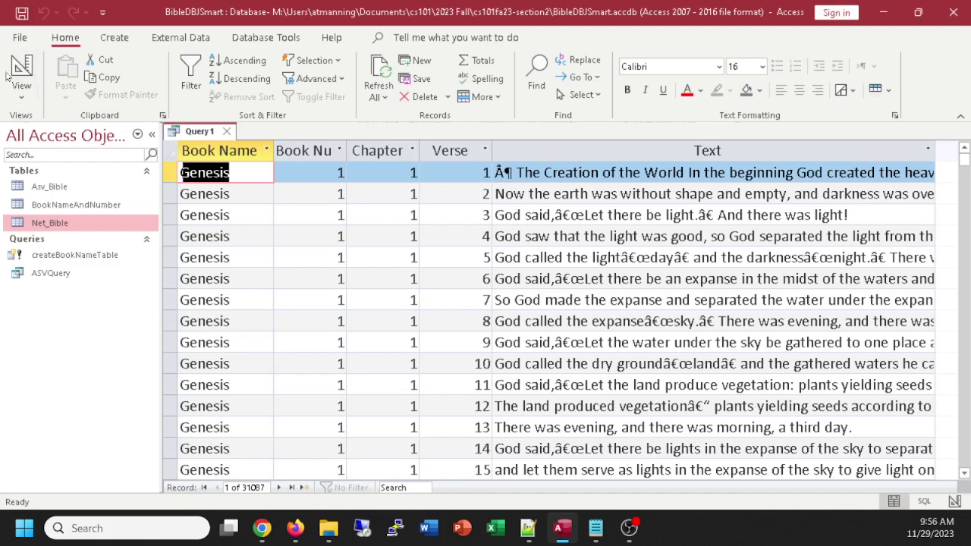
# Hide the Book Number field from the query's output while keeping its sort, and view the resulting records
pyautogui.click(17, 68)
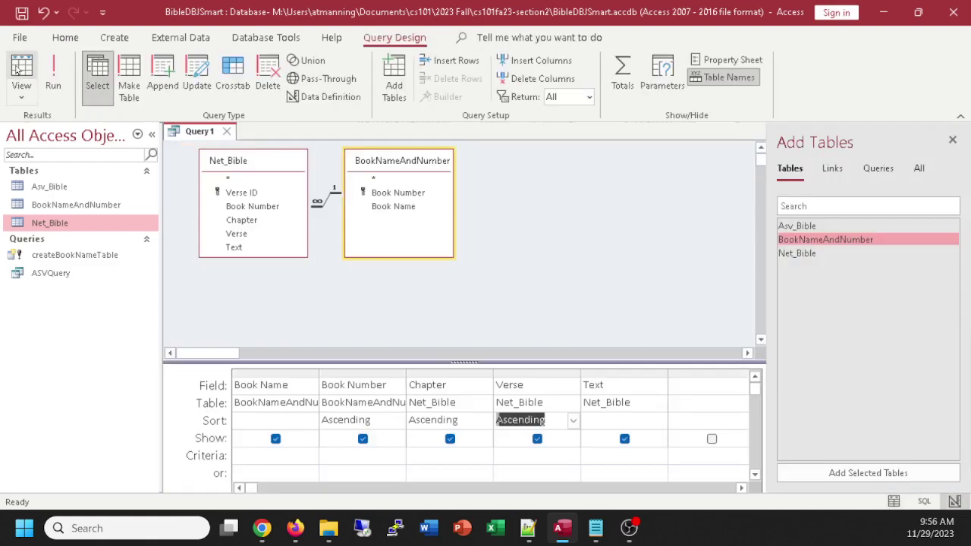
pyautogui.click(362, 439)
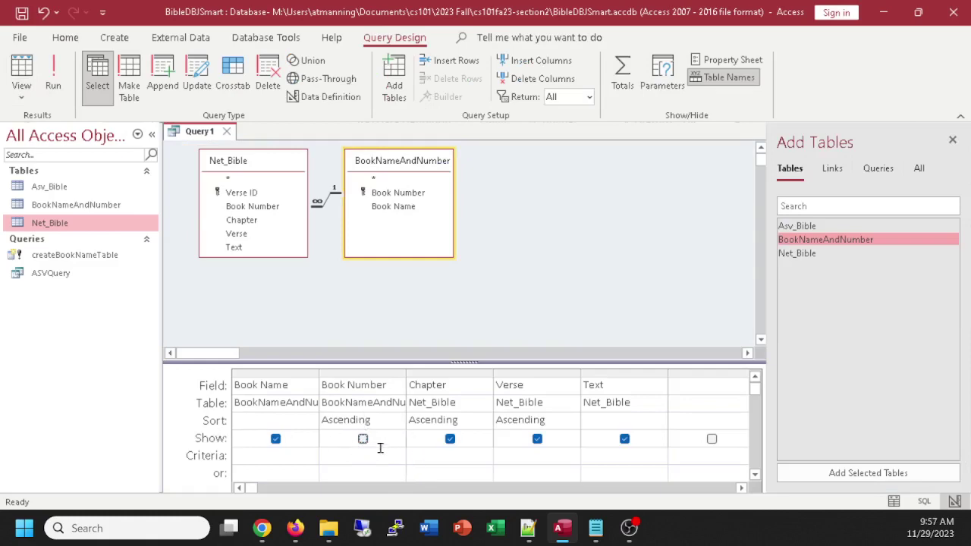
pyautogui.click(22, 76)
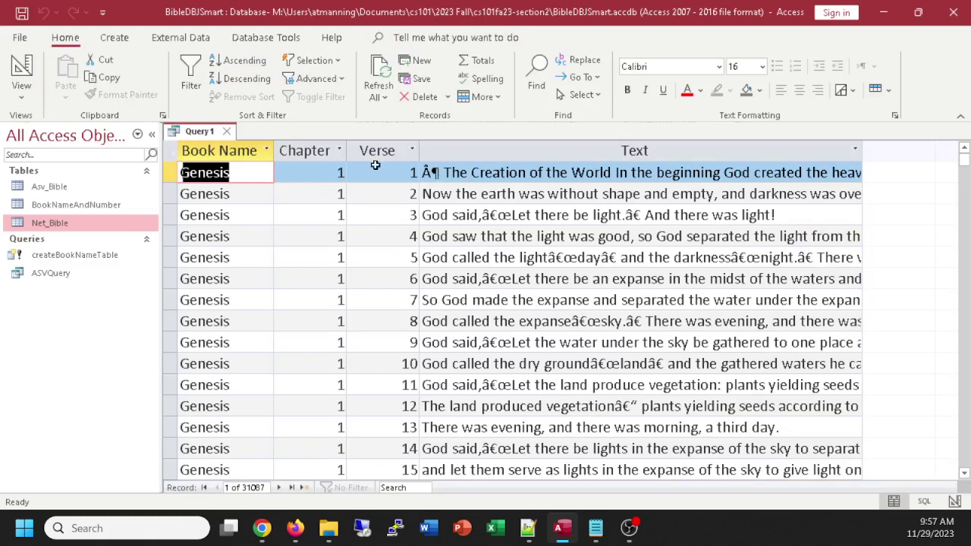
# Return to the query design, open ASVQuery to compare its columns with the new query, and close it
pyautogui.click(9, 69)
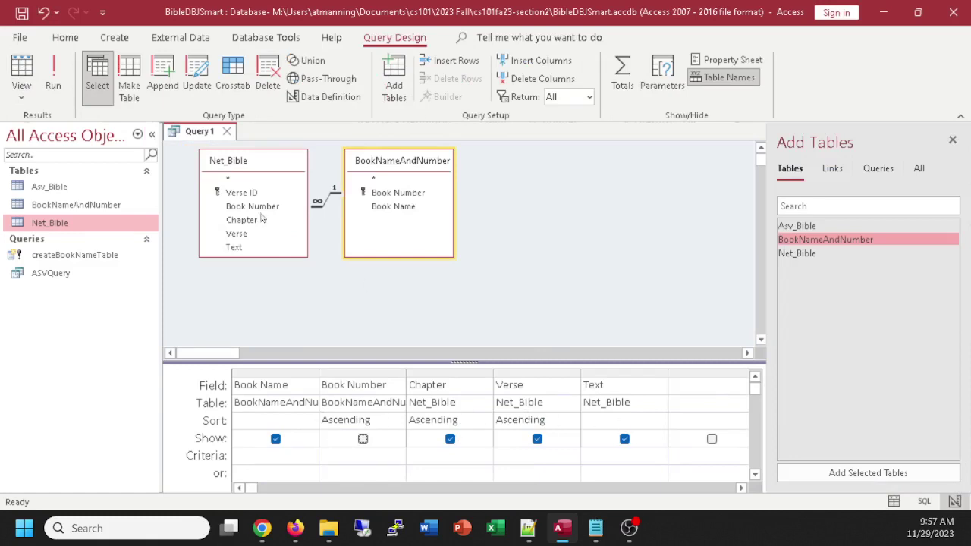
pyautogui.doubleClick(50, 273)
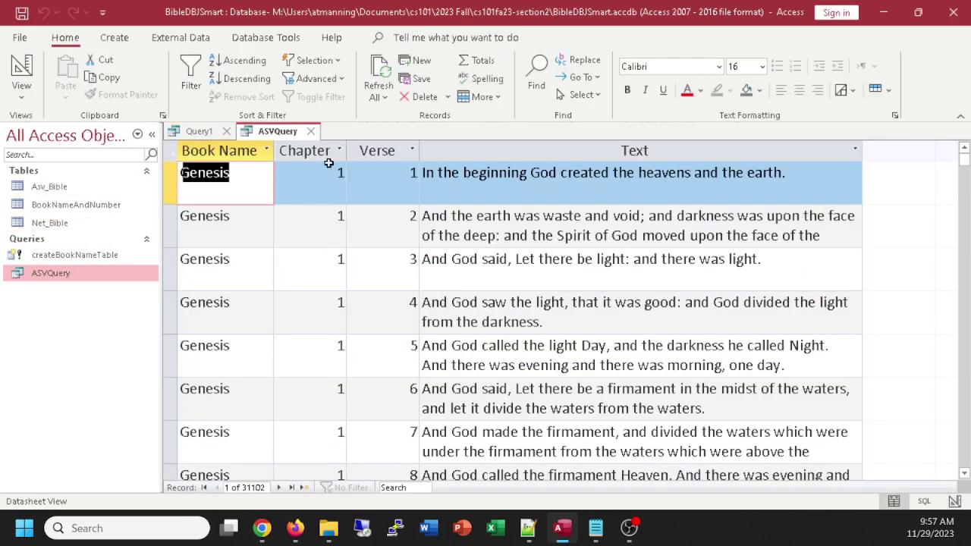
pyautogui.click(310, 131)
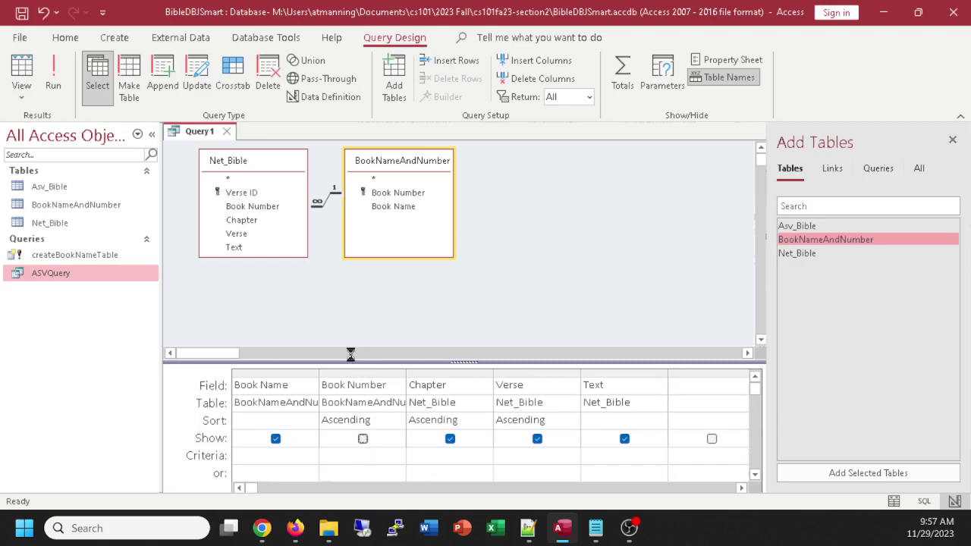
# Save the new query as NETQury
pyautogui.hotkey('ctrl', 's')
pyautogui.write('net')
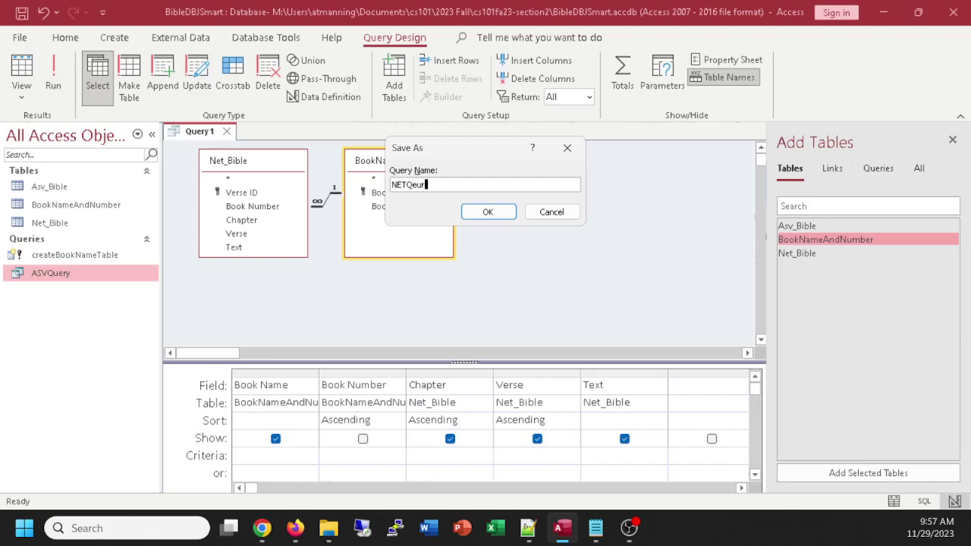
pyautogui.press('BackSpace')
pyautogui.press('BackSpace')
pyautogui.press('Return')
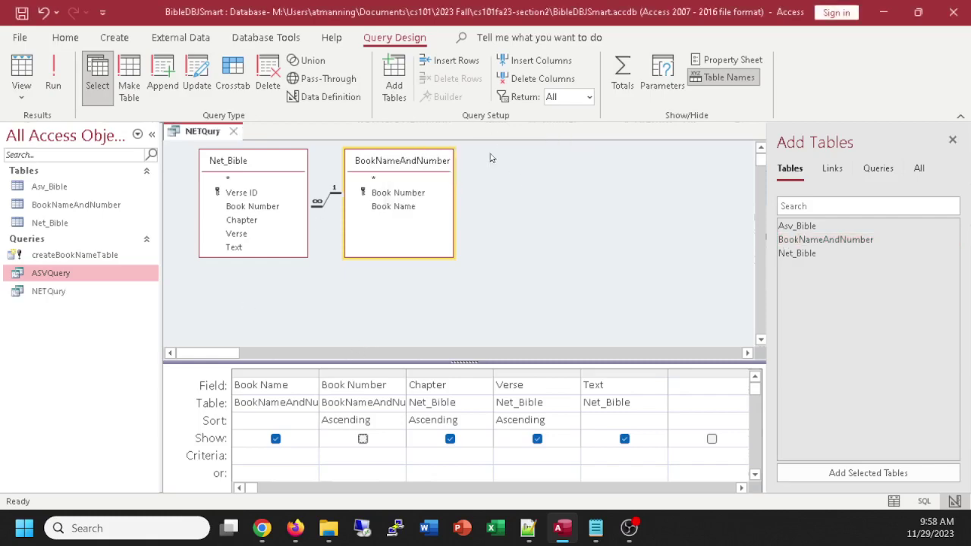
# View the records of NETQury, review its design, and run the query
pyautogui.click(67, 91)
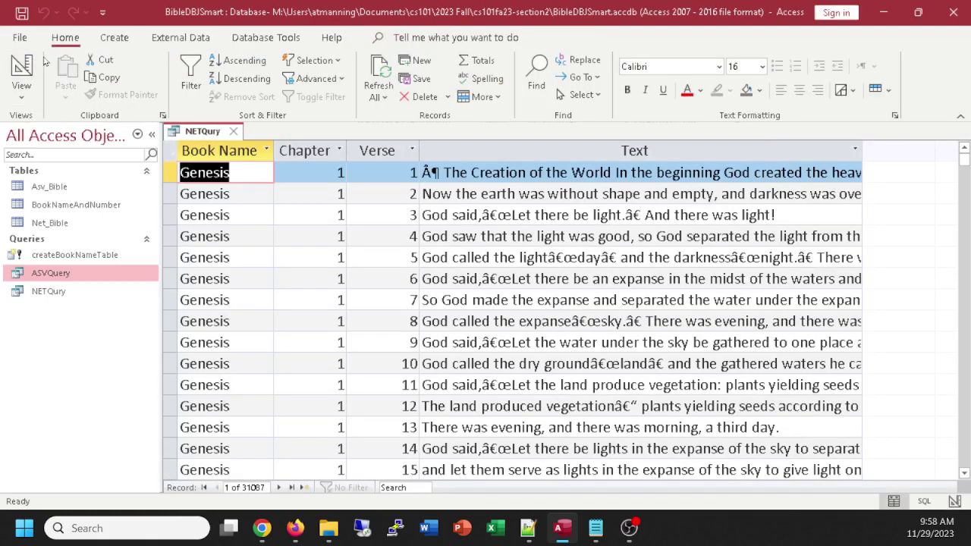
pyautogui.click(25, 70)
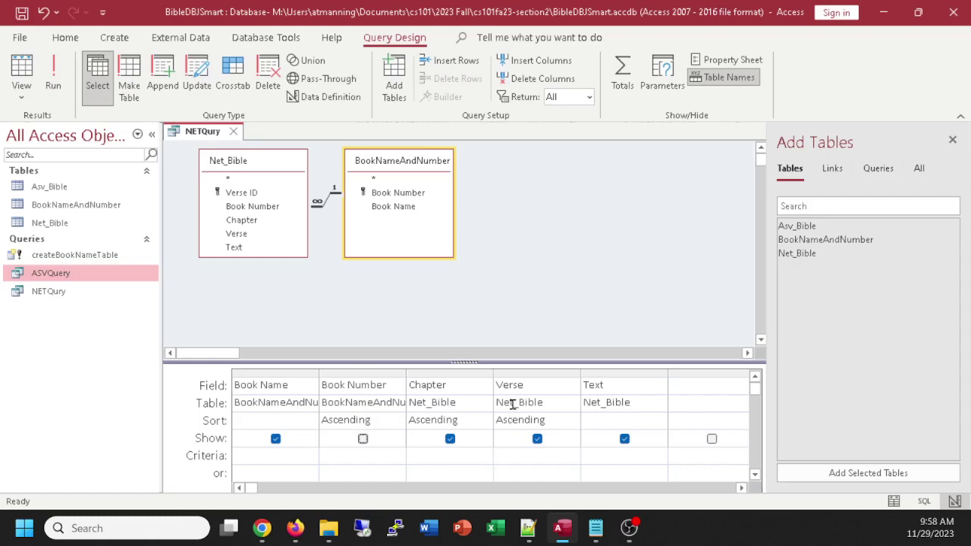
pyautogui.click(53, 76)
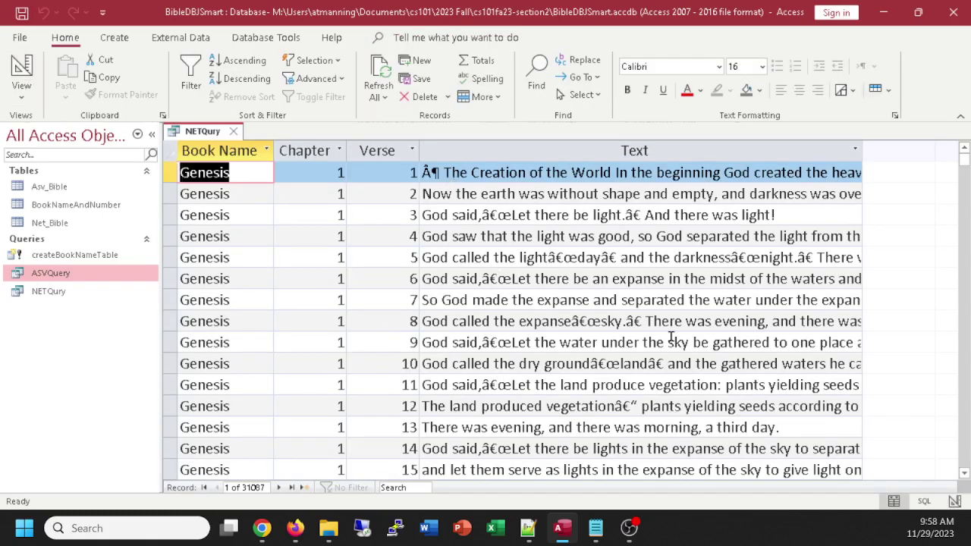
# Replace the garbled characters in Genesis 1:3 so the text reads "God said, 'Let there be light.' And there was light!", and return to design view
pyautogui.click(496, 215)
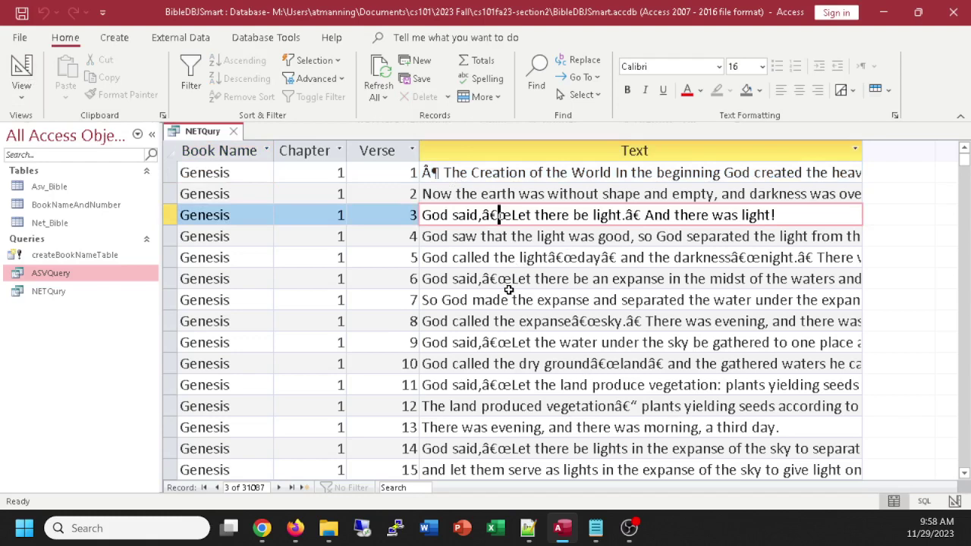
pyautogui.press('BackSpace')
pyautogui.press('BackSpace')
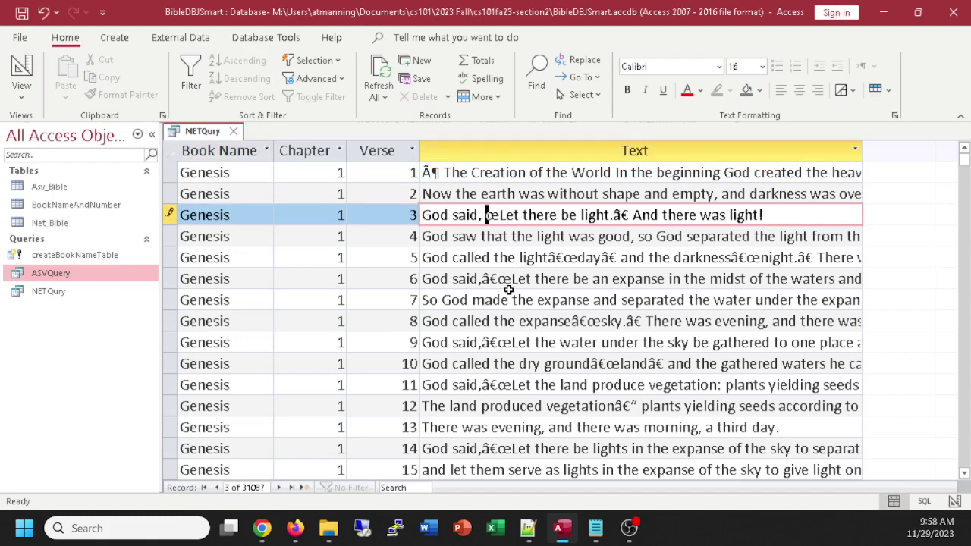
pyautogui.write("'")
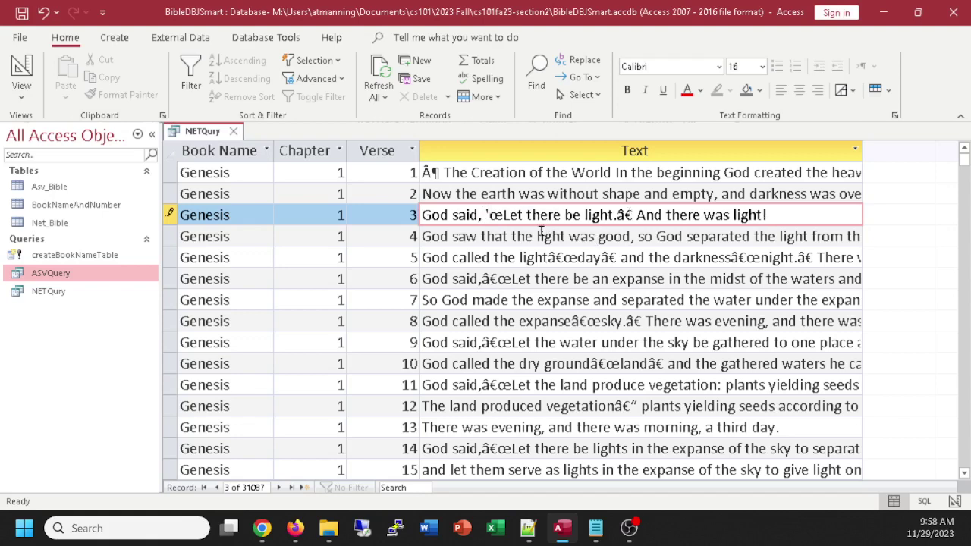
pyautogui.moveTo(634, 215); pyautogui.dragTo(621, 216)
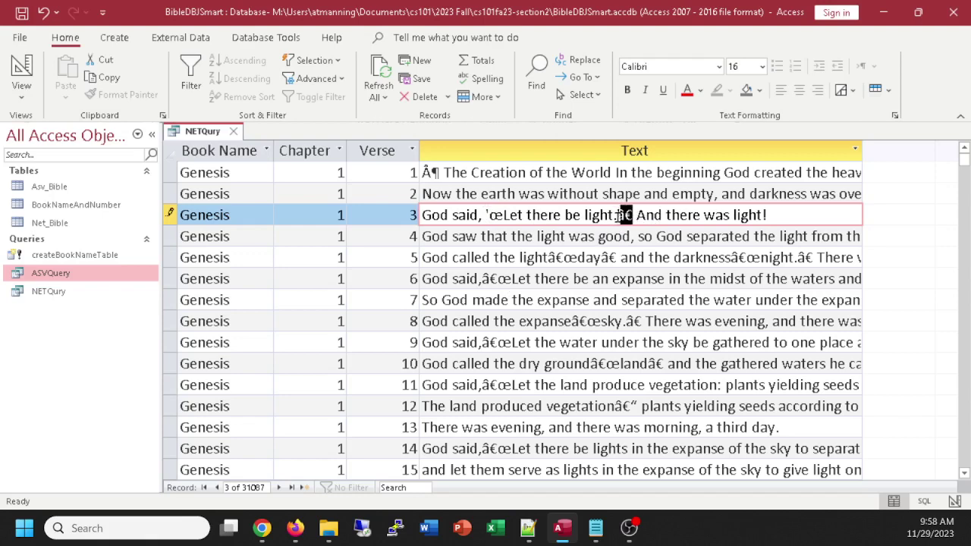
pyautogui.write("'")
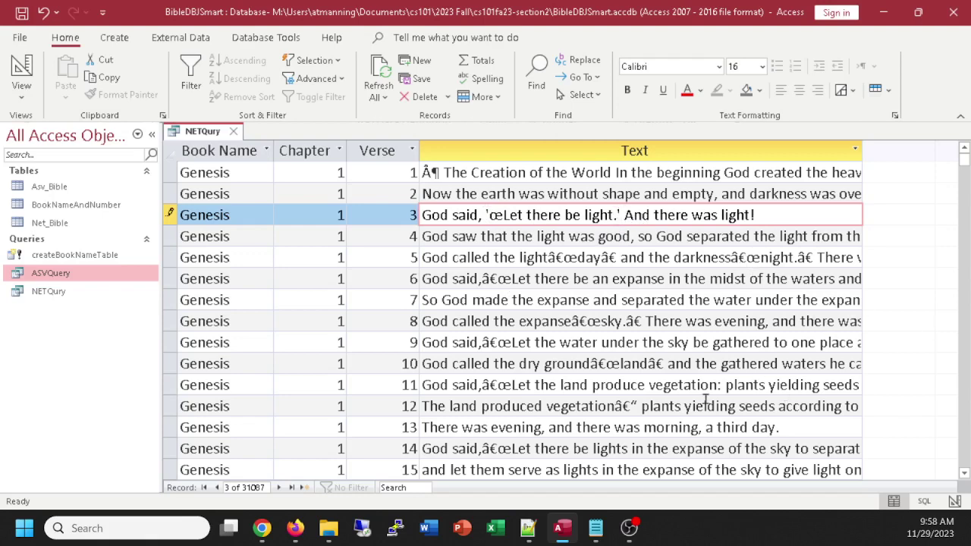
pyautogui.click(502, 215)
pyautogui.press('BackSpace')
pyautogui.press('BackSpace')
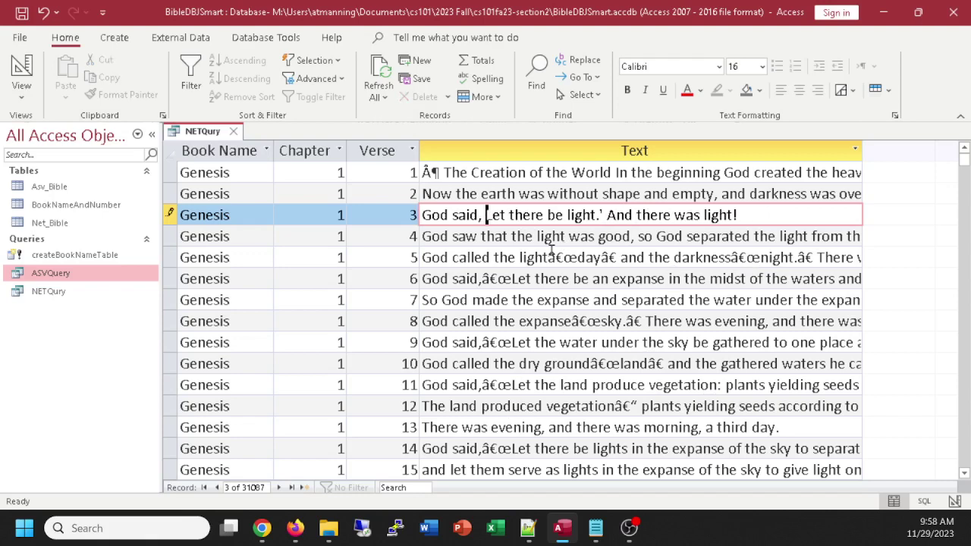
pyautogui.write("'")
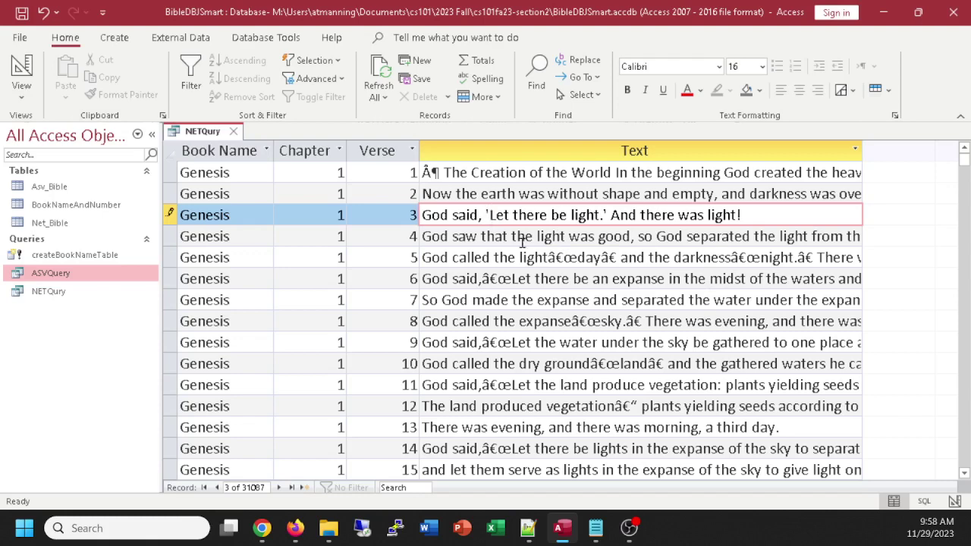
pyautogui.click(21, 72)
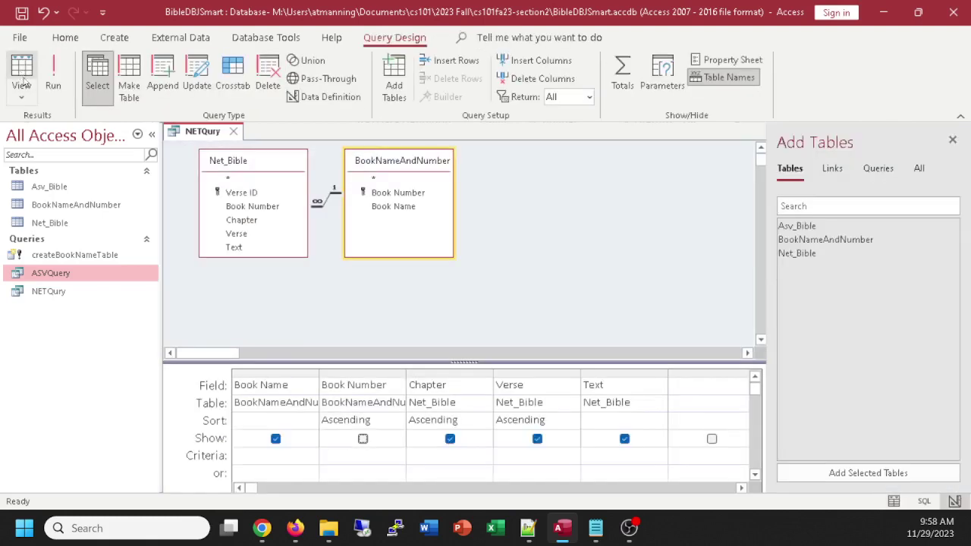
# Inspect the Asv_Bible table and its field design, check Genesis 1:3 in NETQury, and close the query
pyautogui.doubleClick(49, 186)
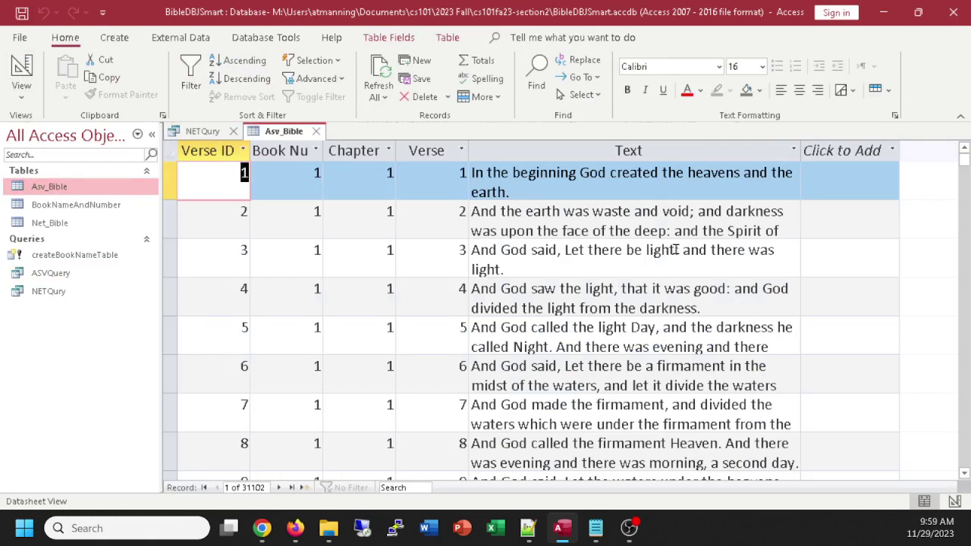
pyautogui.click(36, 69)
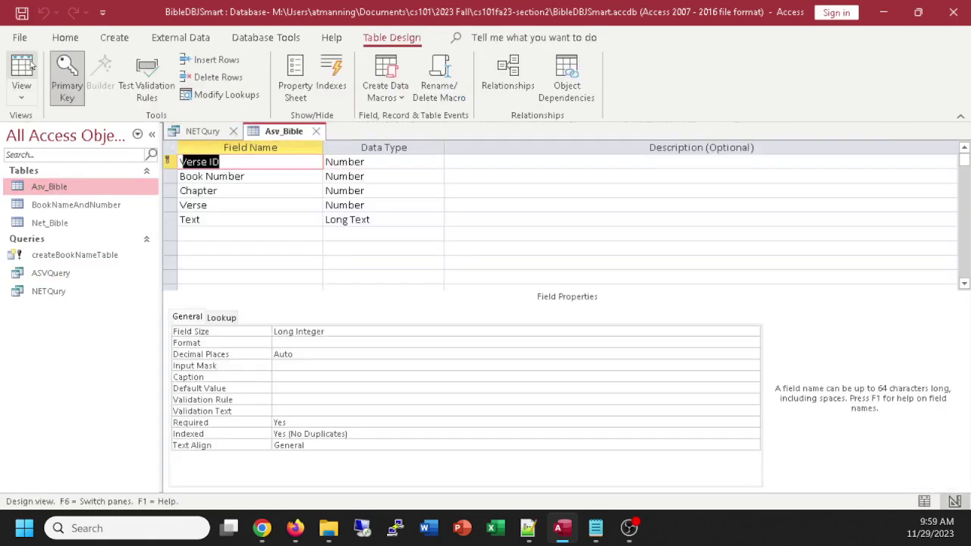
pyautogui.doubleClick(59, 291)
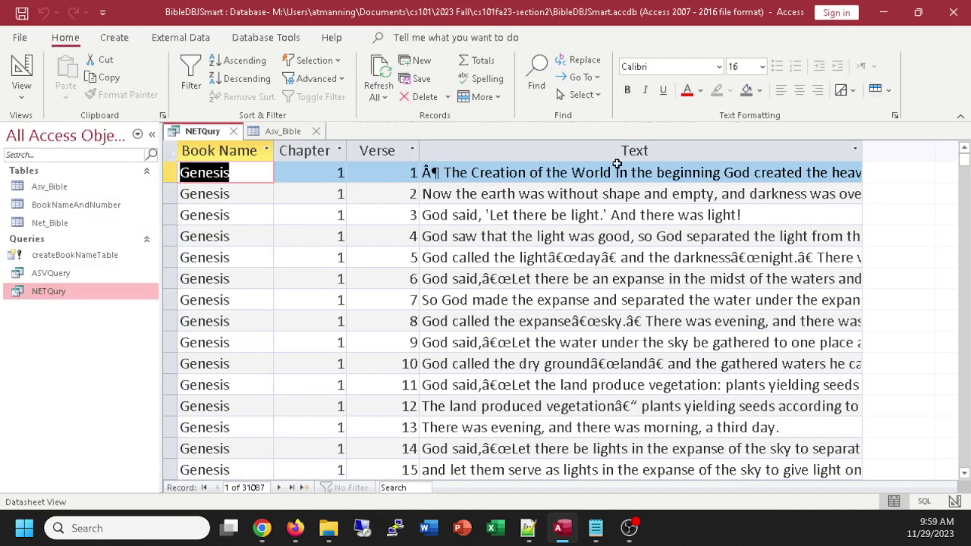
pyautogui.click(233, 131)
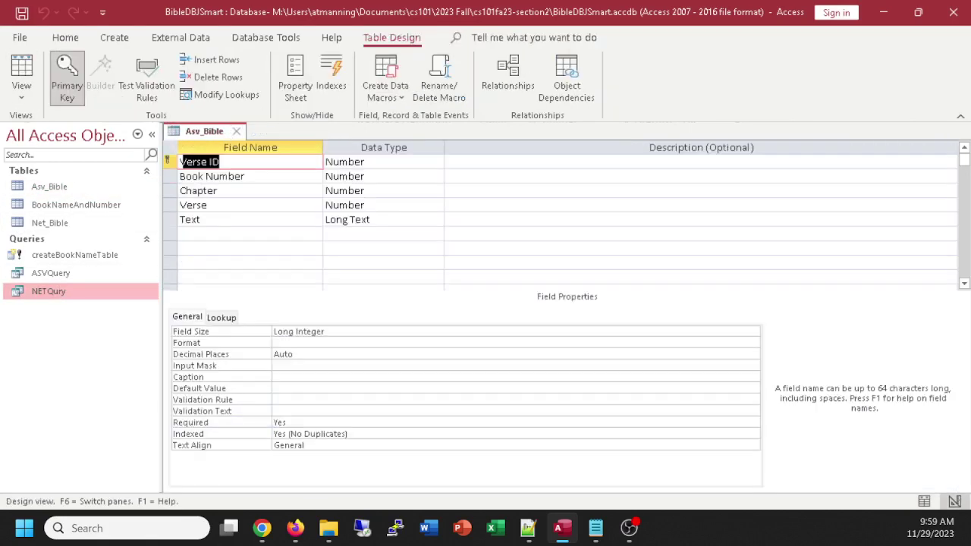
# Check the text of verse 3 in the Net_Bible table, and close both open tables
pyautogui.click(57, 228)
pyautogui.doubleClick(58, 228)
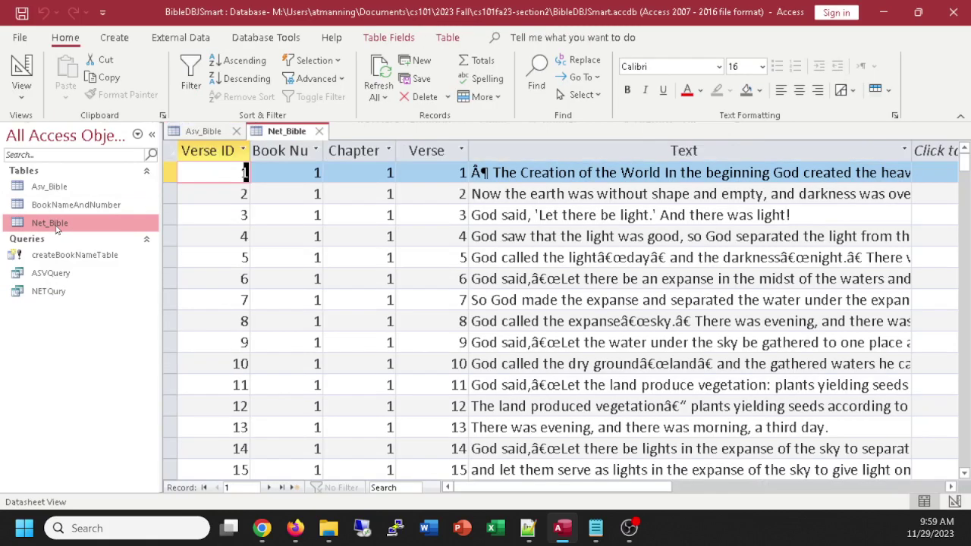
pyautogui.click(542, 214)
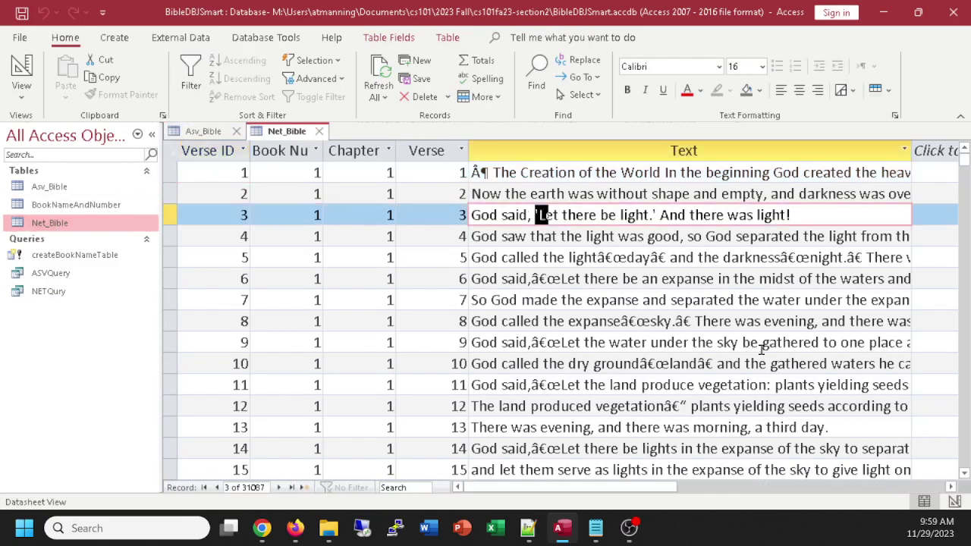
pyautogui.click(657, 215)
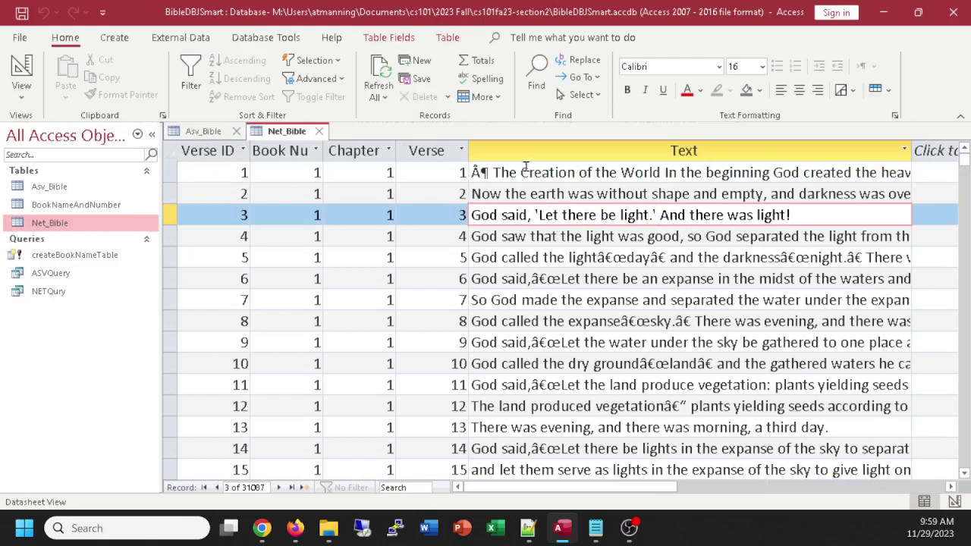
pyautogui.click(318, 131)
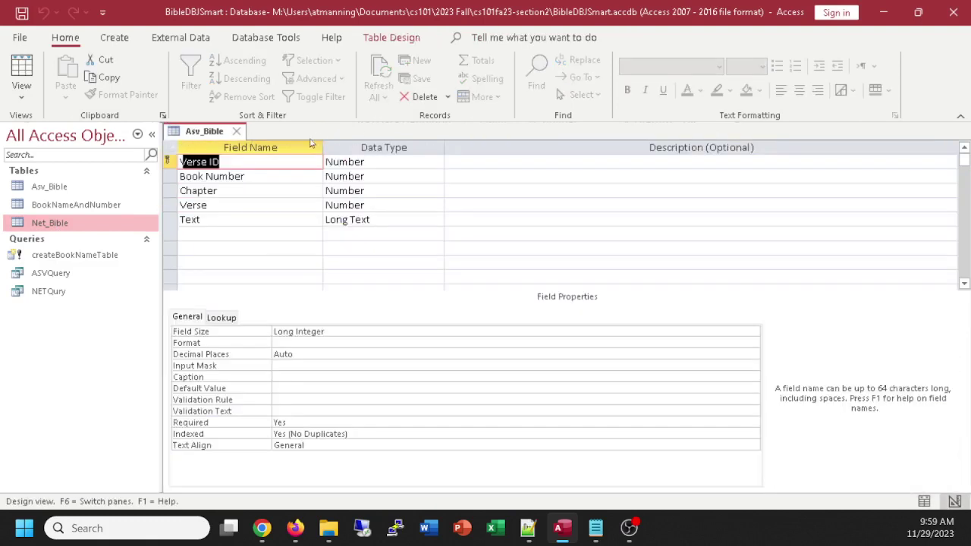
pyautogui.click(239, 132)
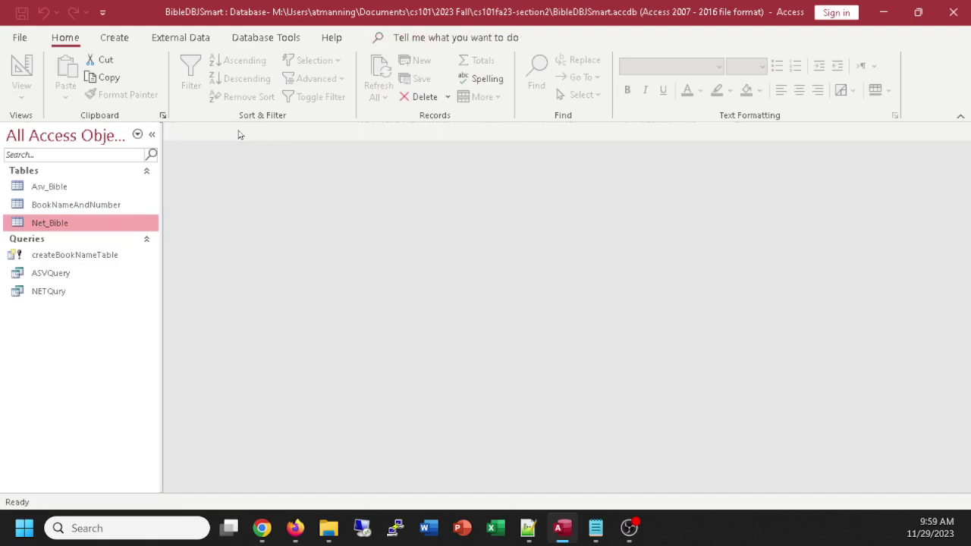
# Open ASVQuery and NETQury to compare their records, and close both queries
pyautogui.click(62, 275)
pyautogui.doubleClick(62, 275)
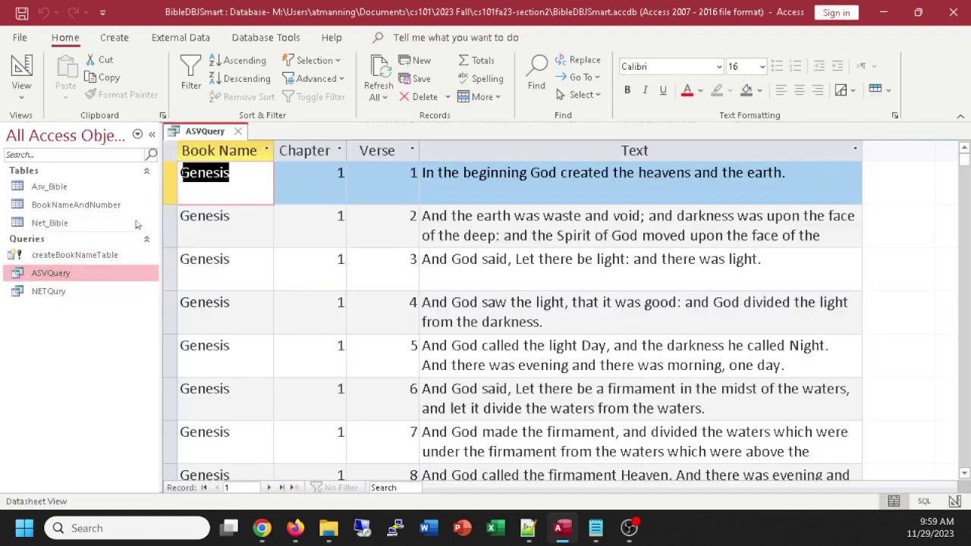
pyautogui.click(236, 133)
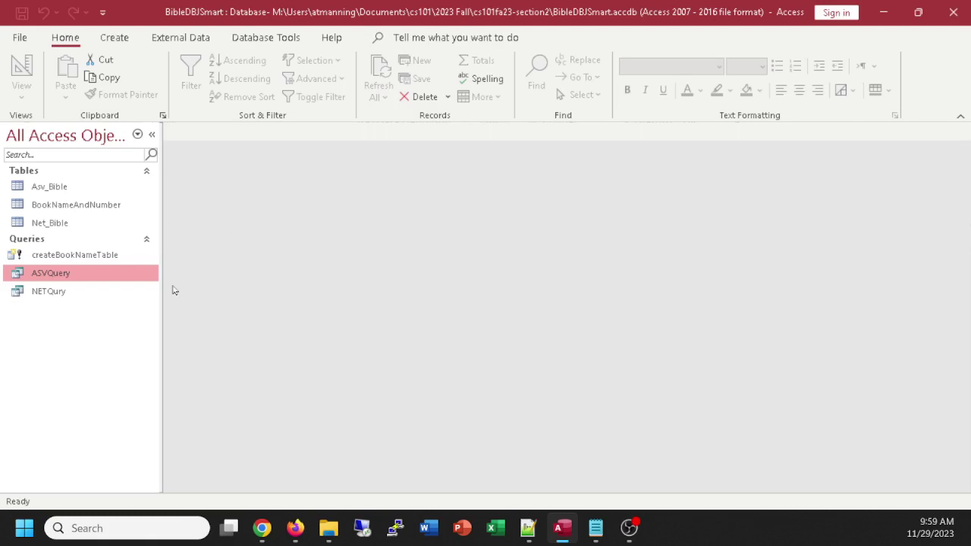
pyautogui.doubleClick(46, 274)
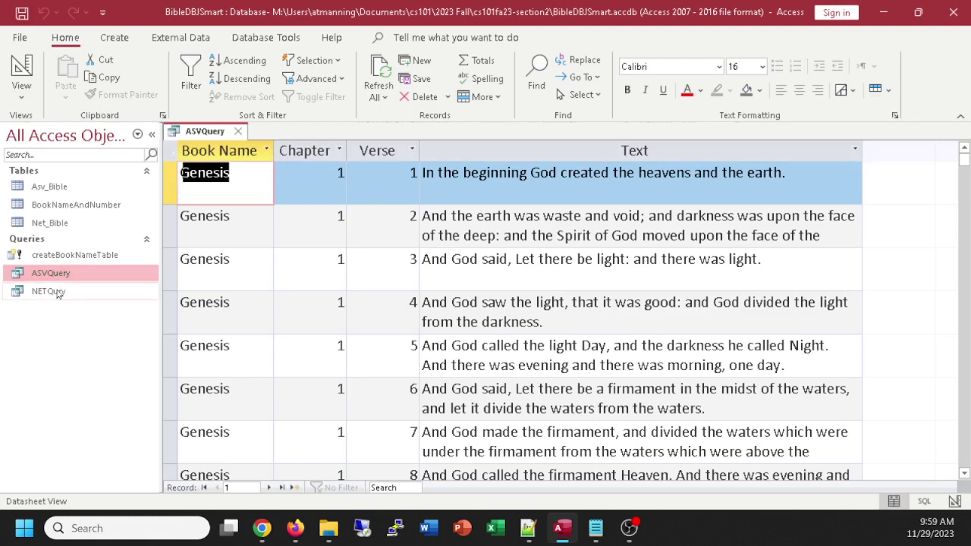
pyautogui.doubleClick(59, 292)
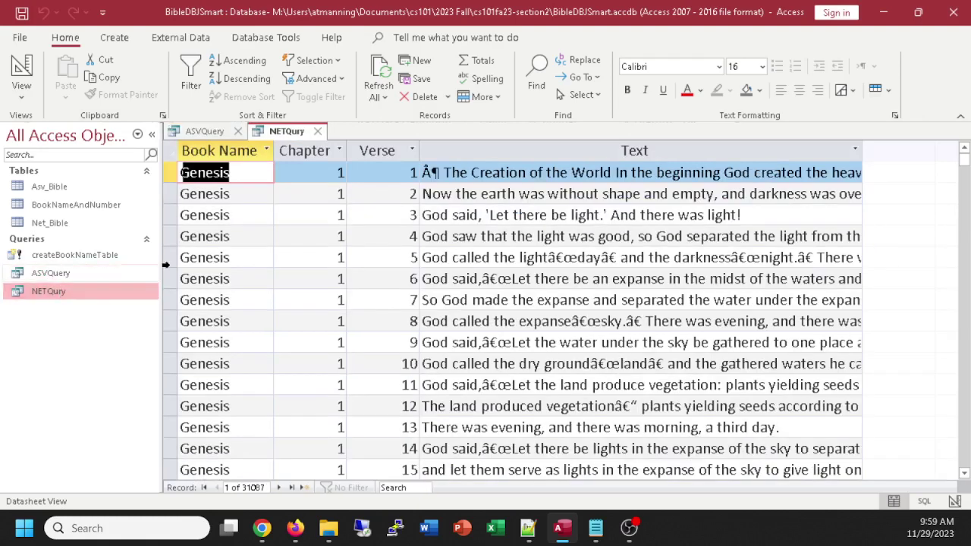
pyautogui.click(317, 131)
pyautogui.click(238, 132)
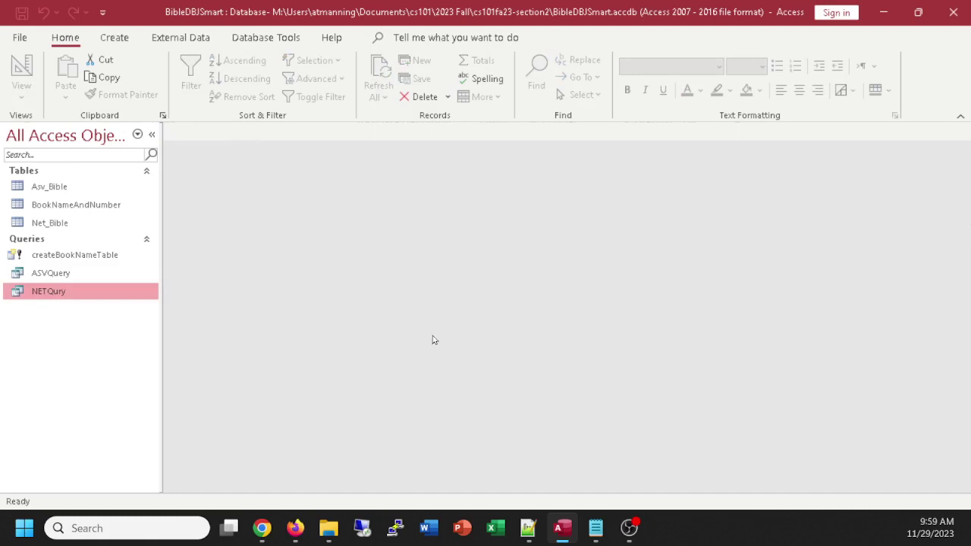
# Start a new query in design view and add the Asv_Bible, Net_Bible and BookNameAndNumber tables
pyautogui.click(126, 43)
pyautogui.click(241, 75)
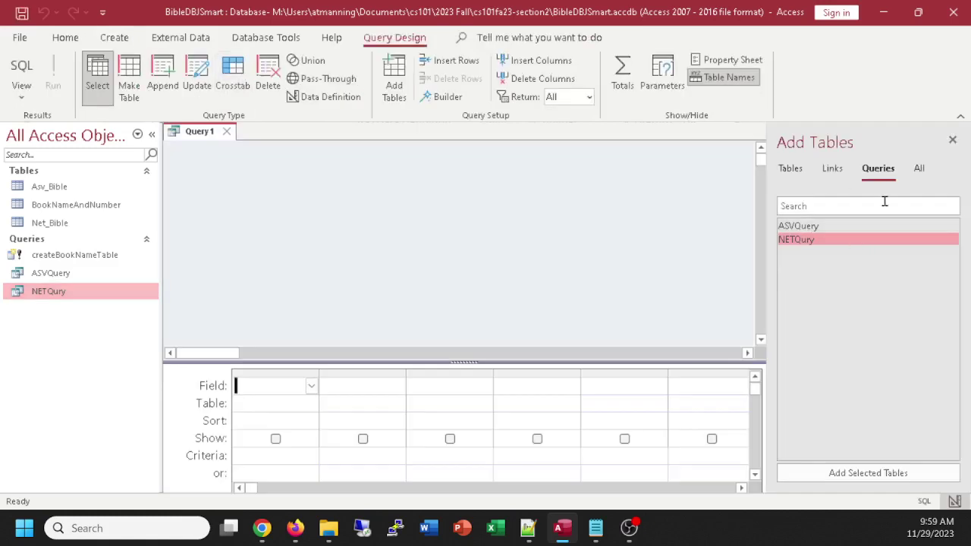
pyautogui.click(788, 168)
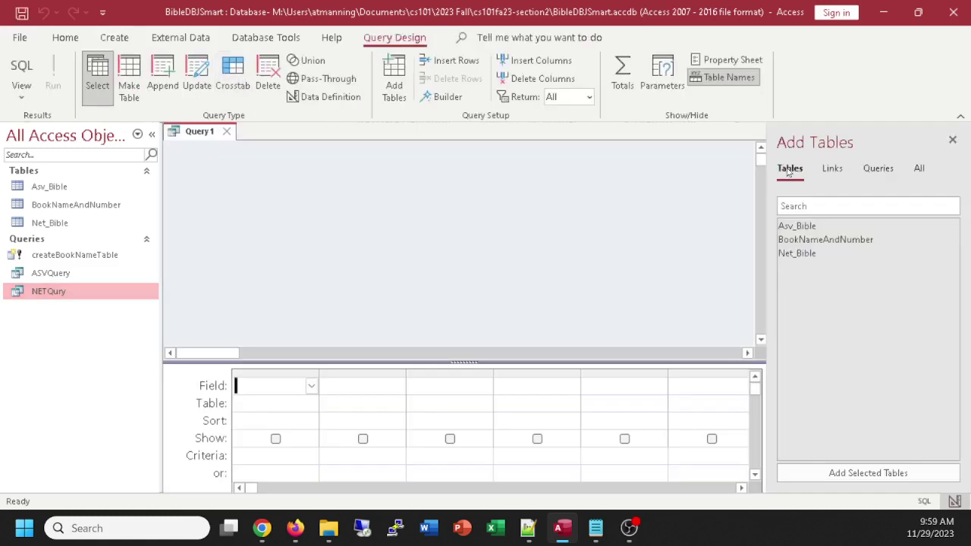
pyautogui.doubleClick(802, 226)
pyautogui.doubleClick(803, 253)
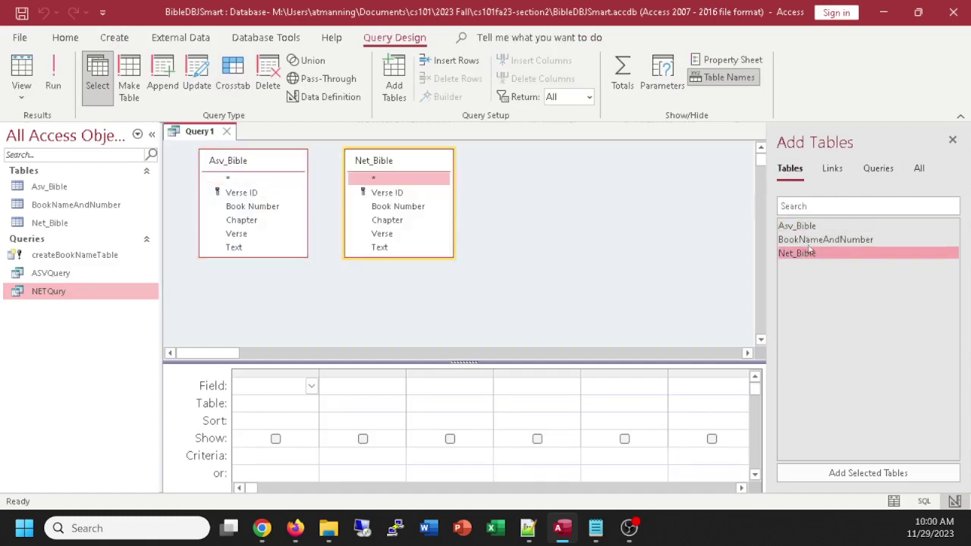
pyautogui.click(819, 241)
pyautogui.doubleClick(819, 241)
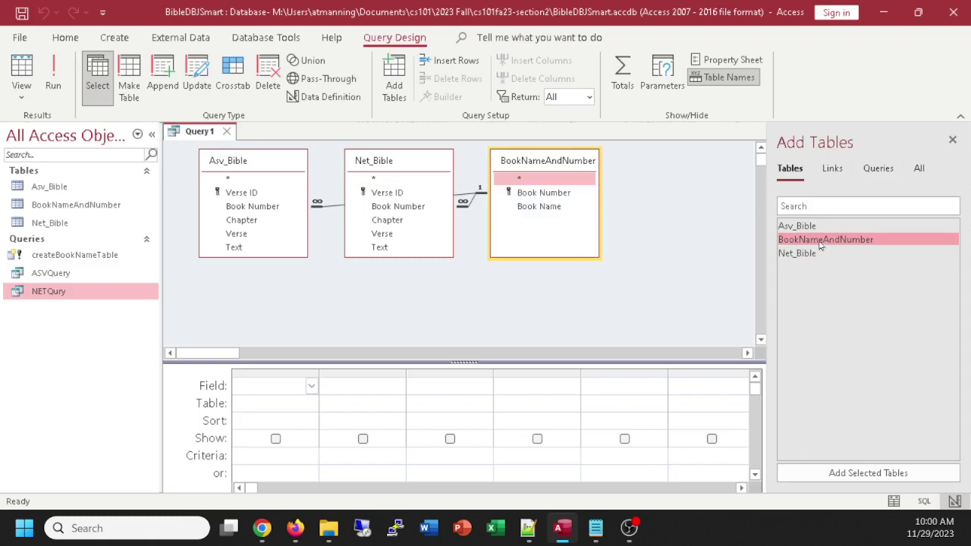
# Arrange the query's tables so BookNameAndNumber sits between Asv_Bible and Net_Bible
pyautogui.moveTo(373, 162); pyautogui.dragTo(651, 208)
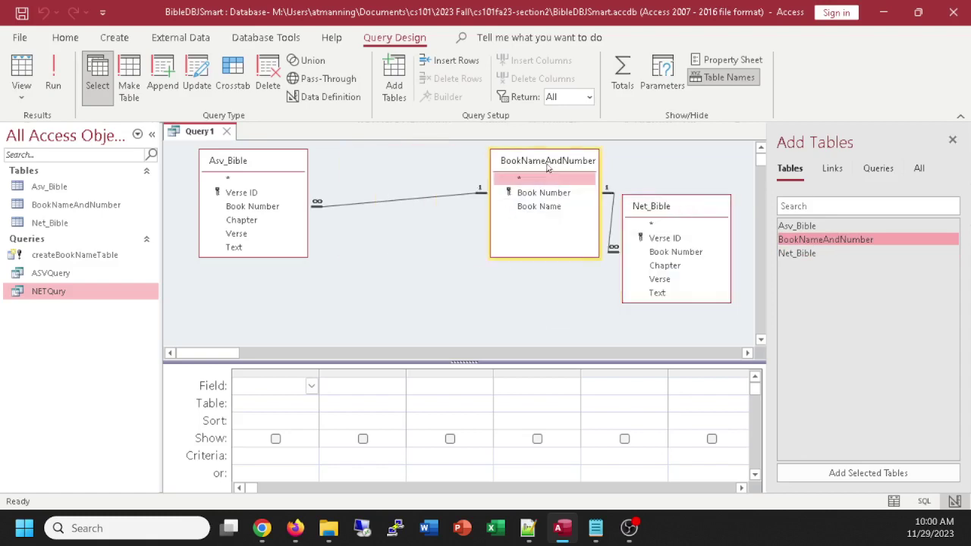
pyautogui.moveTo(547, 168); pyautogui.dragTo(405, 177)
pyautogui.moveTo(638, 208); pyautogui.dragTo(508, 171)
pyautogui.moveTo(258, 163); pyautogui.dragTo(253, 179)
# Add Book Name, the Asv_Bible Chapter, Verse and Text fields in that order, and the Net_Bible Text field to the query
pyautogui.click(383, 217)
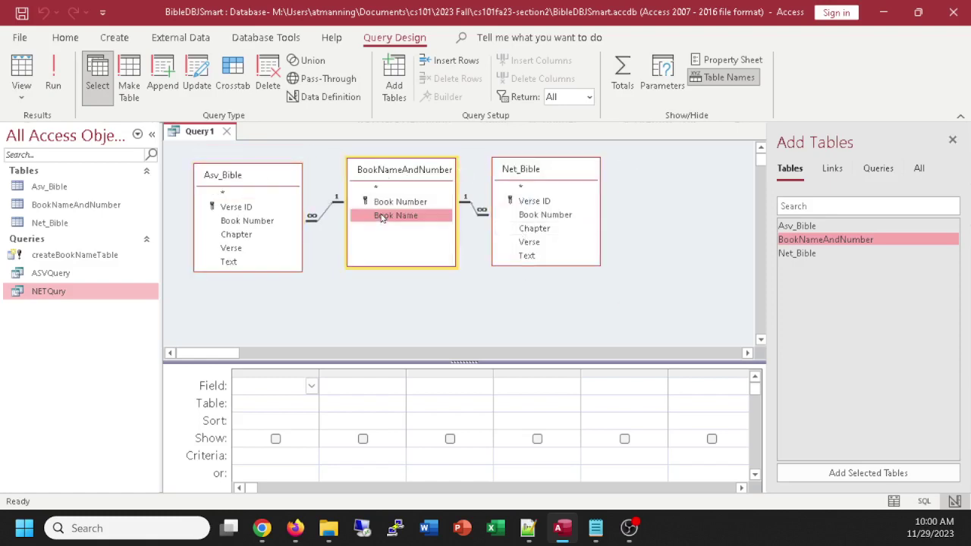
pyautogui.doubleClick(383, 217)
pyautogui.click(235, 234)
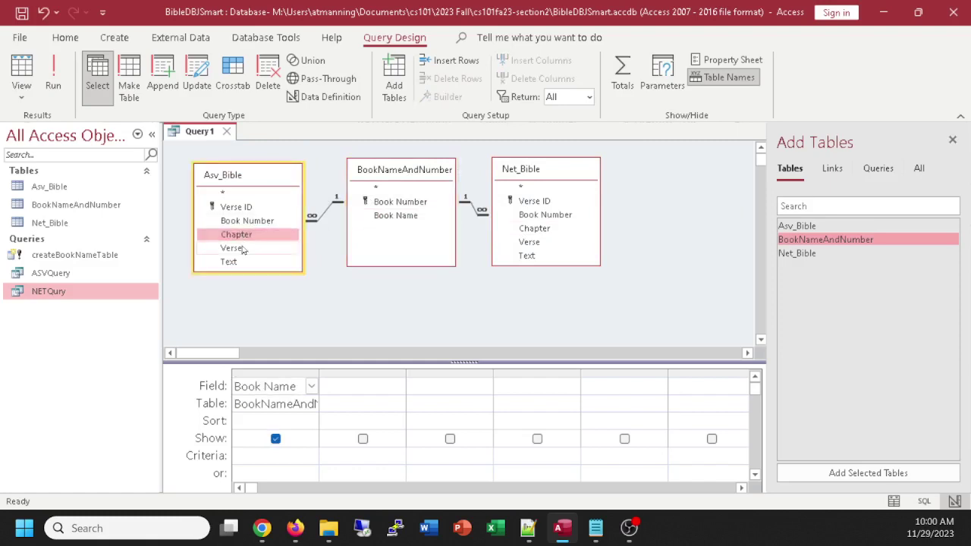
pyautogui.doubleClick(242, 249)
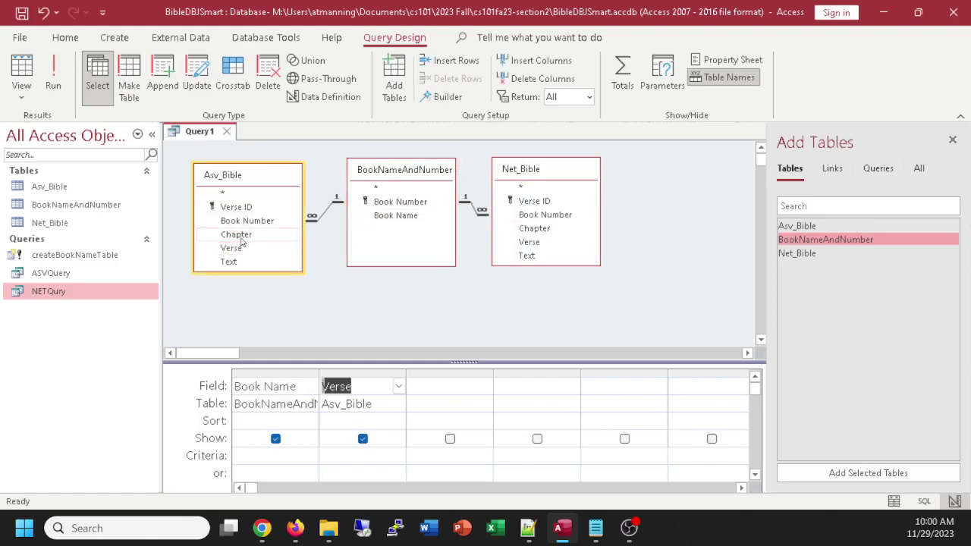
pyautogui.doubleClick(243, 235)
pyautogui.click(425, 372)
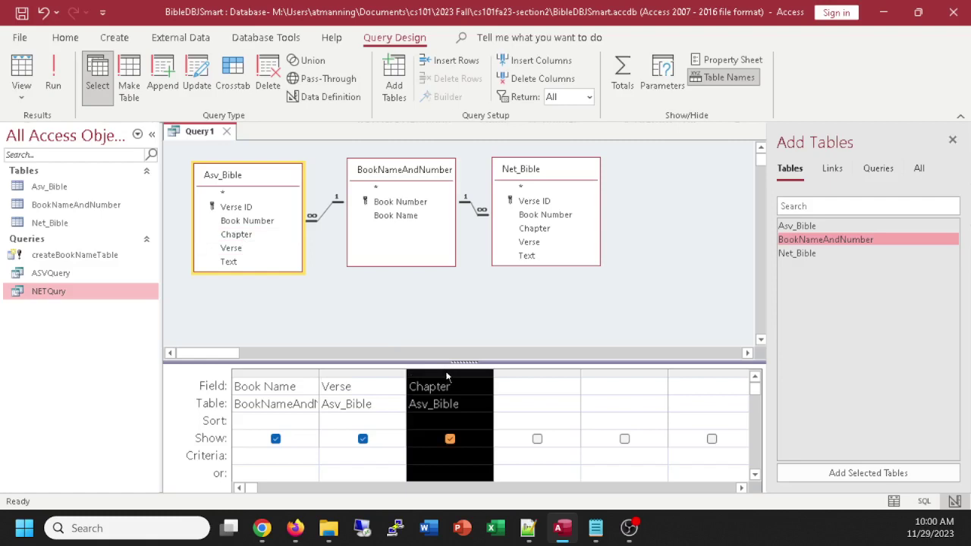
pyautogui.moveTo(445, 377); pyautogui.dragTo(402, 373)
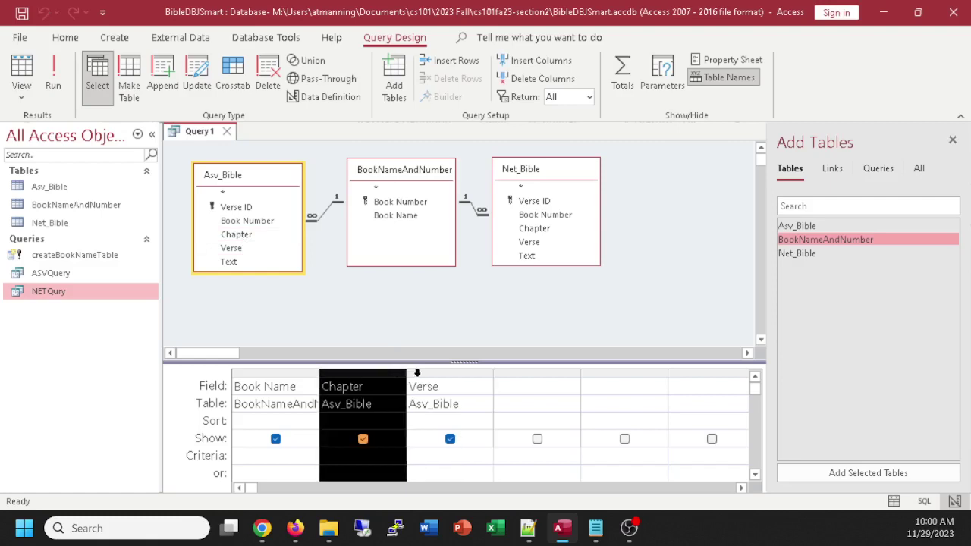
pyautogui.doubleClick(240, 263)
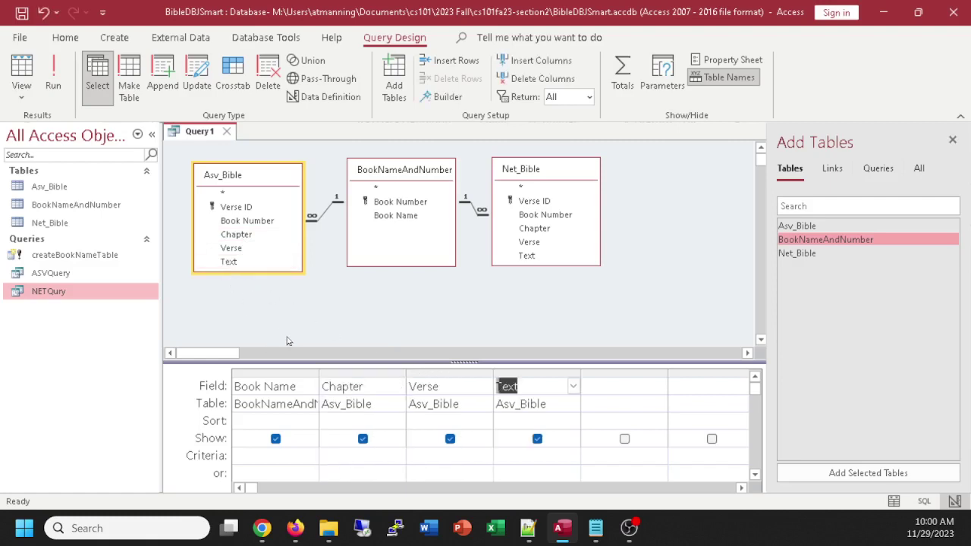
pyautogui.doubleClick(536, 257)
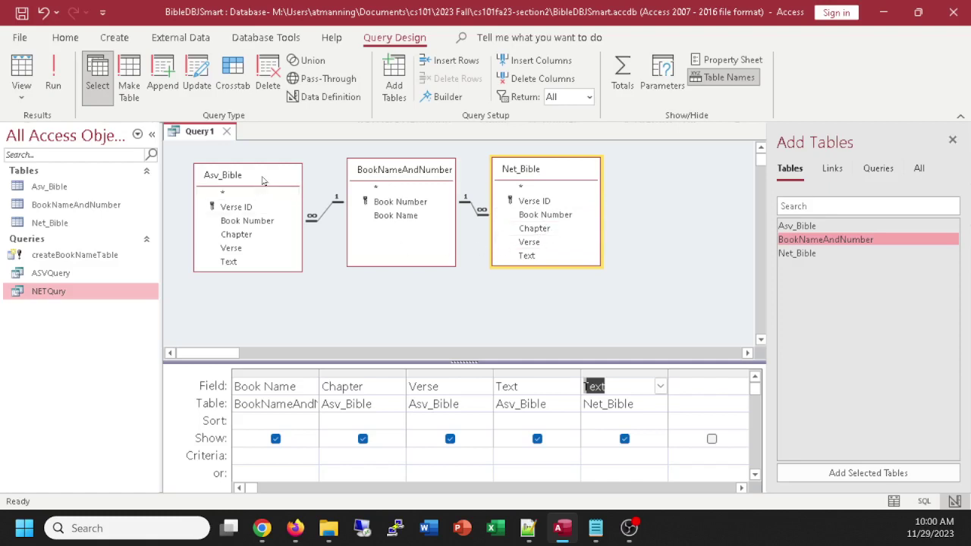
# Join Asv_Bible to Net_Bible on Chapter and on Verse, placing both tables below BookNameAndNumber so the join lines are clear
pyautogui.moveTo(263, 182); pyautogui.dragTo(261, 220)
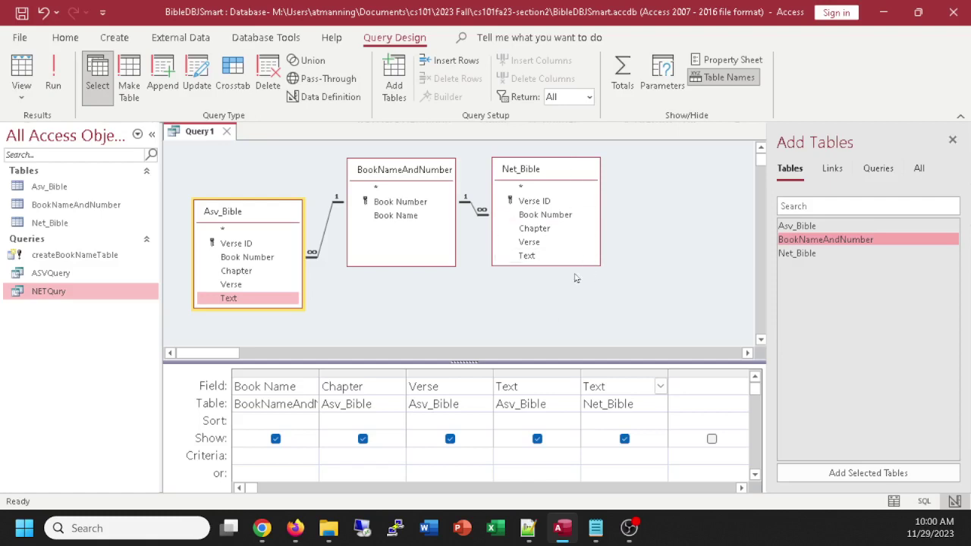
pyautogui.click(533, 172)
pyautogui.moveTo(533, 172); pyautogui.dragTo(563, 222)
pyautogui.moveTo(240, 215); pyautogui.dragTo(230, 227)
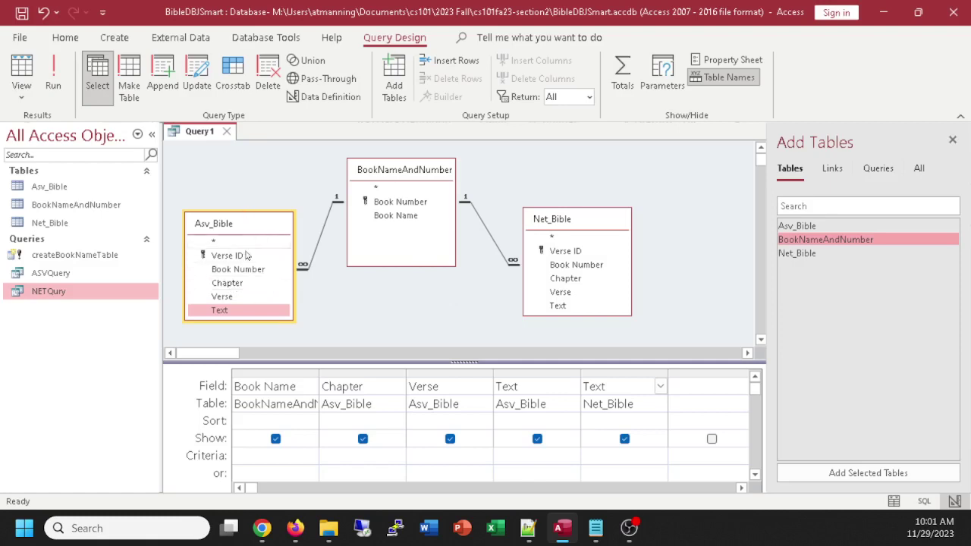
pyautogui.moveTo(239, 287); pyautogui.dragTo(565, 279)
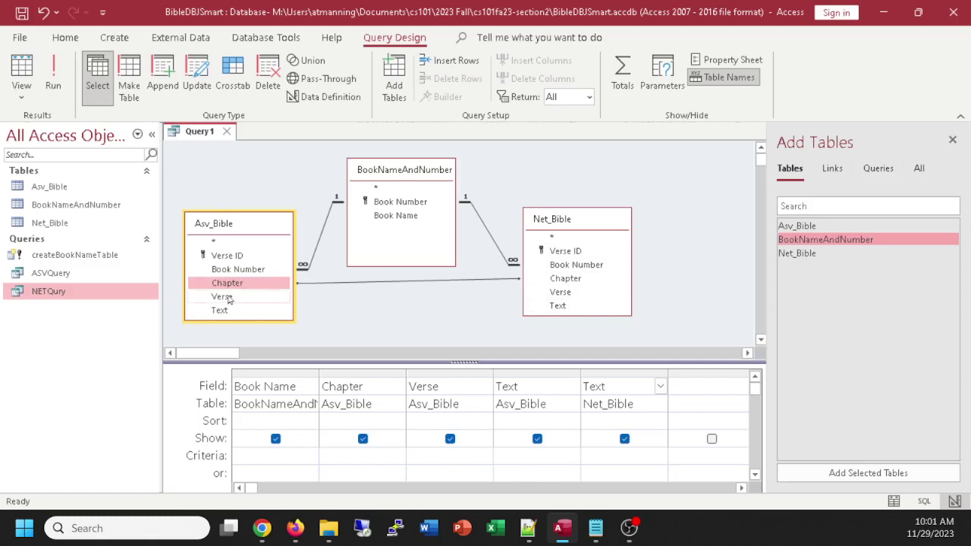
pyautogui.moveTo(227, 299); pyautogui.dragTo(558, 294)
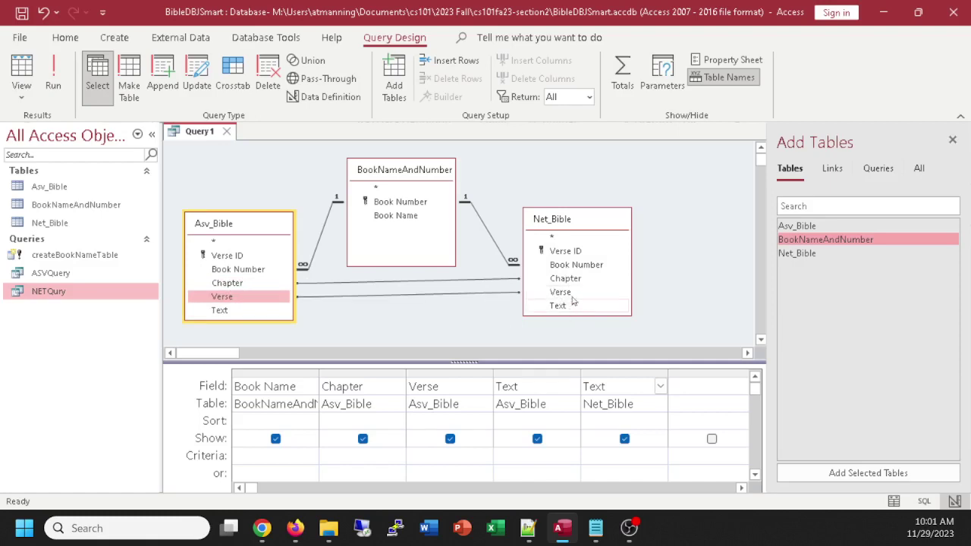
pyautogui.moveTo(560, 225); pyautogui.dragTo(559, 237)
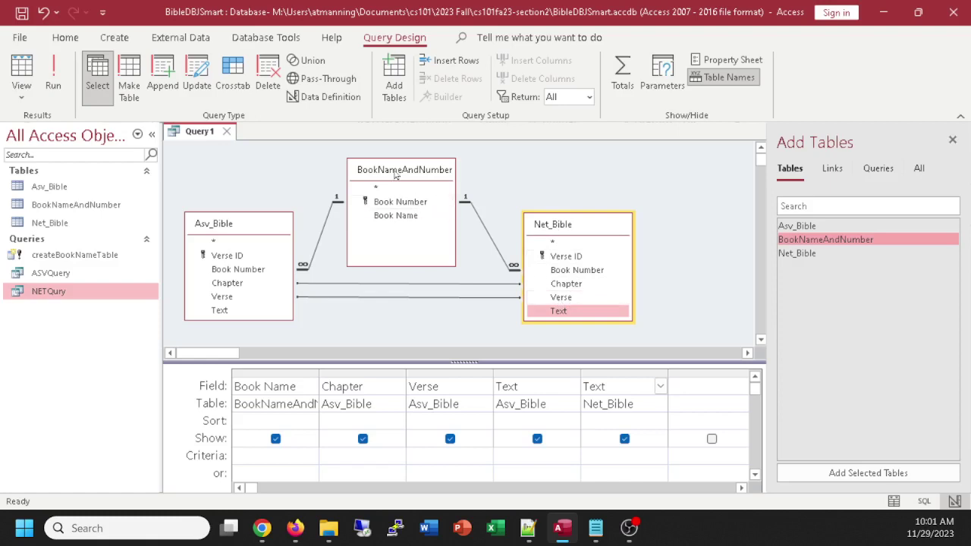
pyautogui.moveTo(396, 174); pyautogui.dragTo(403, 172)
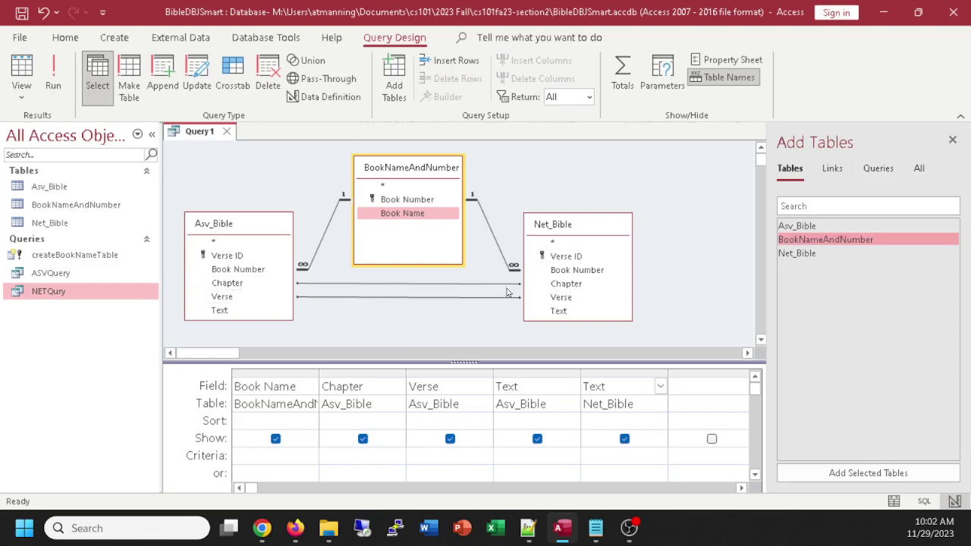
# Show the query's records and enlarge the row height to fit about four lines of verse text
pyautogui.click(23, 70)
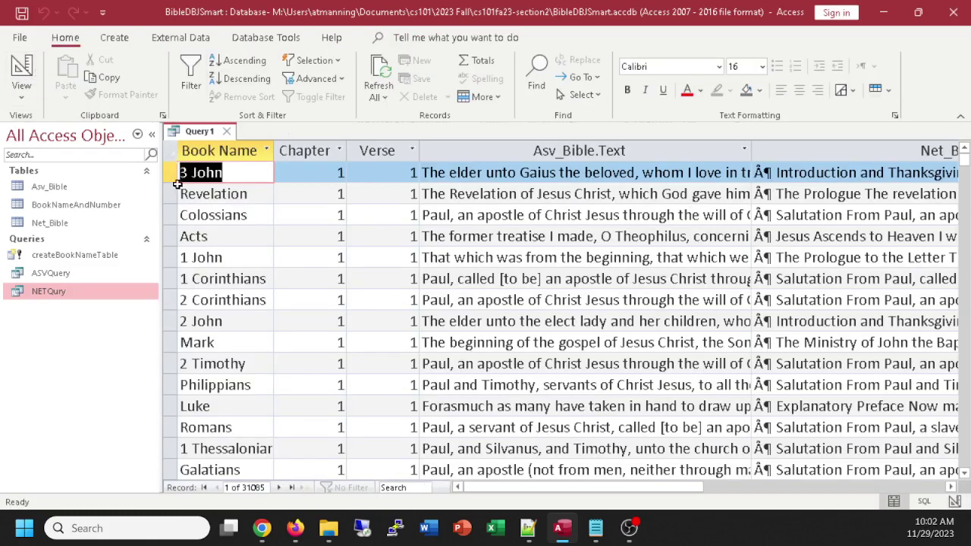
pyautogui.moveTo(170, 183); pyautogui.dragTo(178, 205)
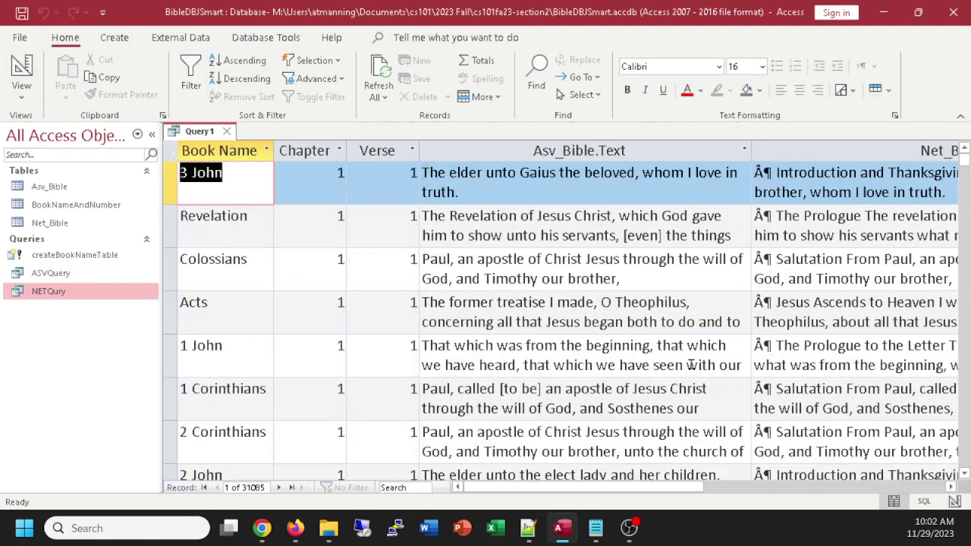
pyautogui.click(167, 205)
pyautogui.moveTo(167, 205); pyautogui.dragTo(176, 240)
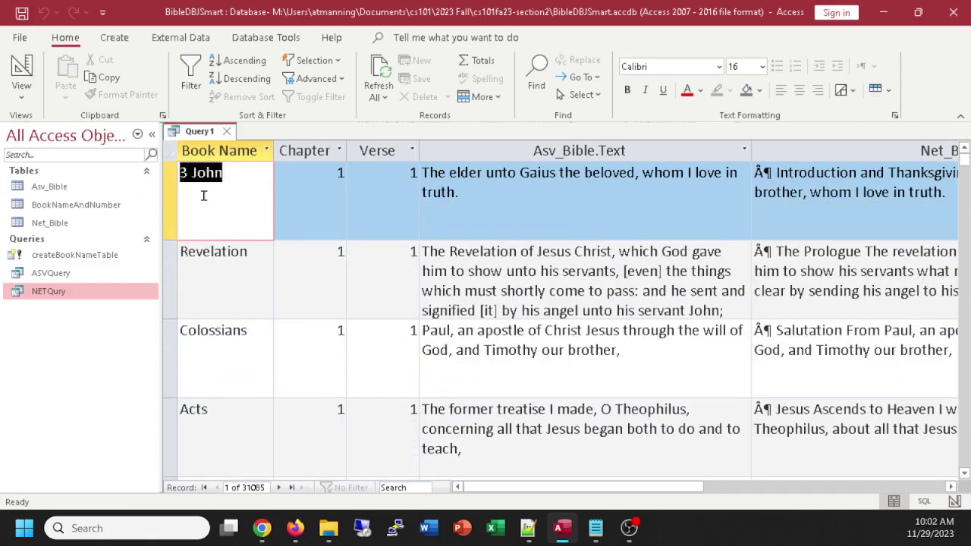
# Narrow the Asv_Bible.Text and Net_Bible.Text columns so all five columns fit in the datasheet side by side
pyautogui.click(749, 150)
pyautogui.moveTo(749, 150); pyautogui.dragTo(633, 150)
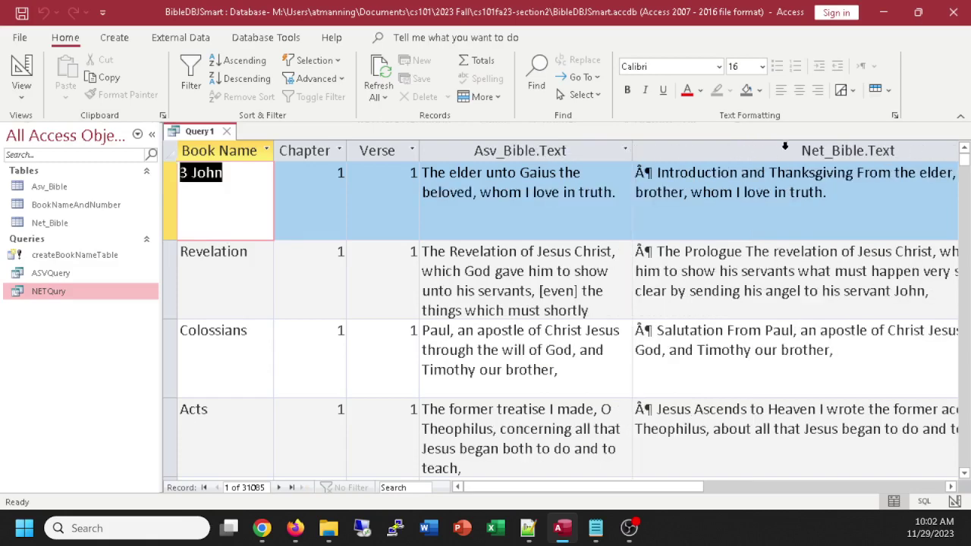
pyautogui.moveTo(654, 489); pyautogui.dragTo(713, 489)
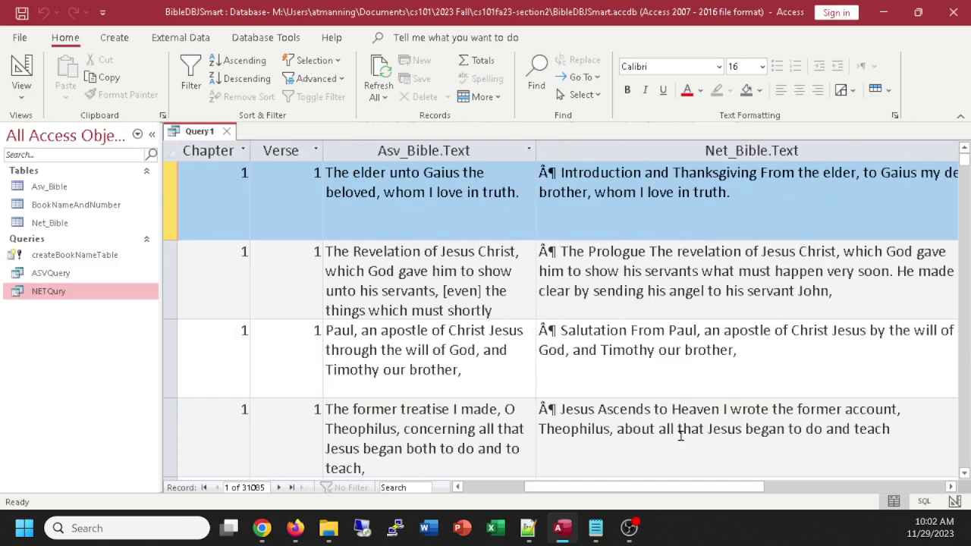
pyautogui.moveTo(654, 493); pyautogui.dragTo(715, 493)
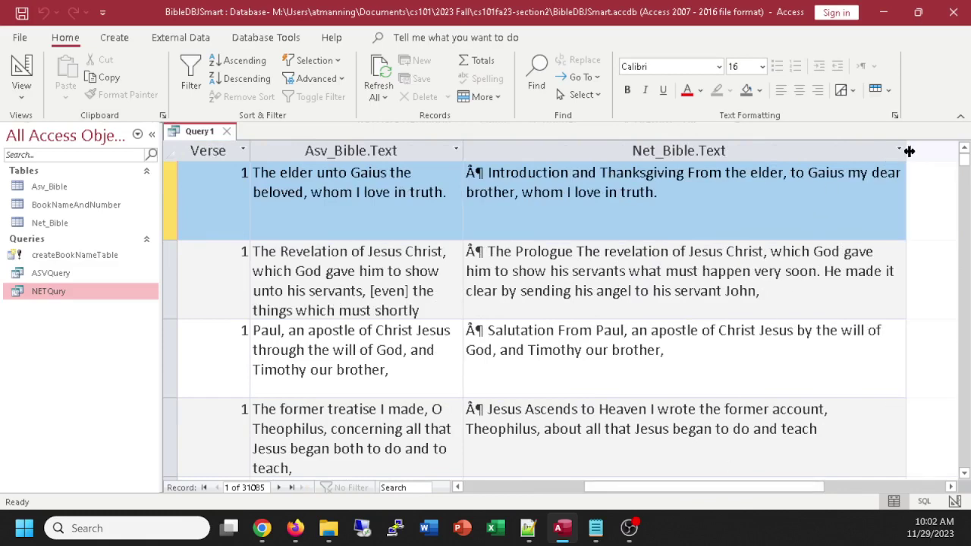
pyautogui.moveTo(788, 150); pyautogui.dragTo(743, 150)
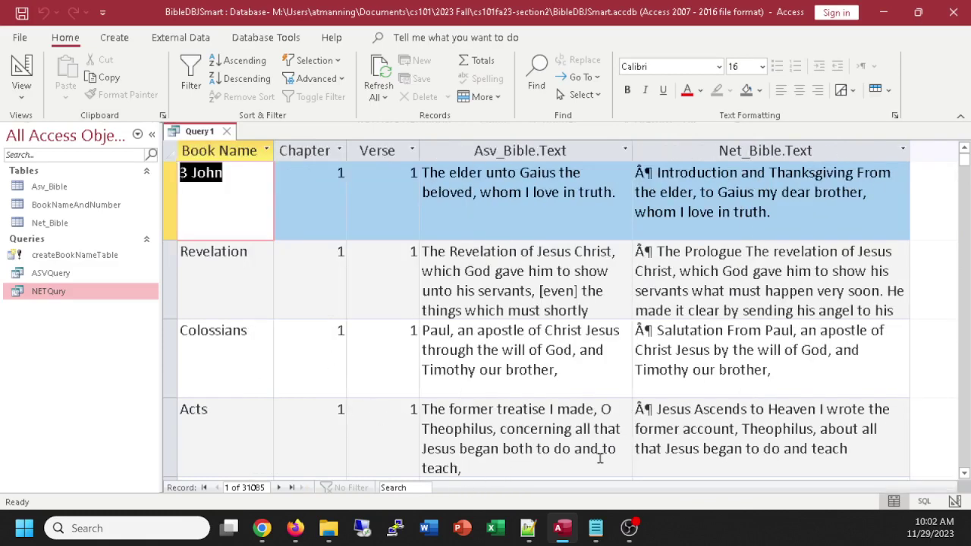
pyautogui.moveTo(632, 150); pyautogui.dragTo(646, 150)
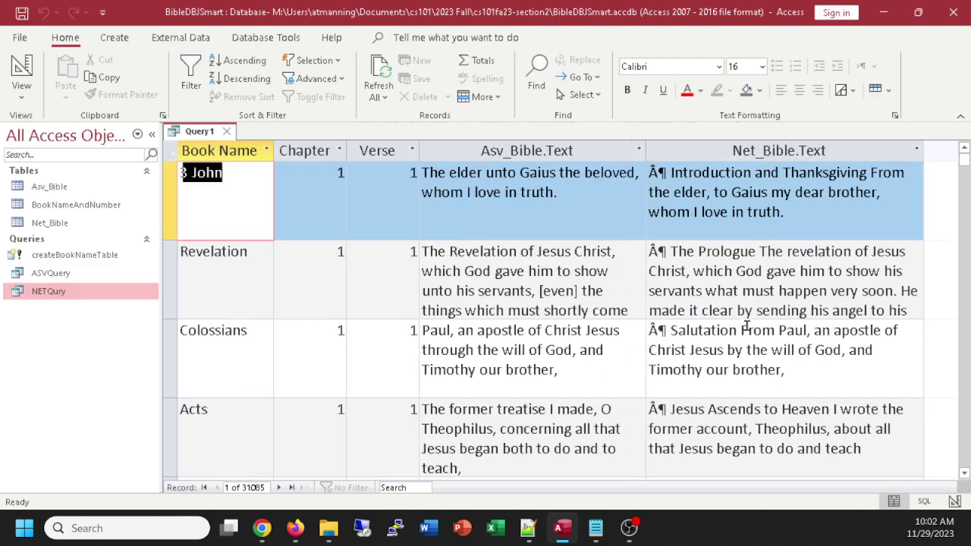
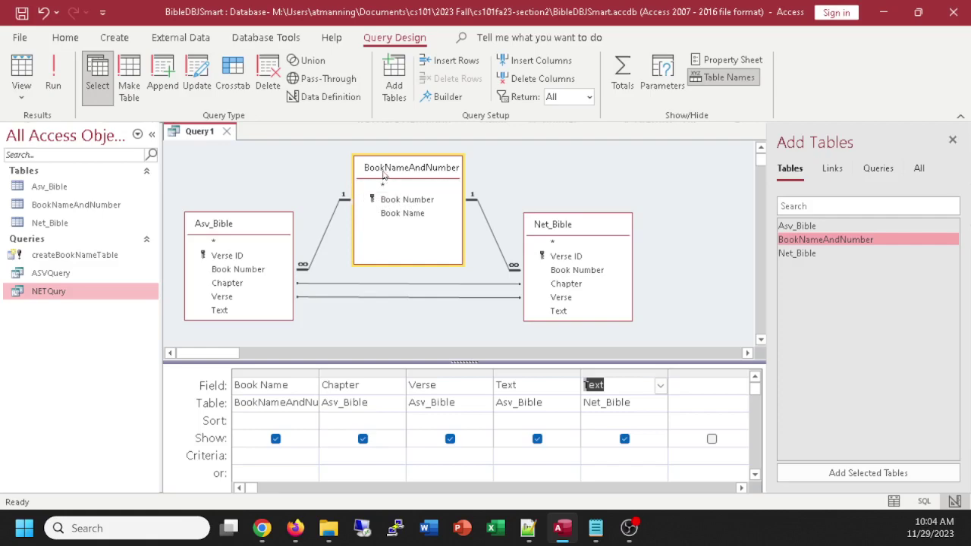
# Recheck the query's records, return to design view, and save the query as ASVNETParallel
pyautogui.click(50, 76)
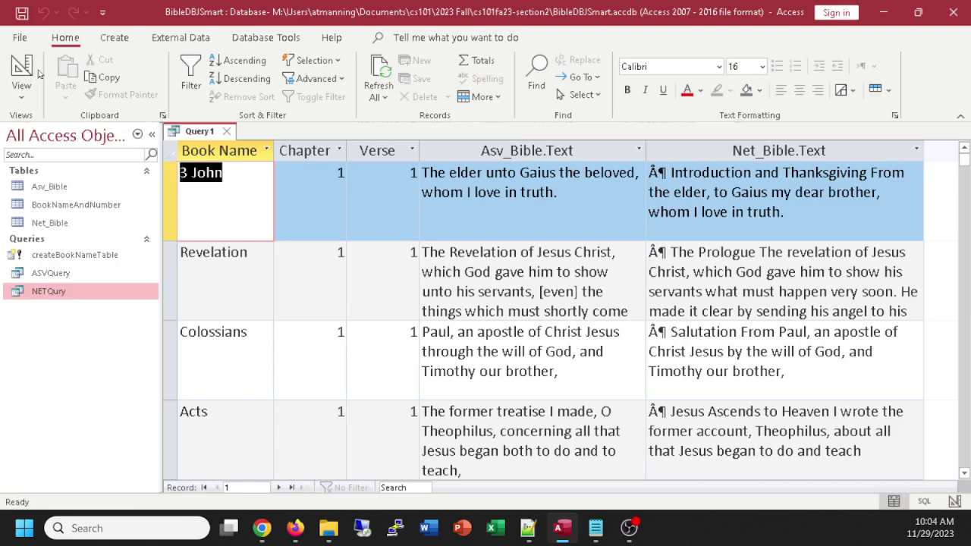
pyautogui.click(37, 71)
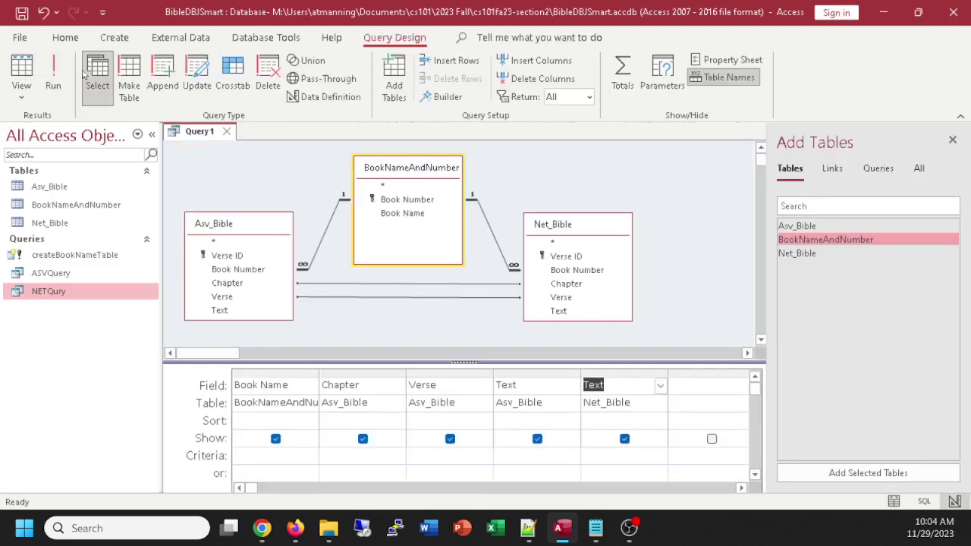
pyautogui.hotkey('ctrl', 's')
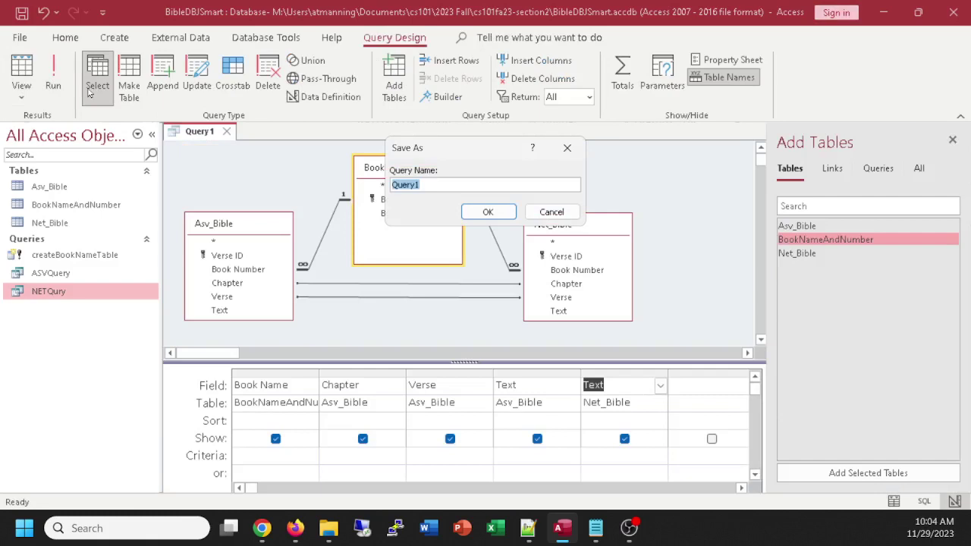
pyautogui.write('ASVNETParallel')
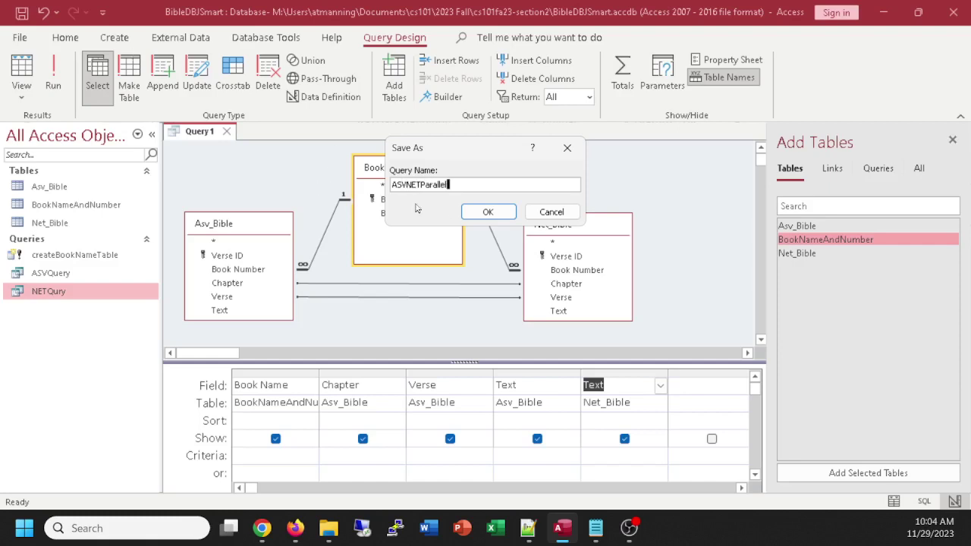
pyautogui.click(488, 212)
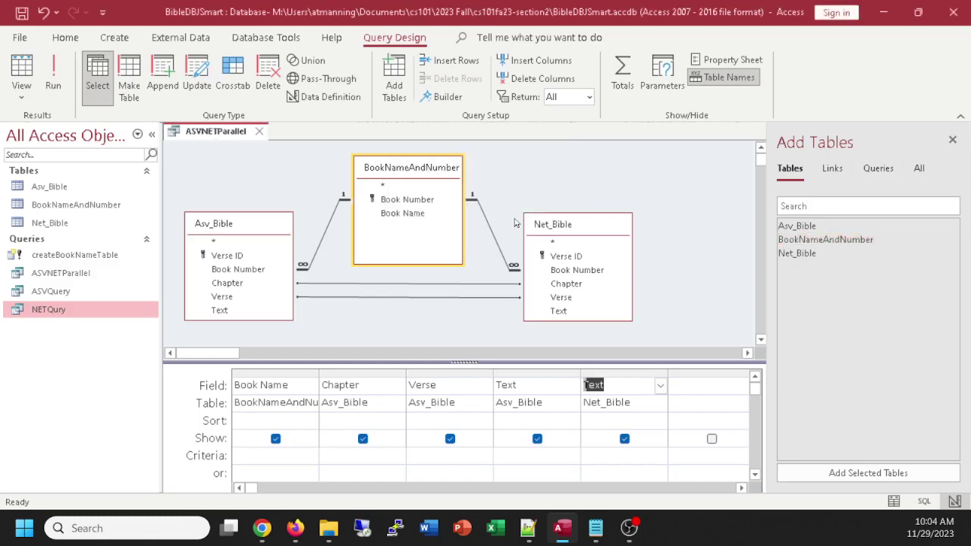
# Look through the Asv_Bible and Net_Bible tables one after the other, closing each again
pyautogui.doubleClick(48, 187)
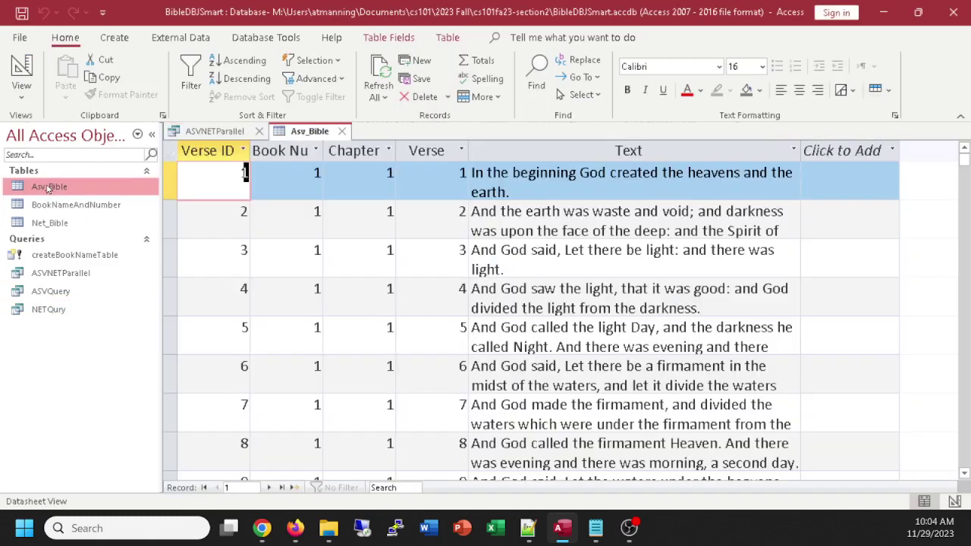
pyautogui.click(342, 131)
pyautogui.doubleClick(57, 223)
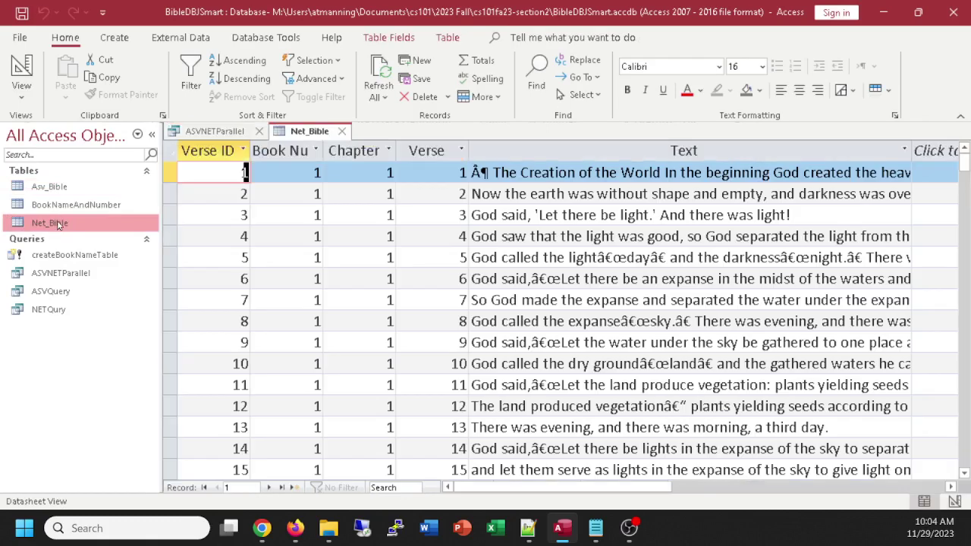
pyautogui.click(342, 131)
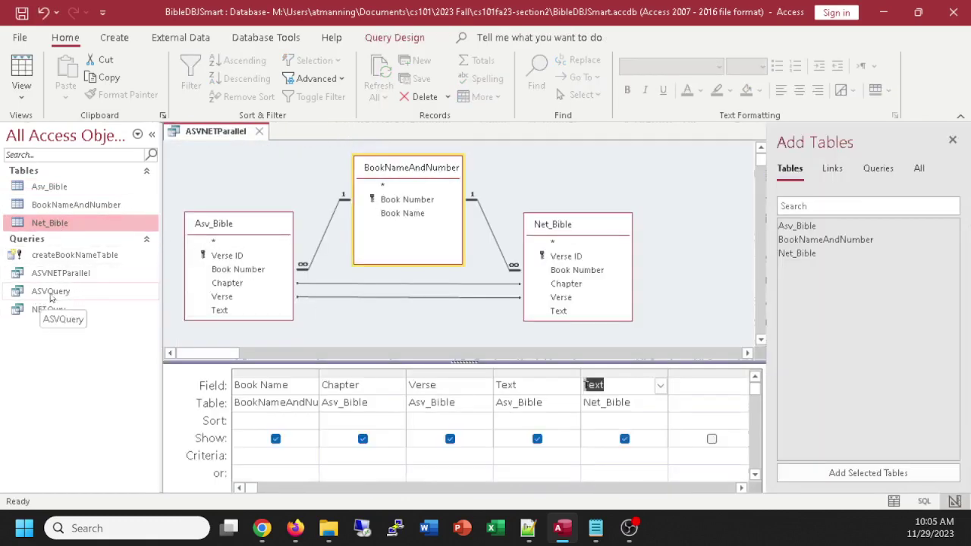
# Review the ASVNETParallel query's records, the Net_Bible table and the table relationships one after the other, closing each again
pyautogui.doubleClick(61, 273)
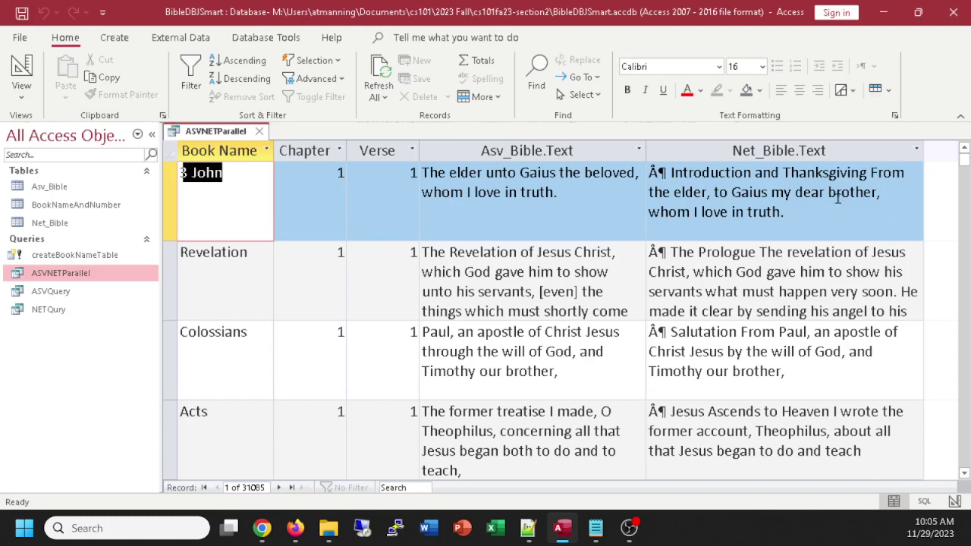
pyautogui.click(260, 133)
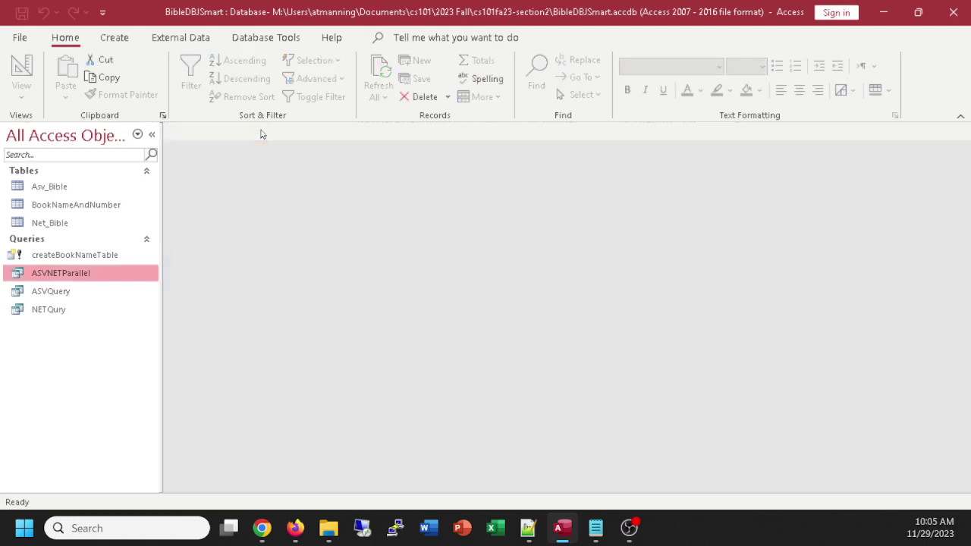
pyautogui.doubleClick(40, 225)
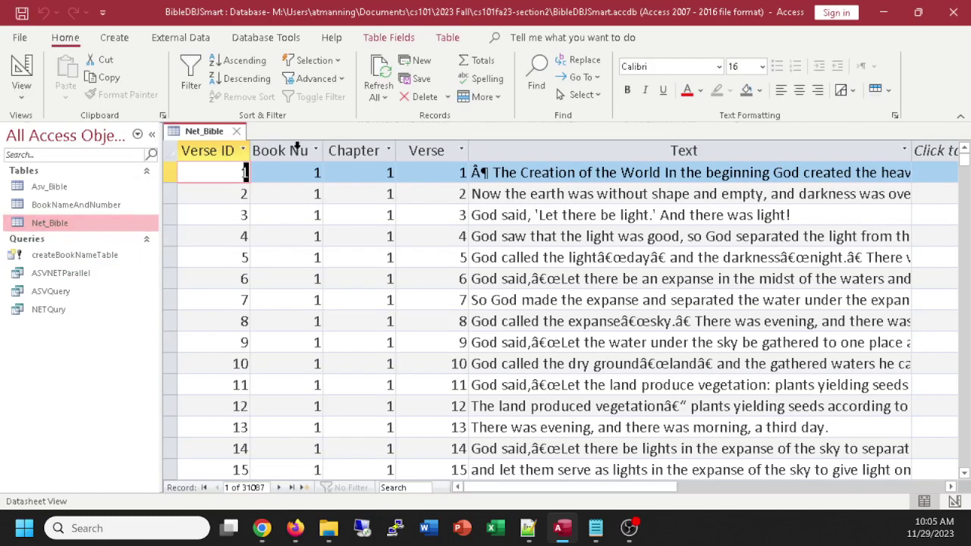
pyautogui.click(236, 131)
pyautogui.click(266, 37)
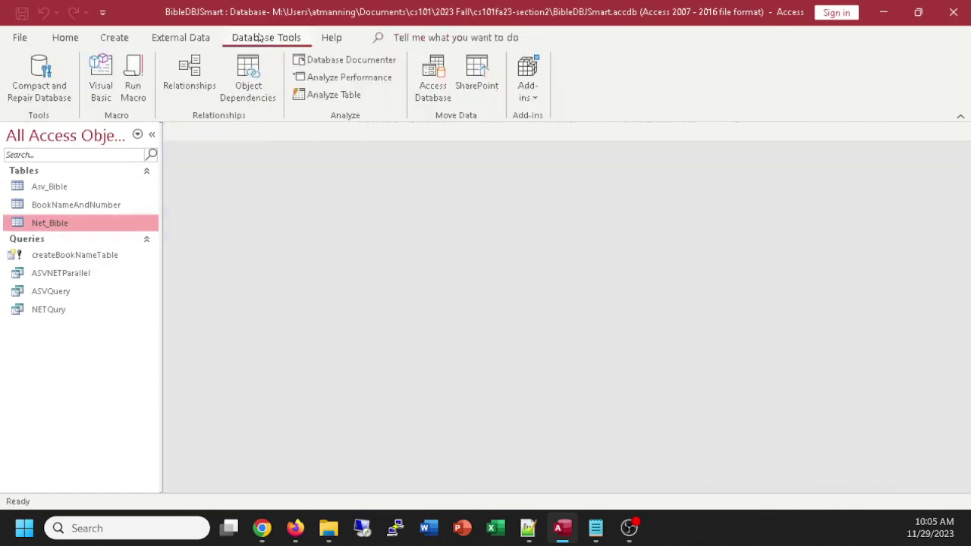
pyautogui.click(191, 76)
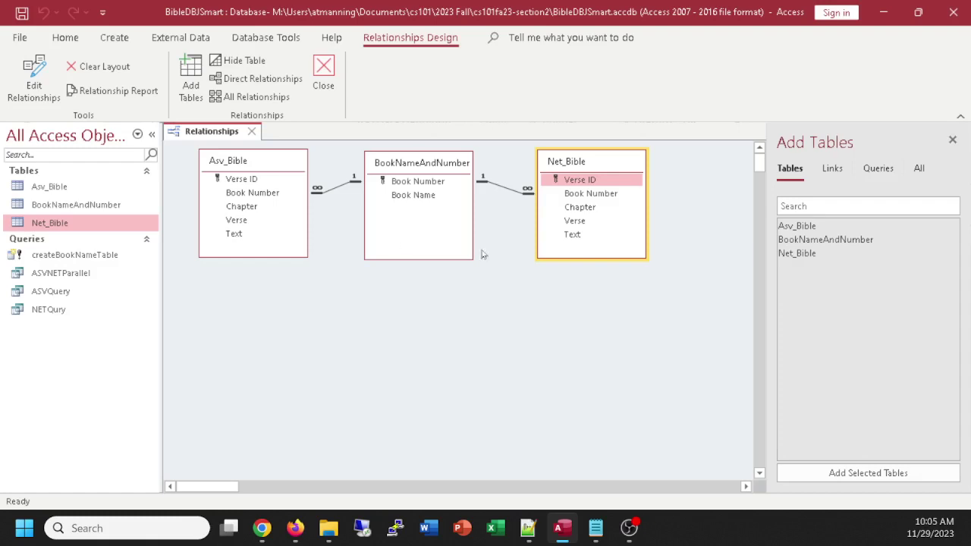
pyautogui.click(317, 68)
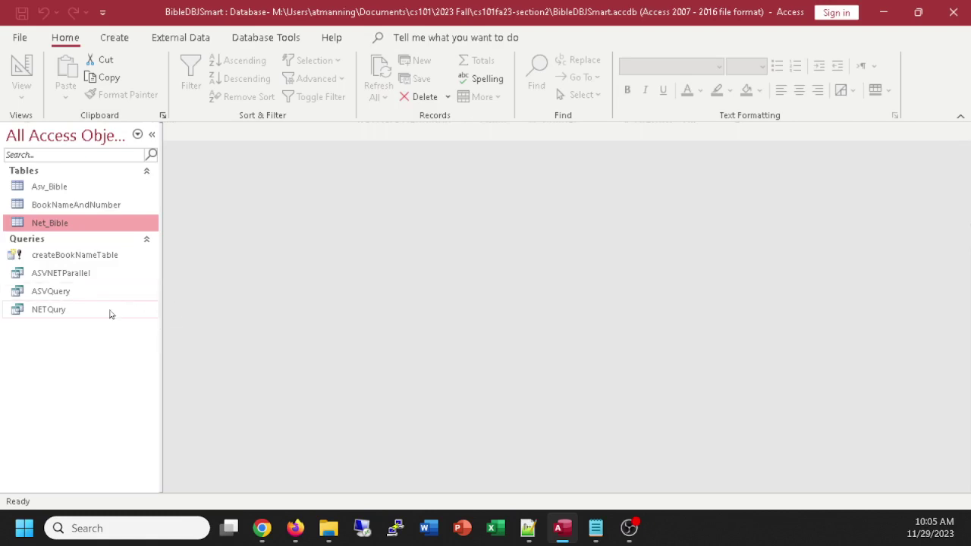
# Create a single-record form based on the ASVQuery query
pyautogui.click(64, 296)
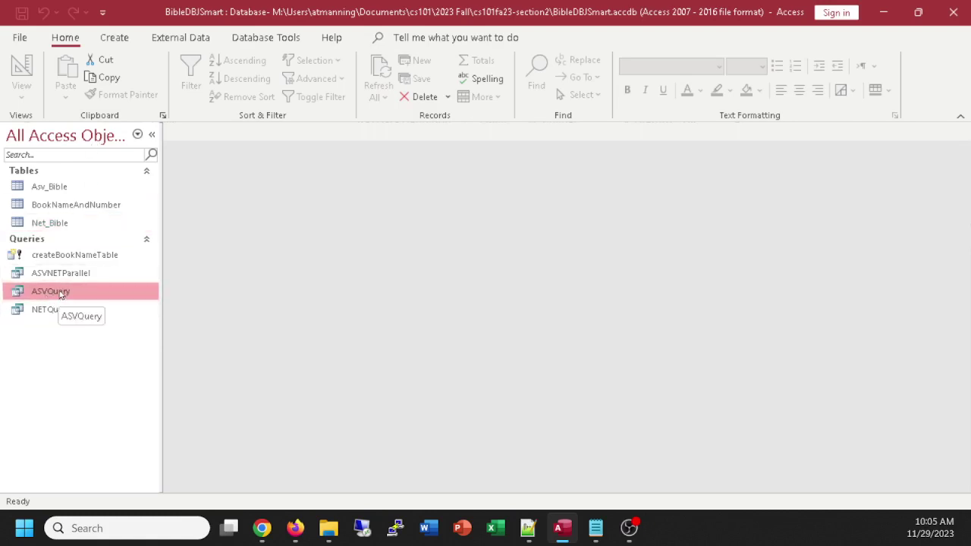
pyautogui.click(113, 44)
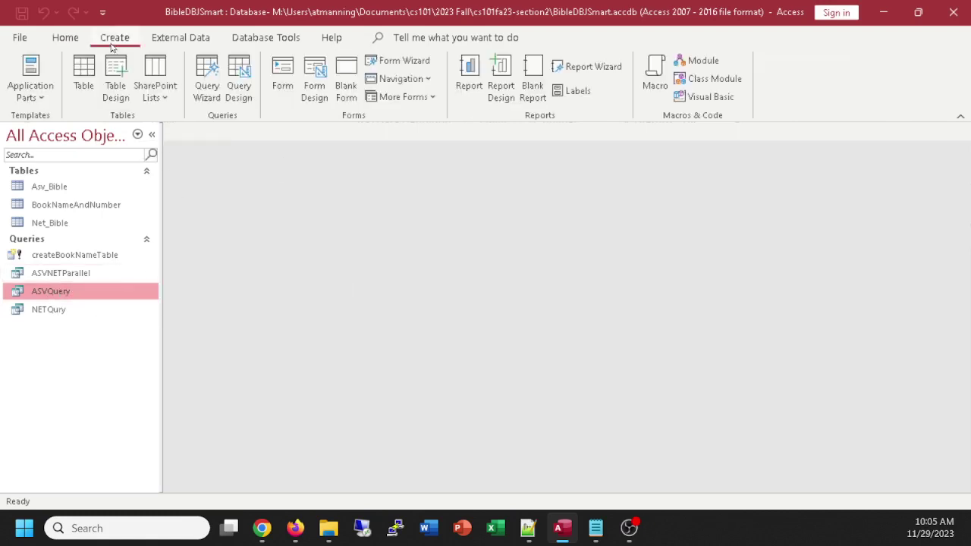
pyautogui.click(286, 68)
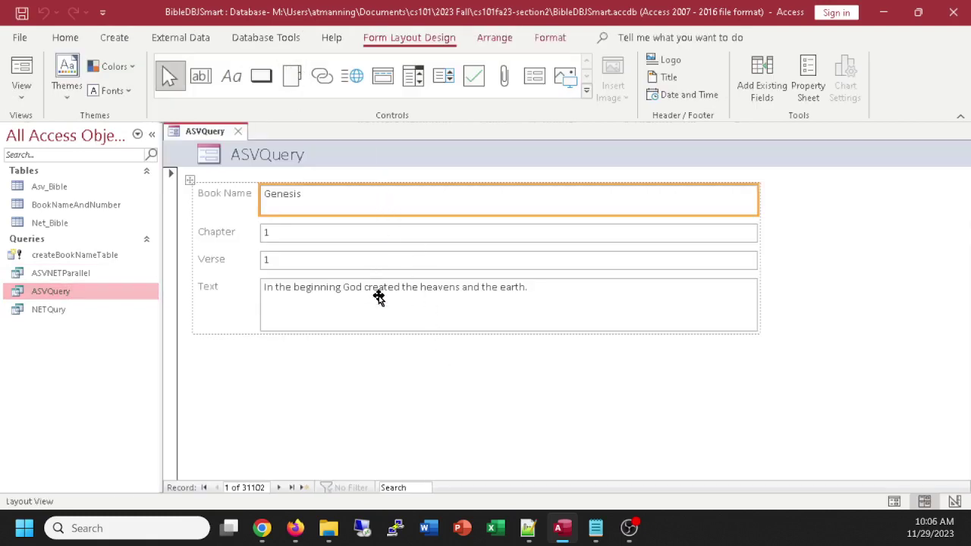
# Step forward through the new ASV form's records from Genesis 1:1 to Genesis 1:10
pyautogui.click(278, 488)
pyautogui.click(278, 488)
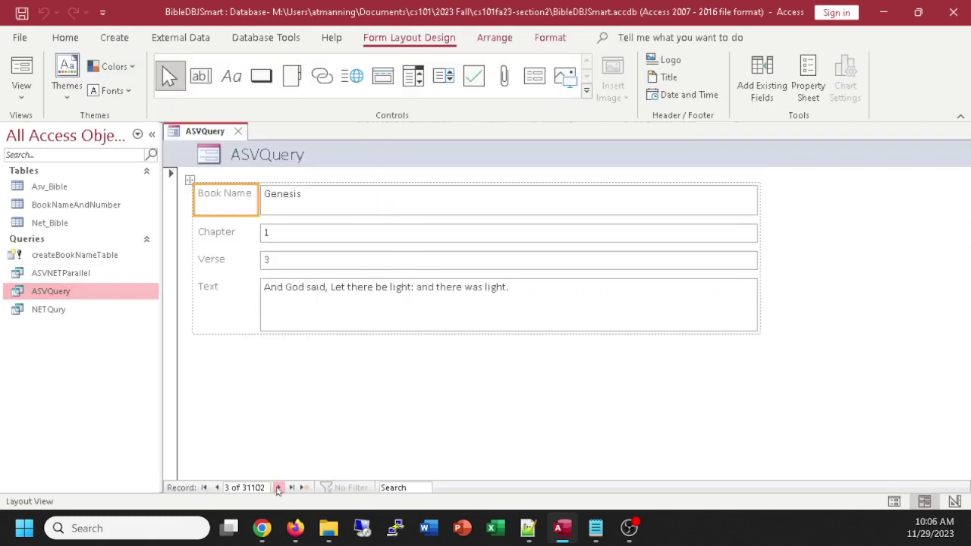
pyautogui.click(279, 487)
pyautogui.click(278, 488)
pyautogui.click(278, 487)
pyautogui.click(278, 487)
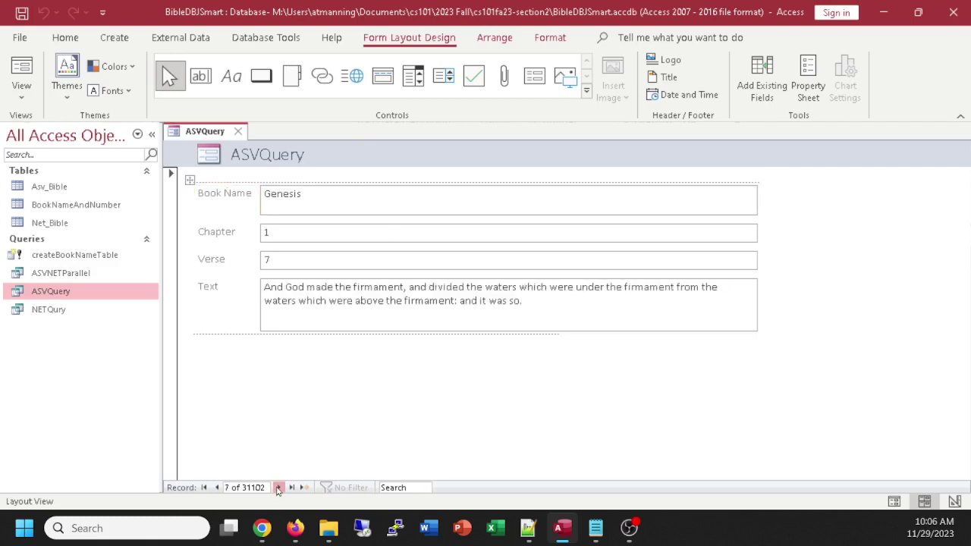
pyautogui.click(278, 487)
pyautogui.click(279, 488)
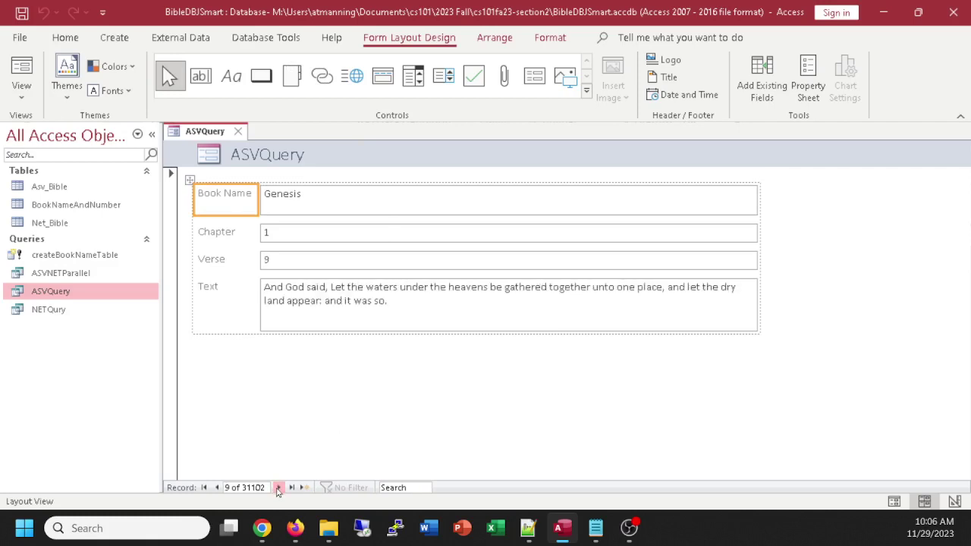
pyautogui.click(278, 488)
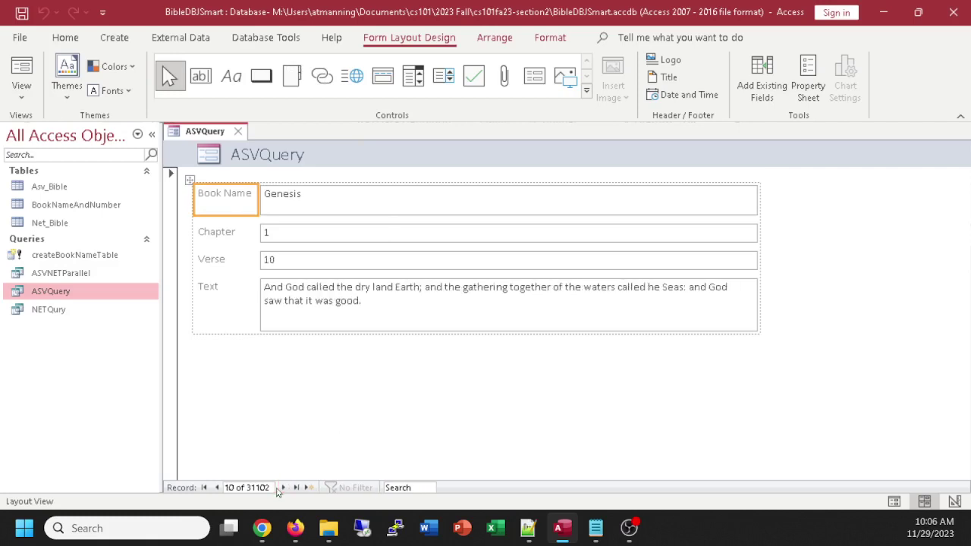
# Close the form and save it as ASVQuery, reopening it briefly to check it
pyautogui.click(238, 131)
pyautogui.click(429, 306)
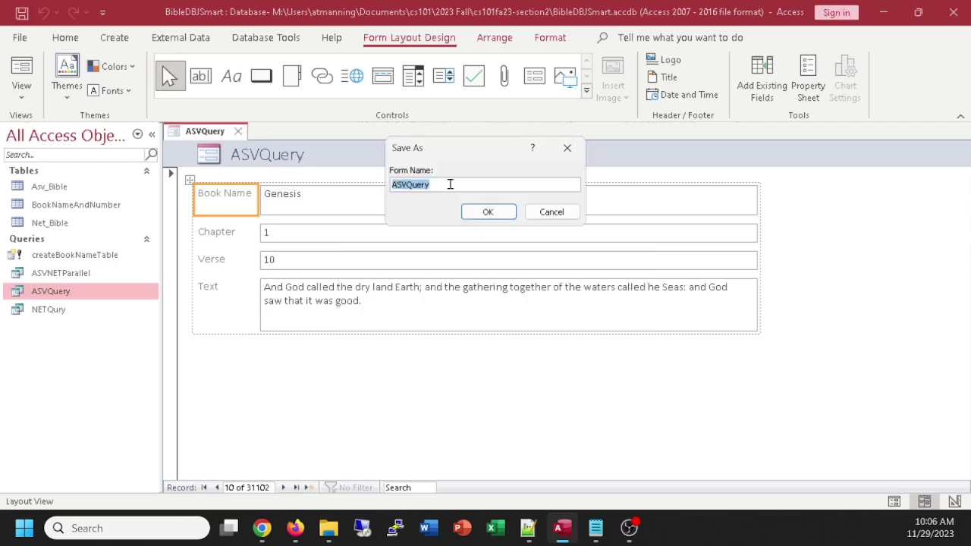
pyautogui.click(489, 212)
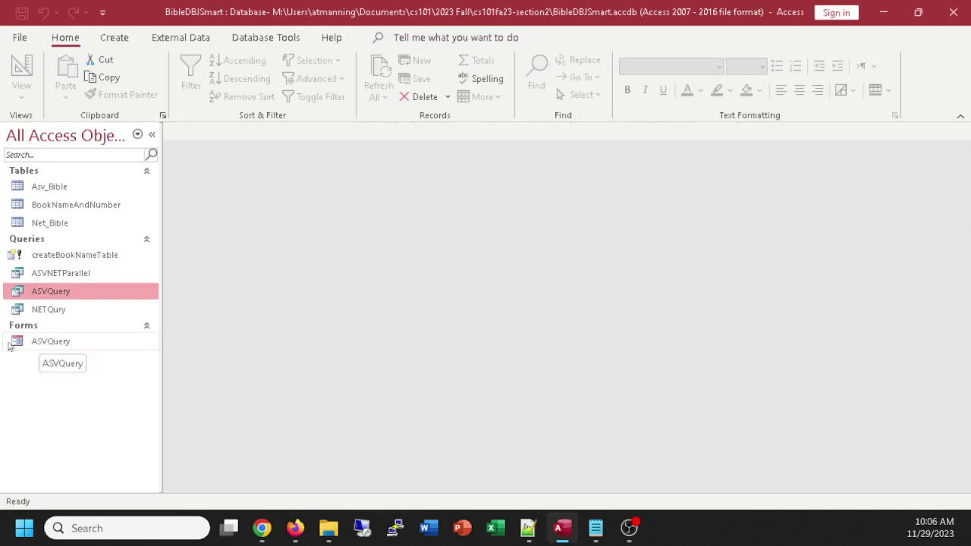
pyautogui.doubleClick(43, 343)
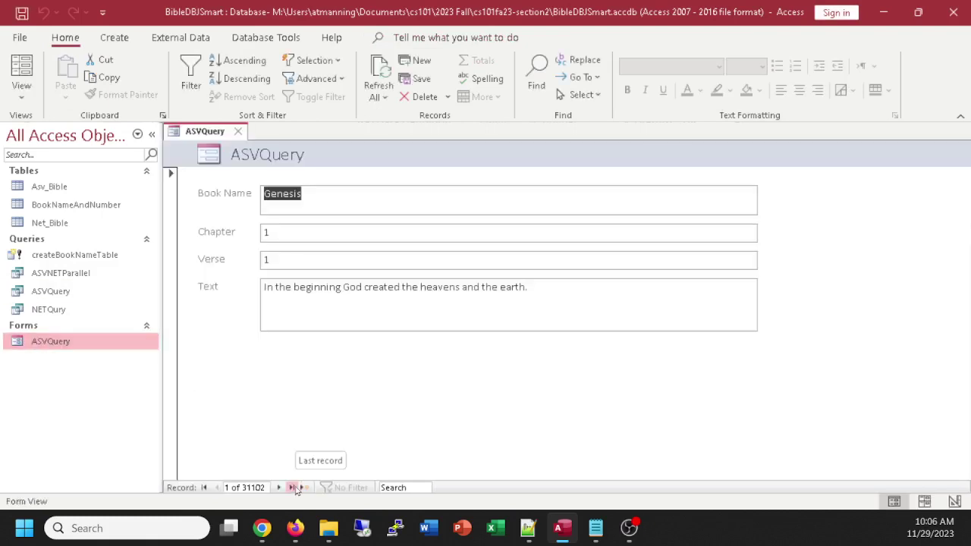
pyautogui.click(237, 132)
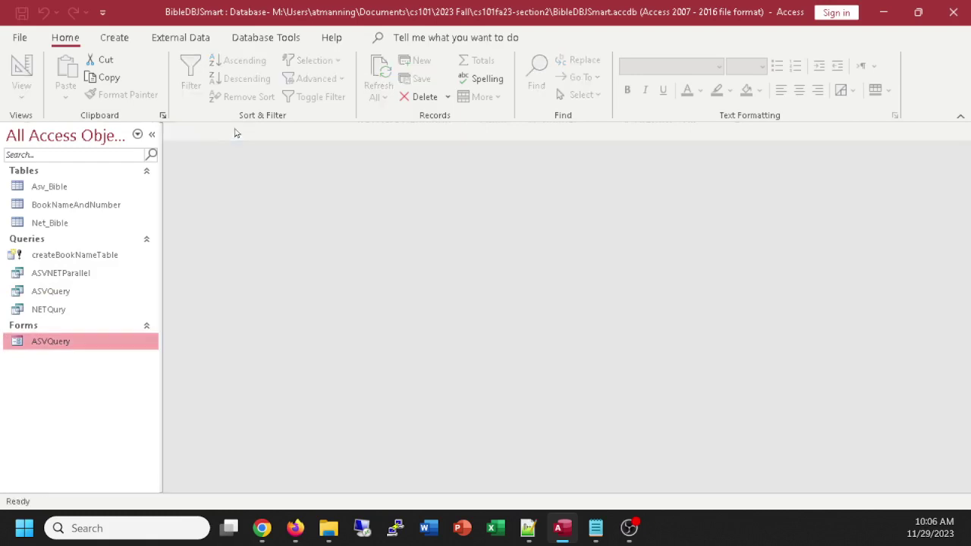
# Create a single-record form based on the NETQury query
pyautogui.click(57, 312)
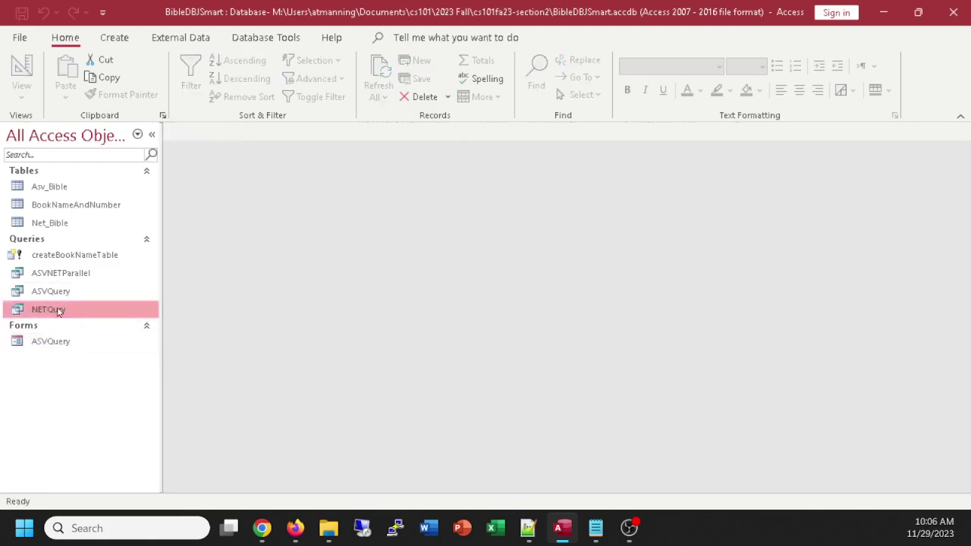
pyautogui.click(116, 38)
pyautogui.click(283, 78)
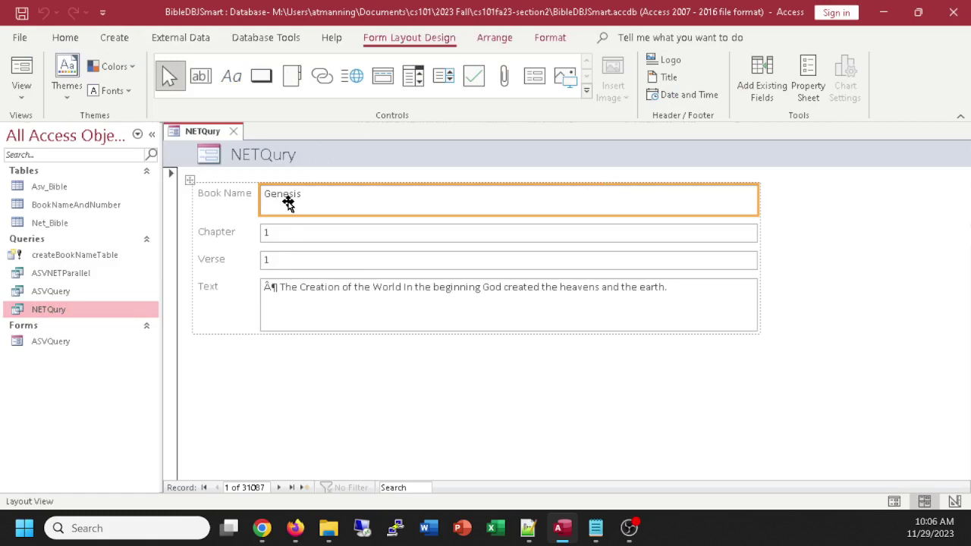
# Step forward through the new NET form's records from Genesis 1:1 to Genesis 1:13
pyautogui.click(280, 488)
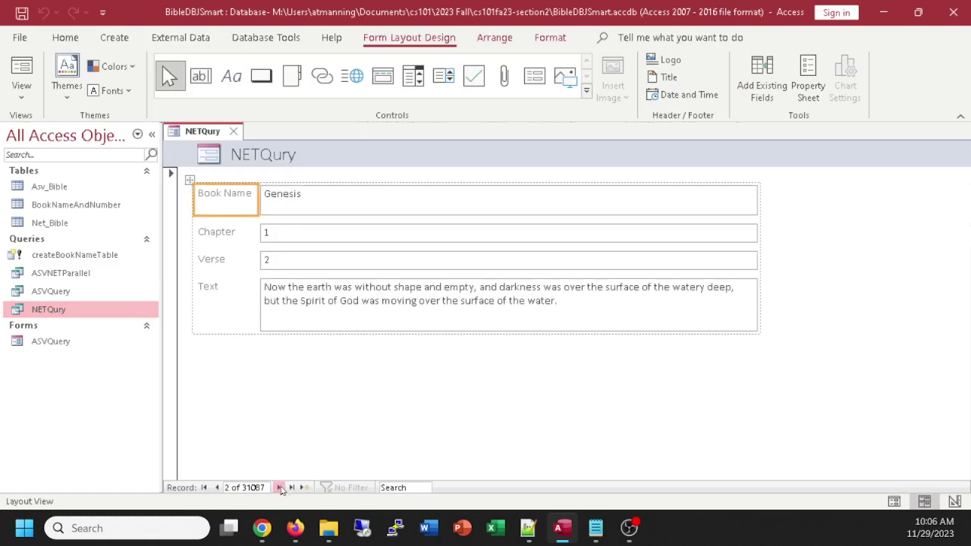
pyautogui.click(280, 487)
pyautogui.click(279, 488)
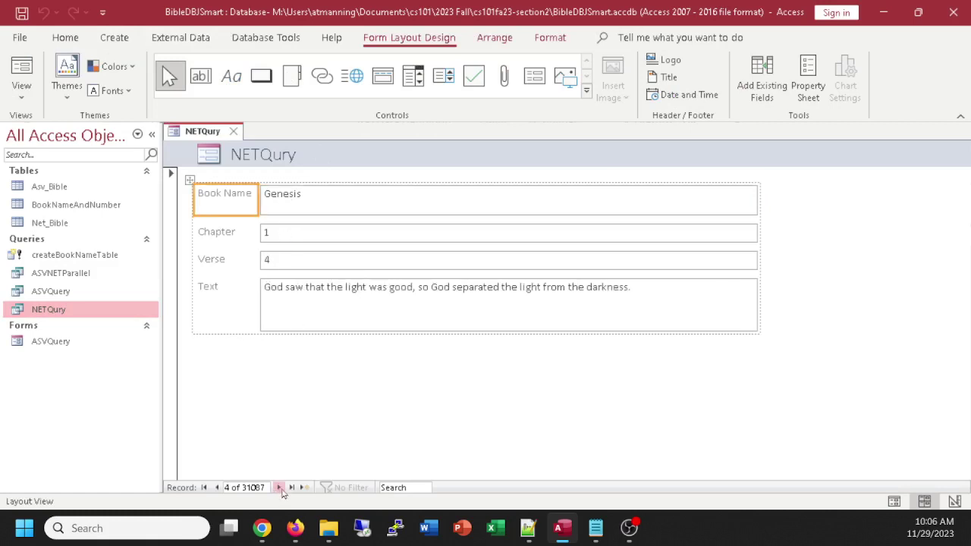
pyautogui.click(280, 488)
pyautogui.click(281, 487)
pyautogui.click(282, 489)
pyautogui.click(281, 488)
pyautogui.click(282, 489)
pyautogui.click(282, 489)
pyautogui.click(282, 489)
pyautogui.click(283, 490)
pyautogui.click(282, 490)
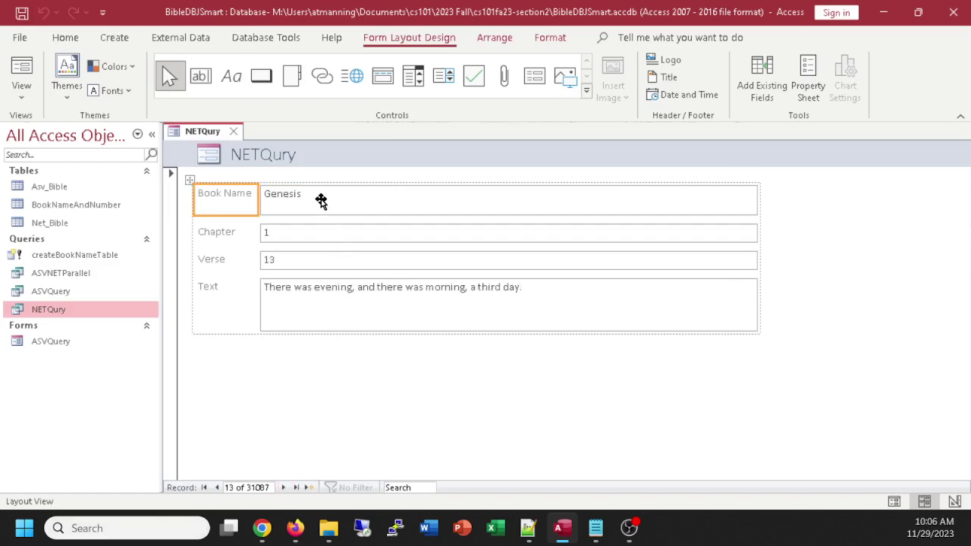
# Close the form and save it under the name NETQury
pyautogui.click(234, 132)
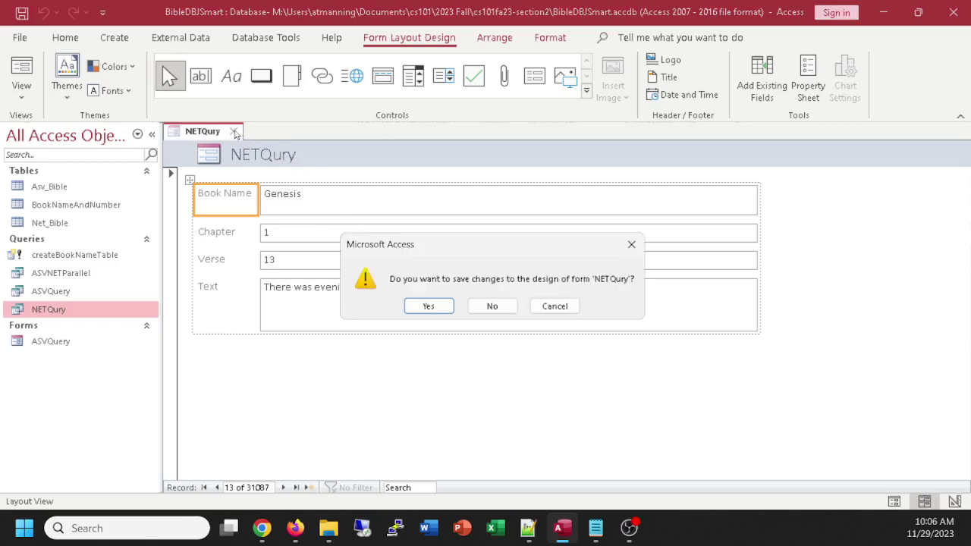
pyautogui.click(444, 310)
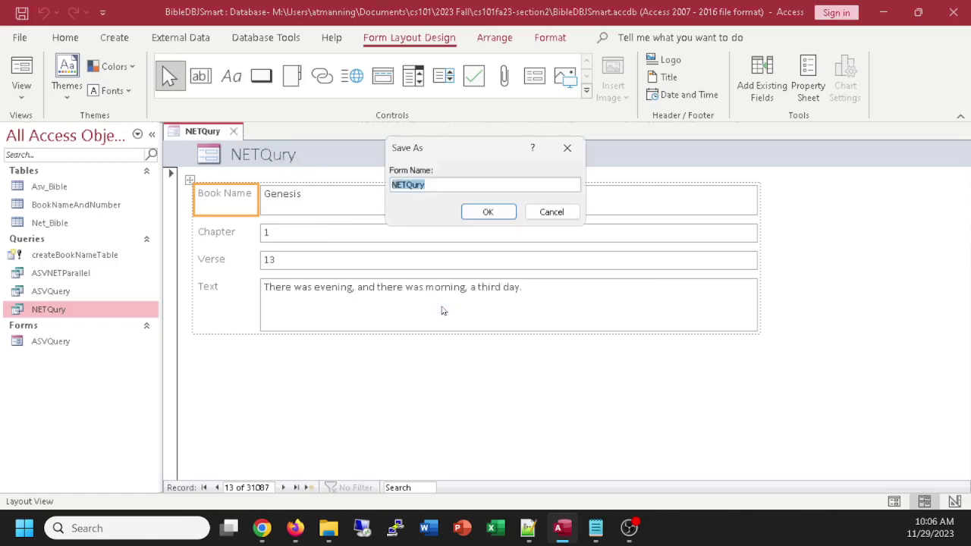
pyautogui.click(487, 213)
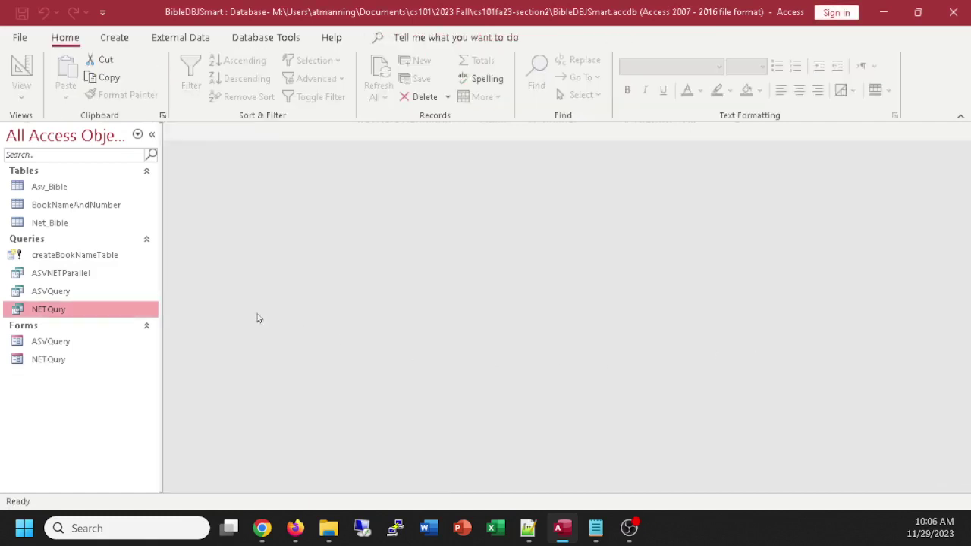
# Create a form based on the ASVNETParallel query, showing both verse texts for each record
pyautogui.click(50, 274)
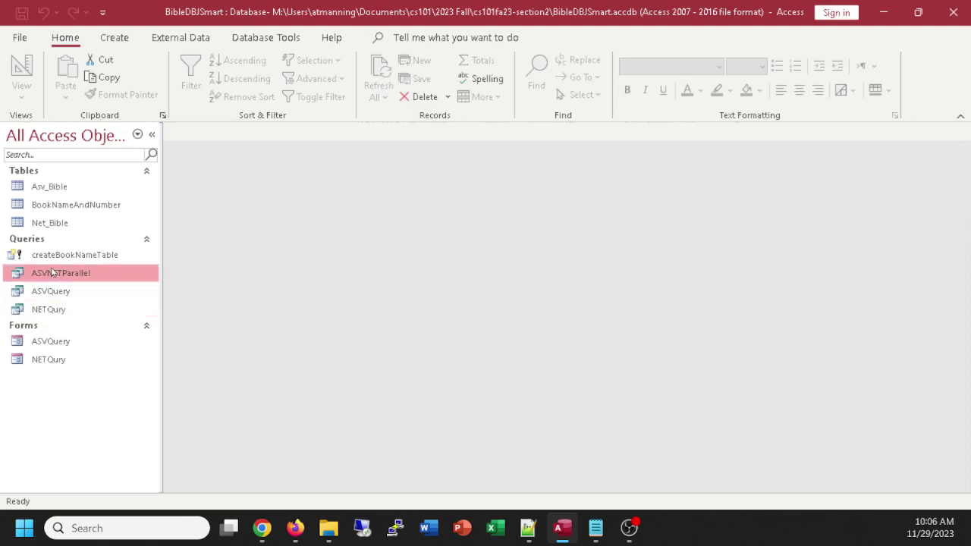
pyautogui.click(113, 38)
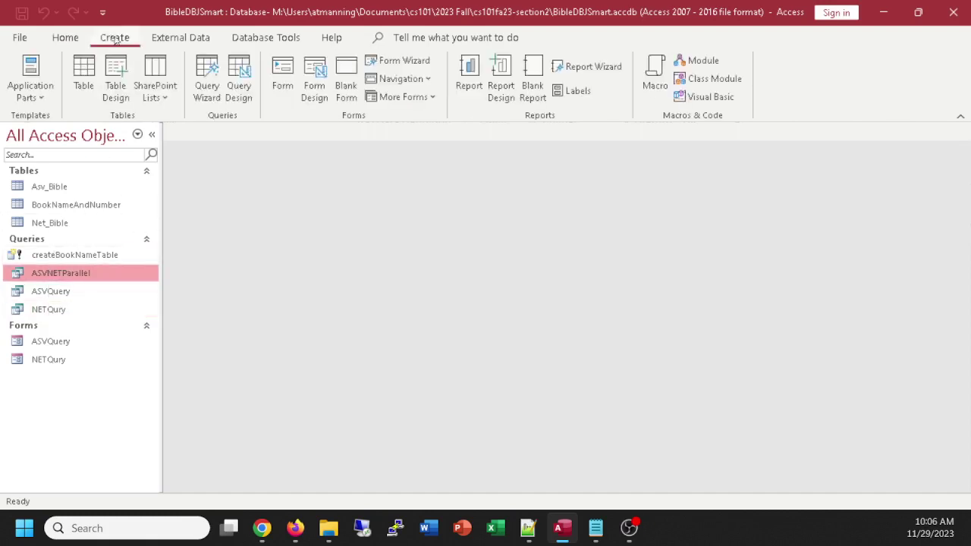
pyautogui.click(282, 80)
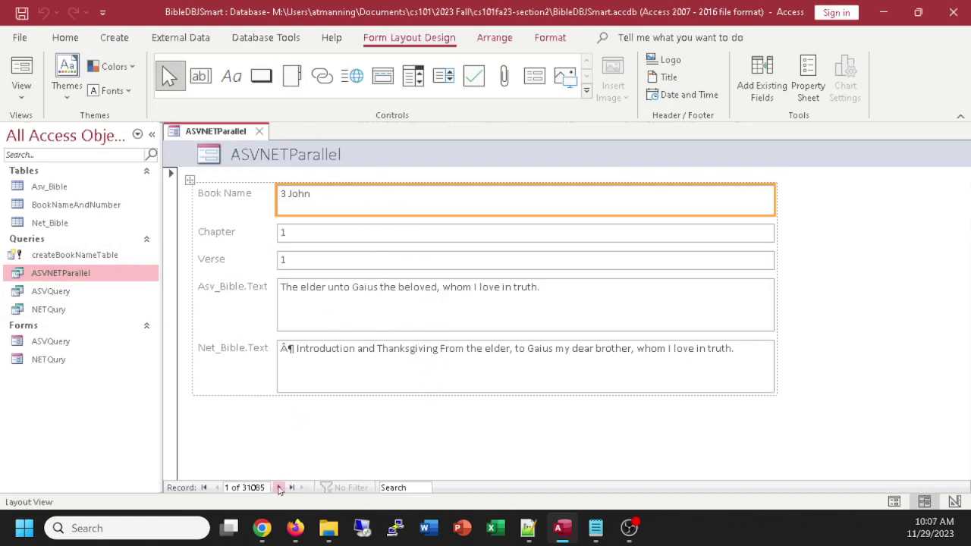
# Step forward through the parallel form's records in layout view to record 13, Romans 1:1
pyautogui.click(279, 488)
pyautogui.click(279, 488)
pyautogui.click(279, 488)
pyautogui.click(280, 488)
pyautogui.click(279, 487)
pyautogui.click(279, 487)
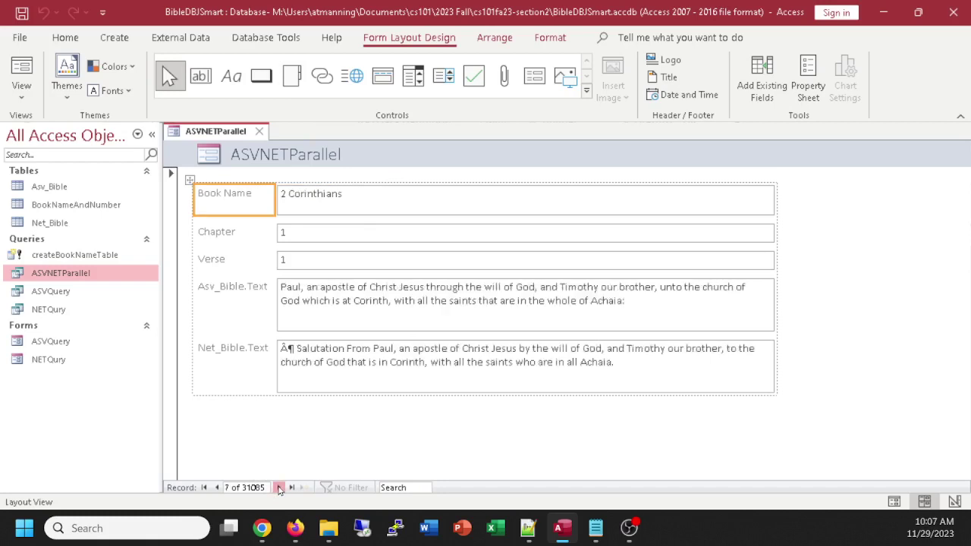
pyautogui.click(279, 488)
pyautogui.click(279, 488)
pyautogui.click(279, 488)
pyautogui.click(279, 487)
pyautogui.click(279, 488)
pyautogui.click(279, 487)
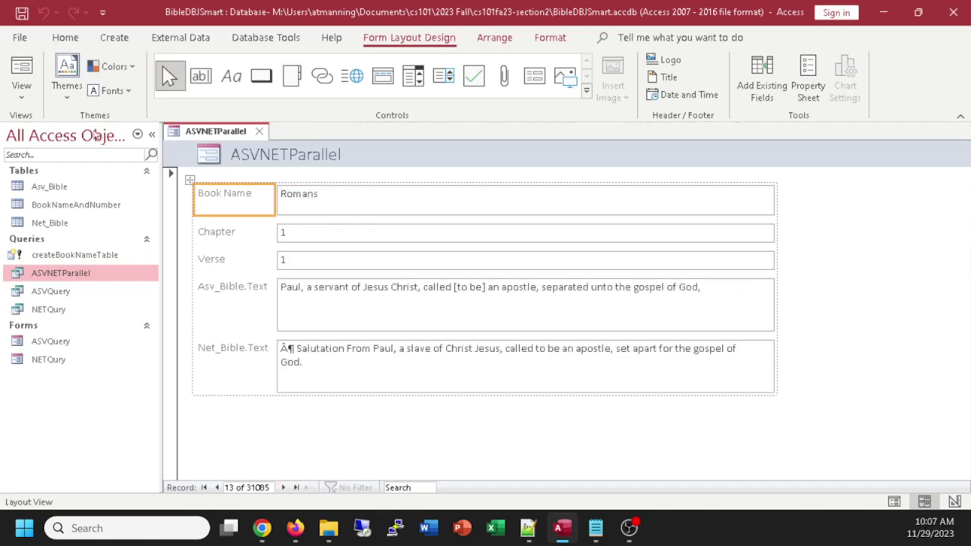
# Switch the parallel form to form view and step on to record 25, 1 Peter 1:1, to compare both texts
pyautogui.click(20, 69)
pyautogui.click(339, 364)
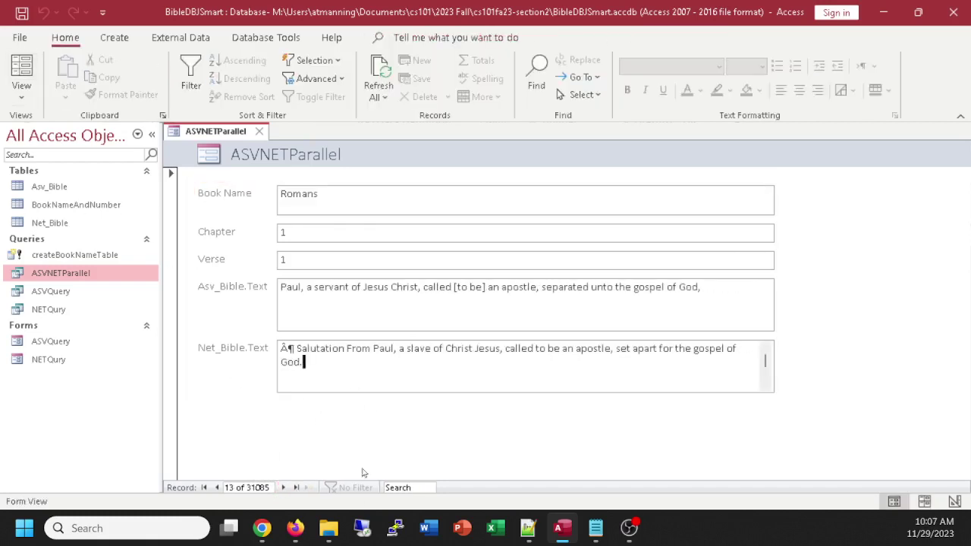
pyautogui.click(283, 488)
pyautogui.click(282, 487)
pyautogui.click(283, 488)
pyautogui.click(283, 487)
pyautogui.click(283, 488)
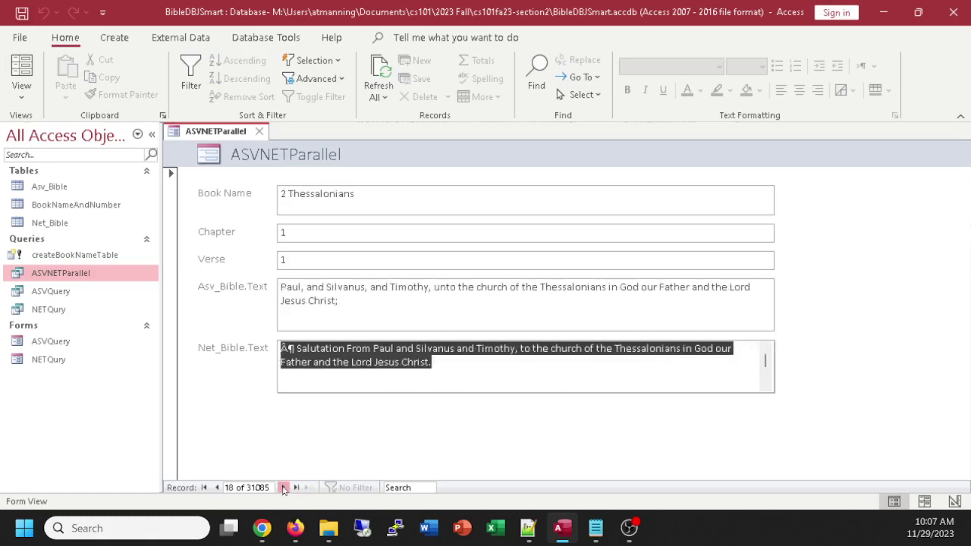
pyautogui.click(283, 487)
pyautogui.click(283, 487)
pyautogui.click(283, 488)
pyautogui.click(283, 488)
pyautogui.click(283, 488)
pyautogui.click(283, 488)
pyautogui.click(283, 487)
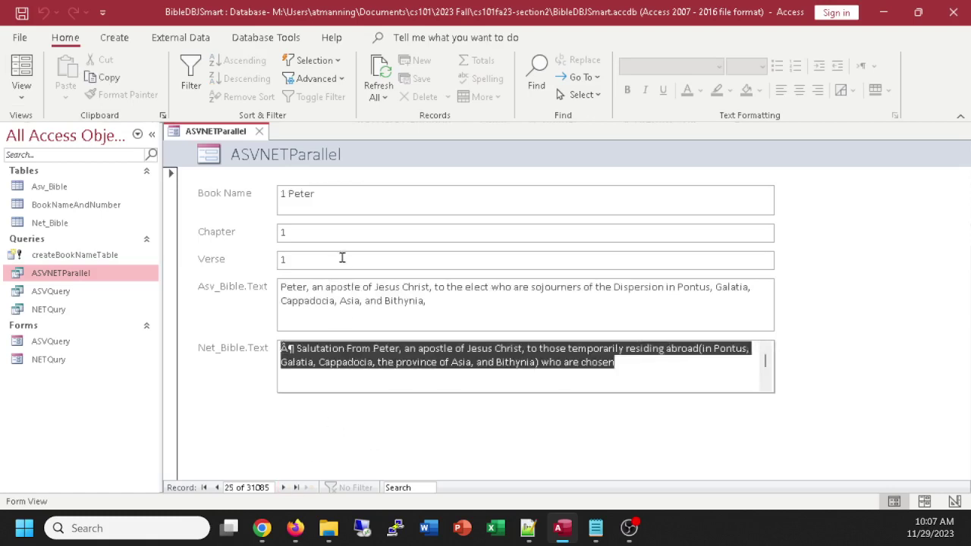
pyautogui.click(413, 304)
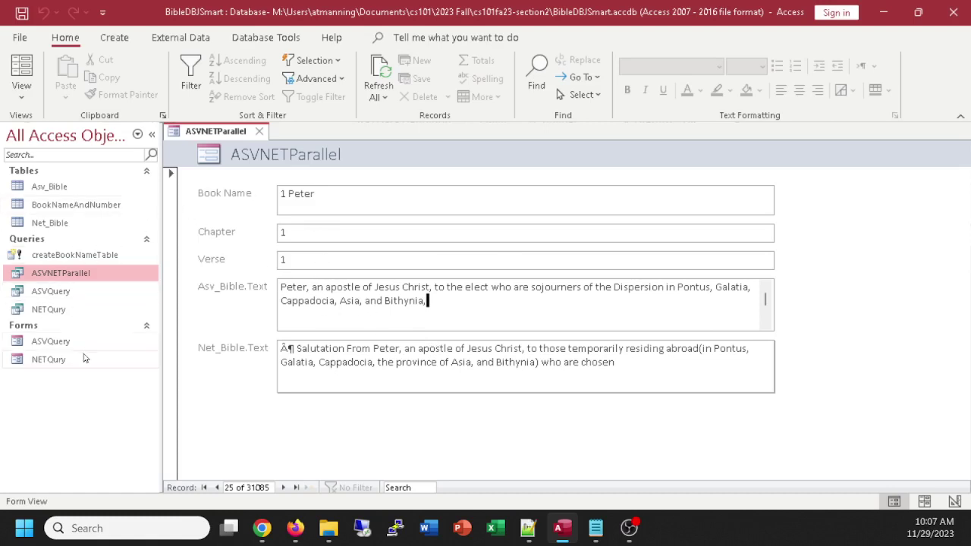
pyautogui.click(57, 291)
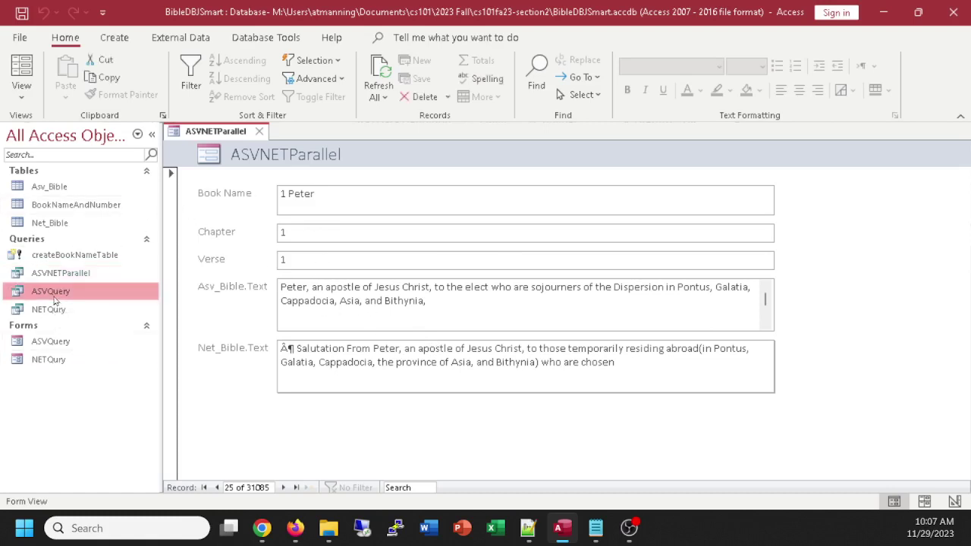
# Switch to Firefox and review the list of required queries in the Access Bible Project assignment
pyautogui.click(53, 311)
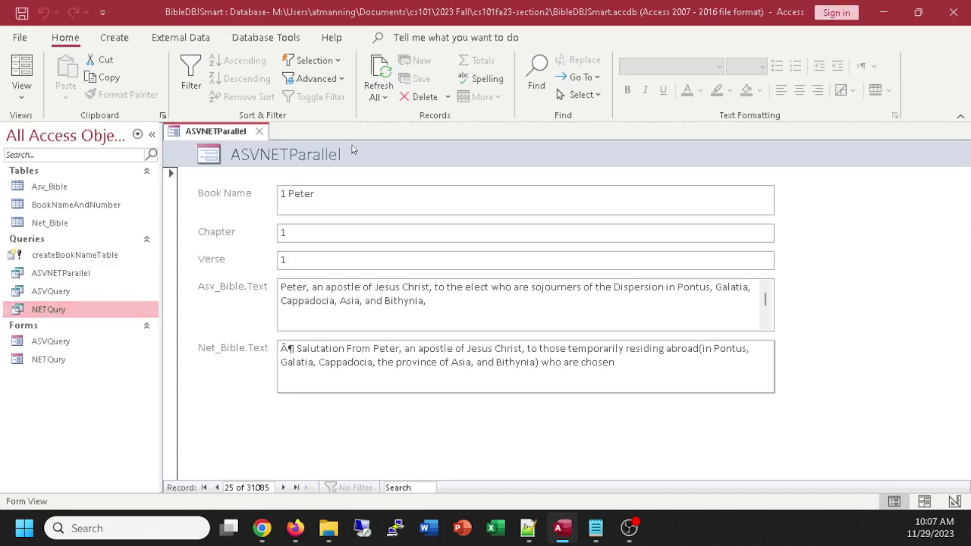
pyautogui.hotkey('alt', 'Tab')
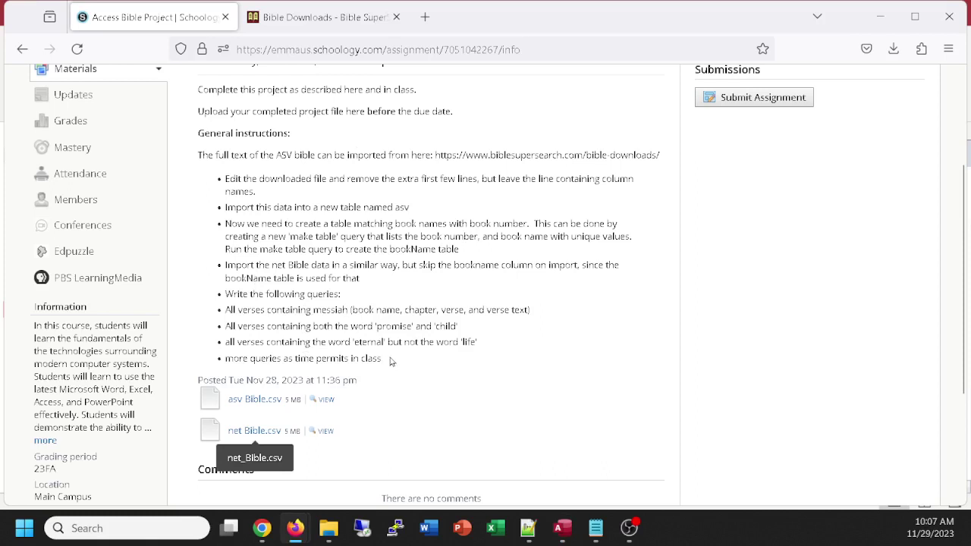
pyautogui.moveTo(390, 361); pyautogui.dragTo(206, 314)
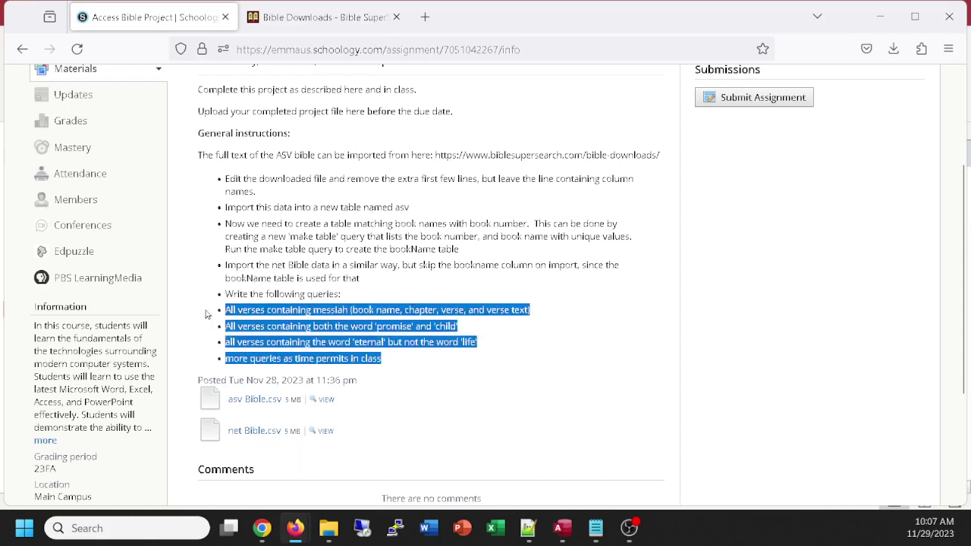
pyautogui.click(419, 364)
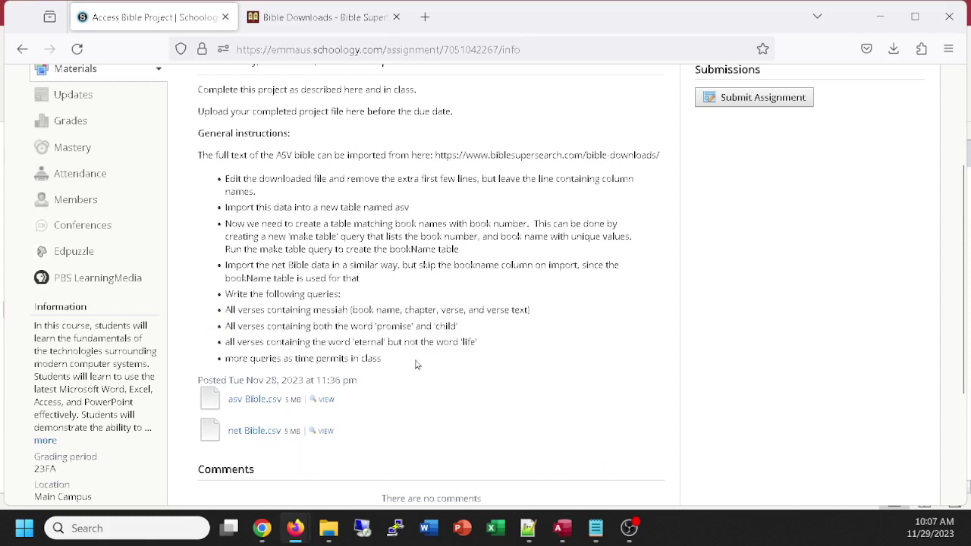
pyautogui.moveTo(413, 363); pyautogui.dragTo(214, 324)
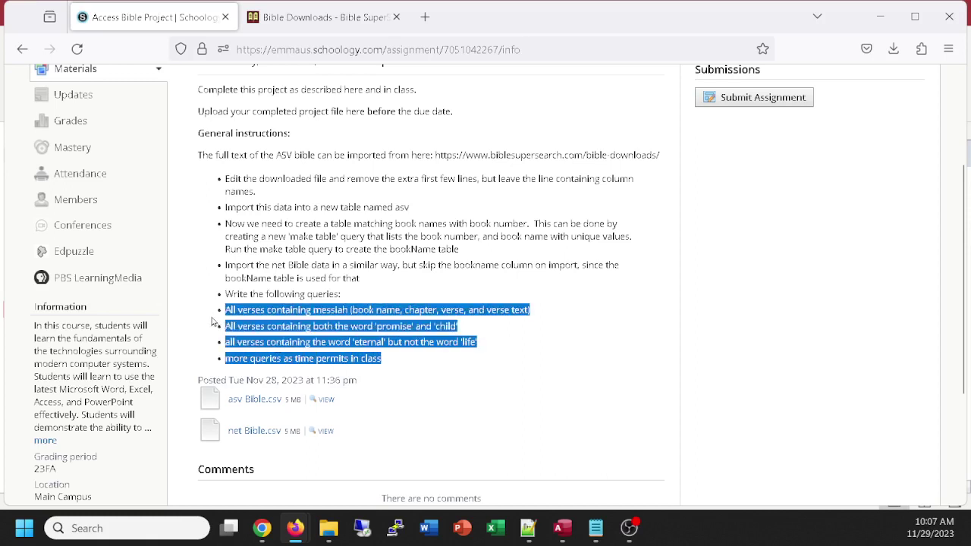
# Switch back to Access, close the parallel form and save it under the name ASVNETParallel
pyautogui.hotkey('alt', 'Tab')
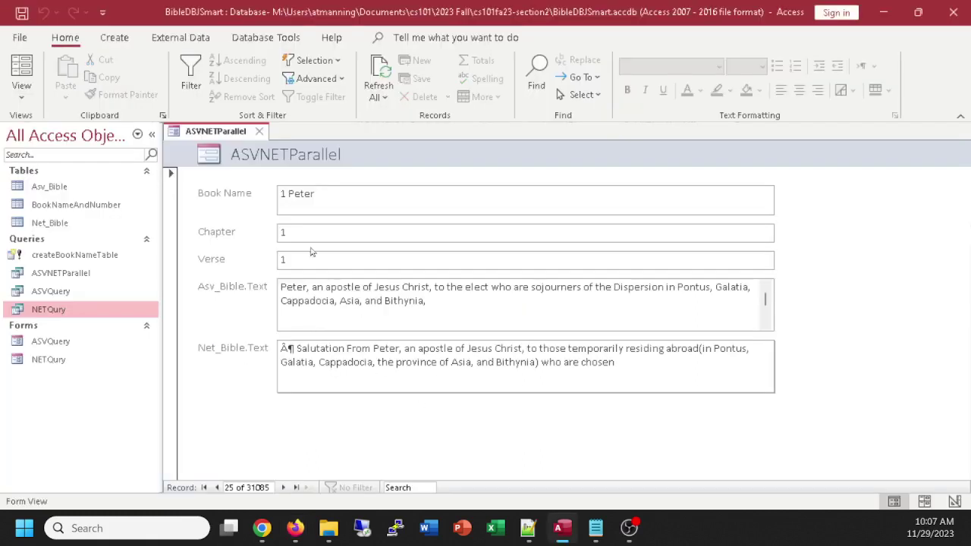
pyautogui.click(259, 132)
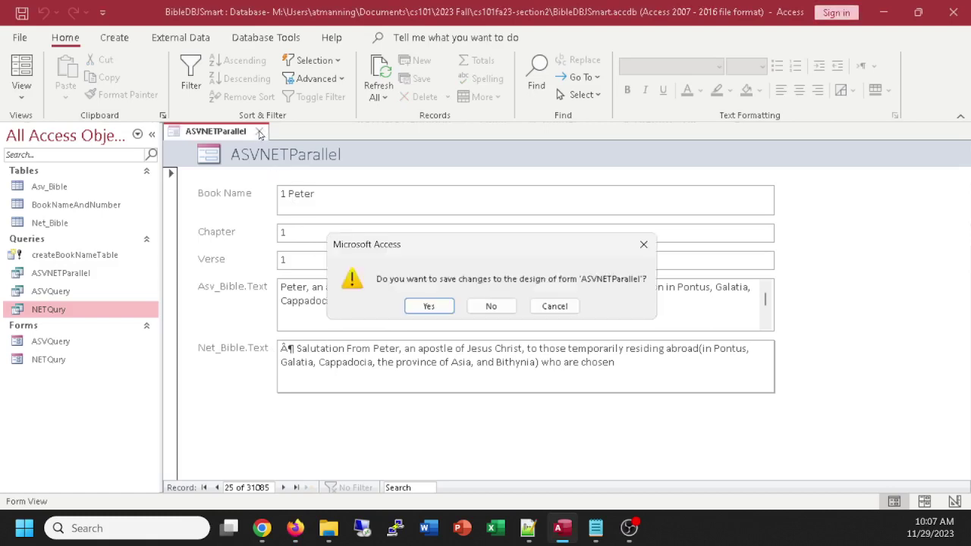
pyautogui.click(431, 305)
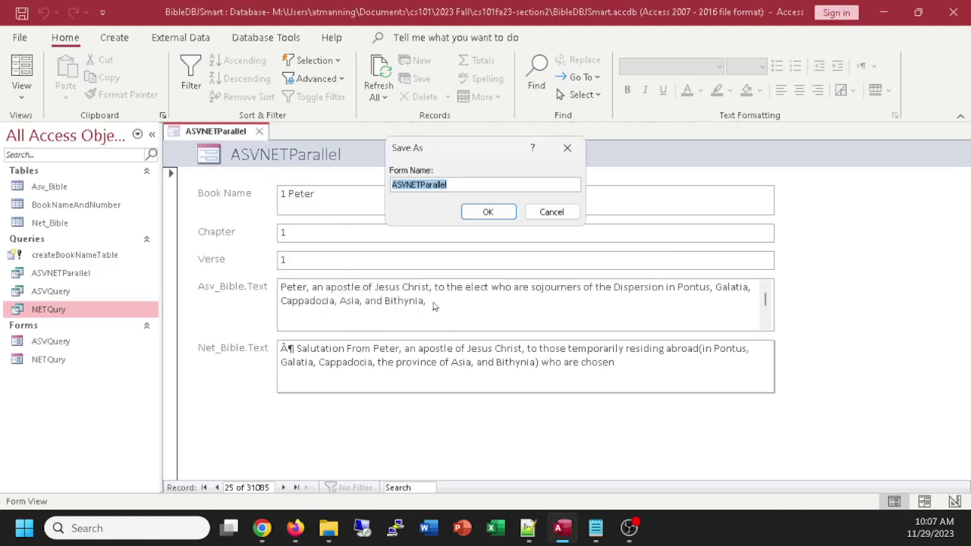
pyautogui.click(480, 214)
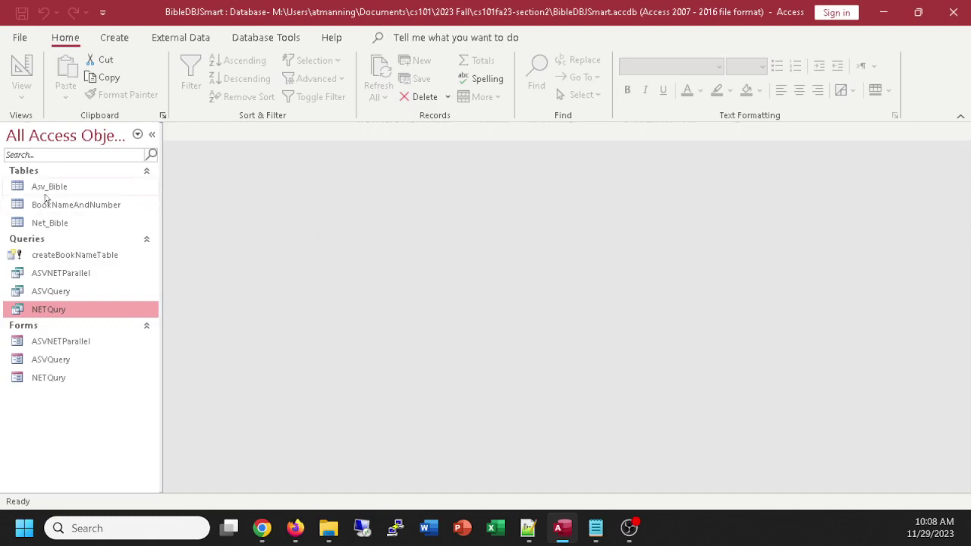
# Switch to Notepad, examine the introductory lines and column header line of asv_Bible.csv, and close the file
pyautogui.click(590, 535)
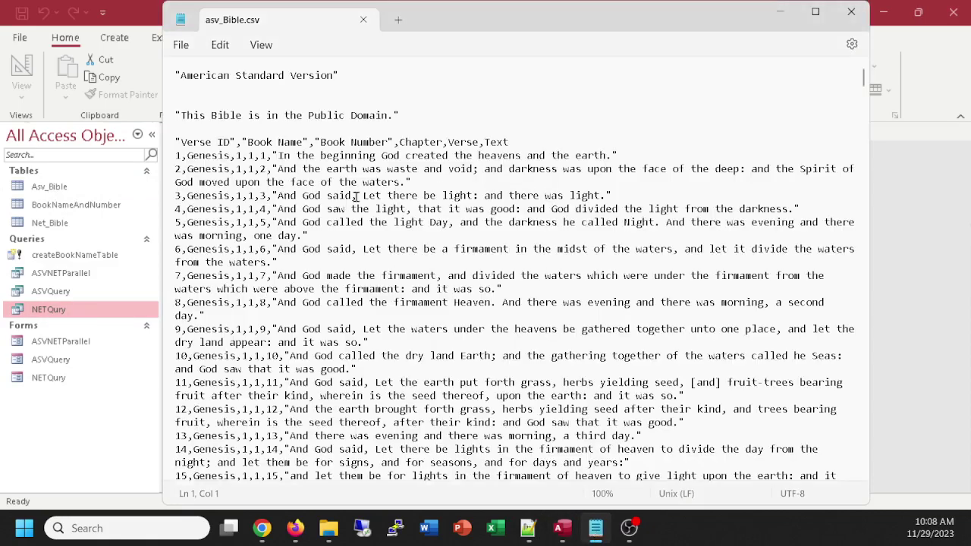
pyautogui.moveTo(176, 150); pyautogui.dragTo(162, 80)
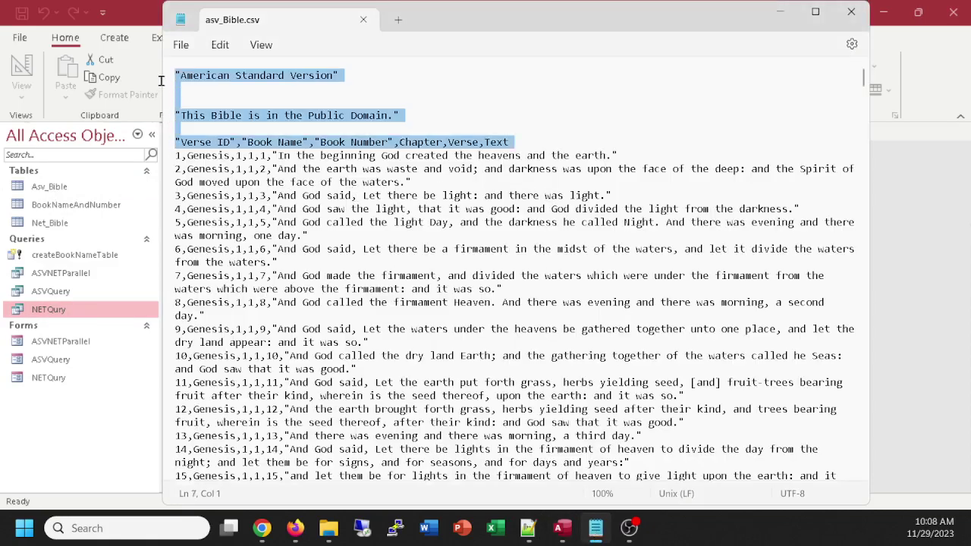
pyautogui.click(239, 75)
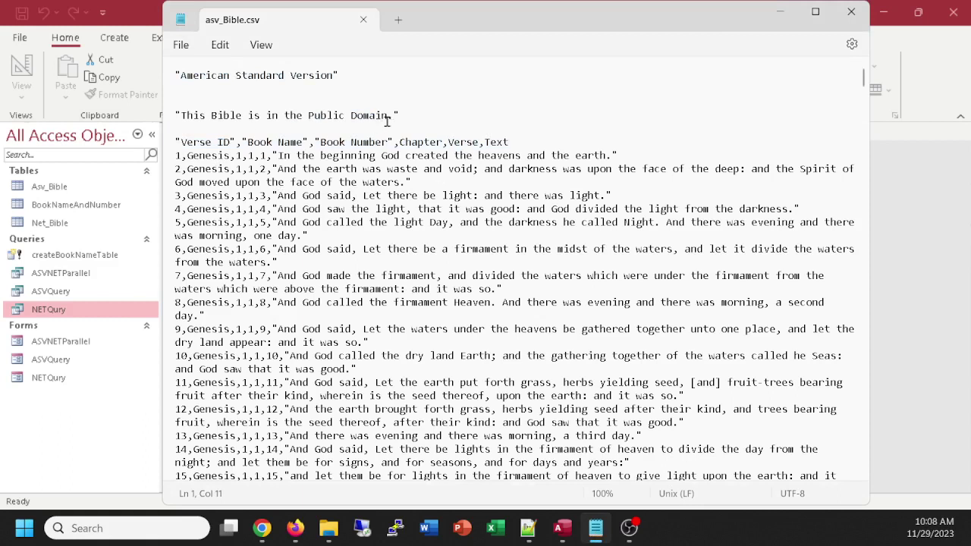
pyautogui.moveTo(413, 116); pyautogui.dragTo(155, 60)
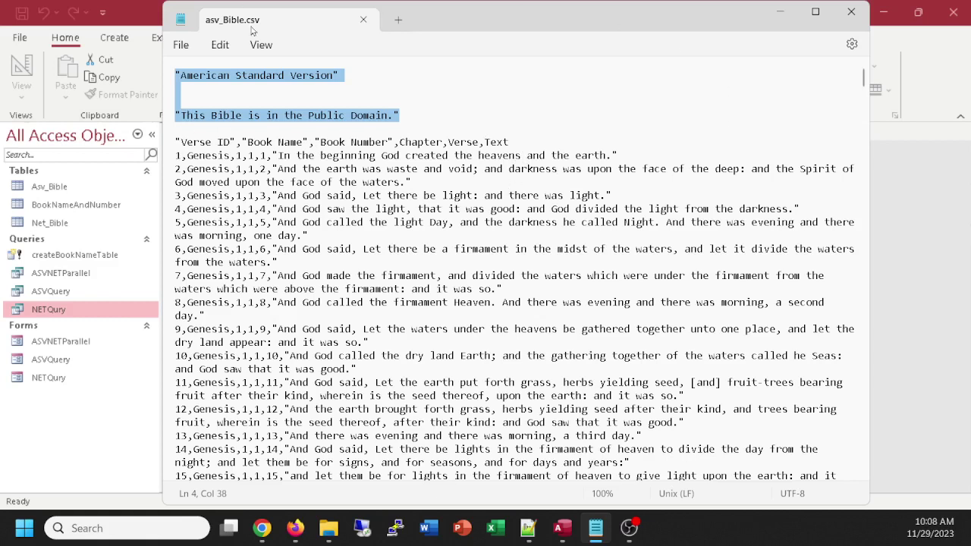
pyautogui.click(851, 12)
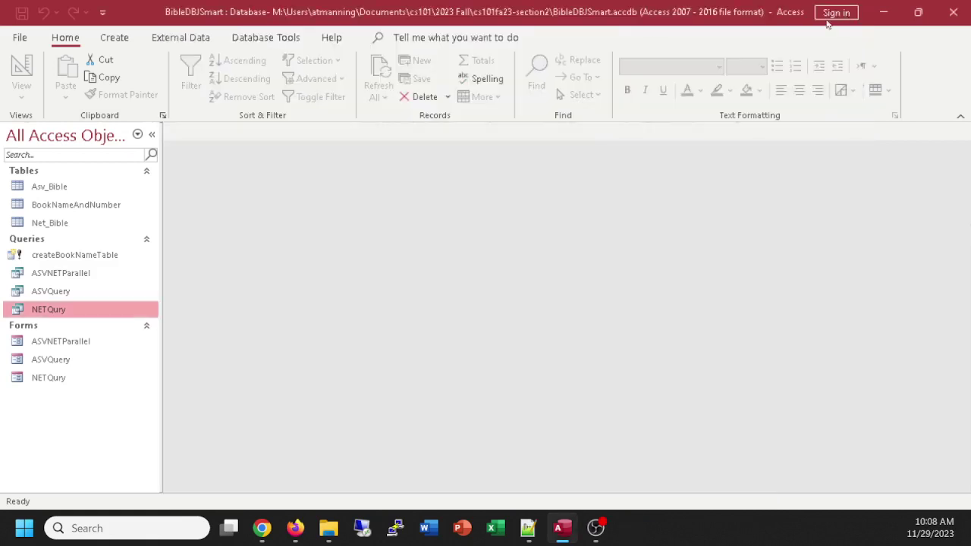
# Open the Asv_Bible table and examine the relationships between the three tables, closing the relationships view when finished
pyautogui.doubleClick(53, 188)
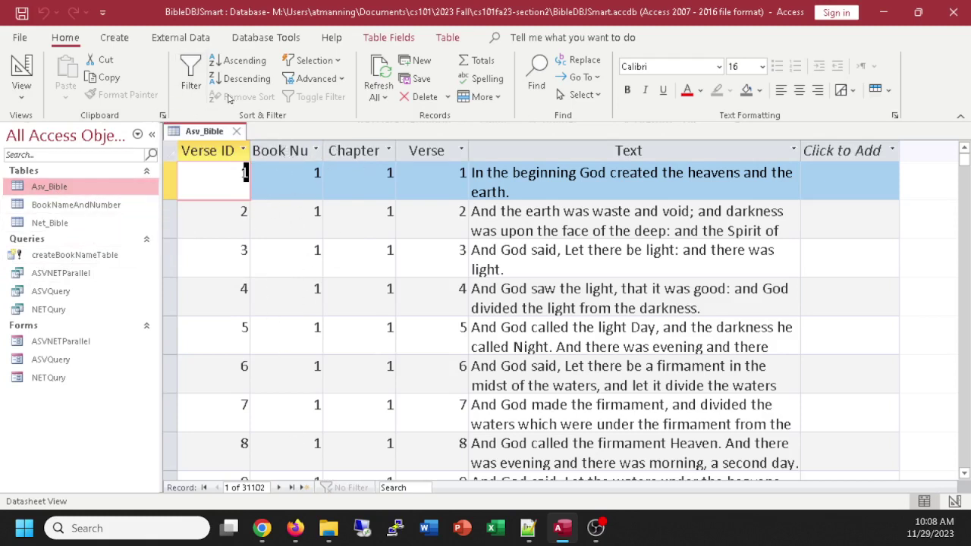
pyautogui.click(265, 37)
pyautogui.click(189, 79)
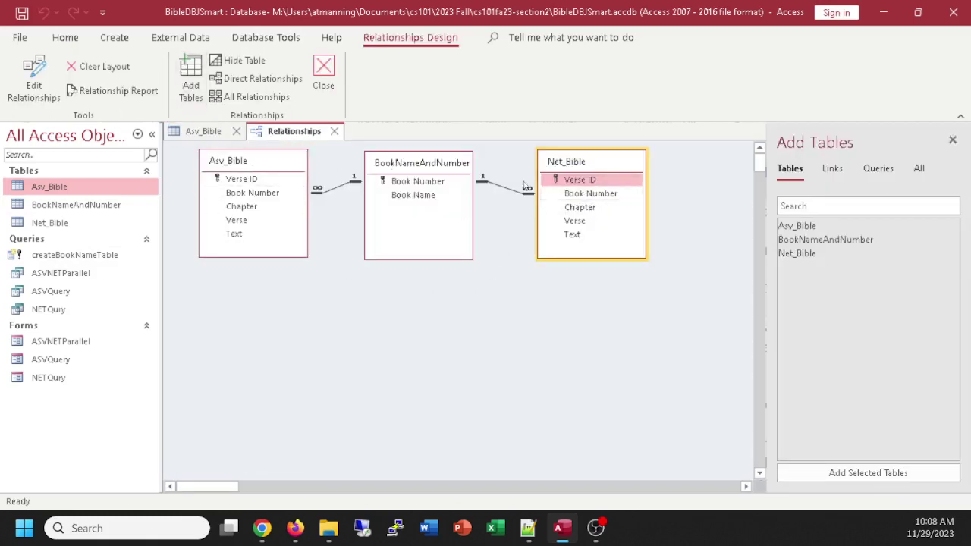
pyautogui.click(323, 72)
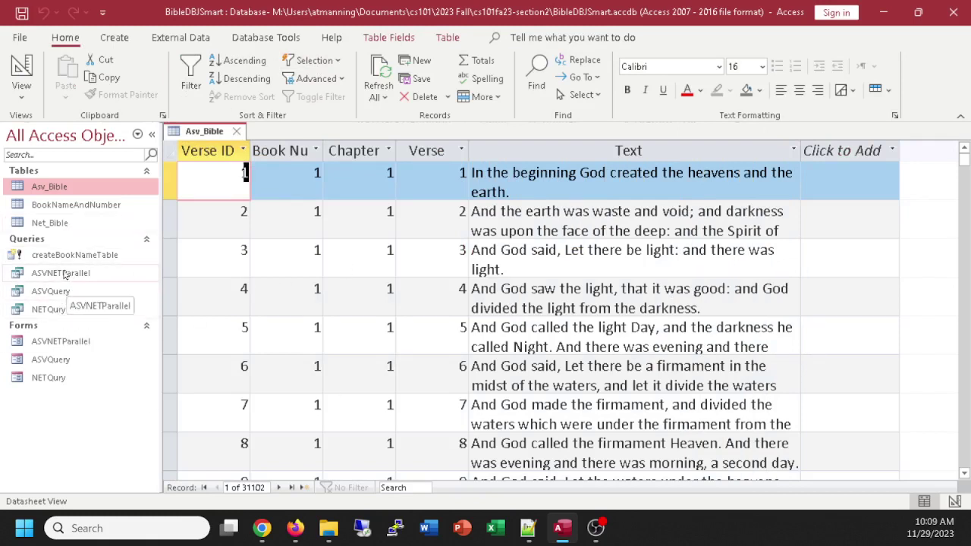
# Open the NETQury query in design view to examine its tables and field grid
pyautogui.click(59, 311)
pyautogui.rightClick(60, 311)
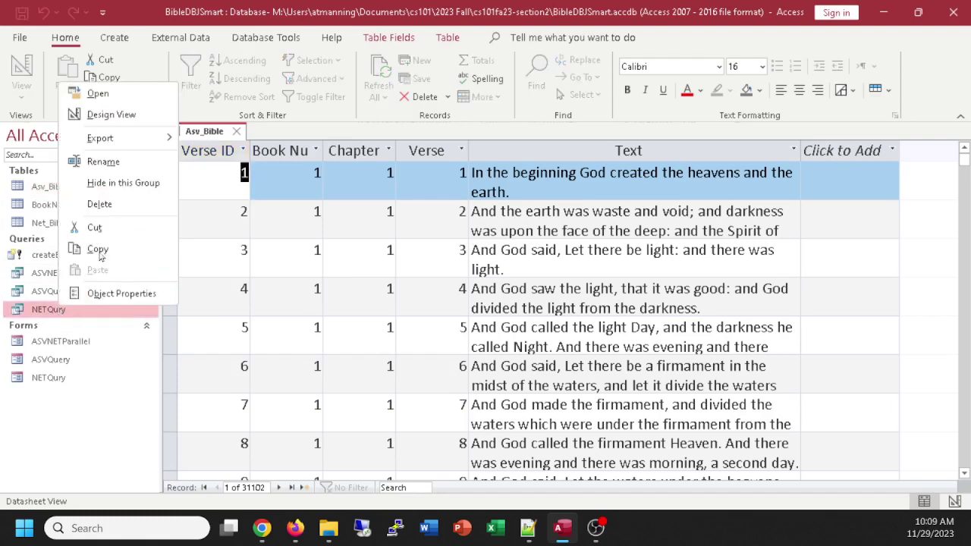
pyautogui.click(106, 114)
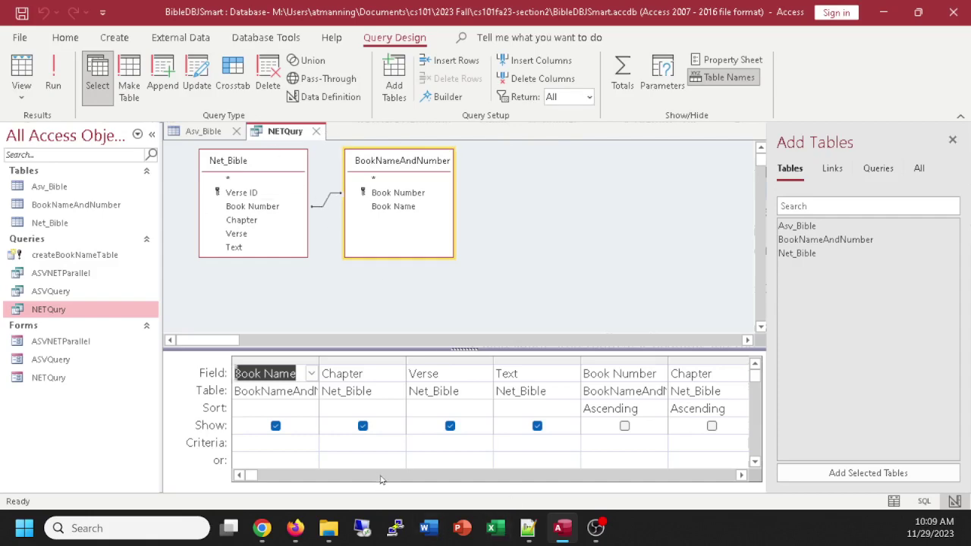
# Switch to Firefox and review the assignment's messiah, 'promise' and 'child', and 'eternal' but not 'life' query requirements
pyautogui.hotkey('alt', 'Tab')
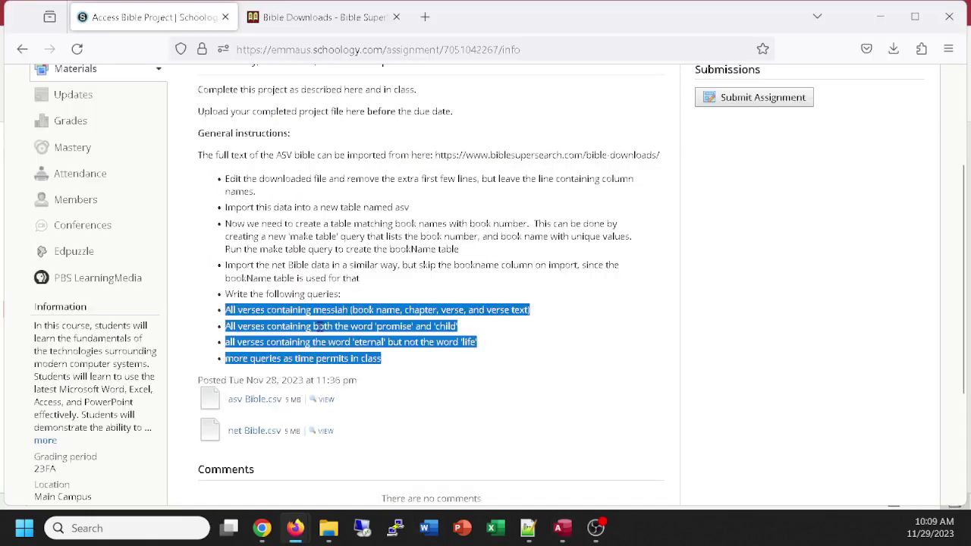
pyautogui.click(319, 327)
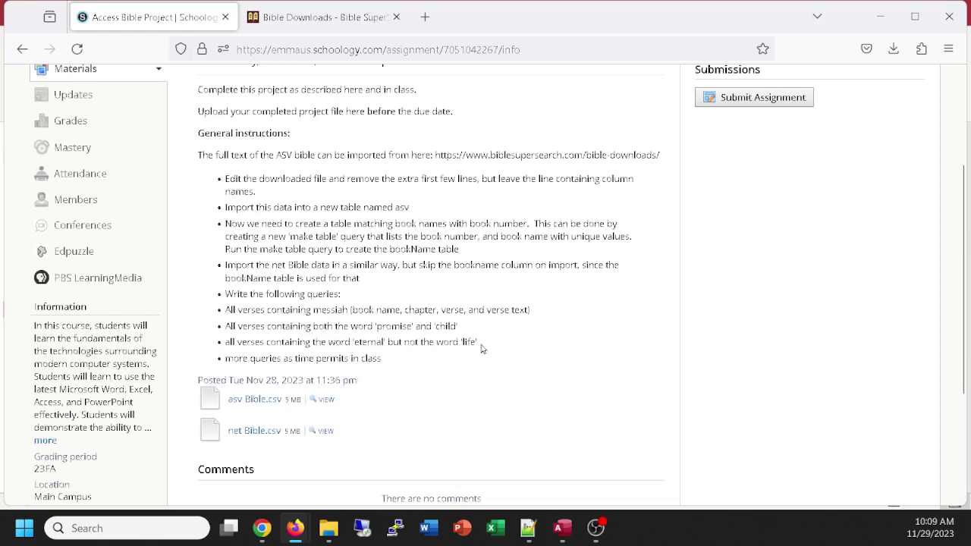
pyautogui.moveTo(480, 349); pyautogui.dragTo(226, 311)
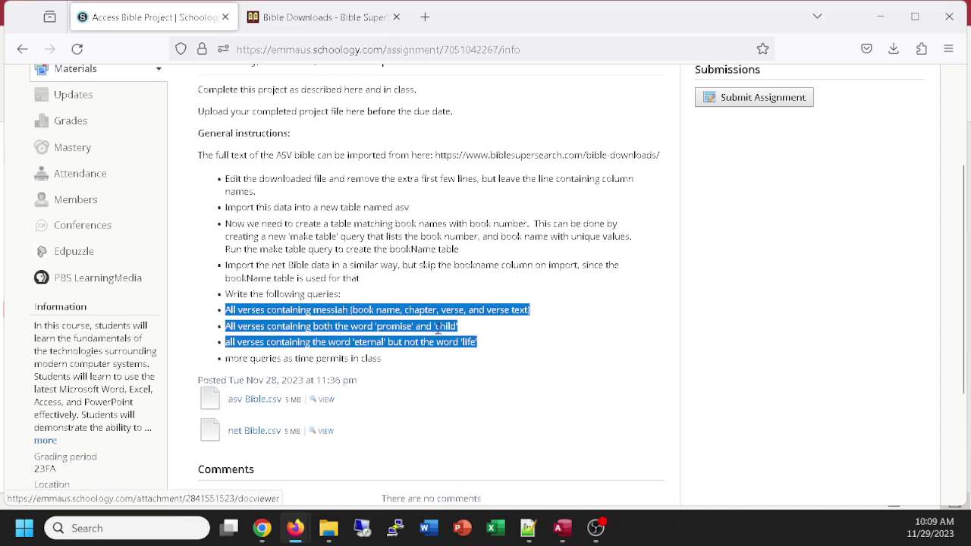
pyautogui.click(488, 353)
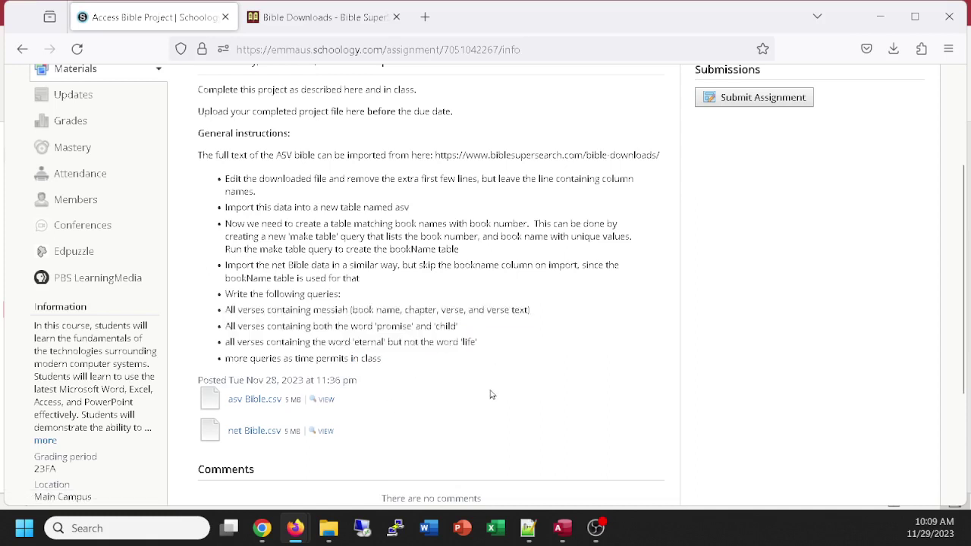
pyautogui.click(597, 528)
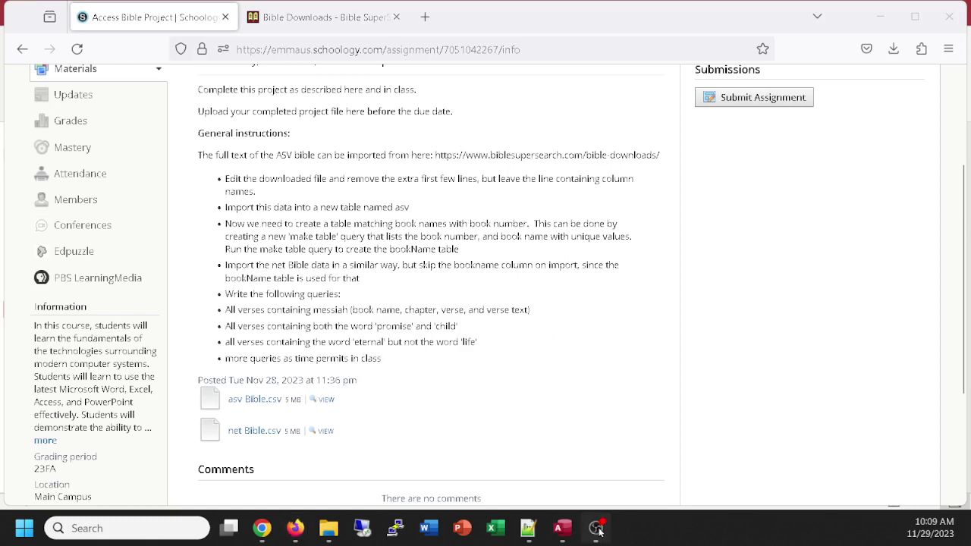